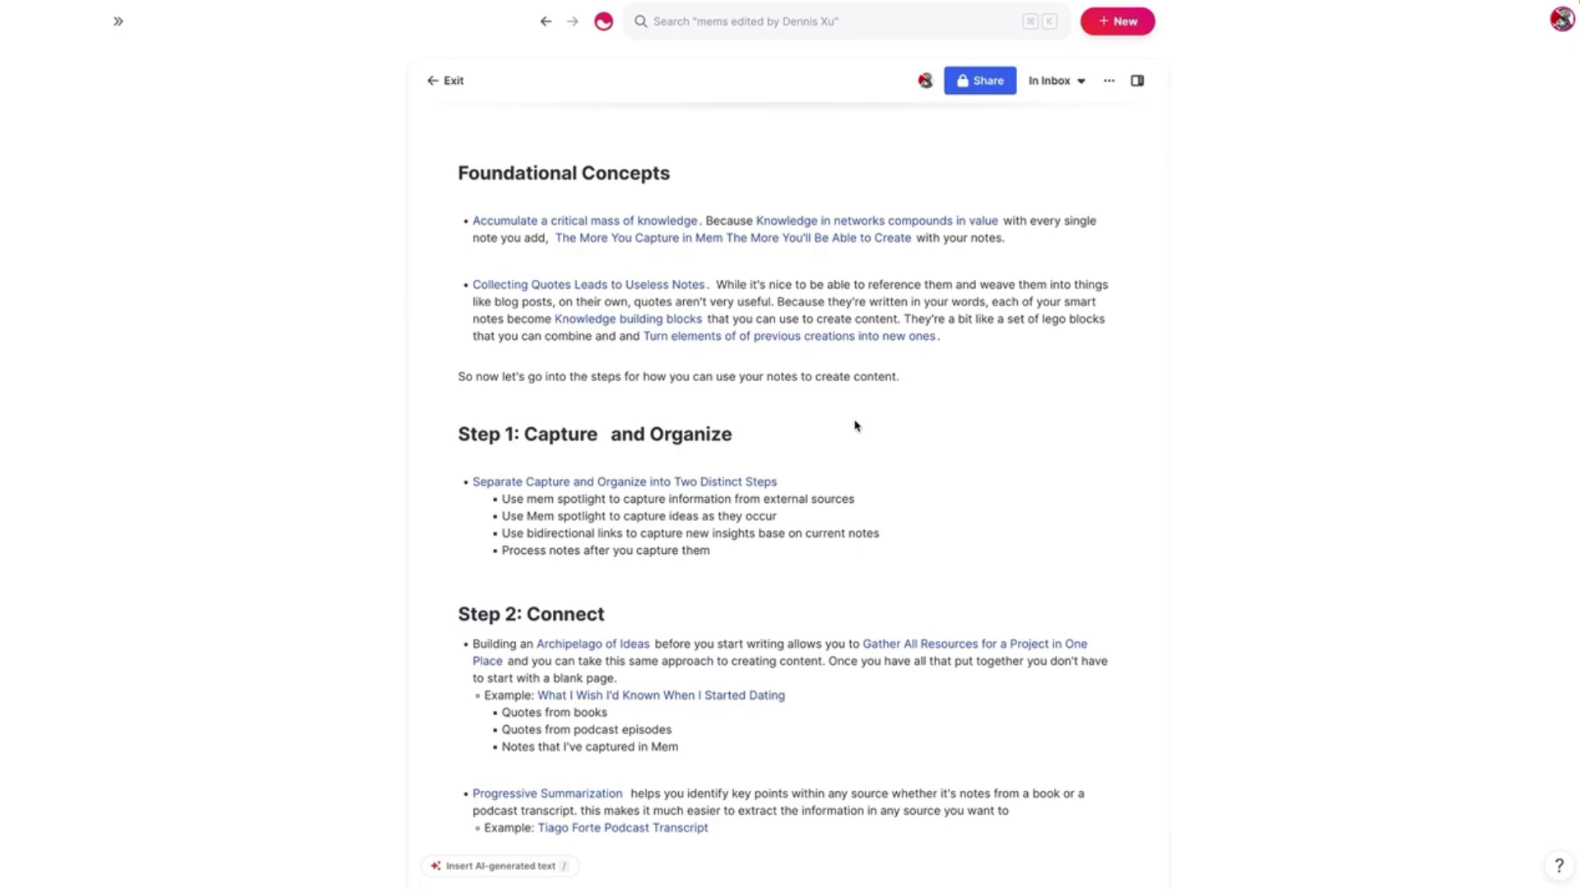
Step: Draft a new mem in Mem Spotlight headed 'A New Idea that Just Occurred to Me', then close it
{"action": "key", "text": "super+shift+space"}
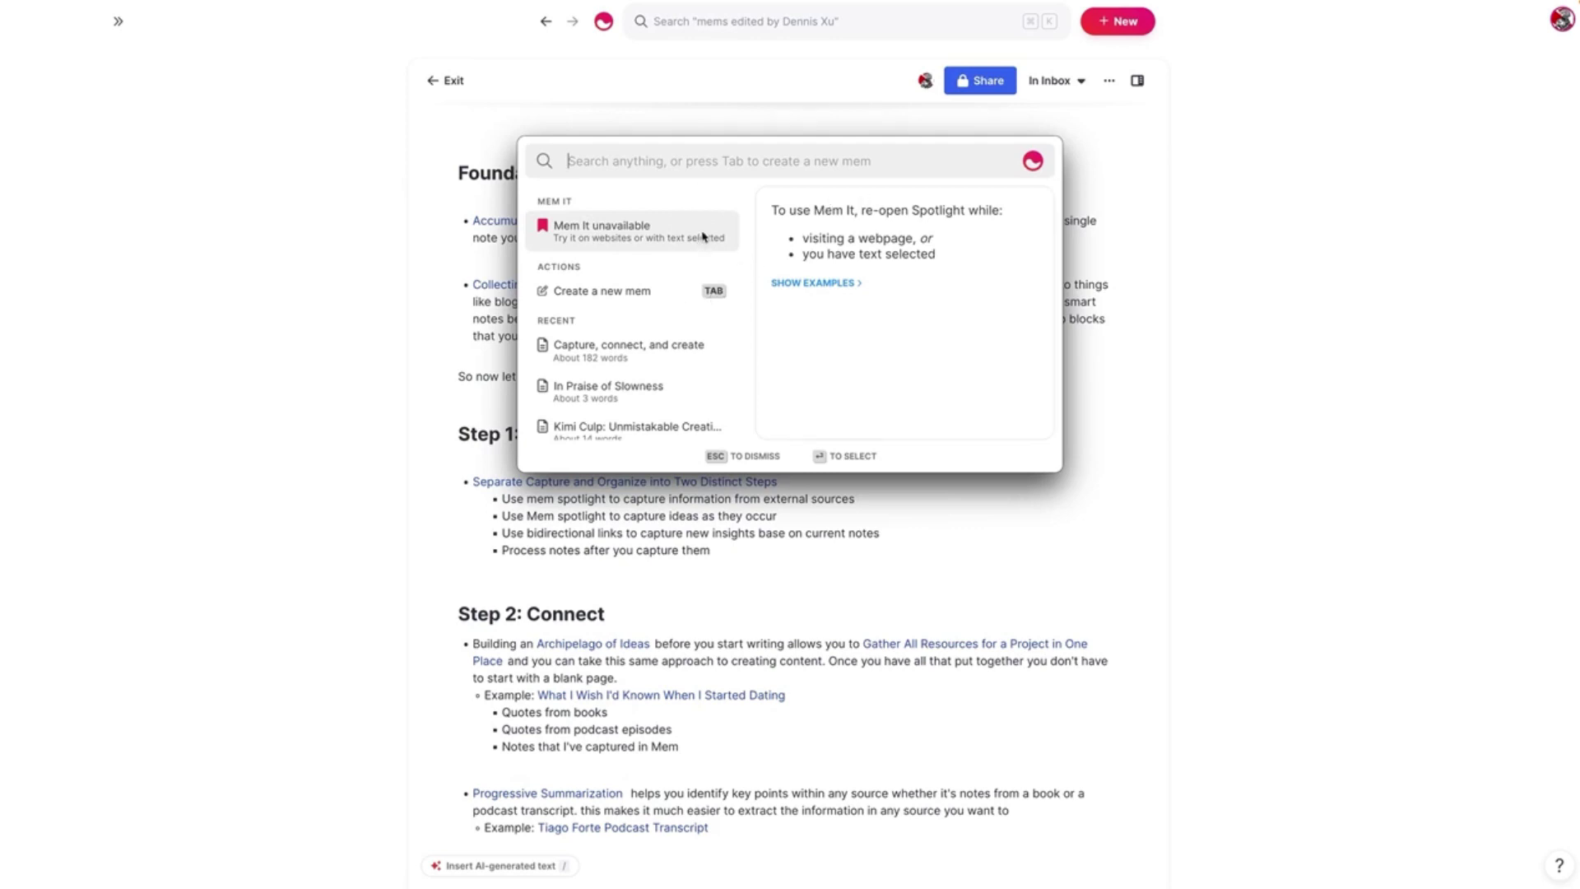
{"action": "key", "text": "Tab"}
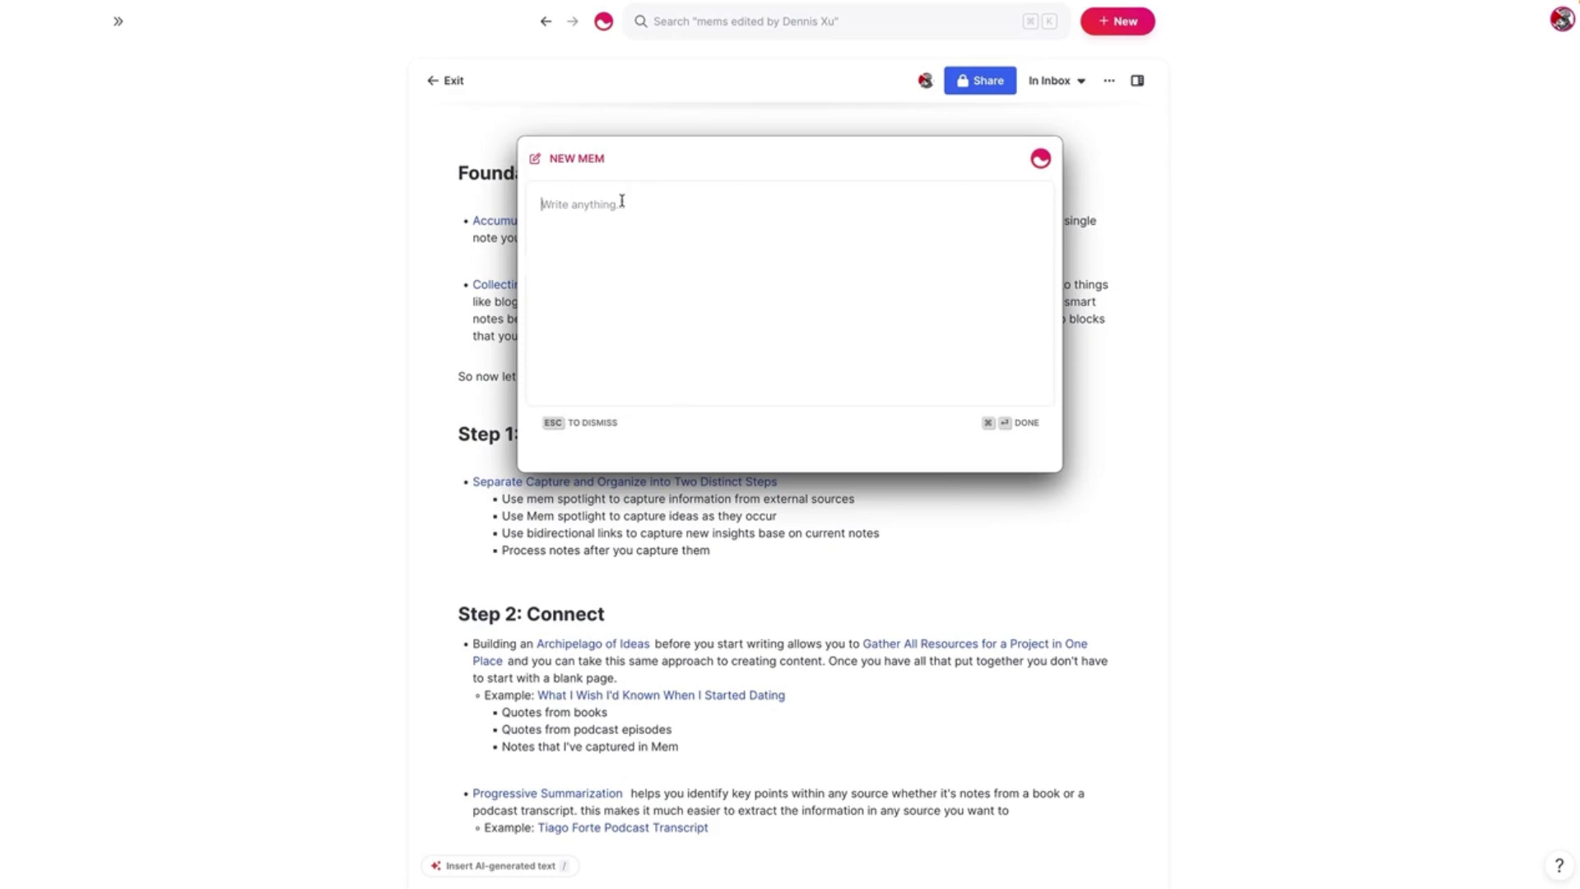
{"action": "type", "text": "# A New Idea that J"}
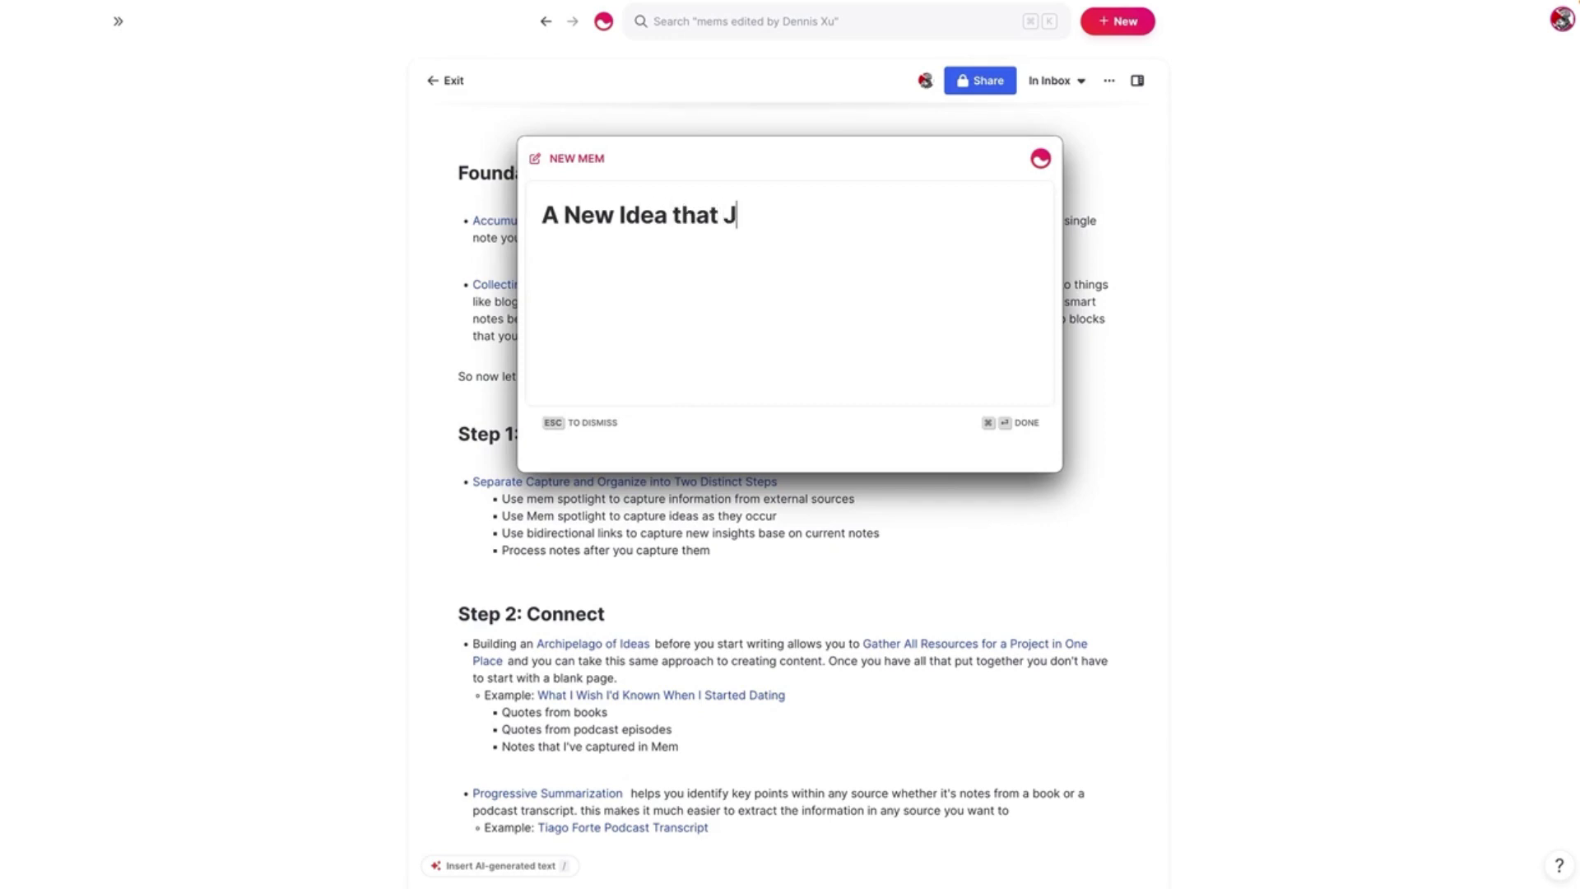
{"action": "type", "text": "ust Occured"}
{"action": "key", "text": "BackSpace"}
{"action": "key", "text": "BackSpace"}
{"action": "key", "text": "BackSpace"}
{"action": "key", "text": "BackSpace"}
{"action": "type", "text": "red"}
{"action": "key", "text": "BackSpace"}
{"action": "key", "text": "BackSpace"}
{"action": "type", "text": "r"}
{"action": "key", "text": "BackSpace"}
{"action": "key", "text": "BackSpace"}
{"action": "type", "text": "red tpo M"}
{"action": "key", "text": "BackSpace"}
{"action": "key", "text": "BackSpace"}
{"action": "key", "text": "BackSpace"}
{"action": "key", "text": "BackSpace"}
{"action": "type", "text": "o Me"}
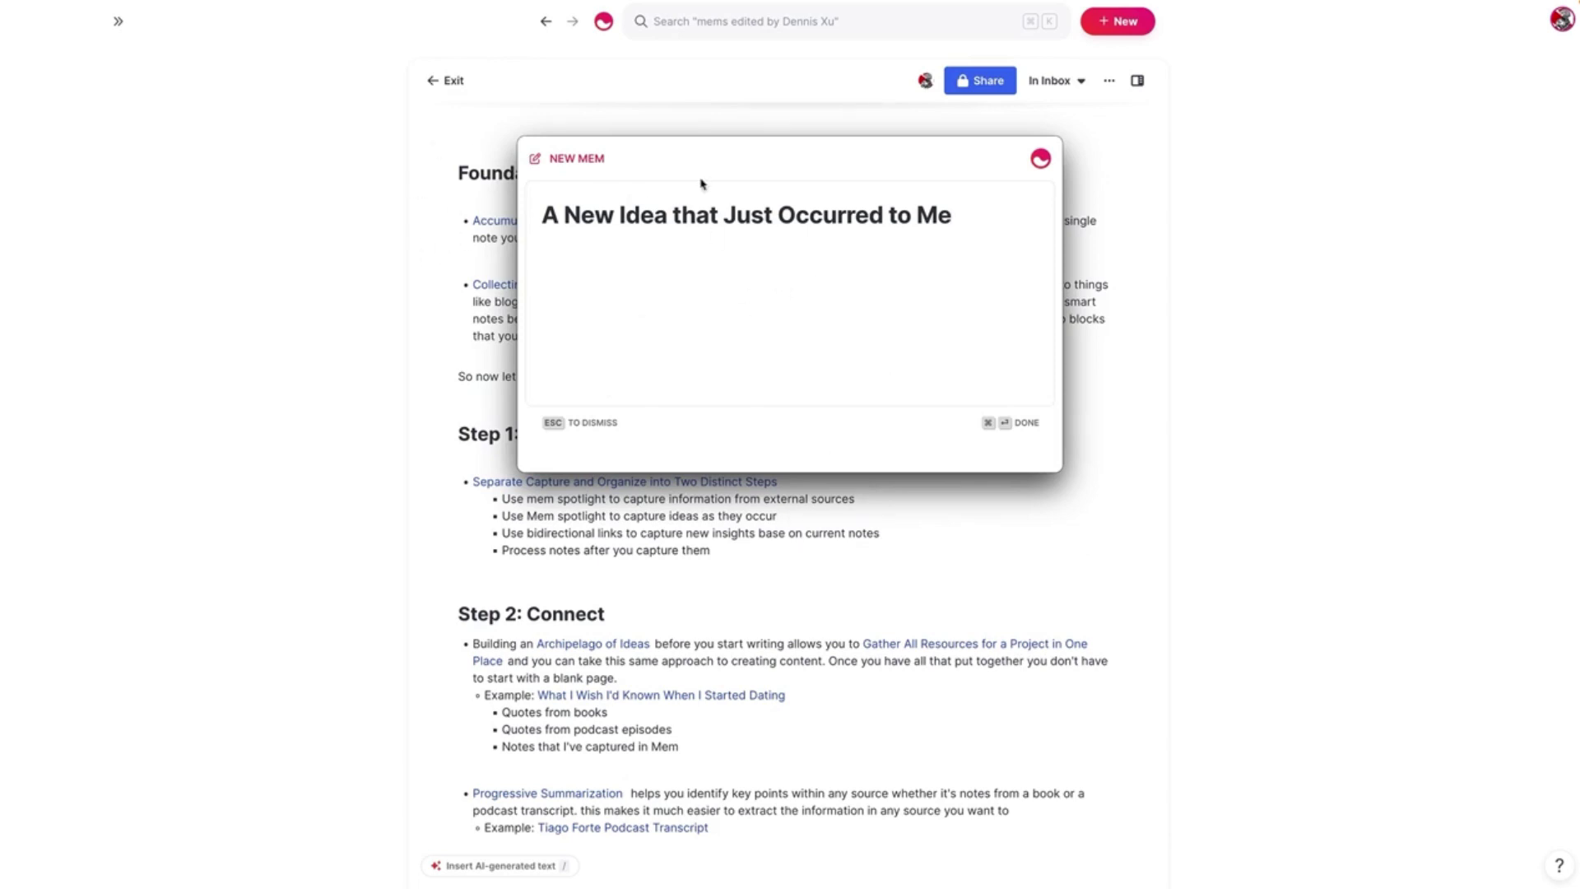
{"action": "left_click", "coordinate": [414, 313]}
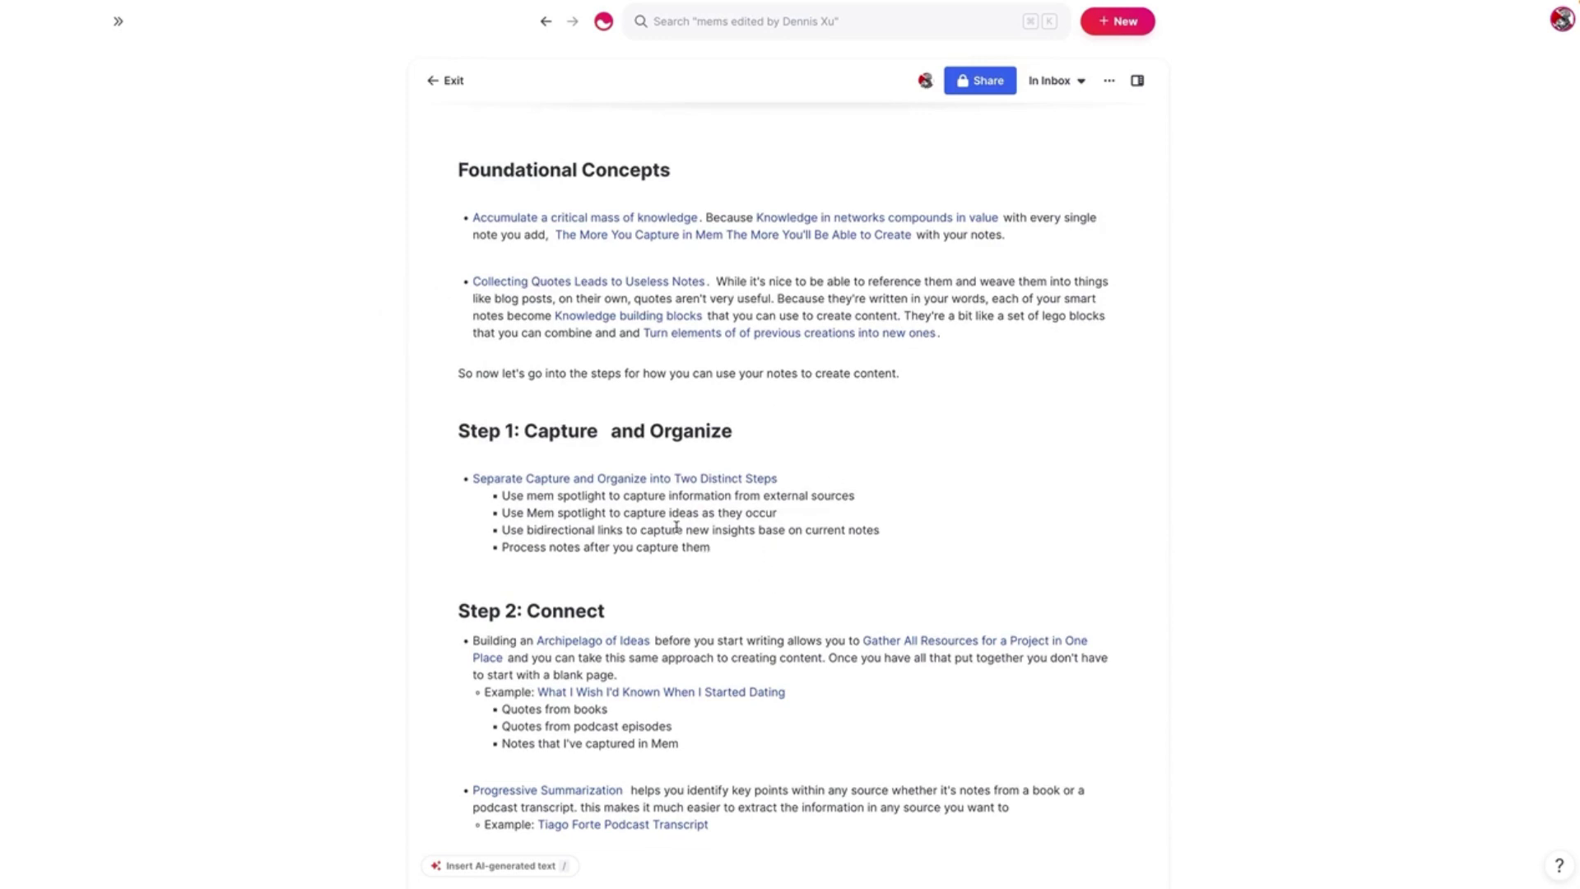
Step: Push the line 'Process notes after you capture them' into its own new mem
{"action": "scroll", "coordinate": [676, 525], "scroll_direction": "down", "scroll_amount": 1}
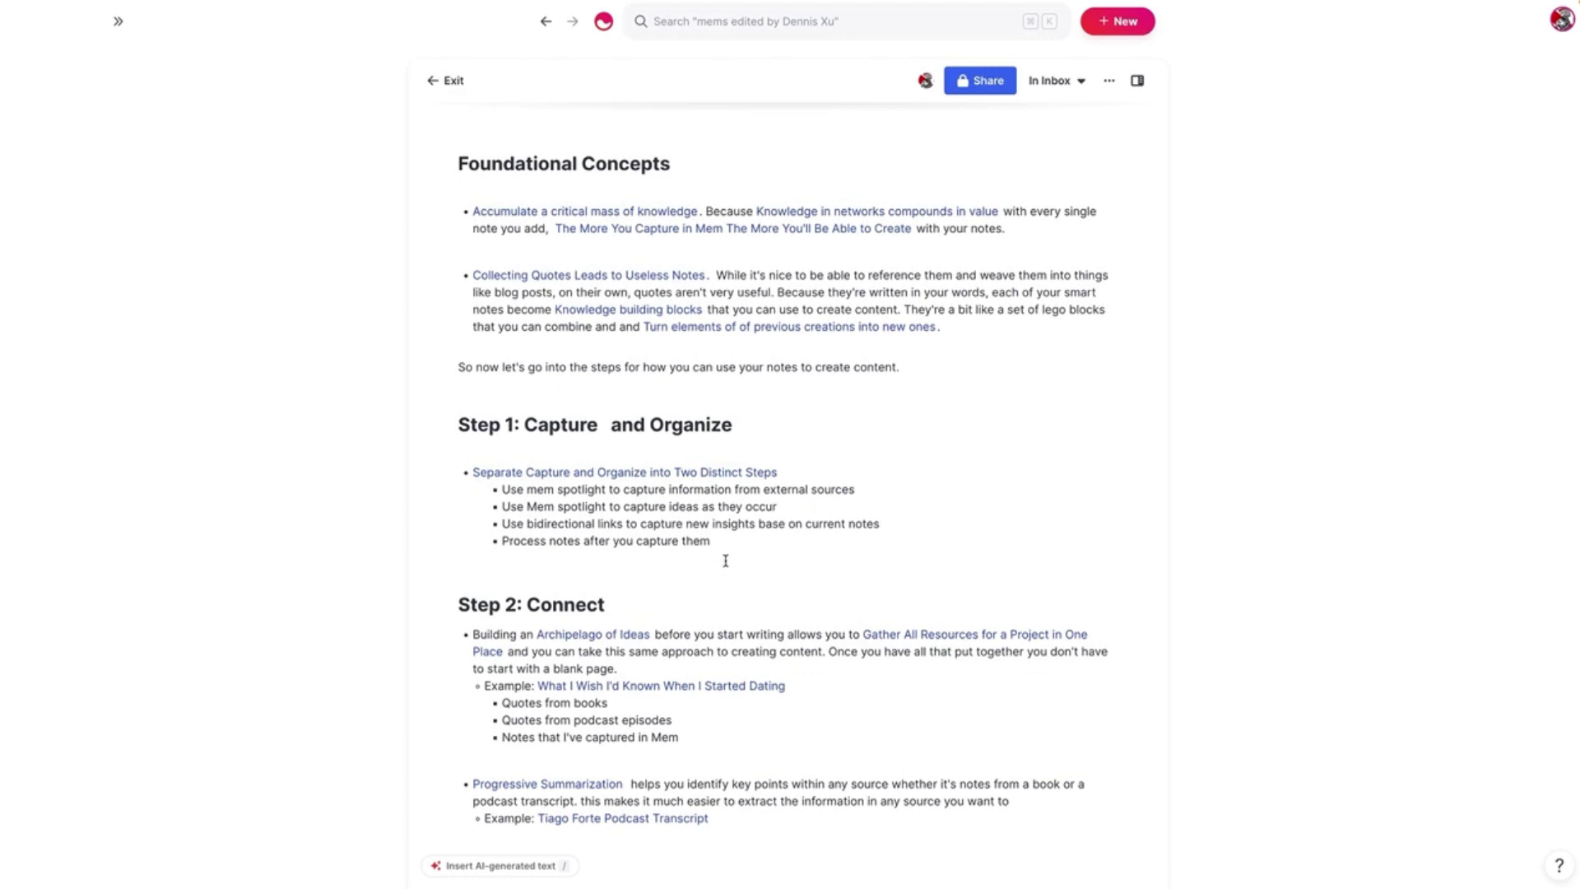
{"action": "left_click_drag", "start_coordinate": [726, 543], "coordinate": [493, 541]}
{"action": "left_click", "coordinate": [1147, 560]}
{"action": "left_click", "coordinate": [1125, 659]}
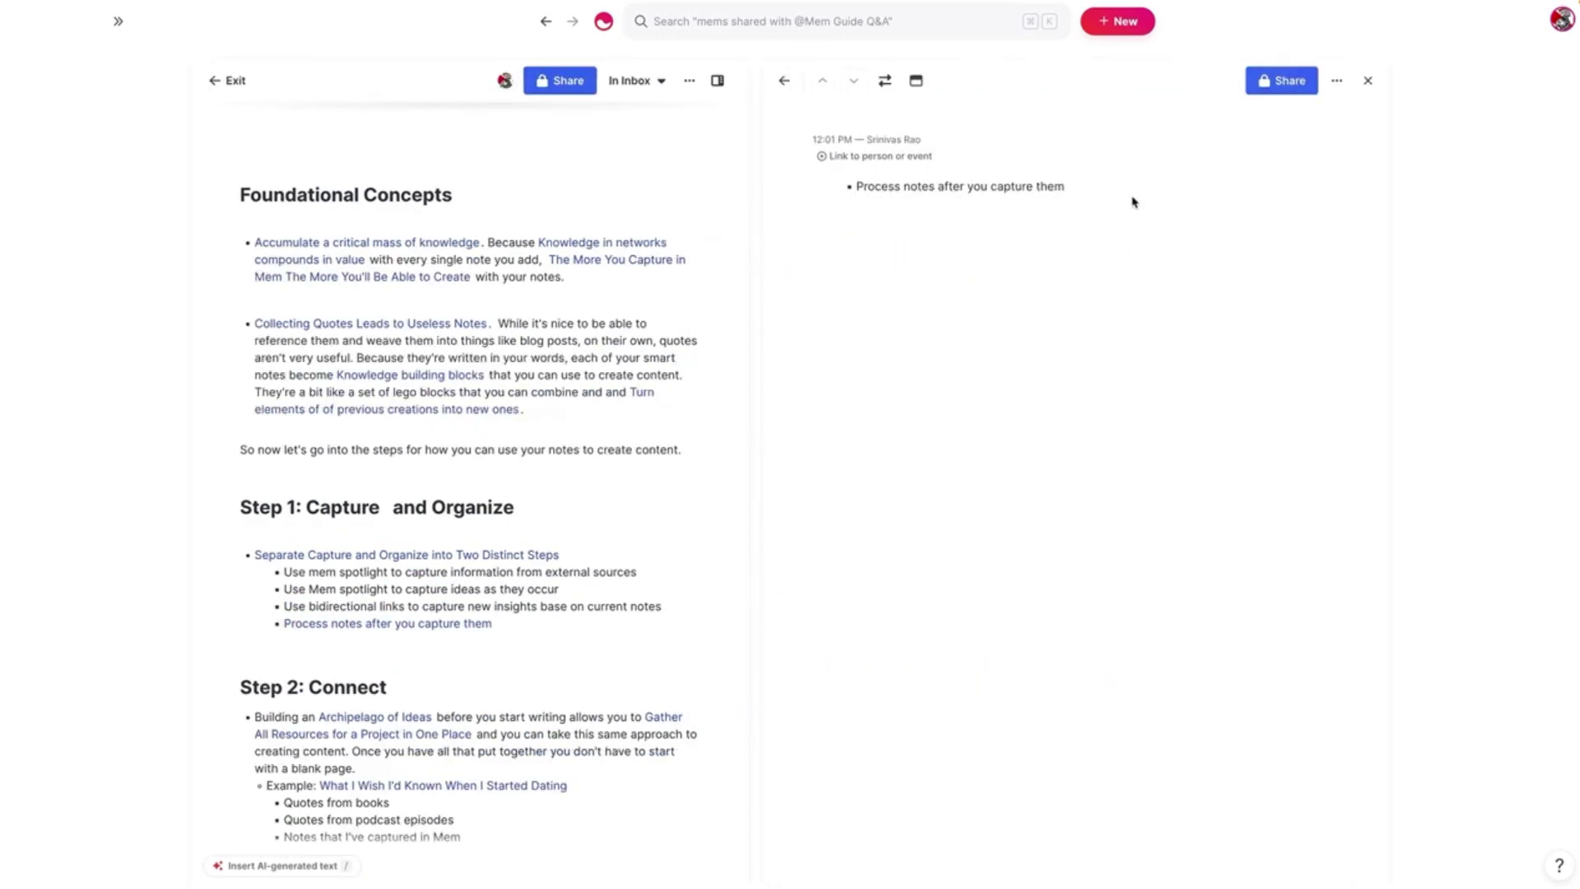
Step: Add the new mem to the Inbox and close its side pane
{"action": "left_click", "coordinate": [1337, 81]}
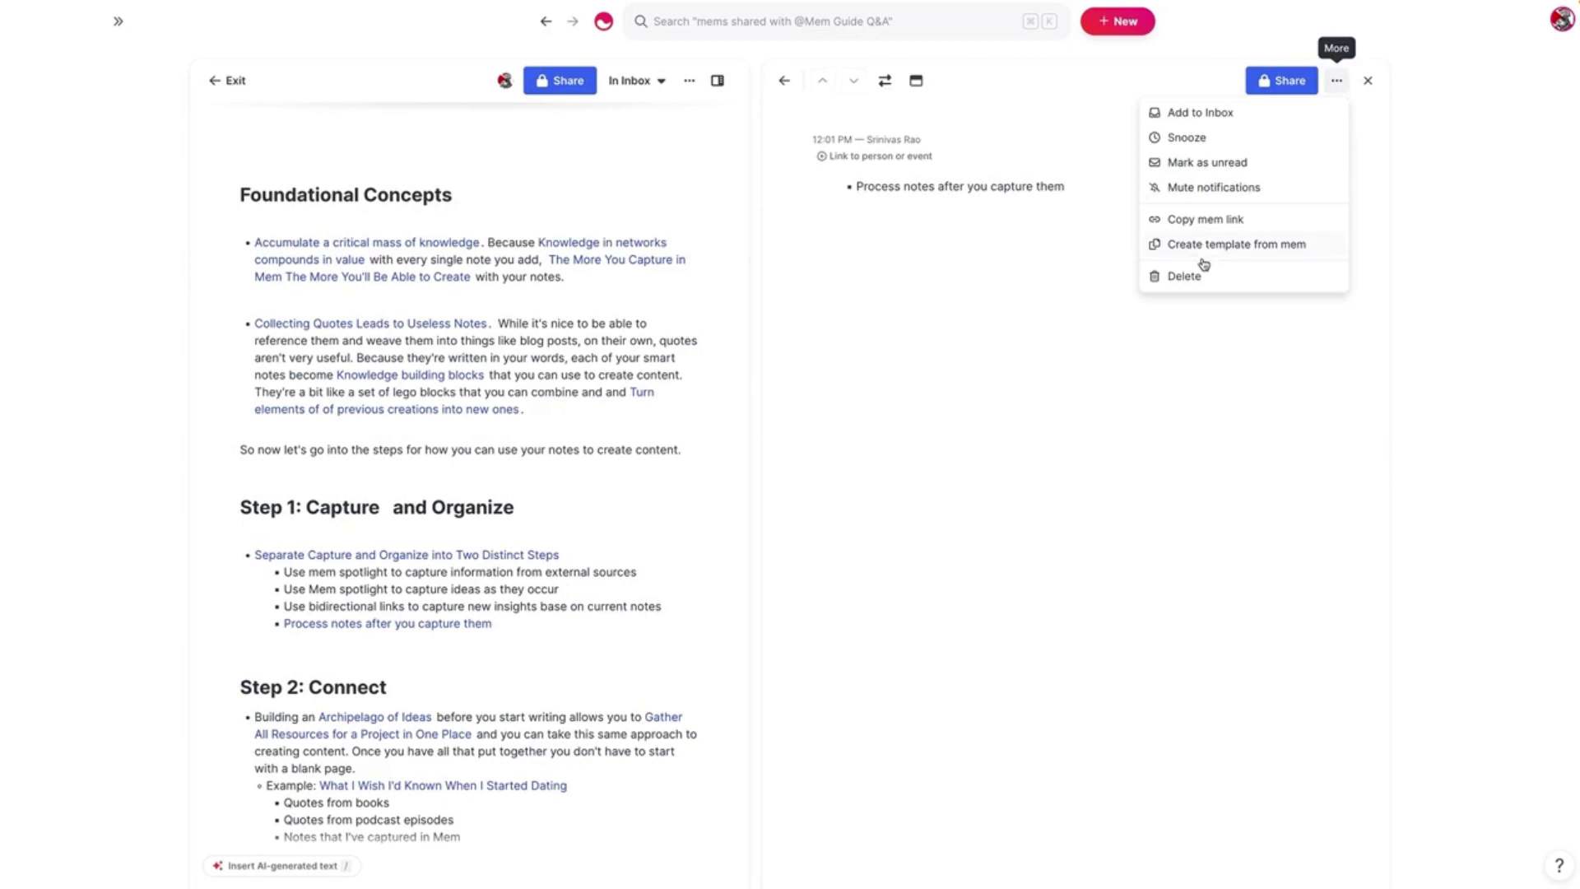
{"action": "left_click", "coordinate": [1202, 111]}
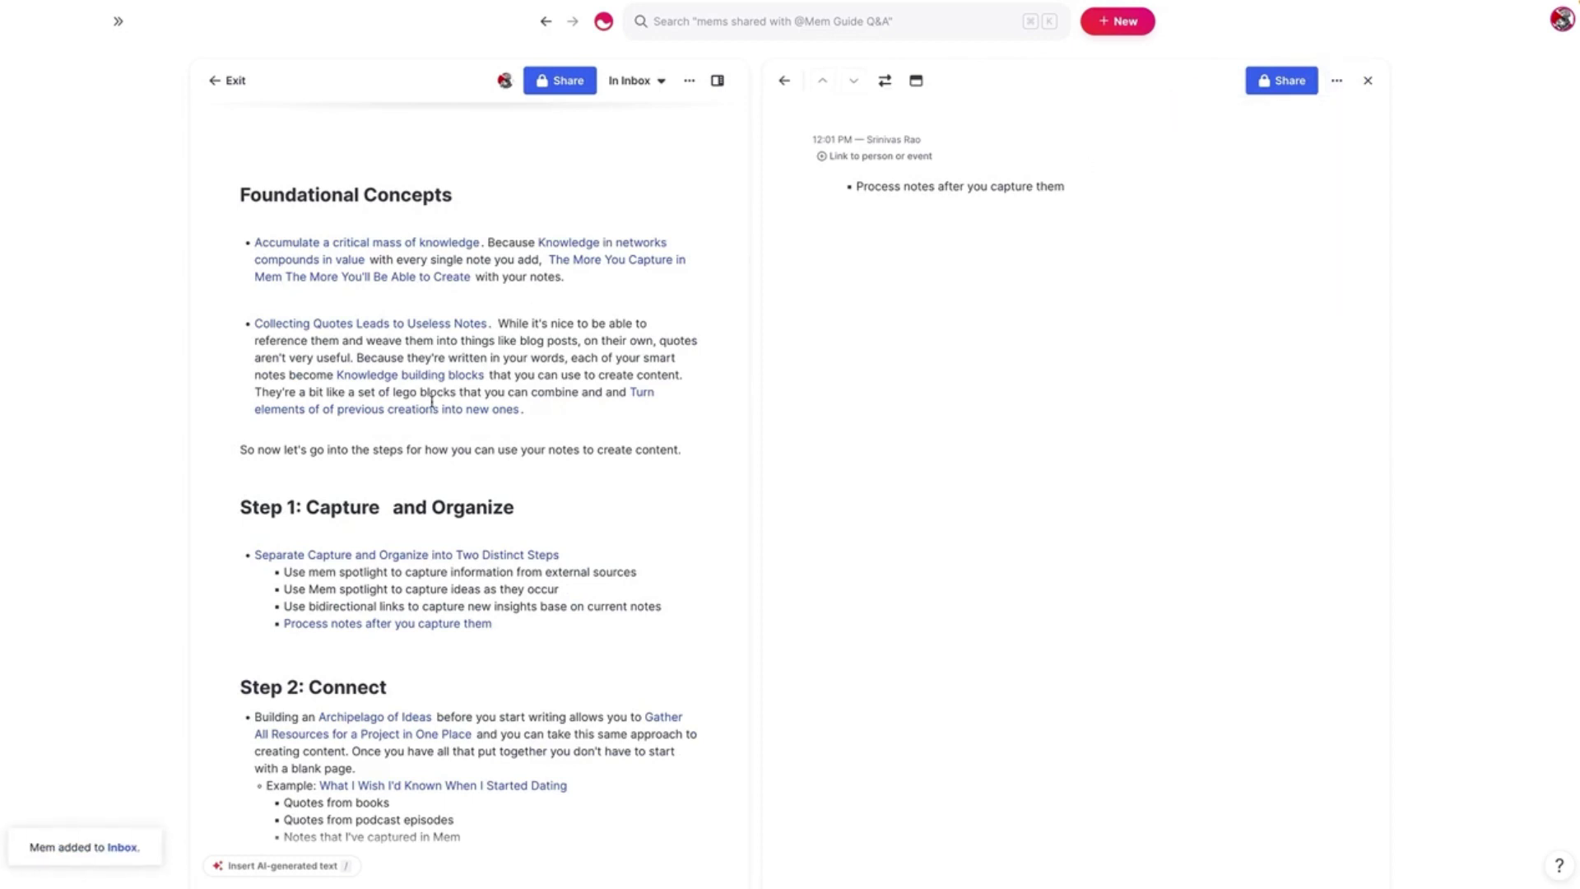
{"action": "left_click", "coordinate": [1368, 80]}
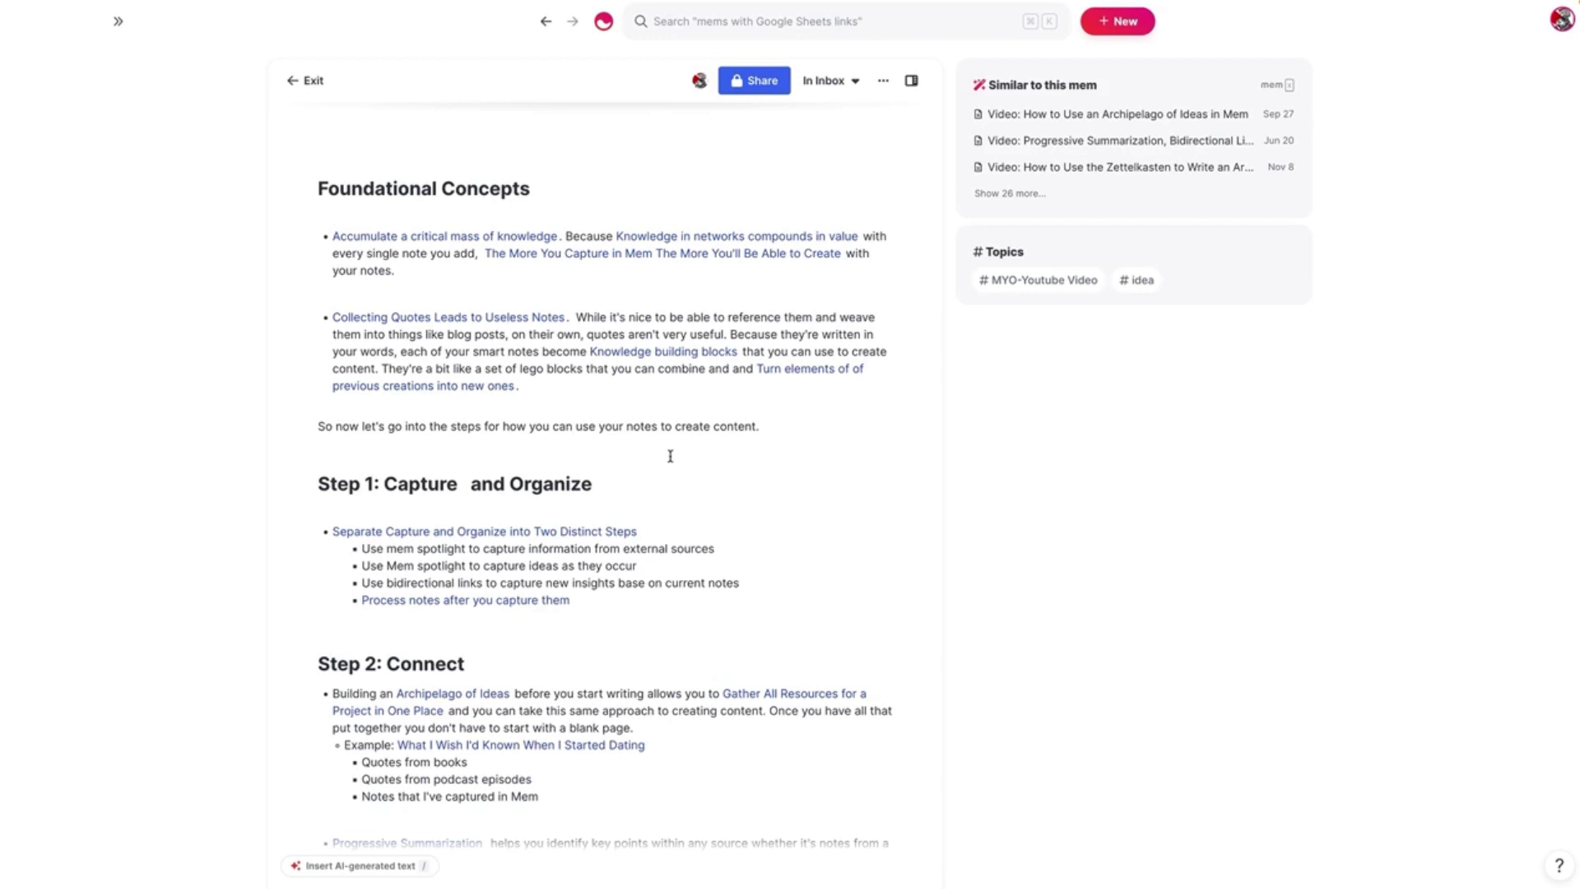
{"action": "scroll", "coordinate": [670, 456], "scroll_direction": "down", "scroll_amount": 1}
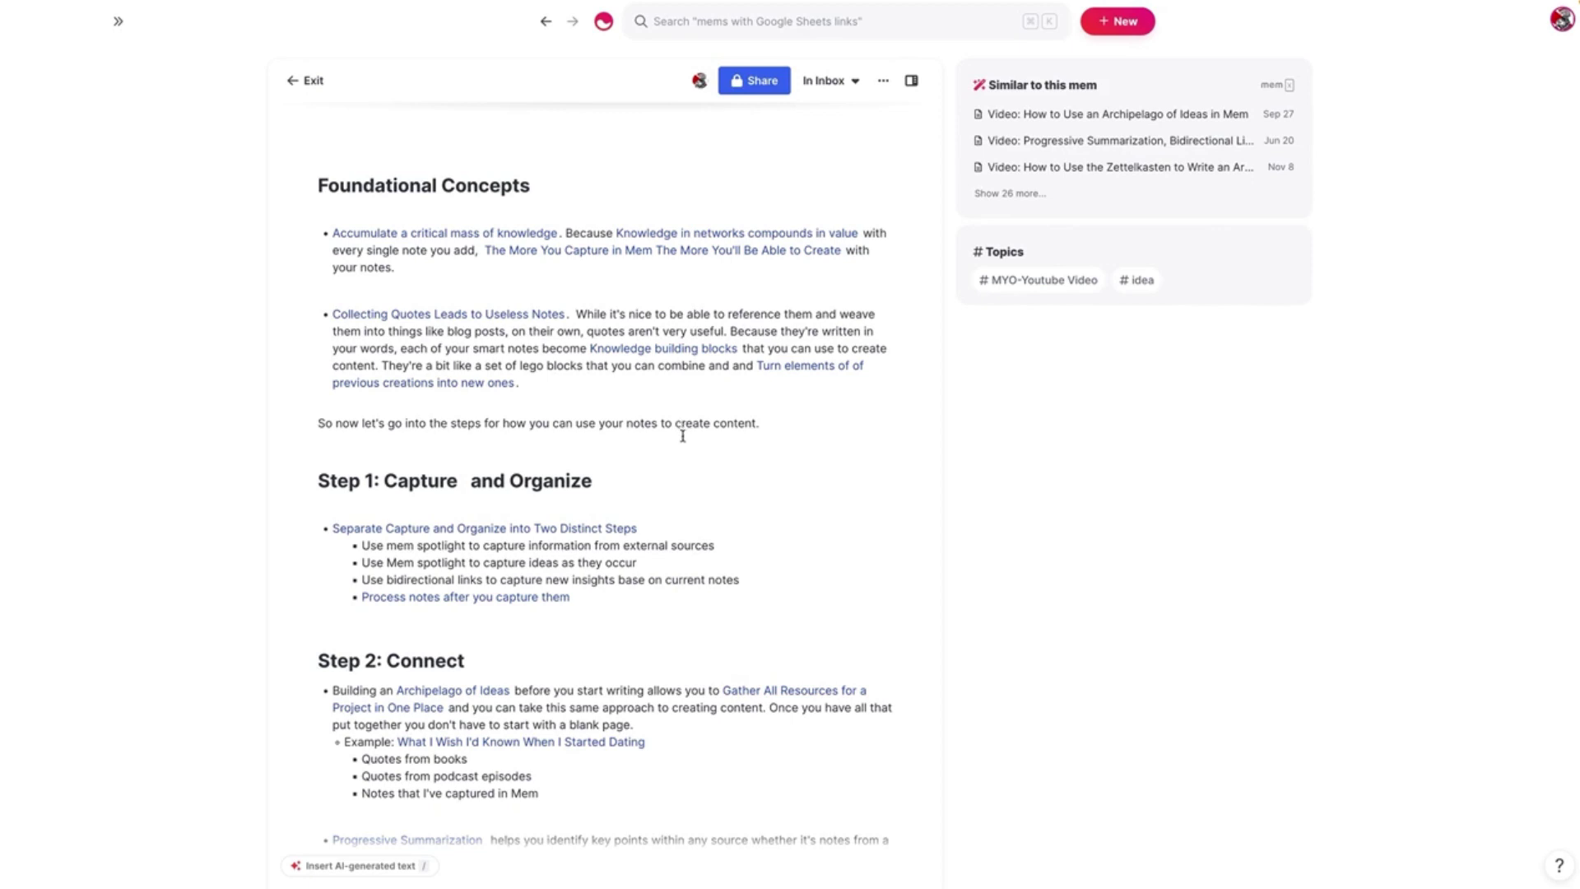
{"action": "scroll", "coordinate": [683, 433], "scroll_direction": "down", "scroll_amount": 1}
{"action": "scroll", "coordinate": [679, 438], "scroll_direction": "down", "scroll_amount": 1}
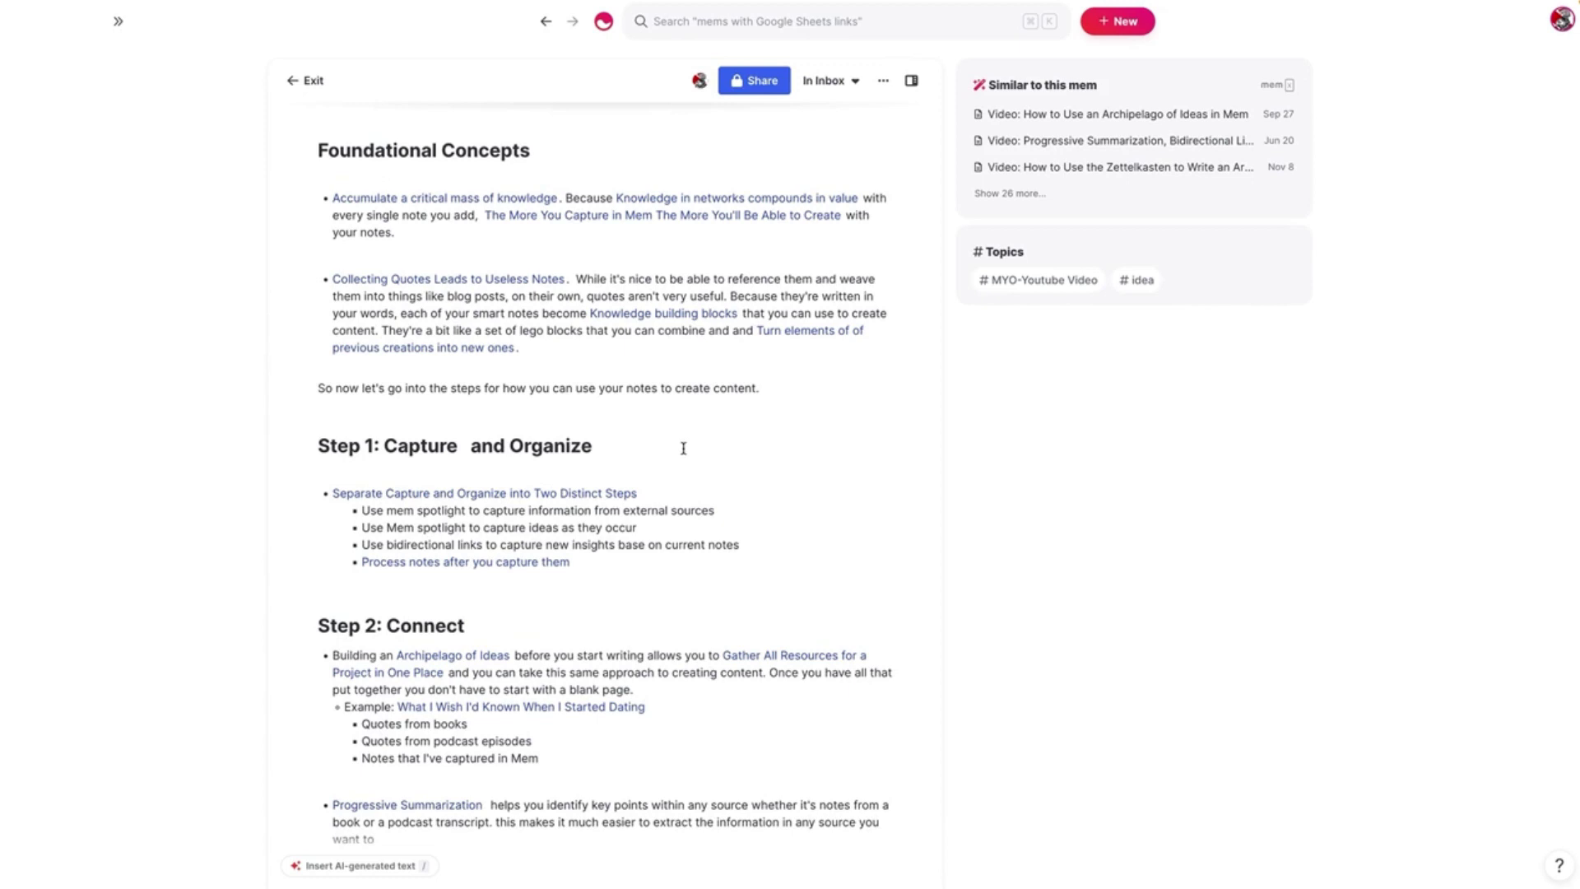
{"action": "scroll", "coordinate": [682, 455], "scroll_direction": "down", "scroll_amount": 1}
{"action": "scroll", "coordinate": [678, 467], "scroll_direction": "down", "scroll_amount": 2}
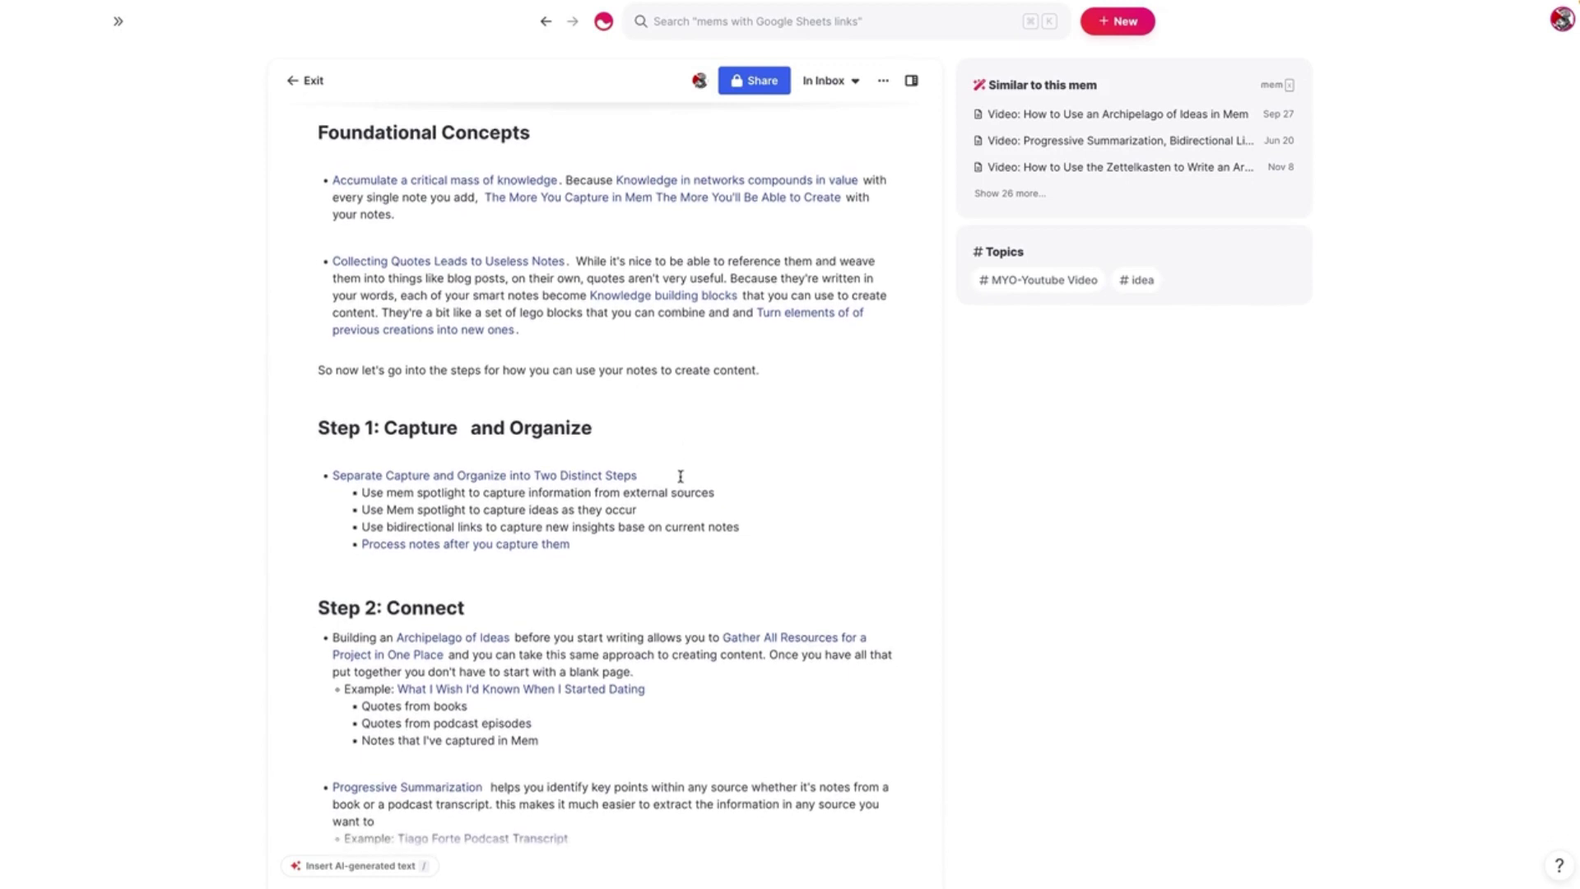
{"action": "scroll", "coordinate": [685, 496], "scroll_direction": "down", "scroll_amount": 12}
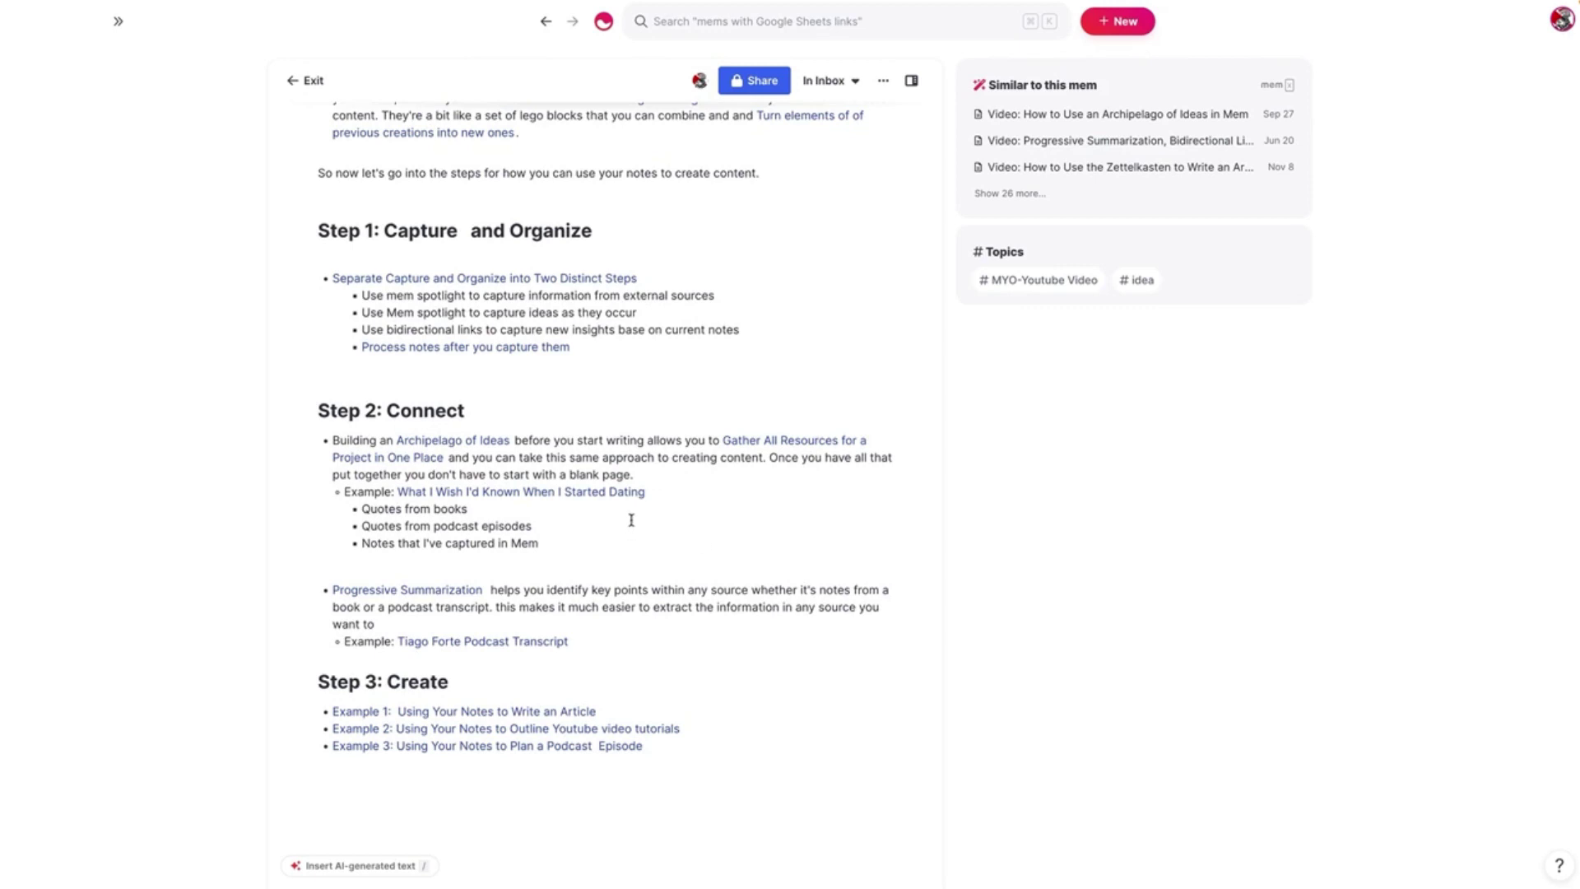
{"action": "scroll", "coordinate": [632, 525], "scroll_direction": "down", "scroll_amount": 1}
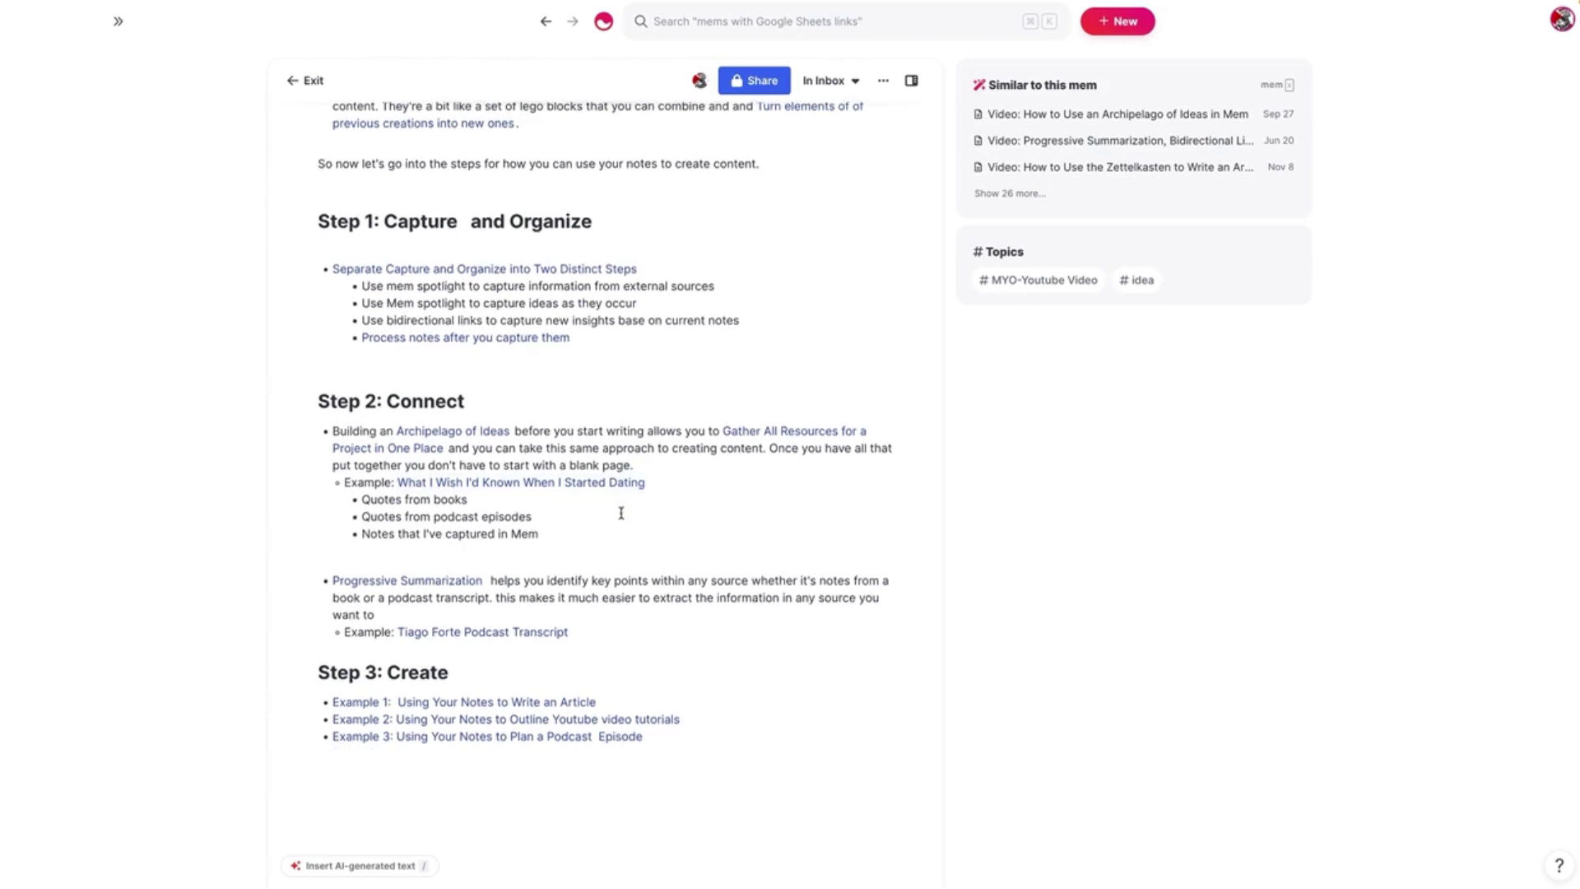
{"action": "scroll", "coordinate": [620, 514], "scroll_direction": "down", "scroll_amount": 1}
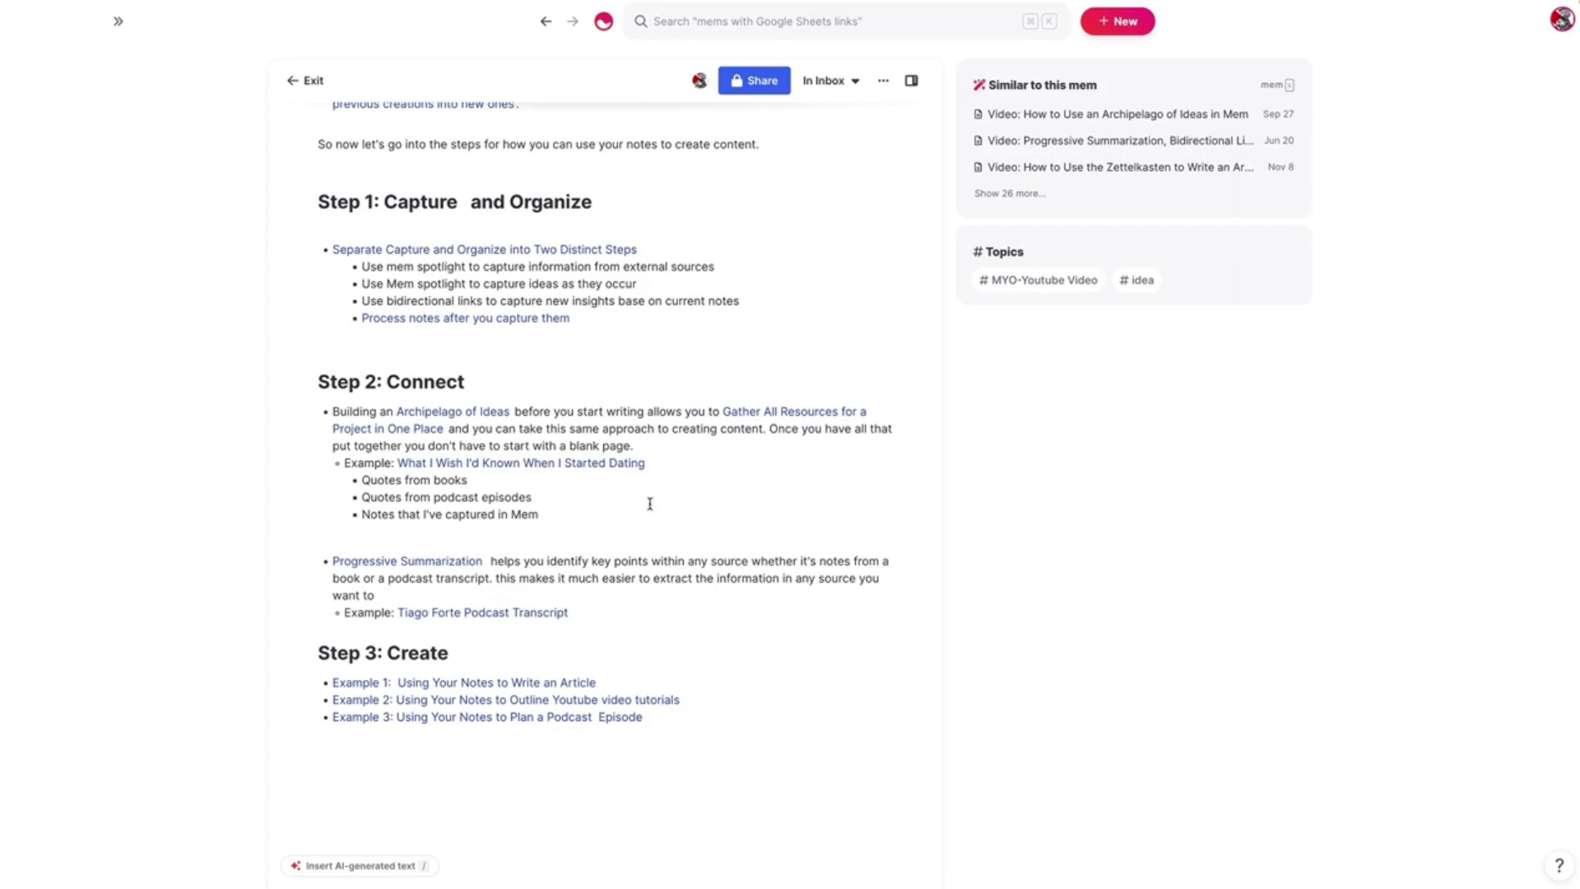
Step: Open the 'What I Wish I'd Known When I Started Dating' note alongside and scroll to its links
{"action": "left_click", "coordinate": [616, 465]}
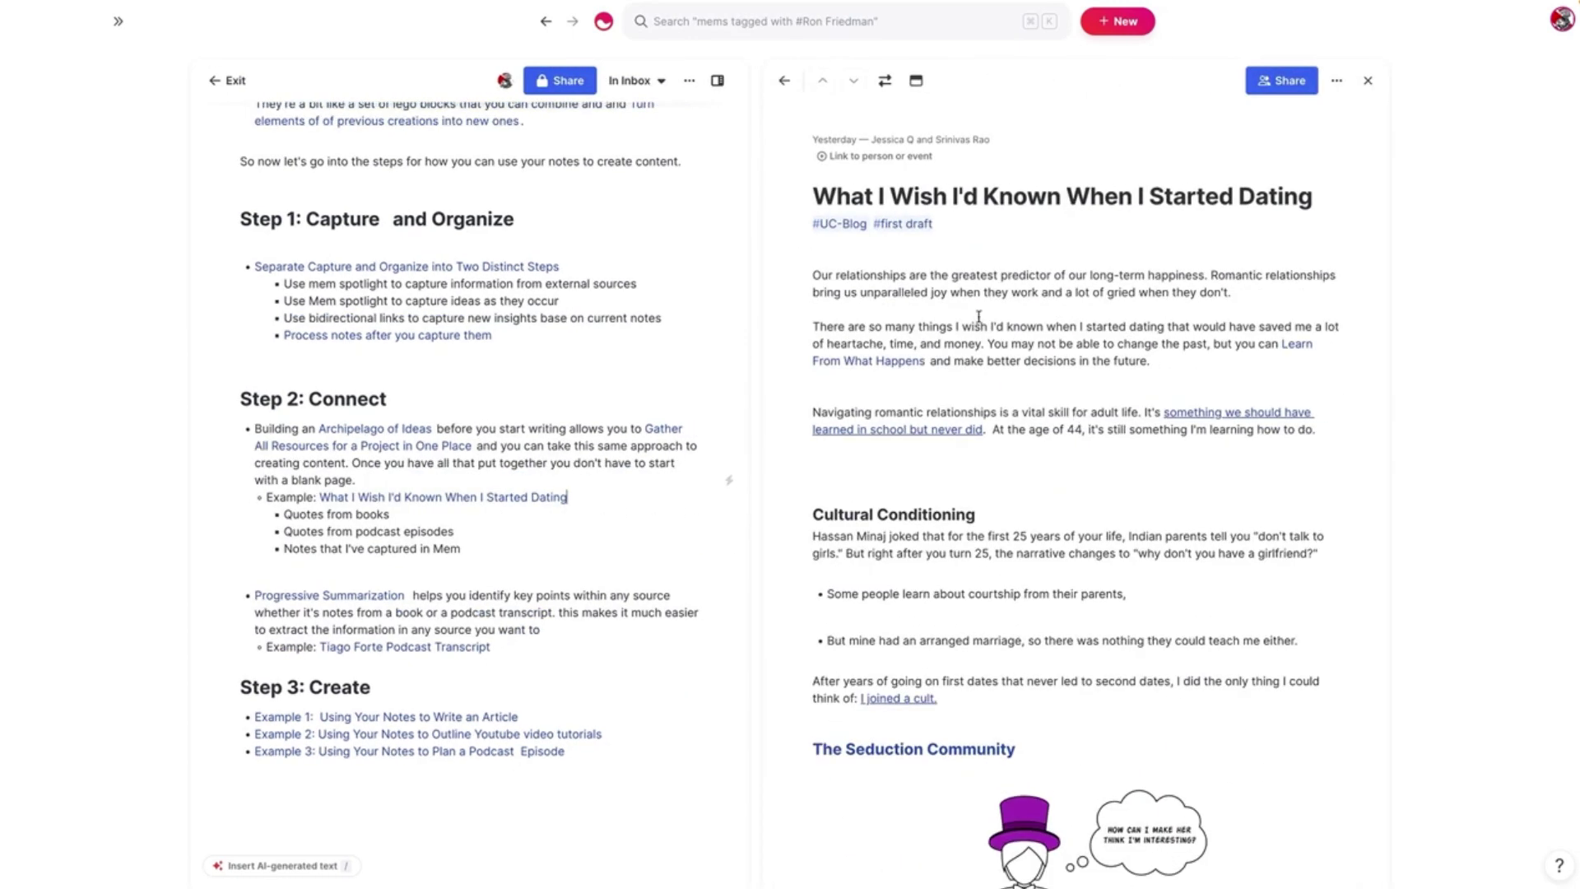
{"action": "scroll", "coordinate": [931, 317], "scroll_direction": "down", "scroll_amount": 7}
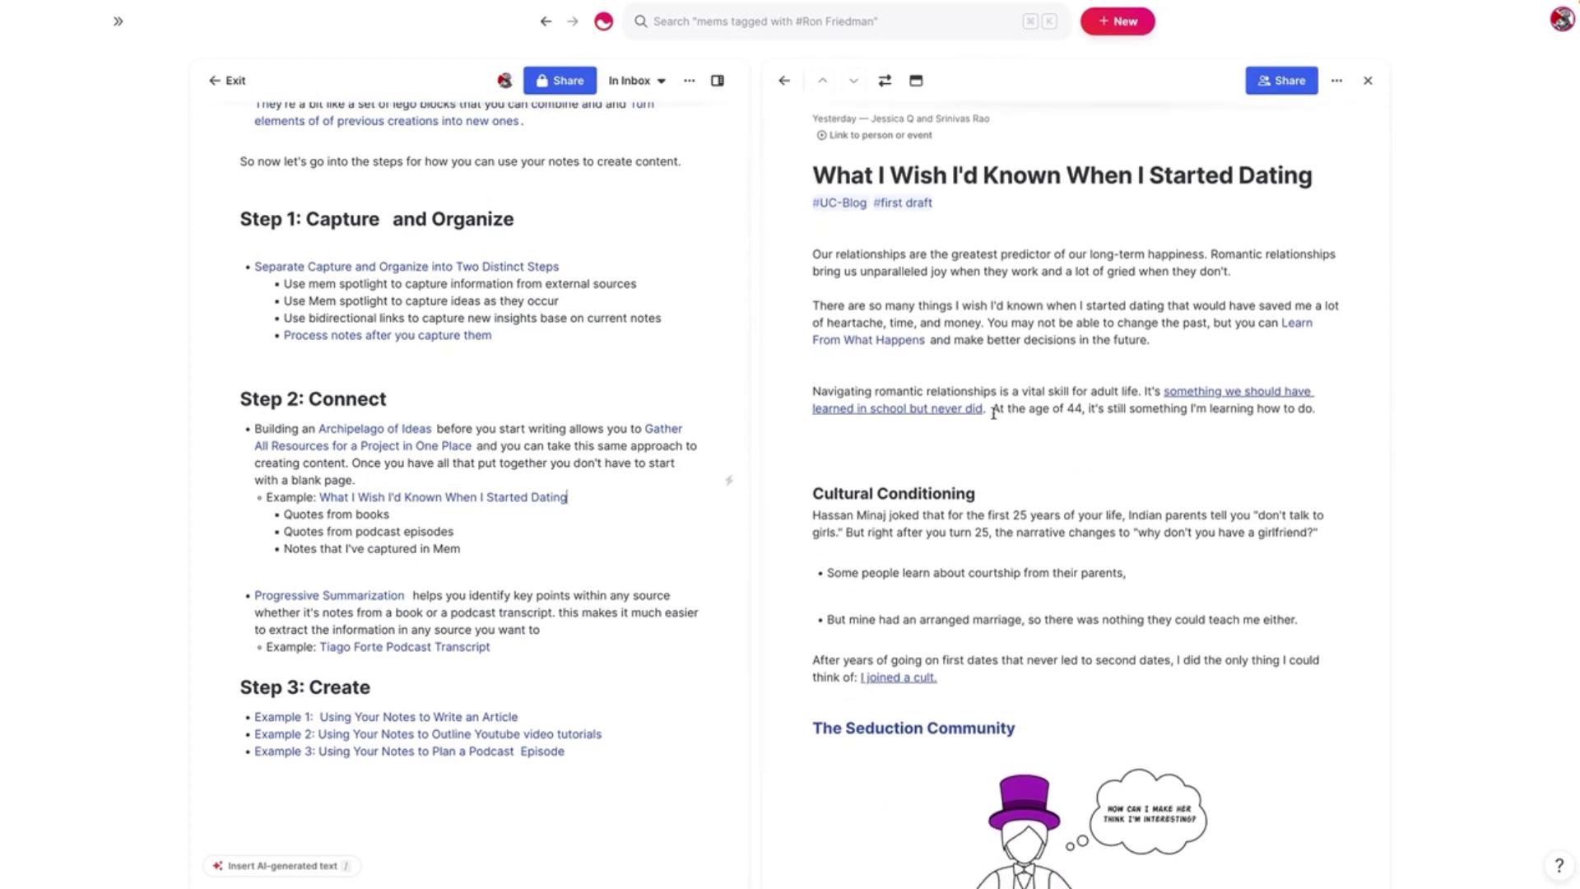
{"action": "scroll", "coordinate": [988, 440], "scroll_direction": "down", "scroll_amount": 12}
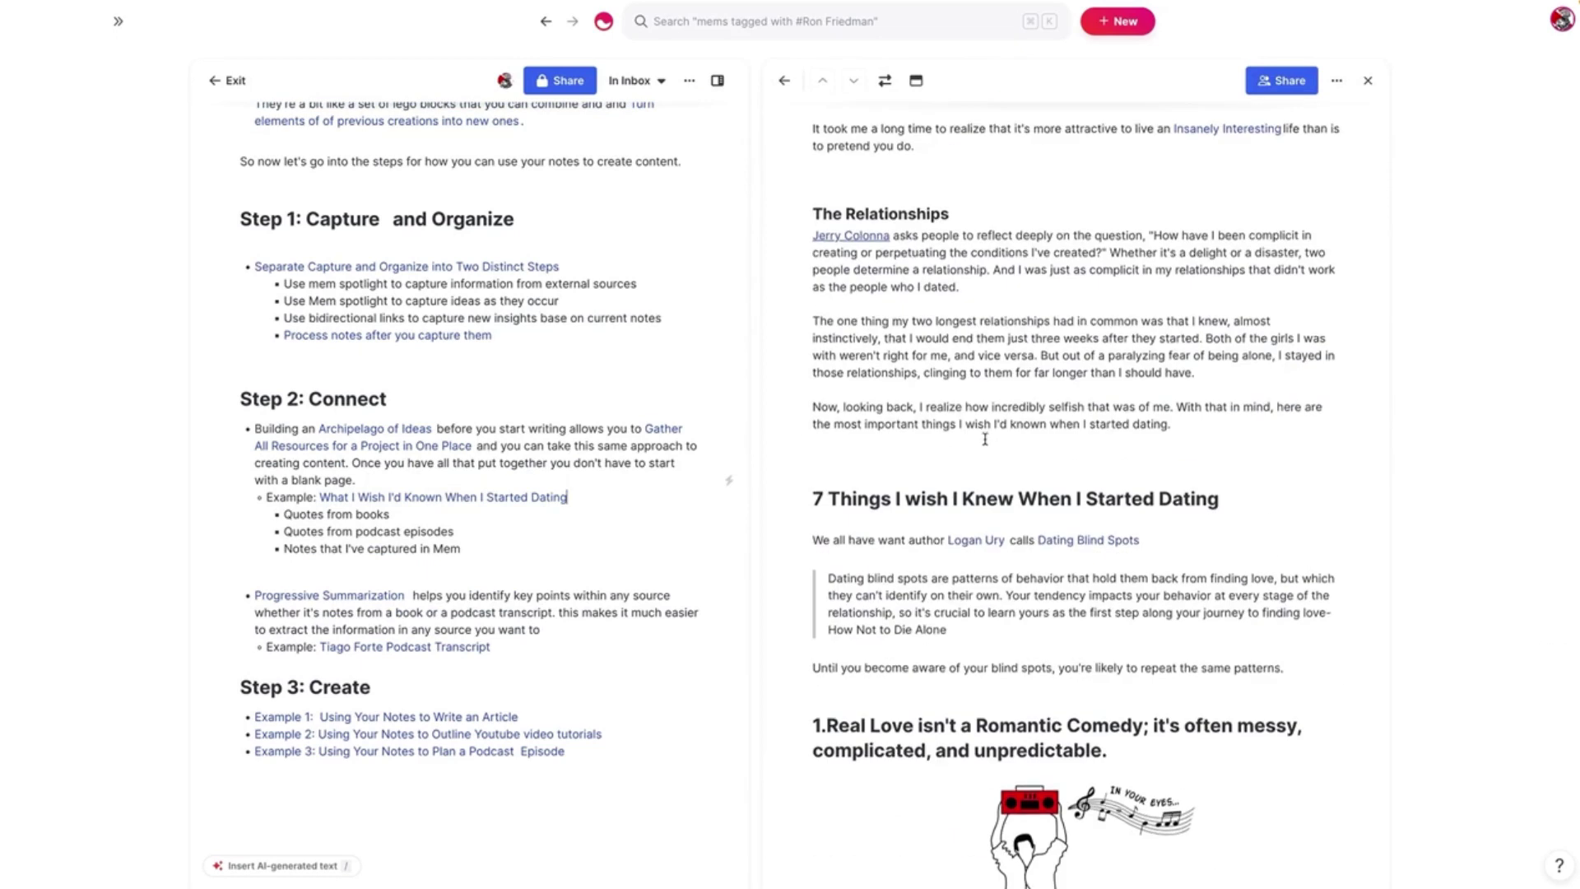
{"action": "scroll", "coordinate": [981, 448], "scroll_direction": "down", "scroll_amount": 17}
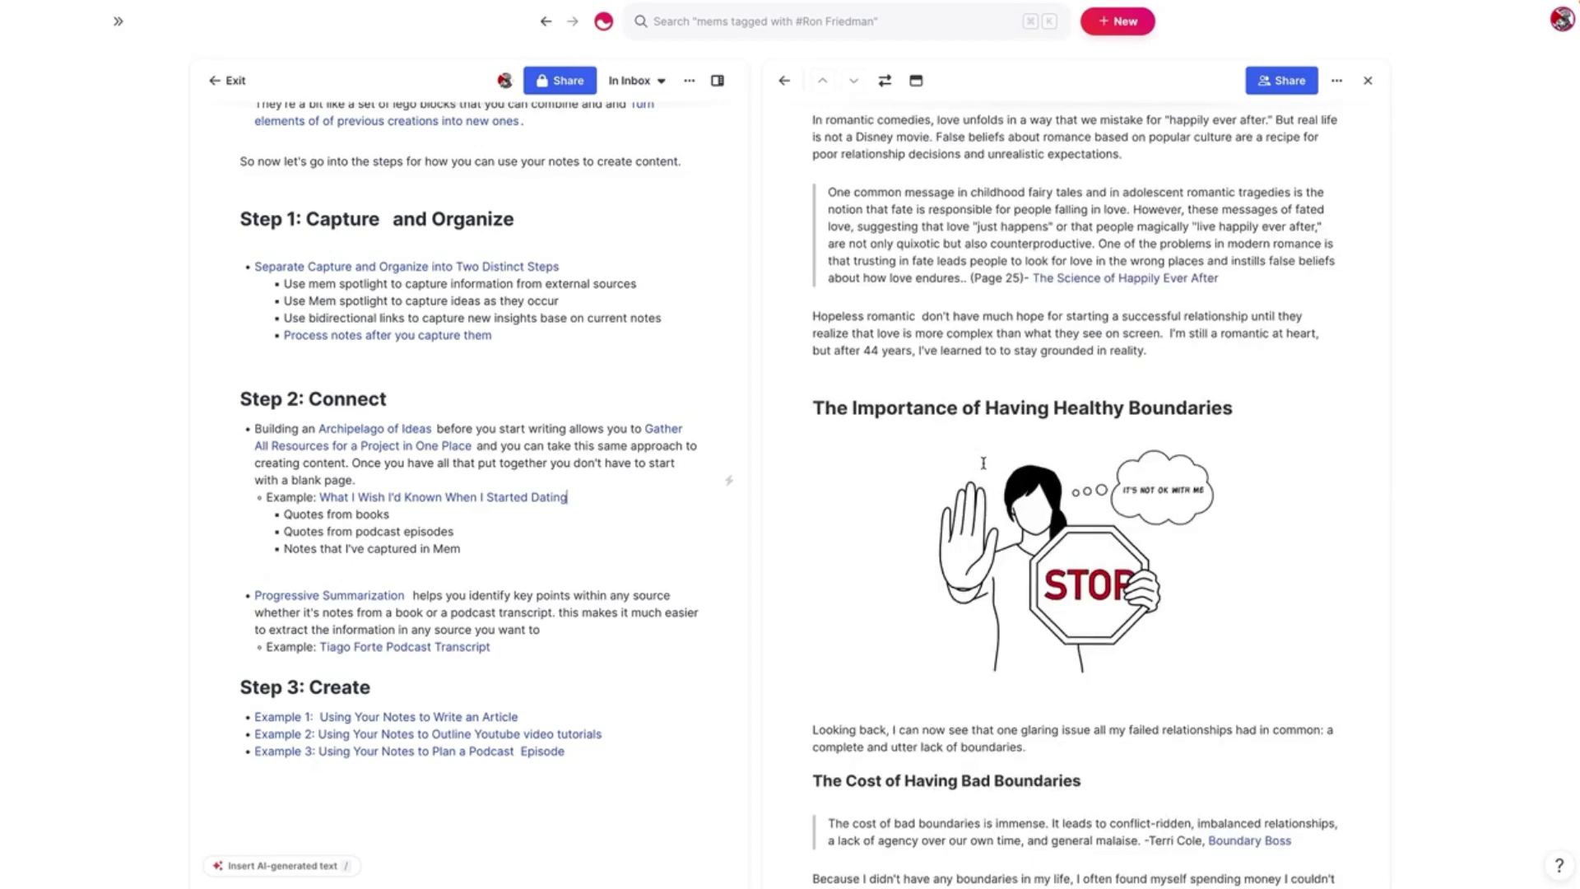
{"action": "scroll", "coordinate": [978, 459], "scroll_direction": "down", "scroll_amount": 5}
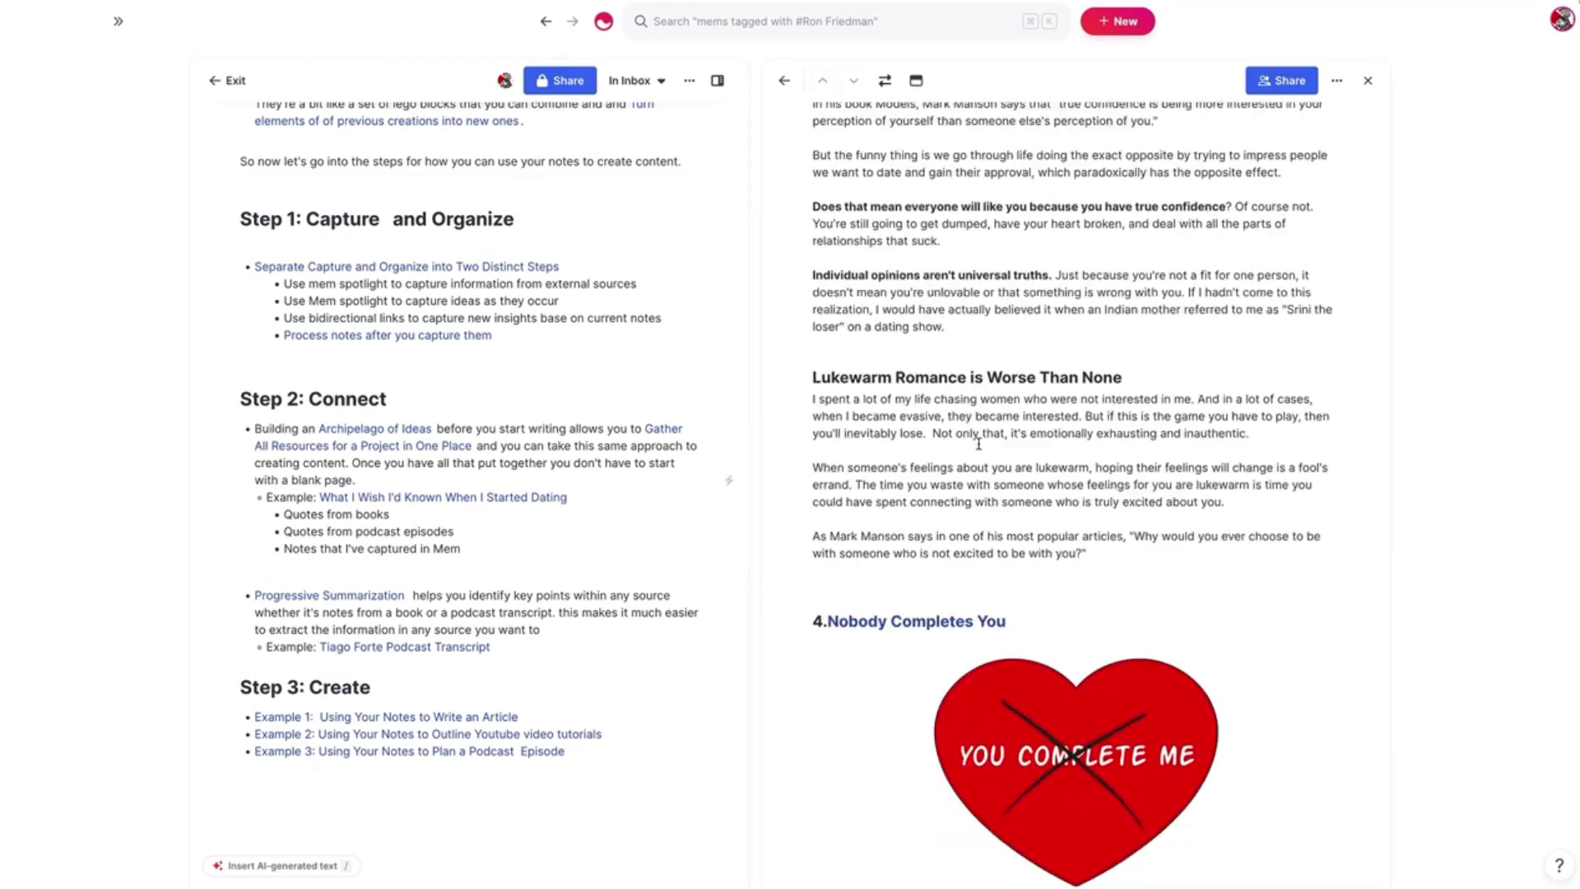
{"action": "scroll", "coordinate": [962, 402], "scroll_direction": "down", "scroll_amount": 8}
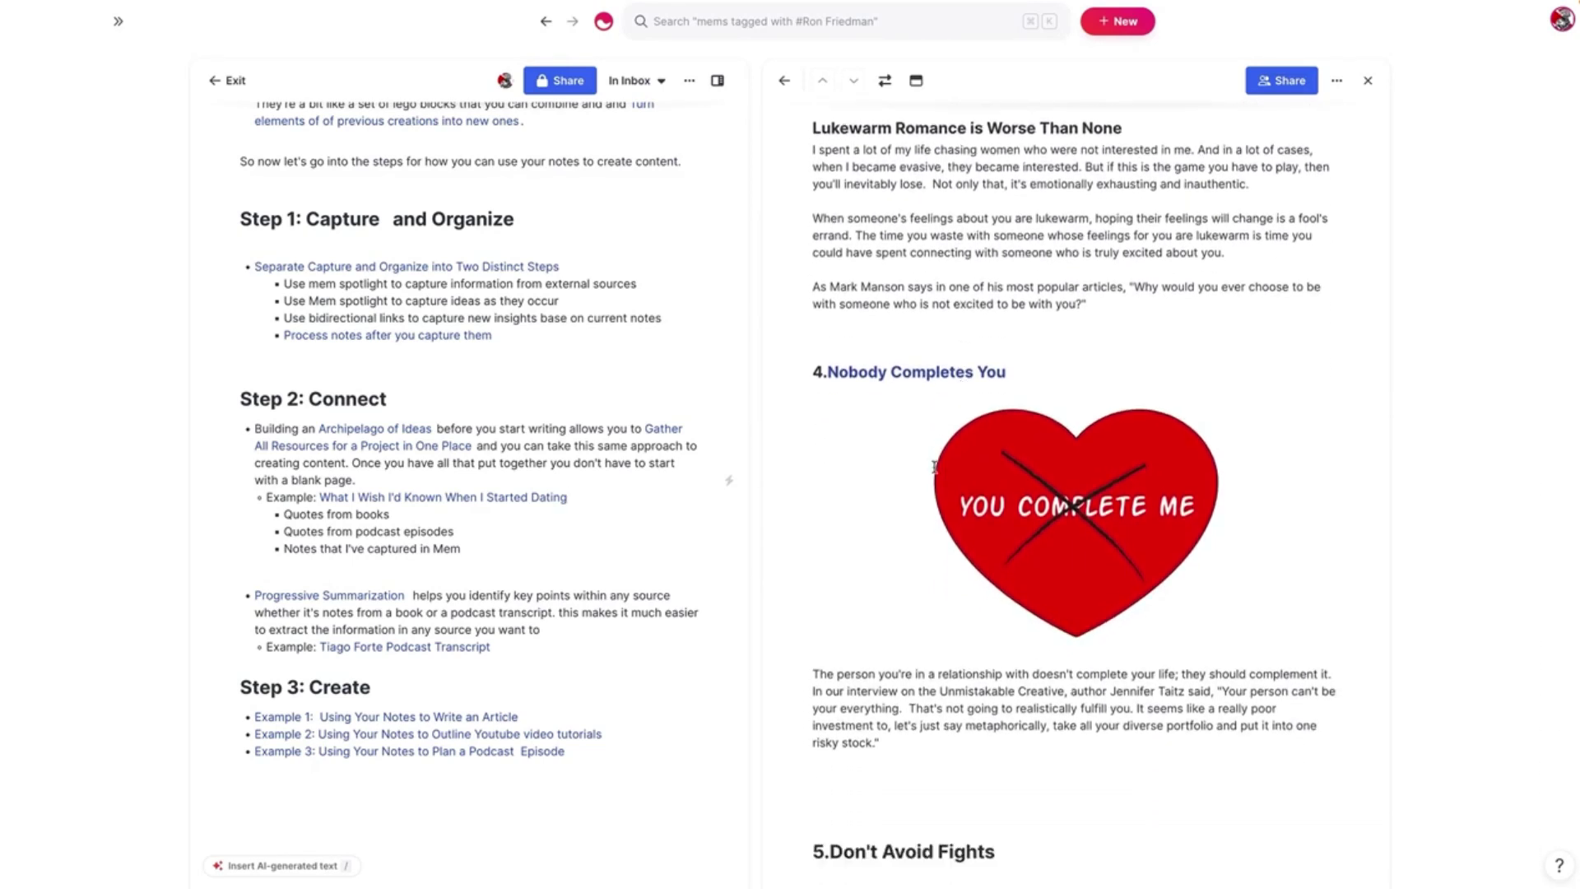
{"action": "scroll", "coordinate": [928, 450], "scroll_direction": "down", "scroll_amount": 3}
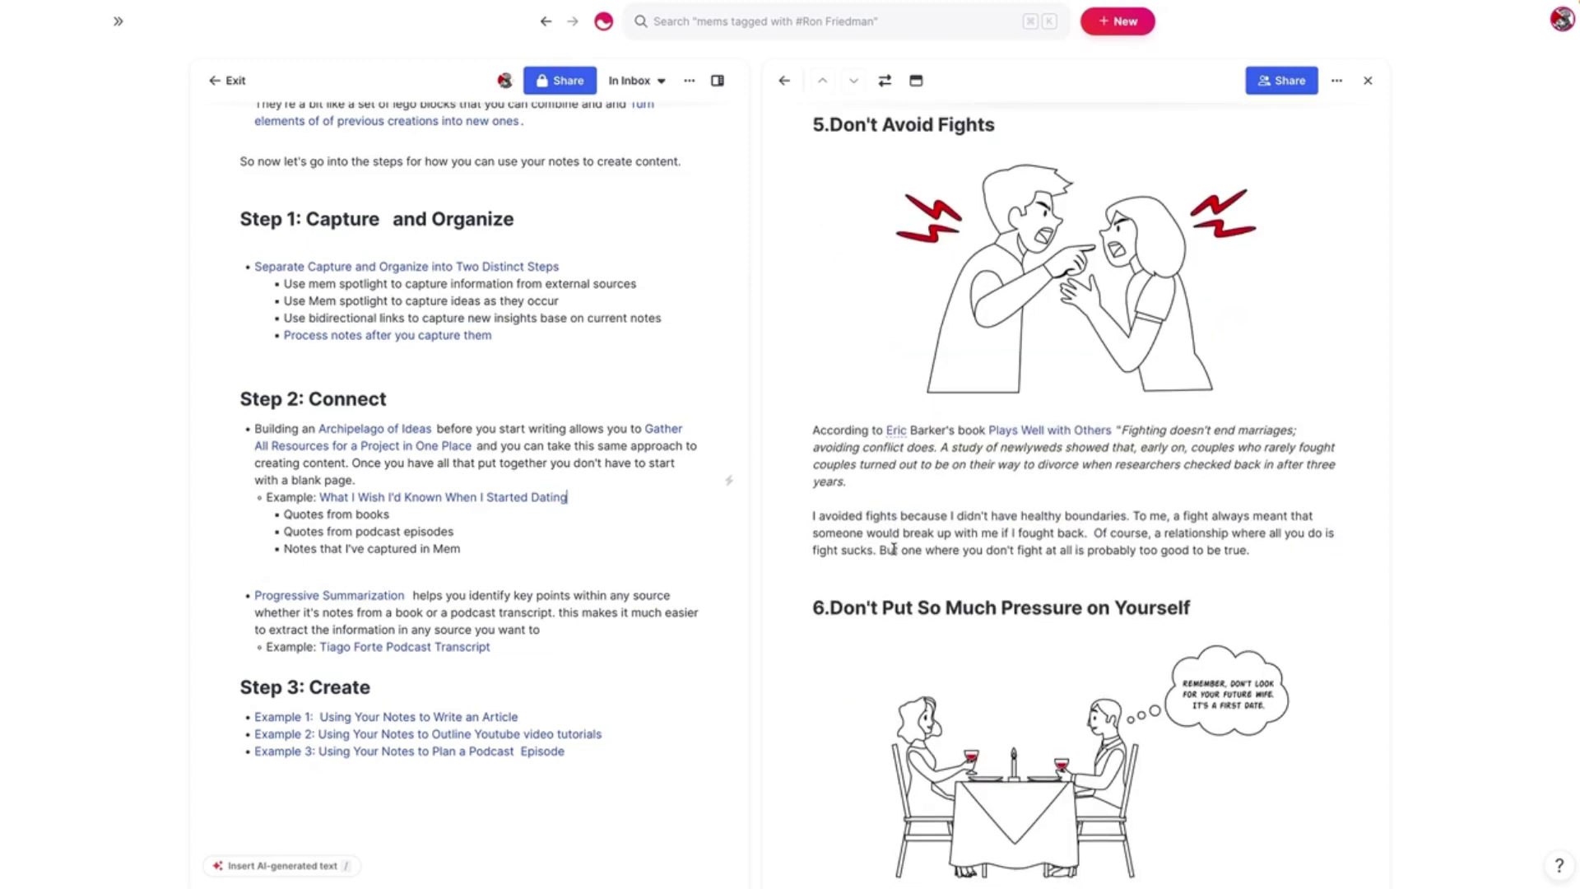
{"action": "scroll", "coordinate": [883, 478], "scroll_direction": "down", "scroll_amount": 2}
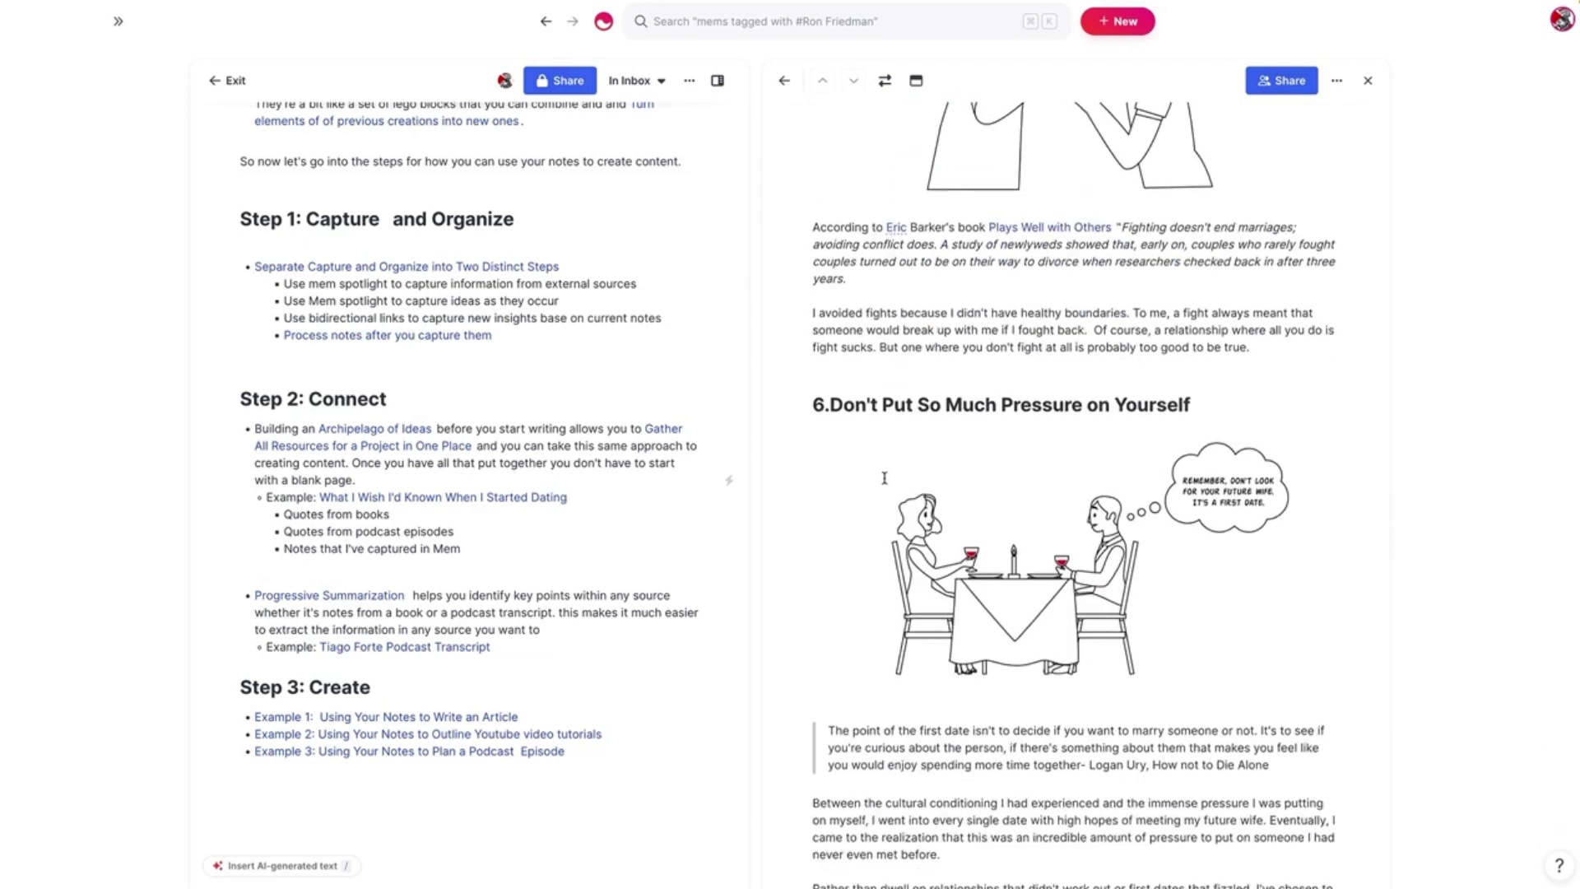
{"action": "scroll", "coordinate": [882, 478], "scroll_direction": "down", "scroll_amount": 2}
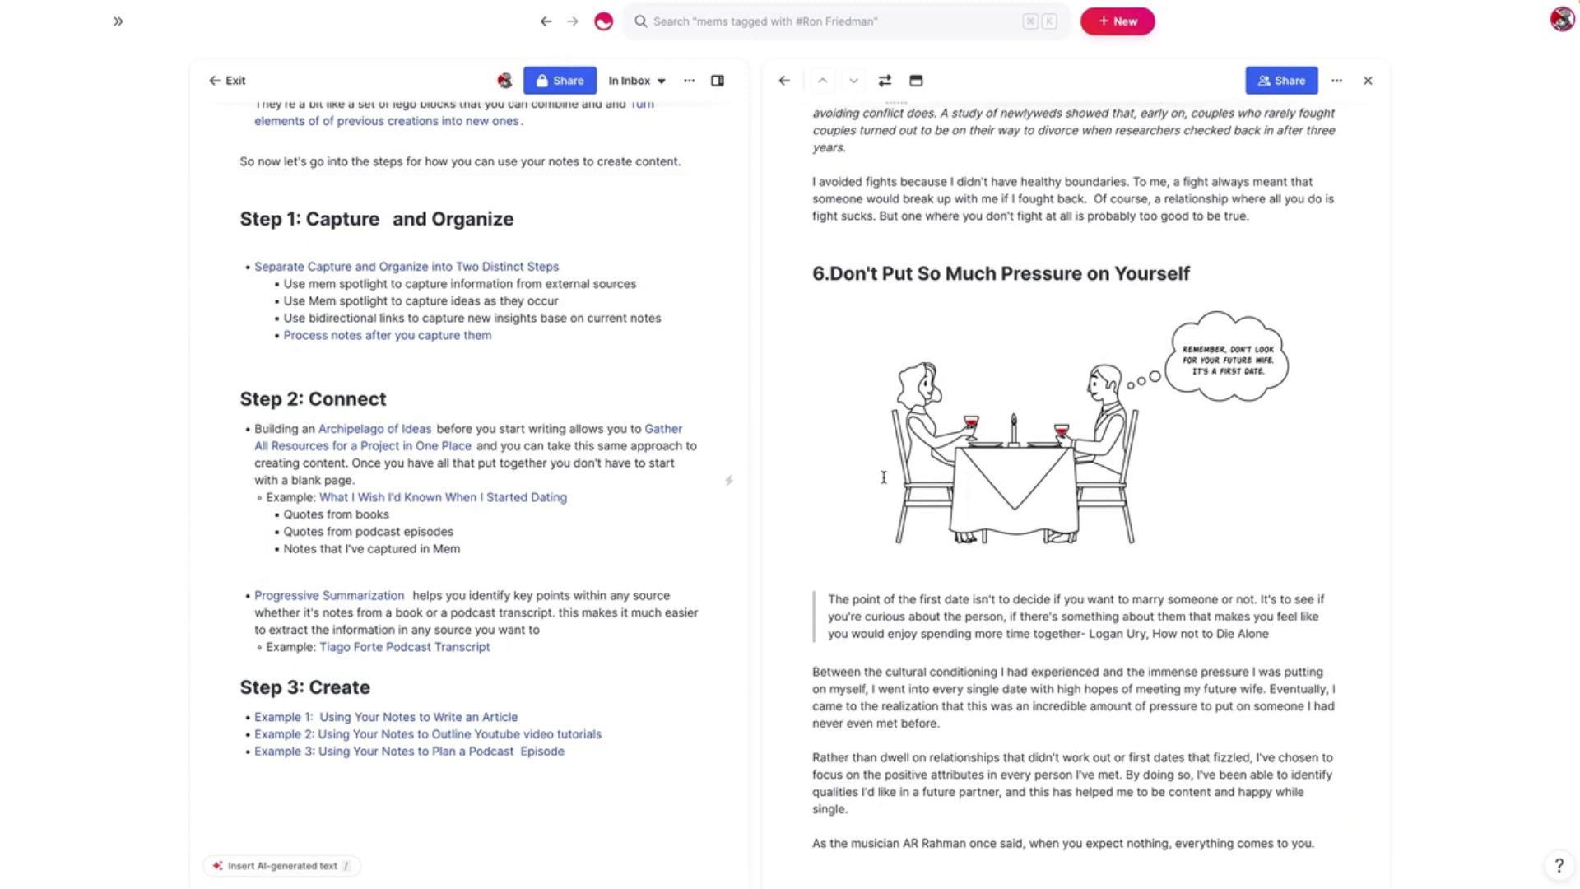
{"action": "scroll", "coordinate": [884, 477], "scroll_direction": "down", "scroll_amount": 1}
{"action": "scroll", "coordinate": [885, 481], "scroll_direction": "down", "scroll_amount": 5}
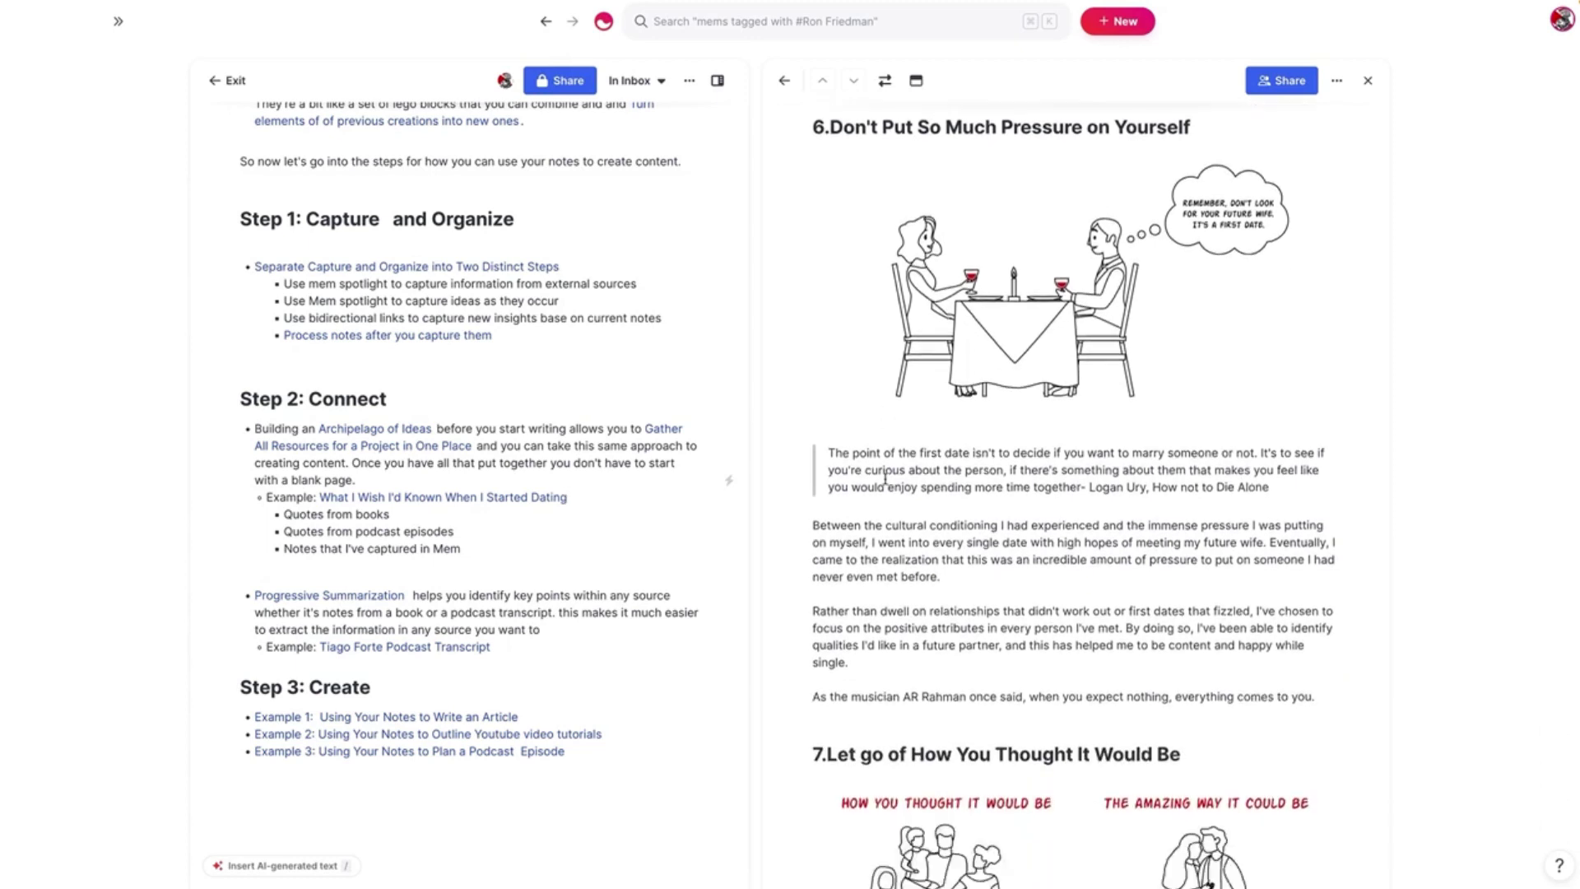
{"action": "scroll", "coordinate": [899, 456], "scroll_direction": "down", "scroll_amount": 4}
{"action": "scroll", "coordinate": [914, 493], "scroll_direction": "down", "scroll_amount": 3}
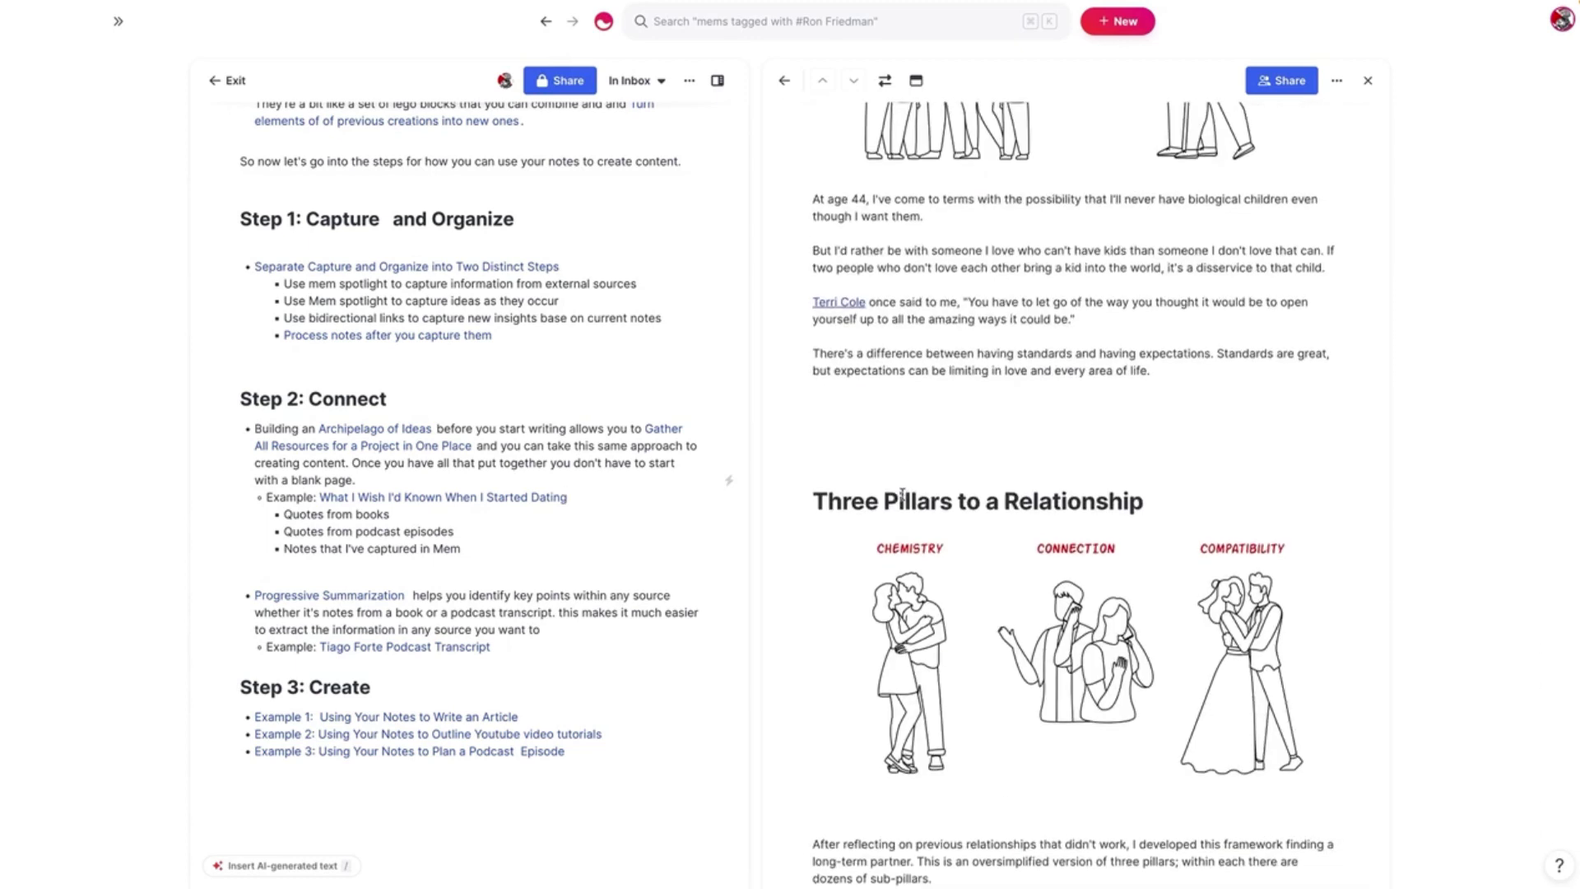
{"action": "scroll", "coordinate": [963, 387], "scroll_direction": "down", "scroll_amount": 4}
{"action": "scroll", "coordinate": [1034, 385], "scroll_direction": "down", "scroll_amount": 15}
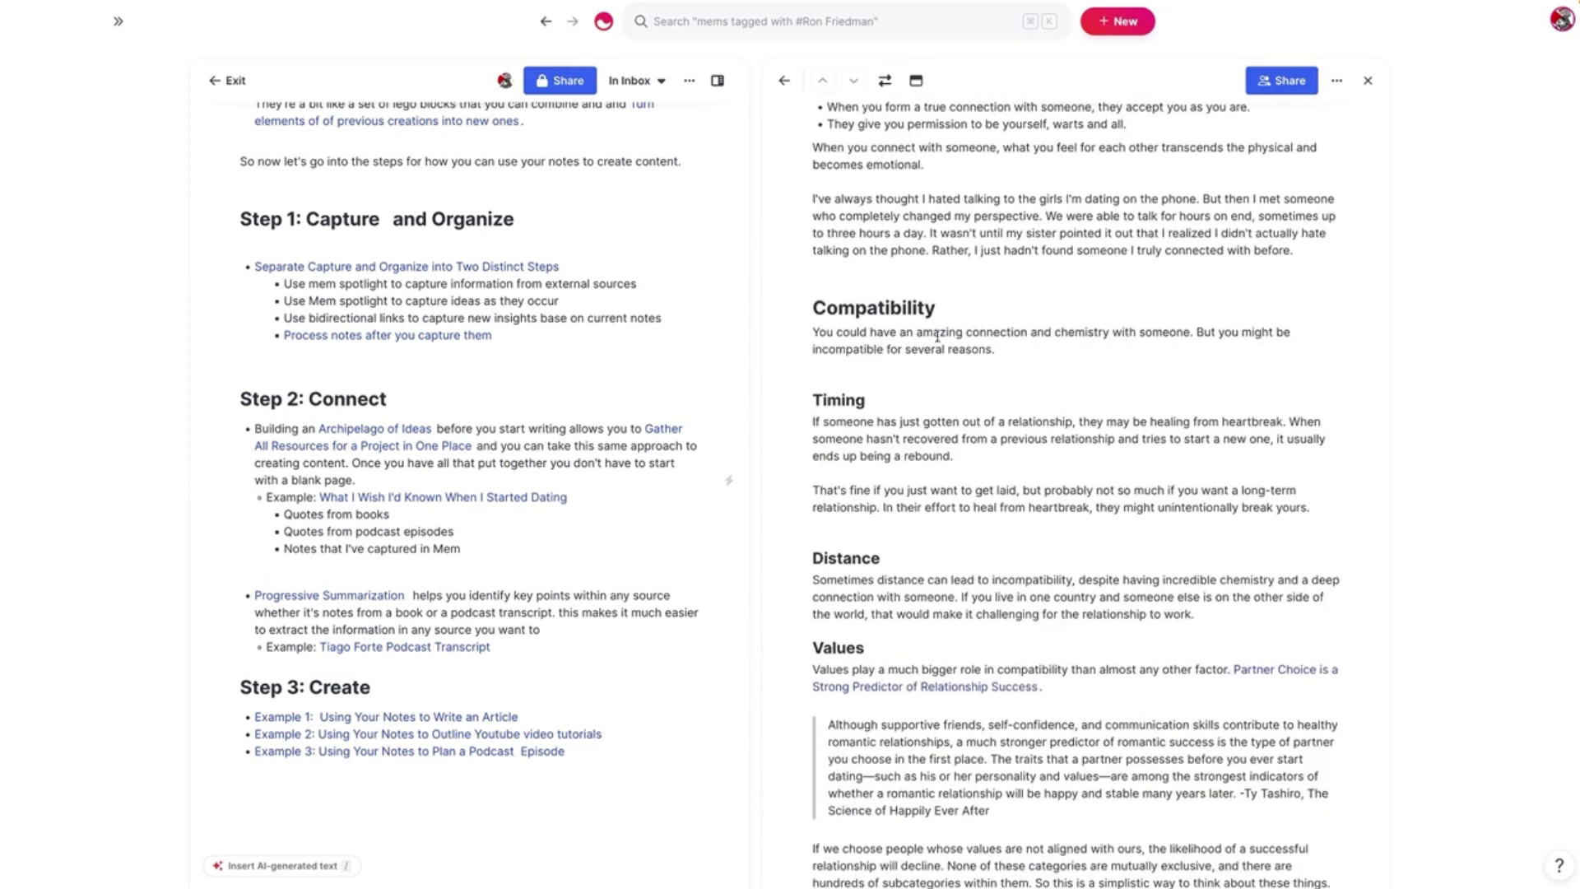
{"action": "scroll", "coordinate": [975, 383], "scroll_direction": "down", "scroll_amount": 2}
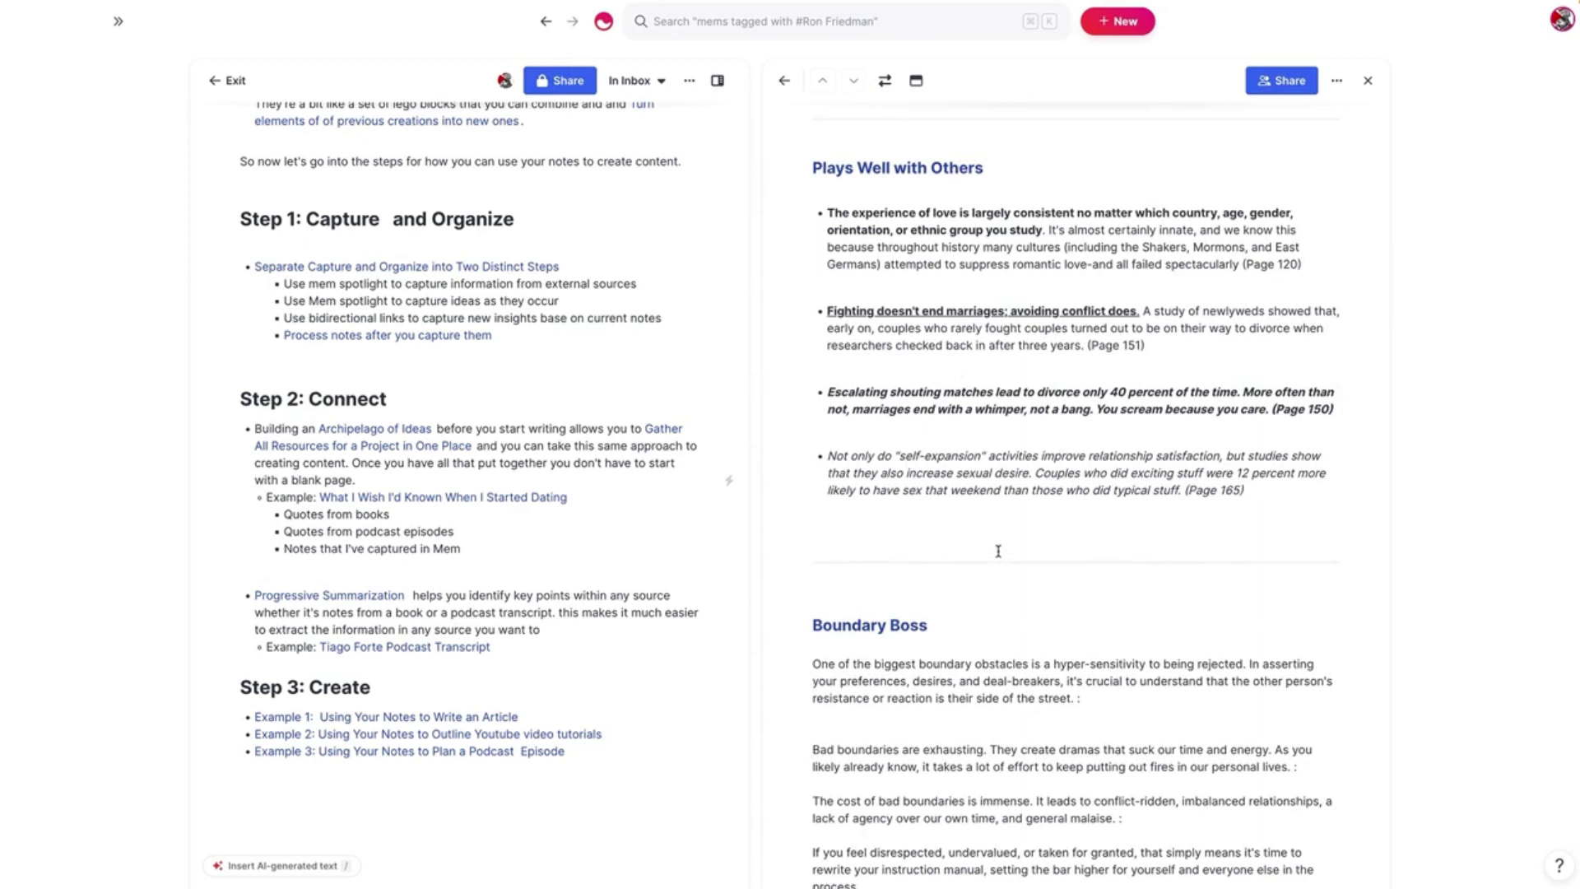
{"action": "scroll", "coordinate": [1000, 552], "scroll_direction": "up", "scroll_amount": 1}
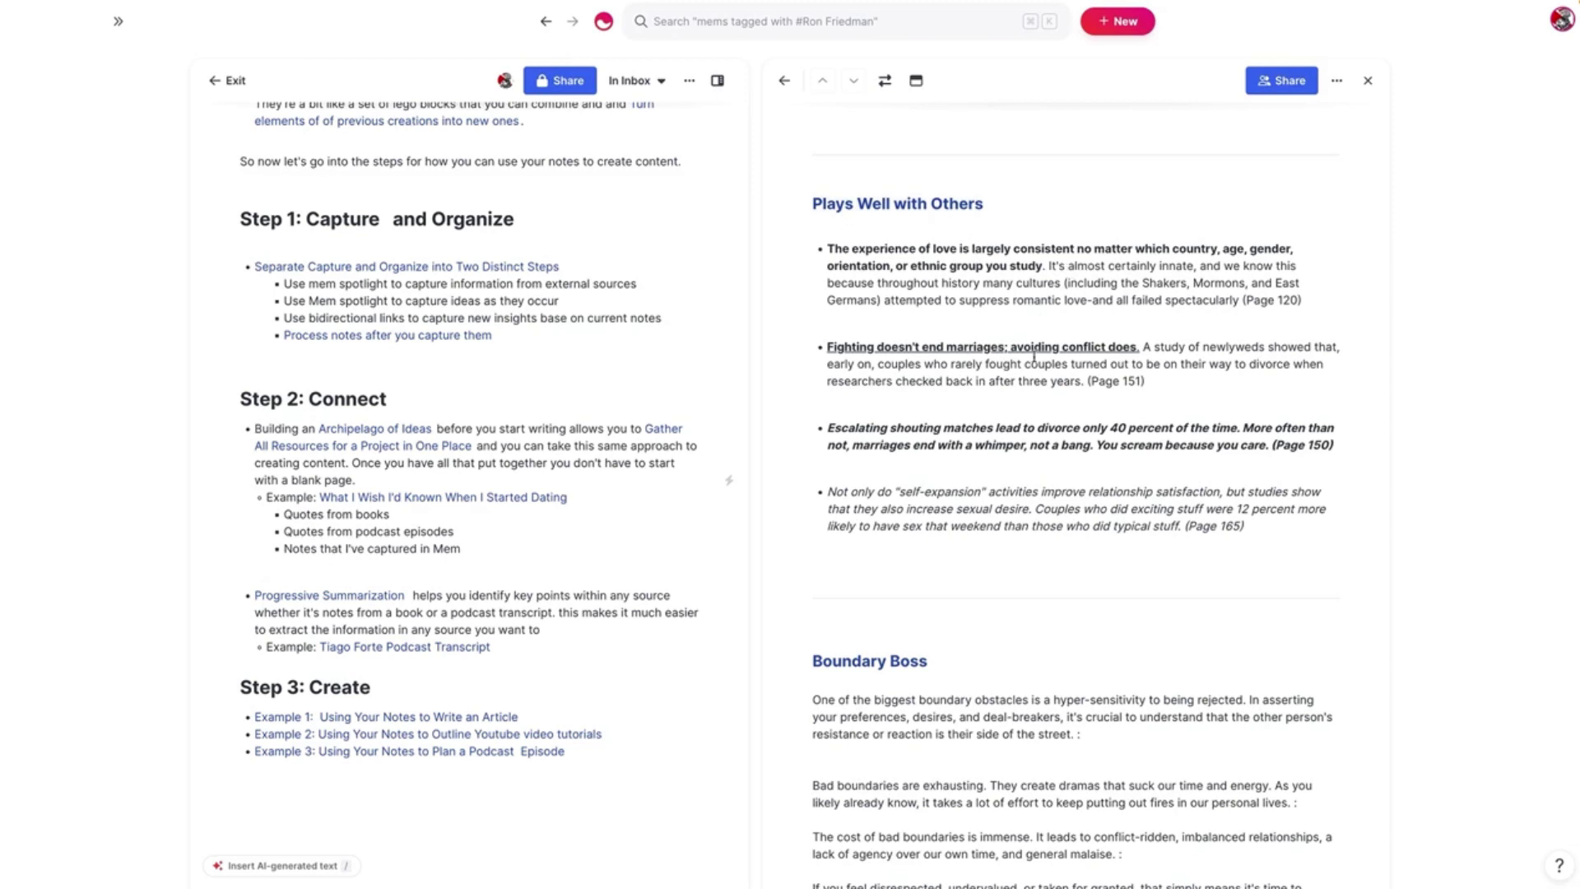
{"action": "scroll", "coordinate": [1035, 355], "scroll_direction": "down", "scroll_amount": 5}
{"action": "scroll", "coordinate": [983, 356], "scroll_direction": "down", "scroll_amount": 8}
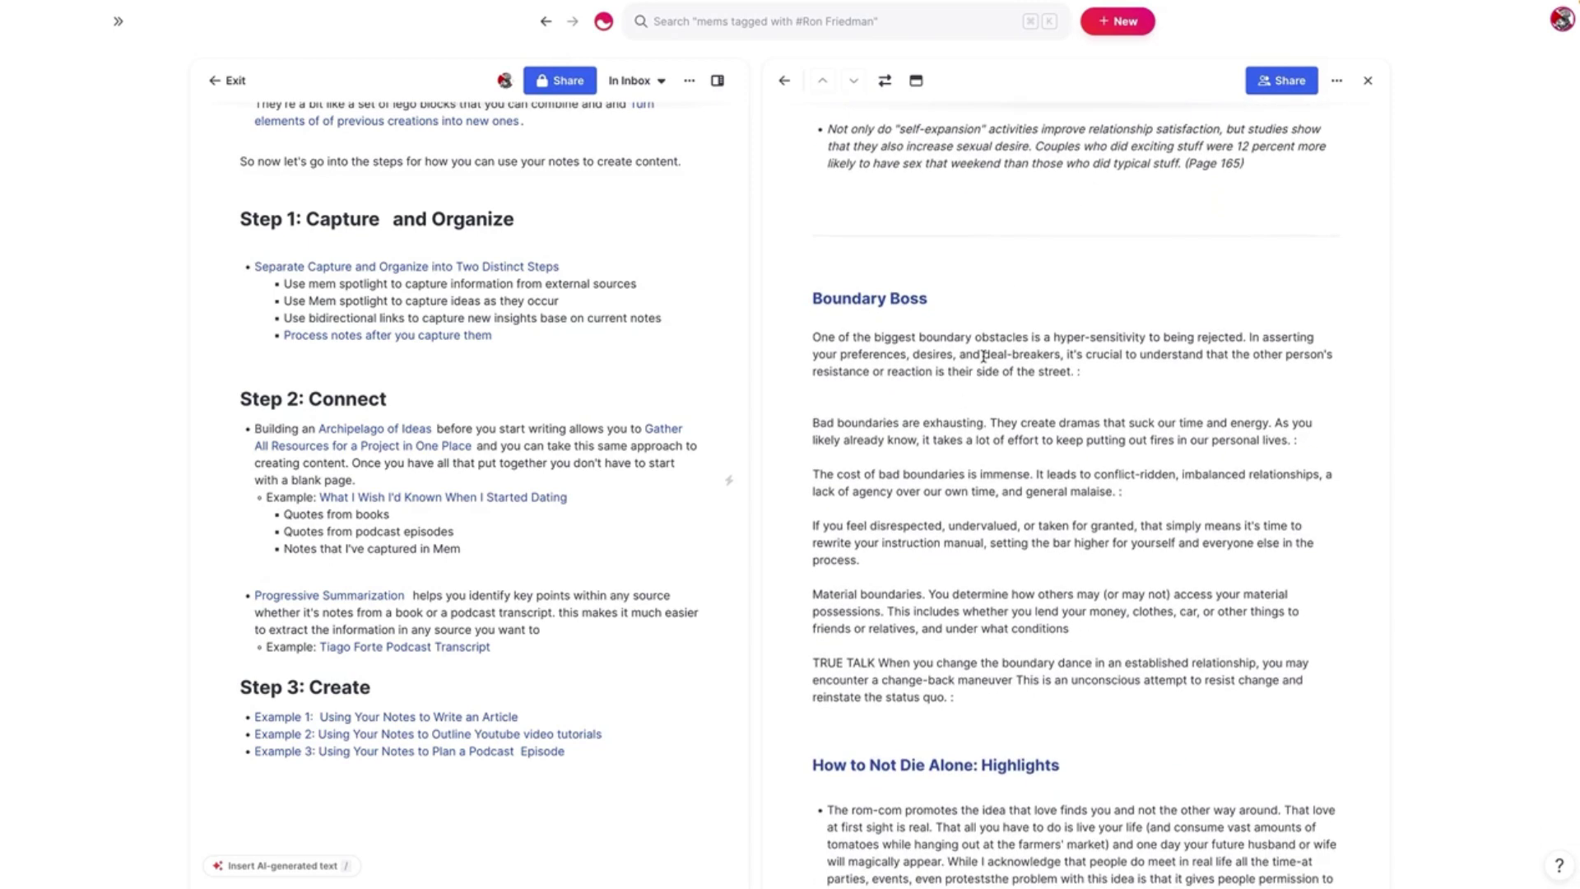
{"action": "scroll", "coordinate": [1027, 337], "scroll_direction": "down", "scroll_amount": 7}
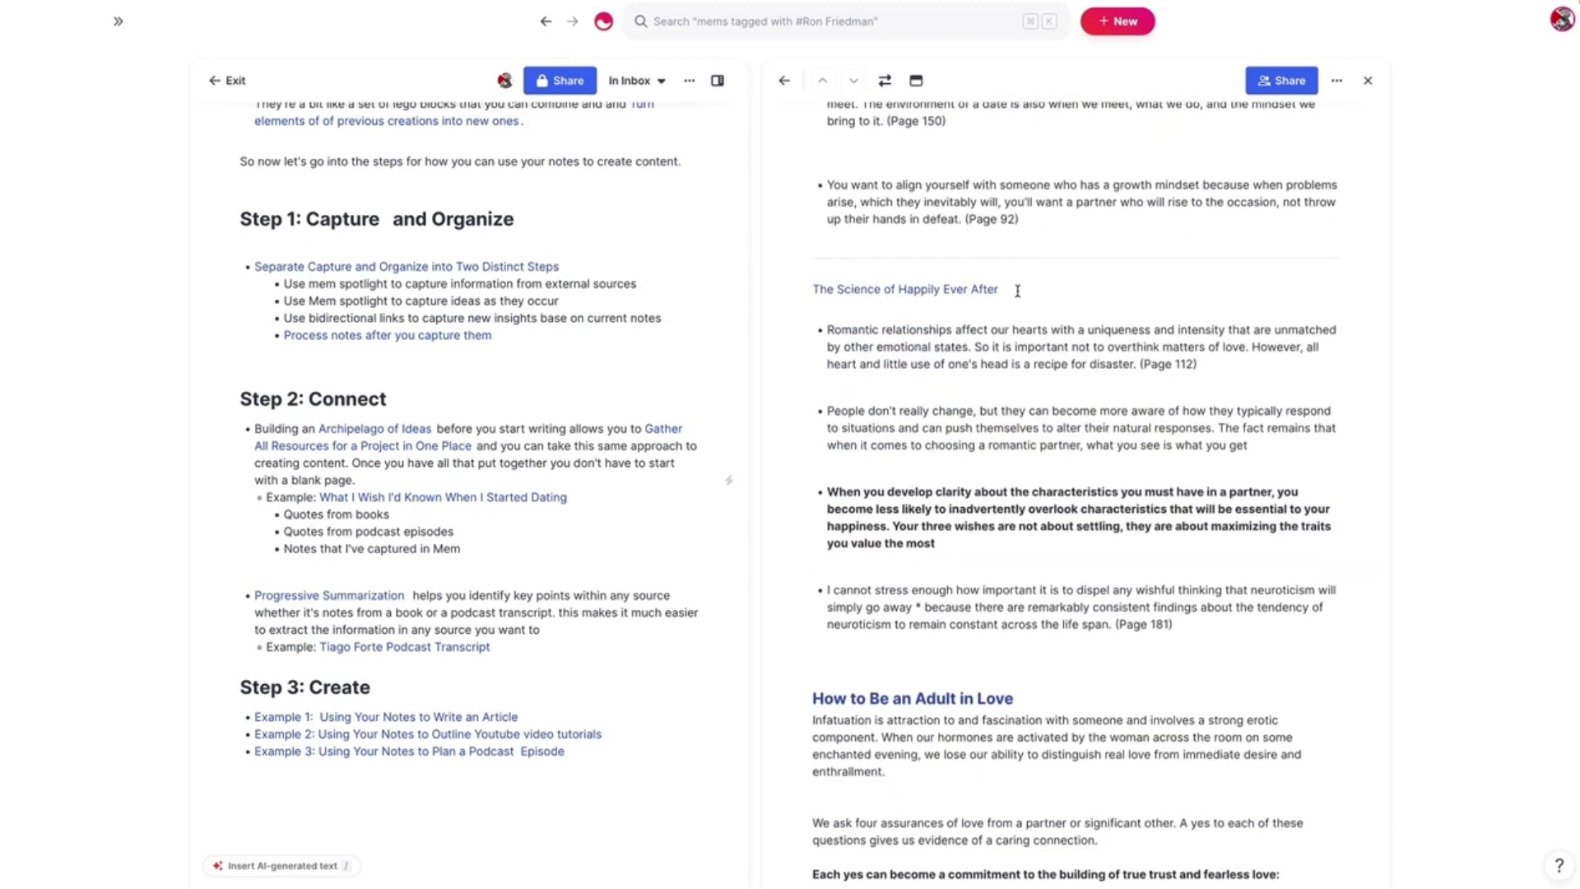
{"action": "scroll", "coordinate": [1028, 288], "scroll_direction": "down", "scroll_amount": 2}
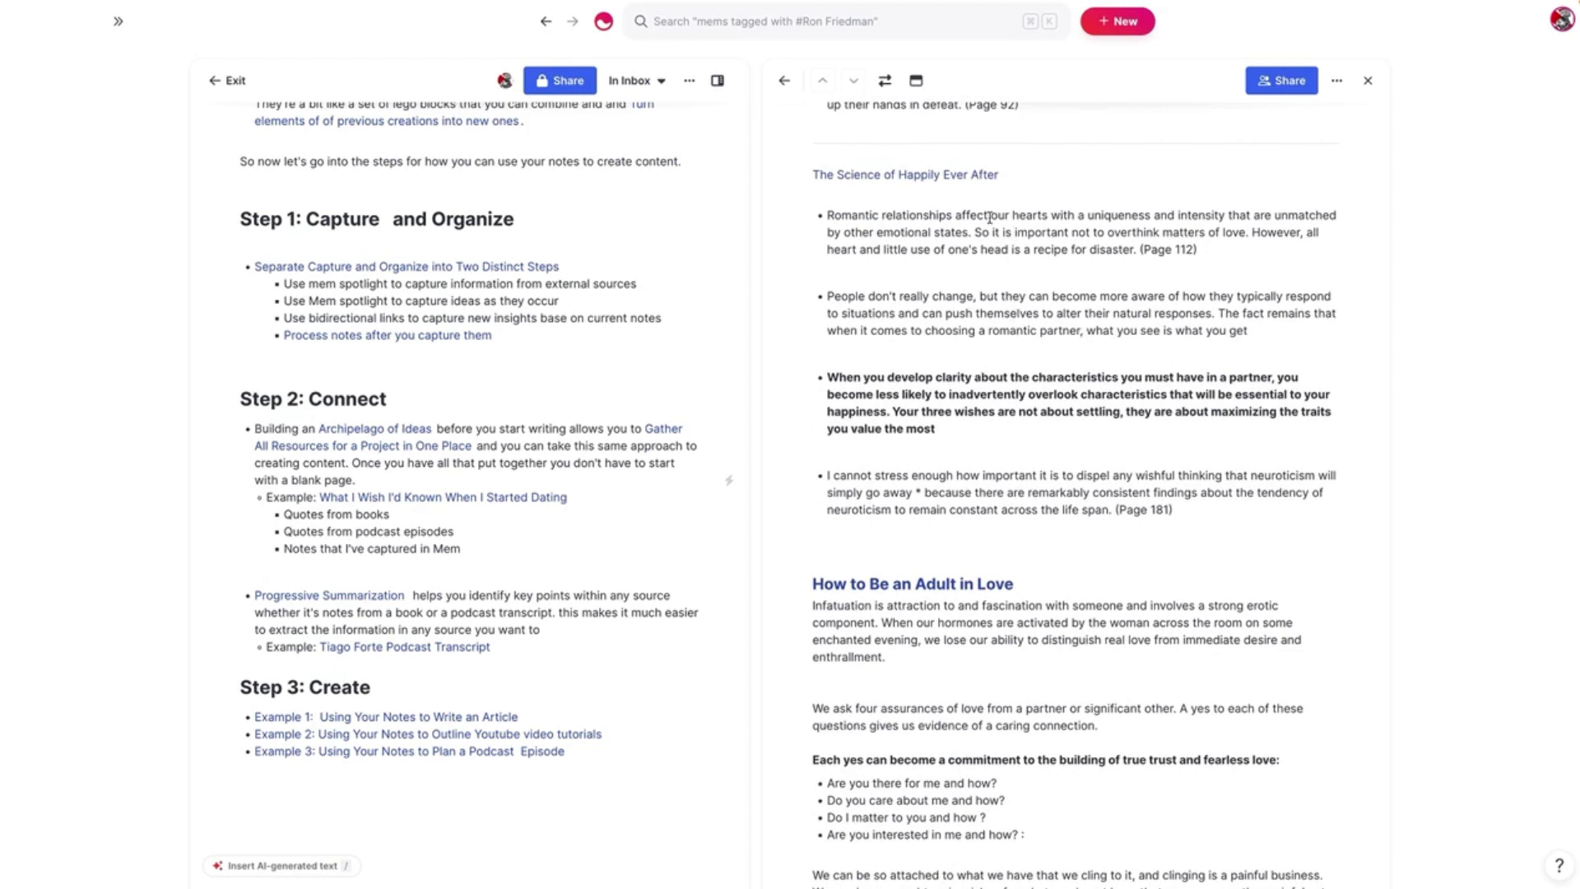
{"action": "scroll", "coordinate": [987, 419], "scroll_direction": "down", "scroll_amount": 10}
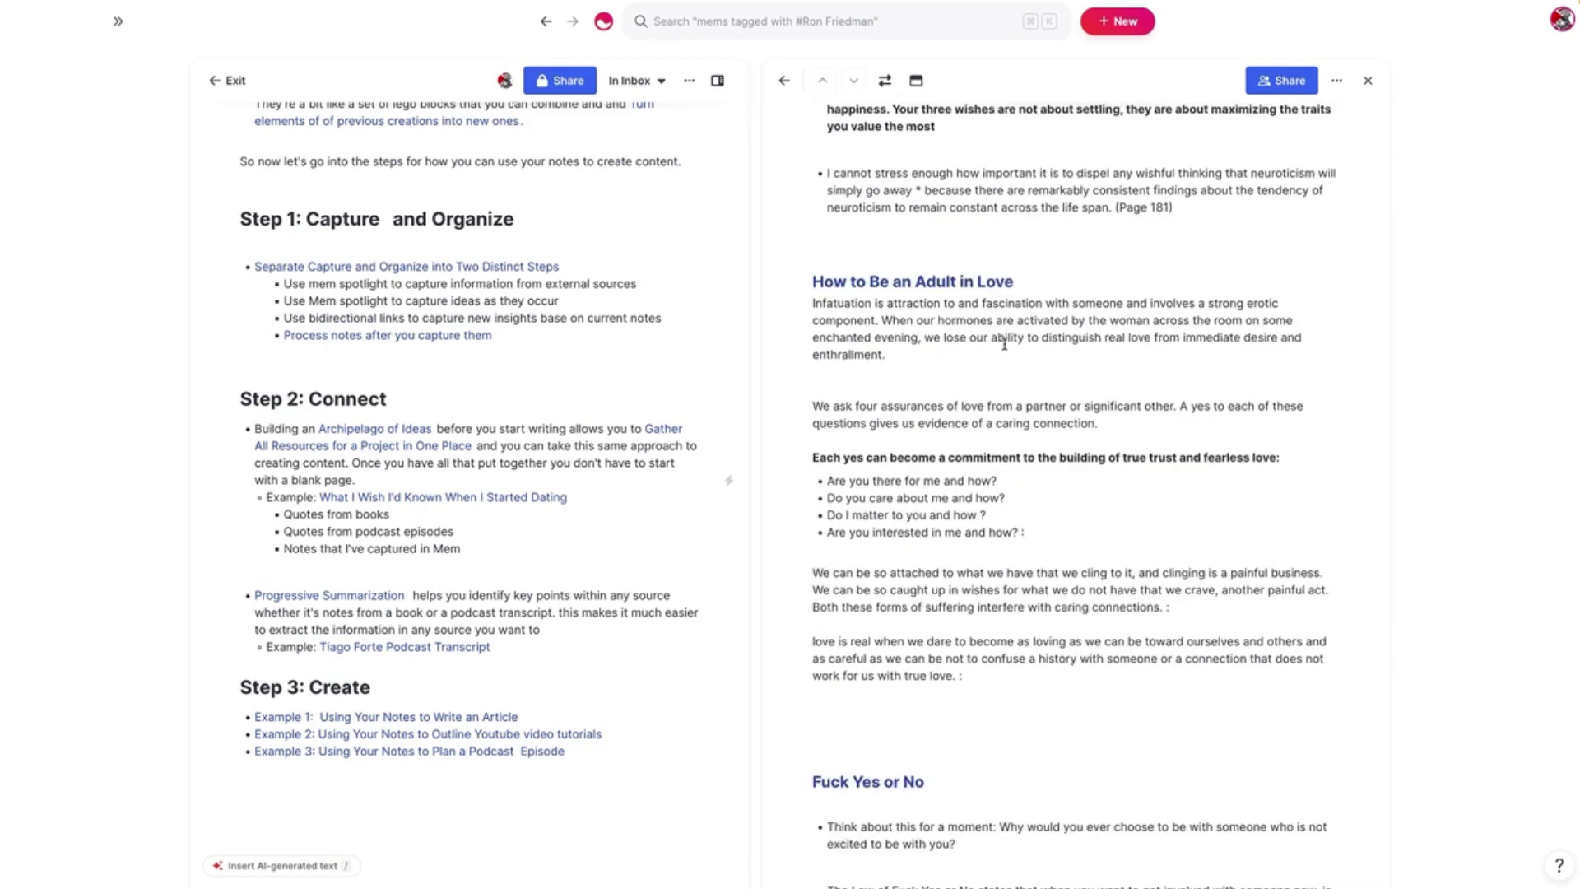
{"action": "scroll", "coordinate": [1025, 395], "scroll_direction": "down", "scroll_amount": 1}
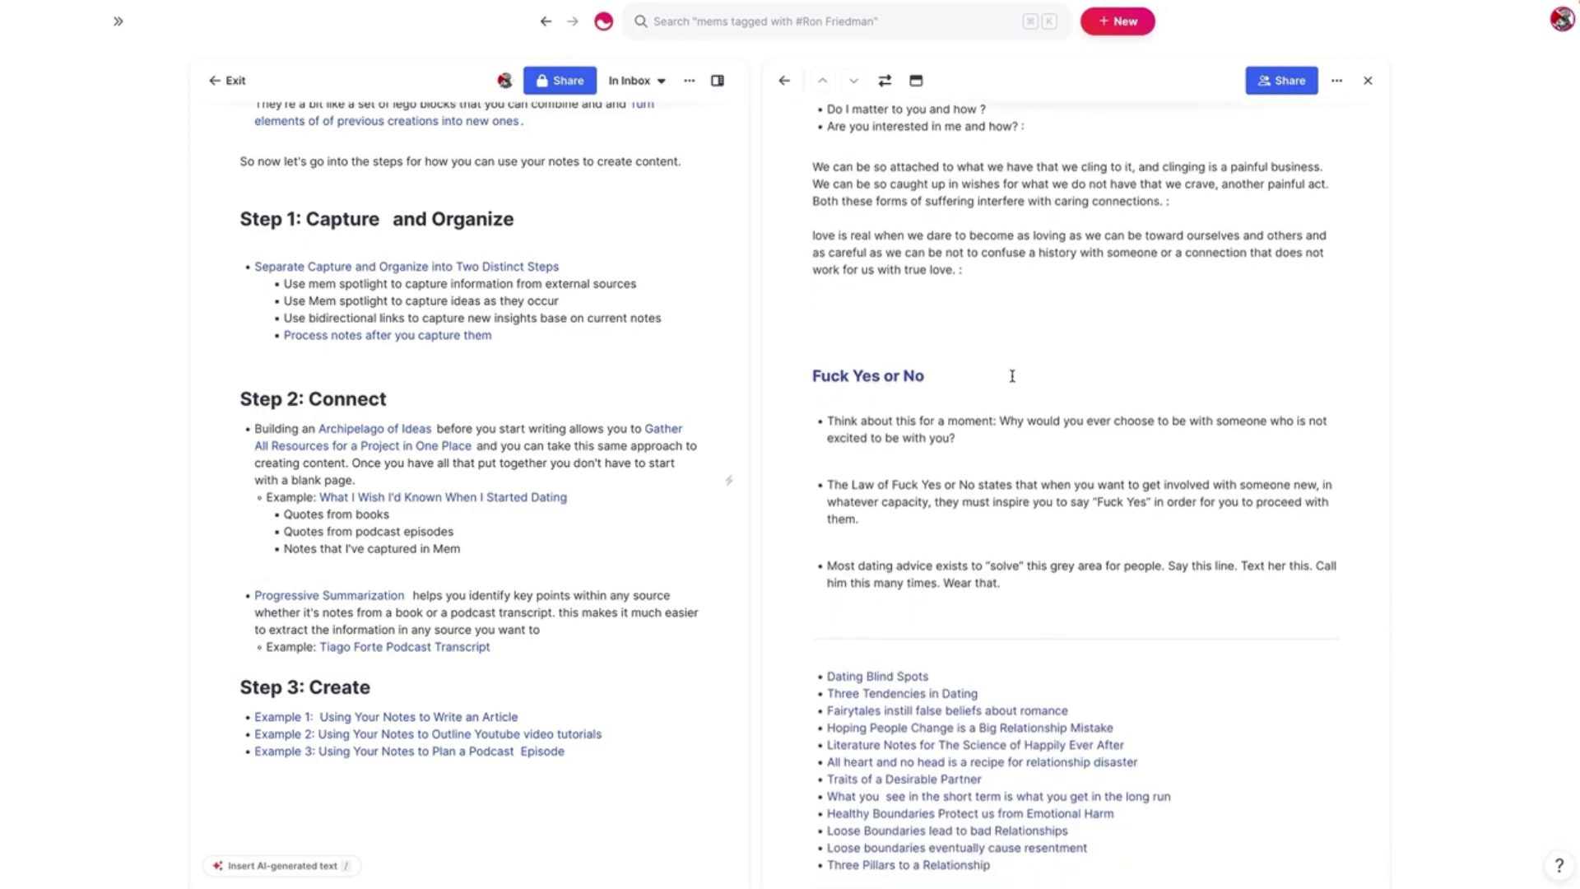
{"action": "scroll", "coordinate": [1010, 368], "scroll_direction": "down", "scroll_amount": 2}
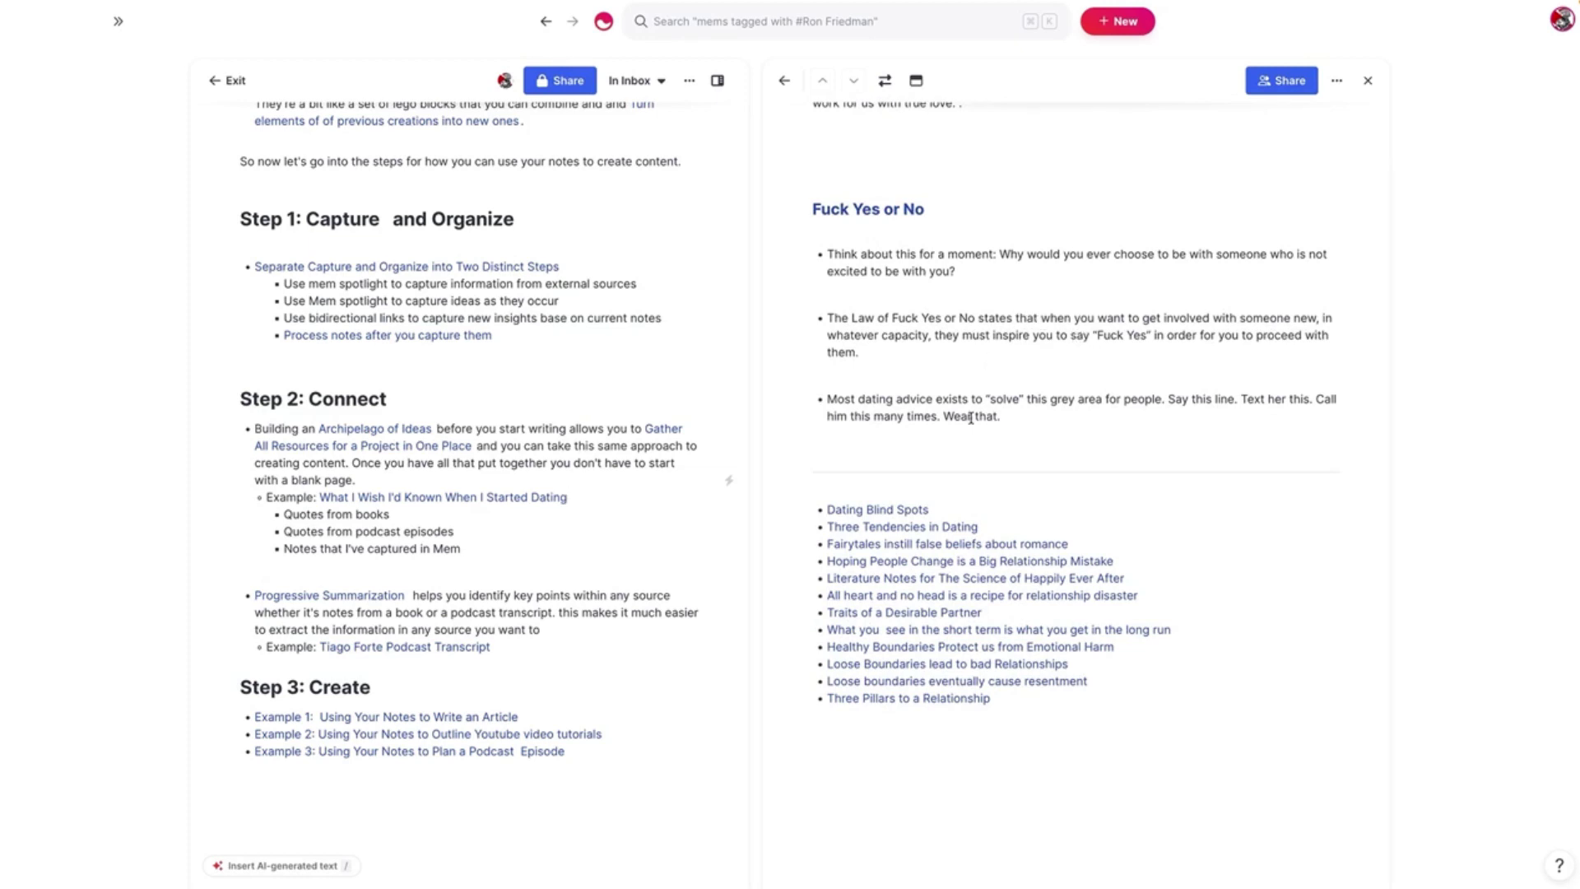
{"action": "scroll", "coordinate": [950, 337], "scroll_direction": "down", "scroll_amount": 2}
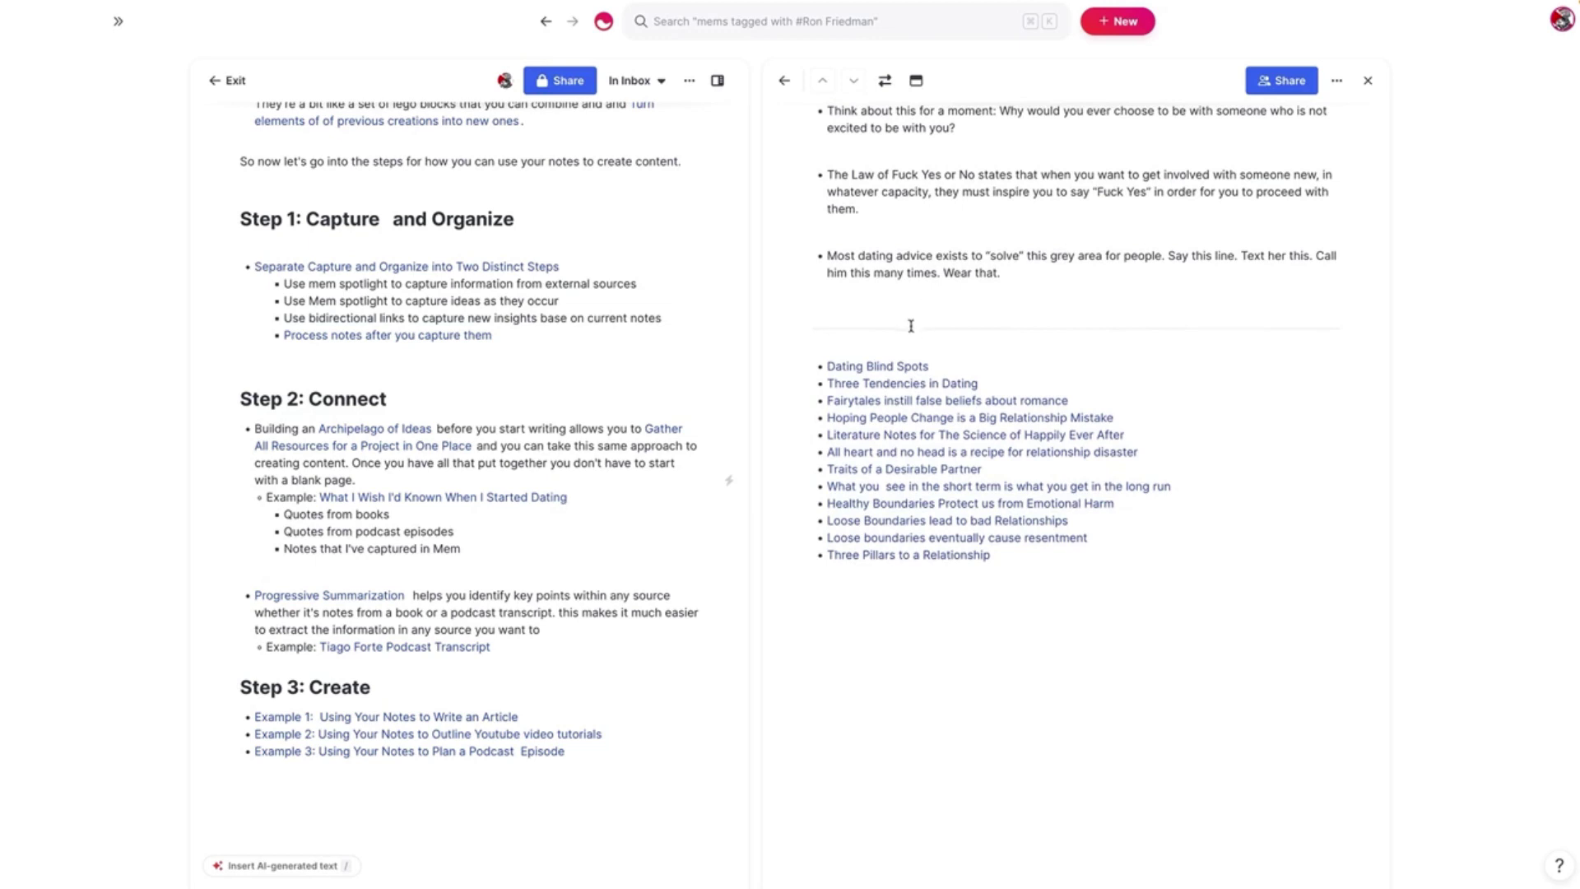
Step: View the 'Healthy Boundaries Protect us from Emotional Harm' note, close it, and reopen the Dating note
{"action": "left_click_drag", "start_coordinate": [893, 376], "coordinate": [891, 450]}
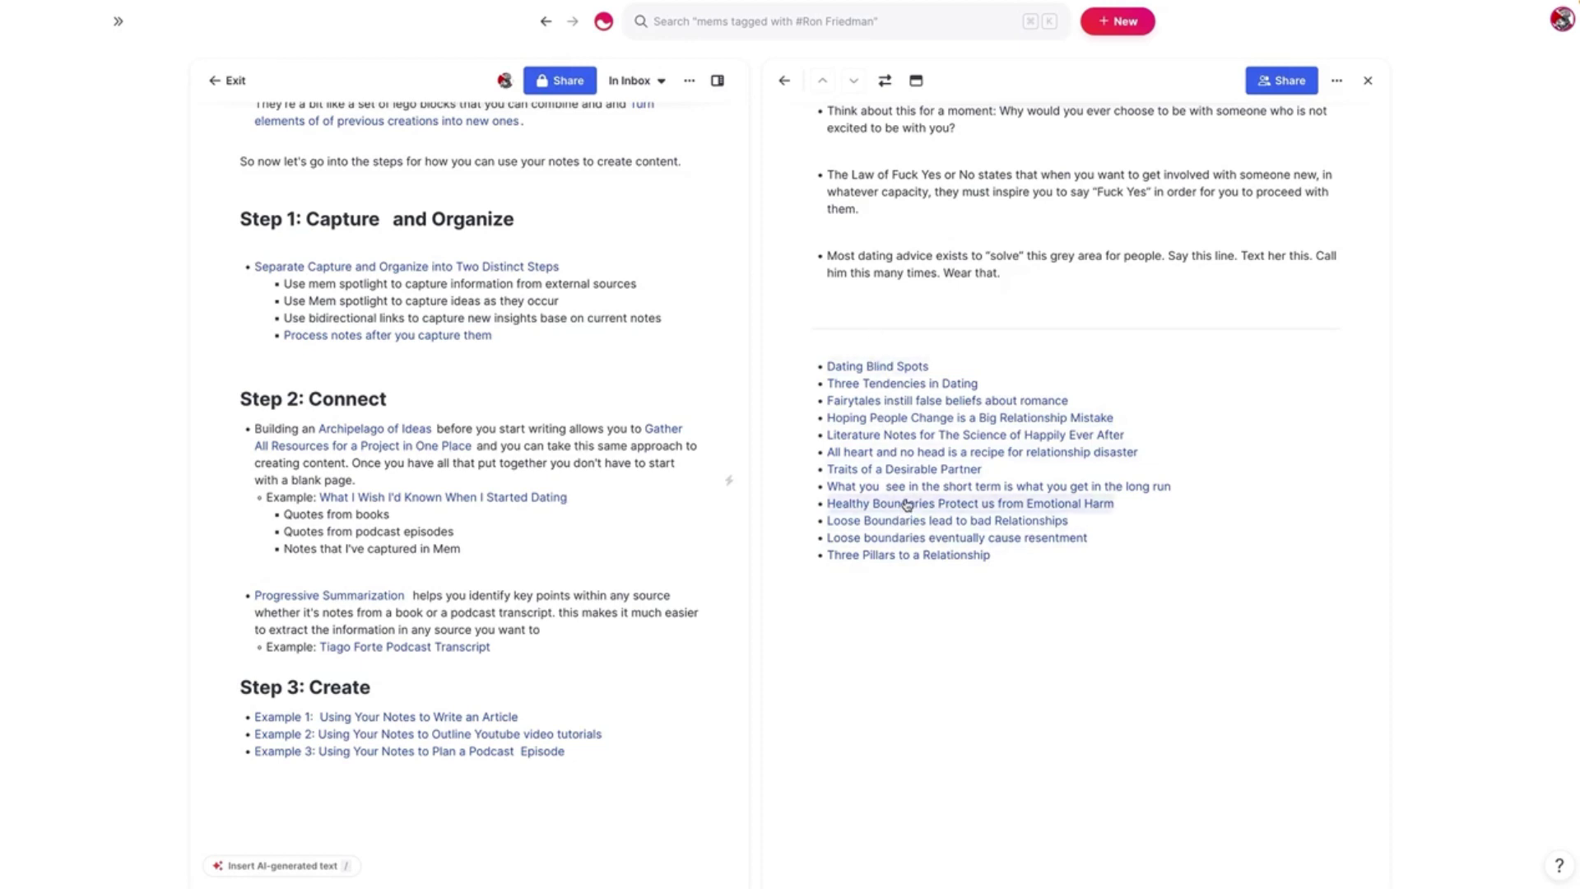
{"action": "left_click", "coordinate": [906, 504]}
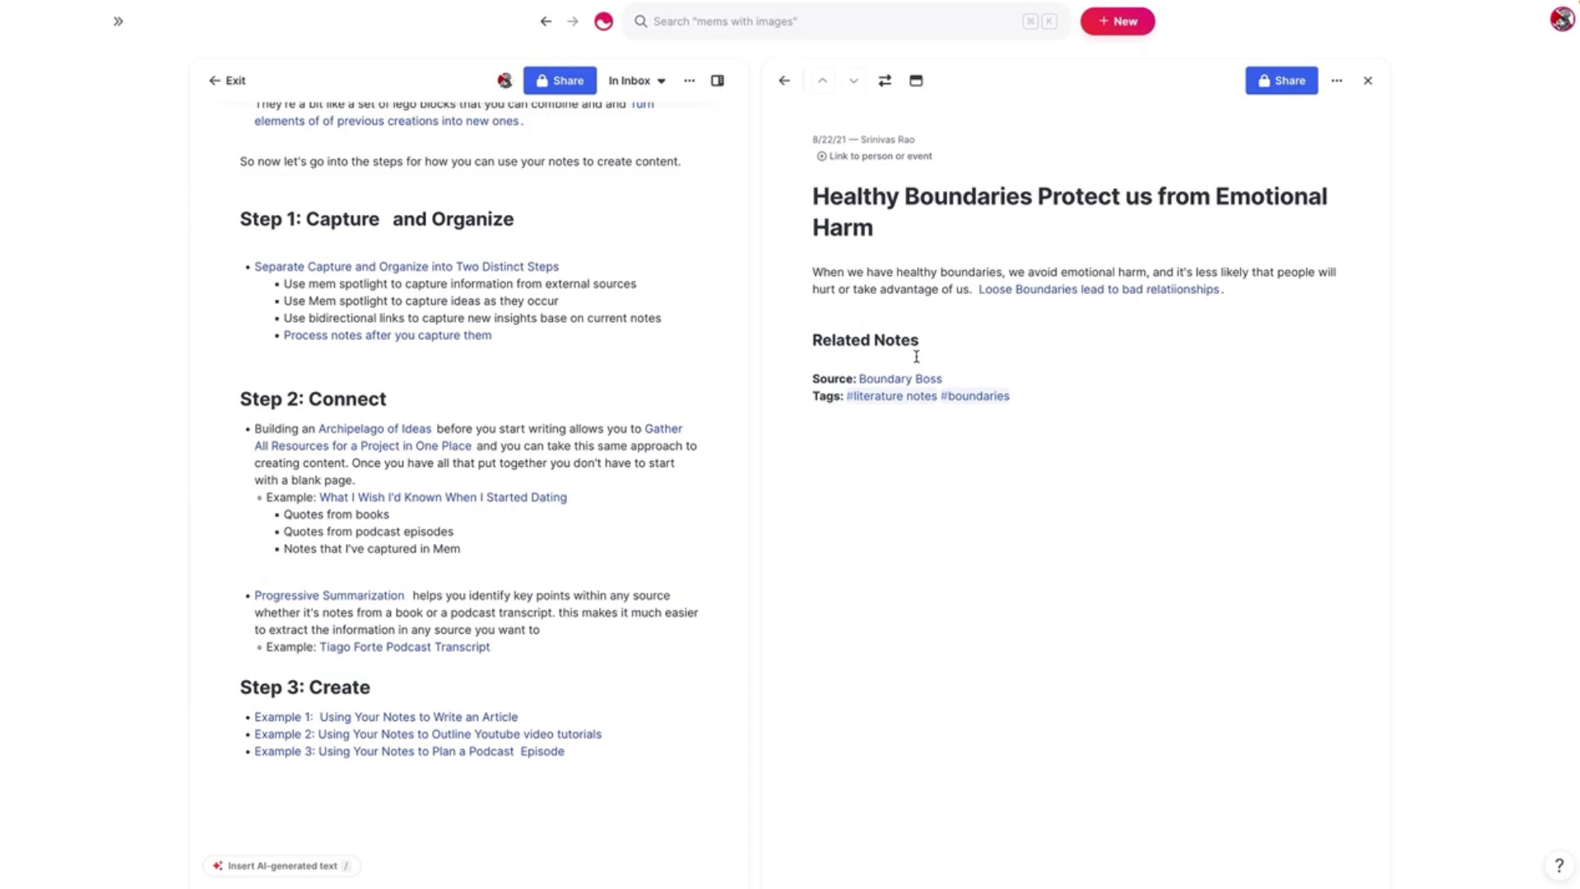
{"action": "left_click", "coordinate": [784, 80]}
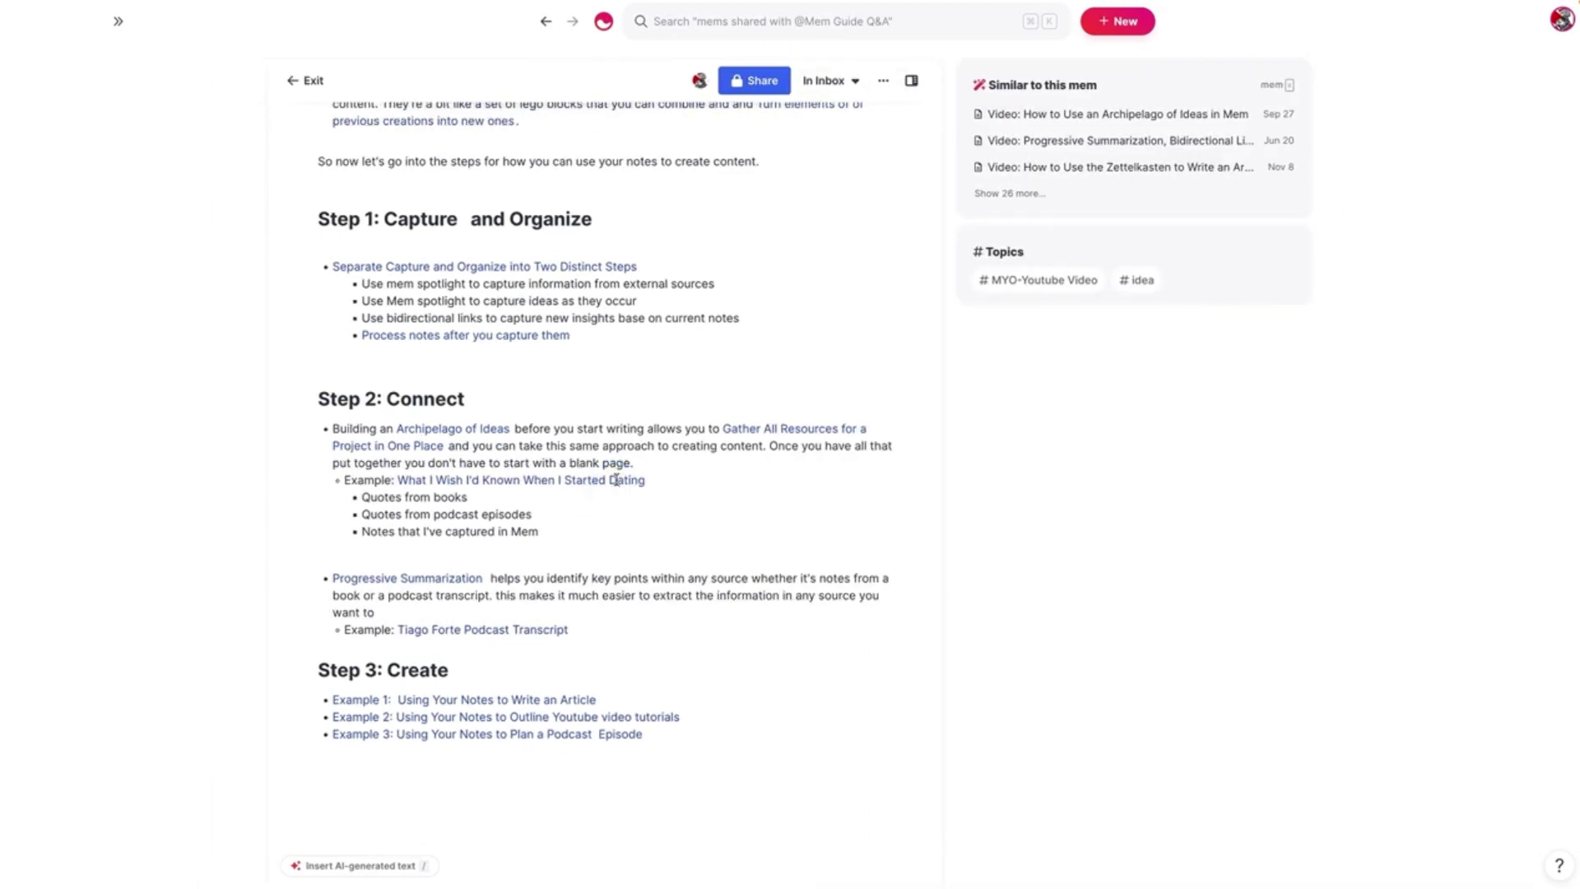
{"action": "left_click", "coordinate": [518, 486]}
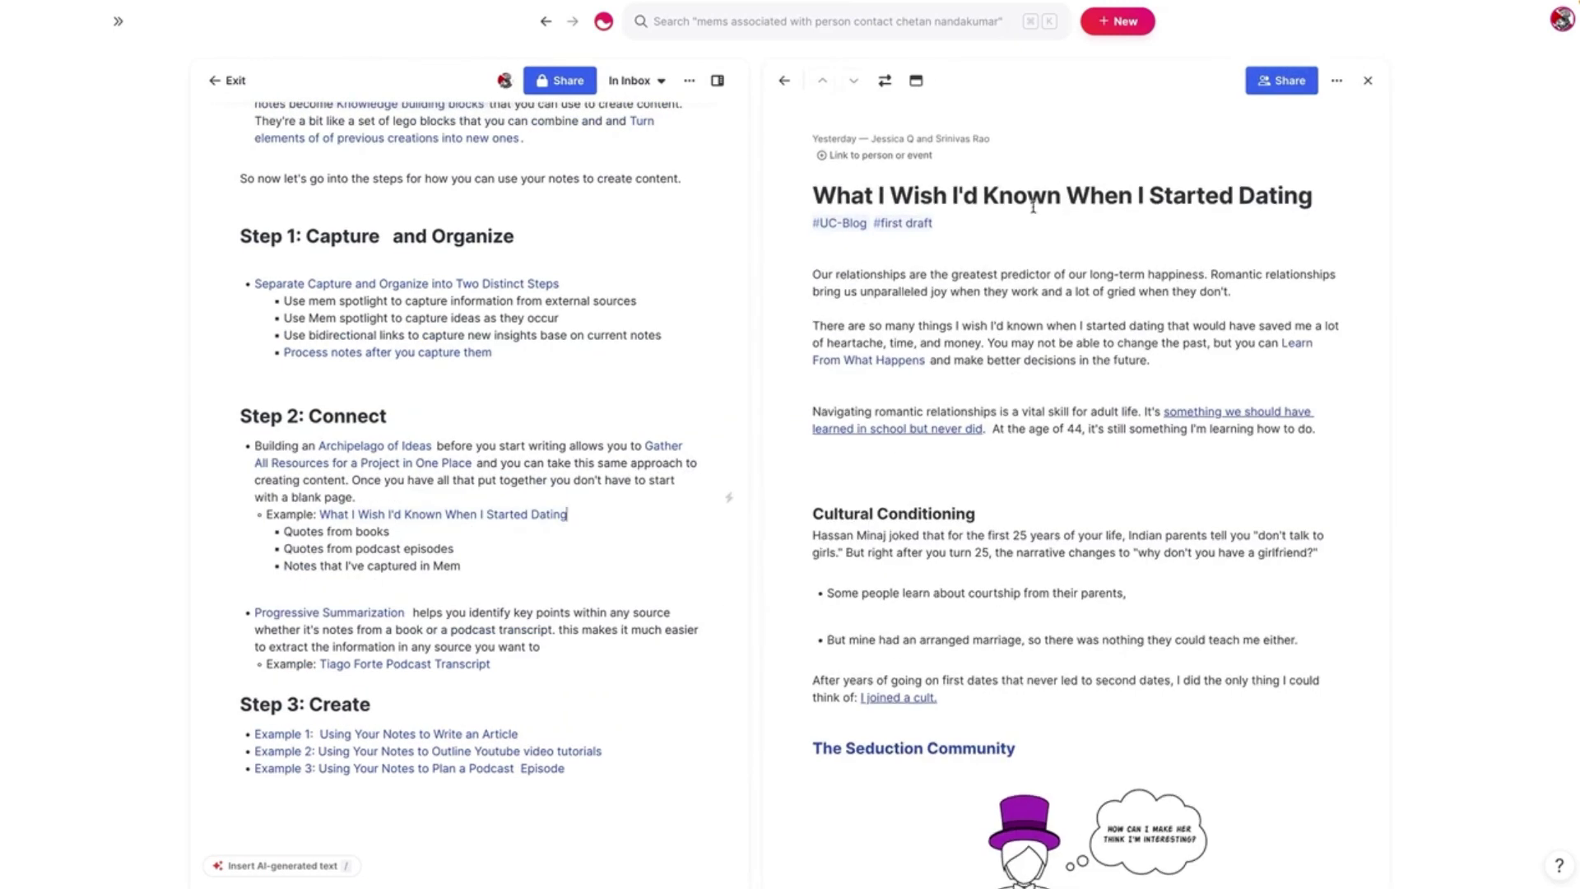
{"action": "scroll", "coordinate": [1031, 220], "scroll_direction": "down", "scroll_amount": 3}
{"action": "scroll", "coordinate": [1037, 239], "scroll_direction": "down", "scroll_amount": 10}
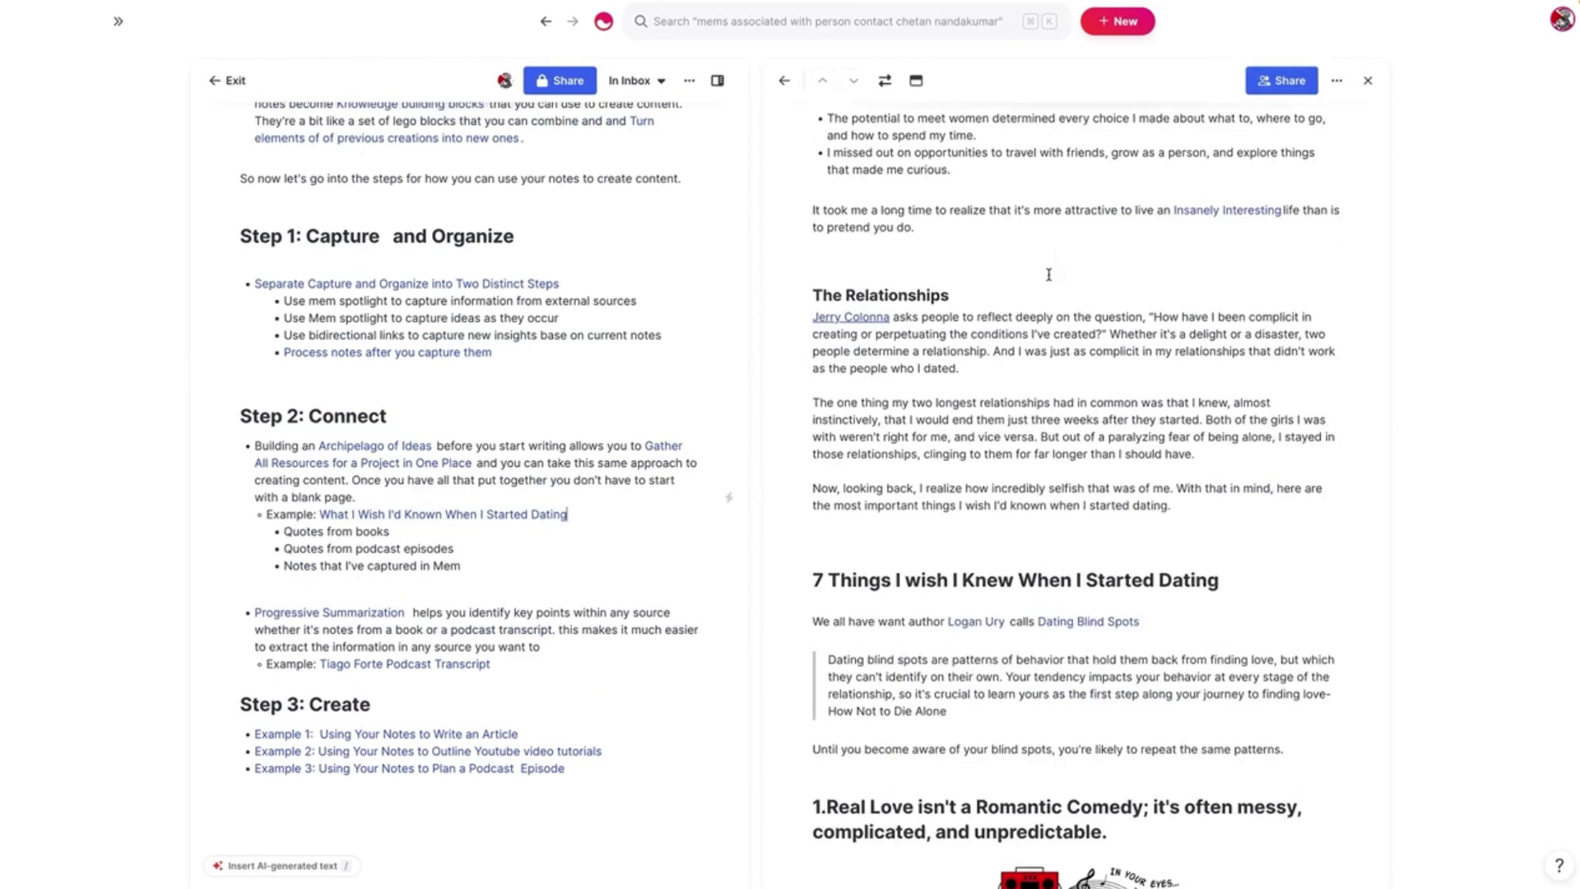
{"action": "scroll", "coordinate": [1049, 262], "scroll_direction": "down", "scroll_amount": 5}
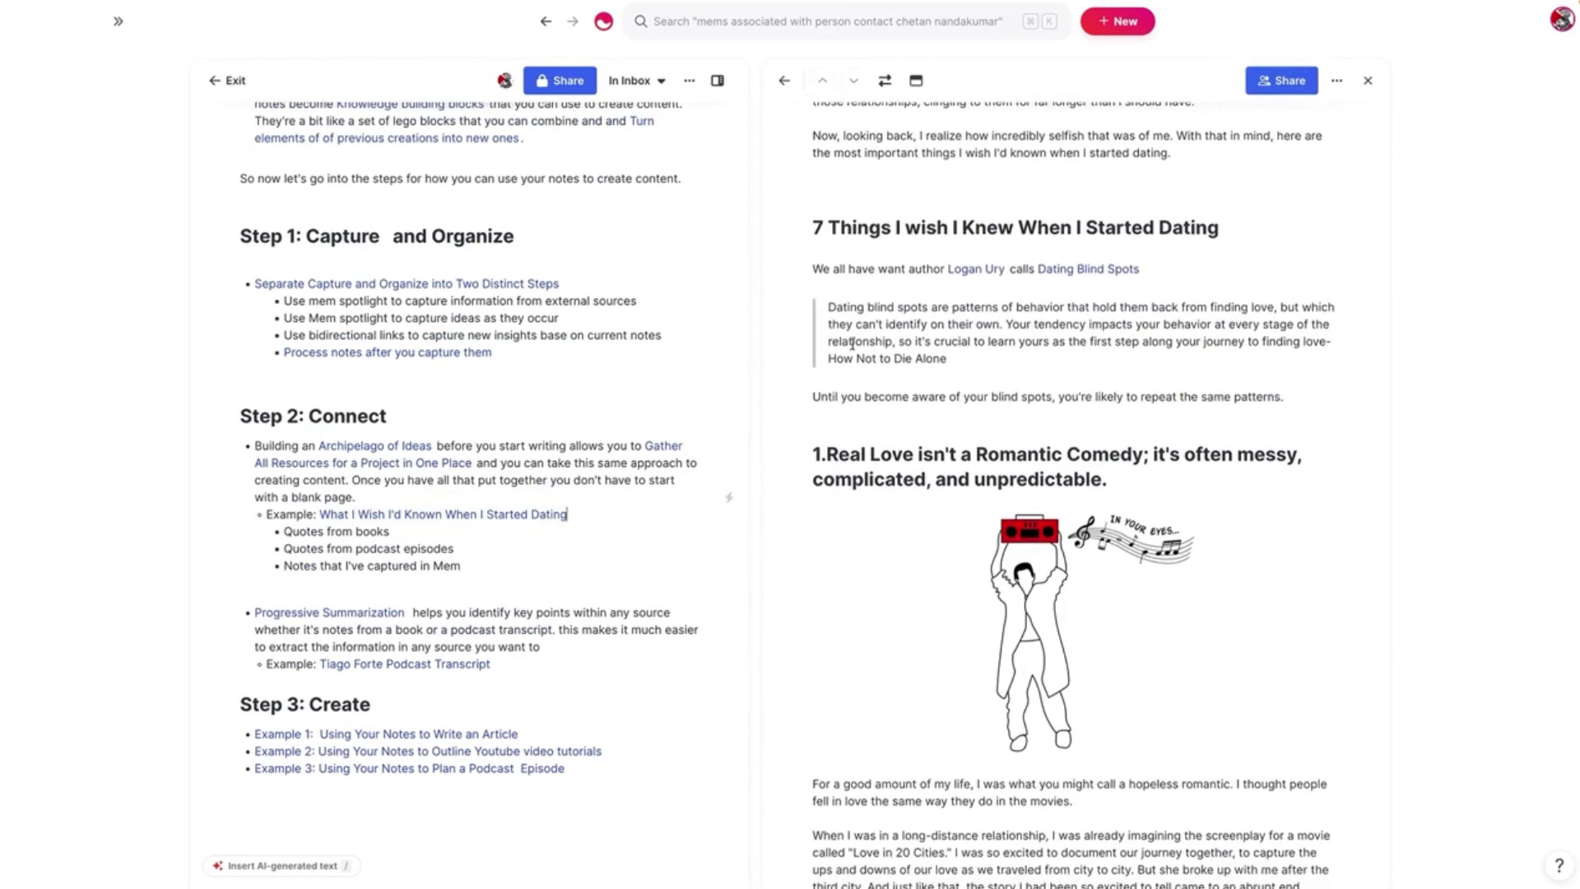
{"action": "scroll", "coordinate": [970, 338], "scroll_direction": "down", "scroll_amount": 3}
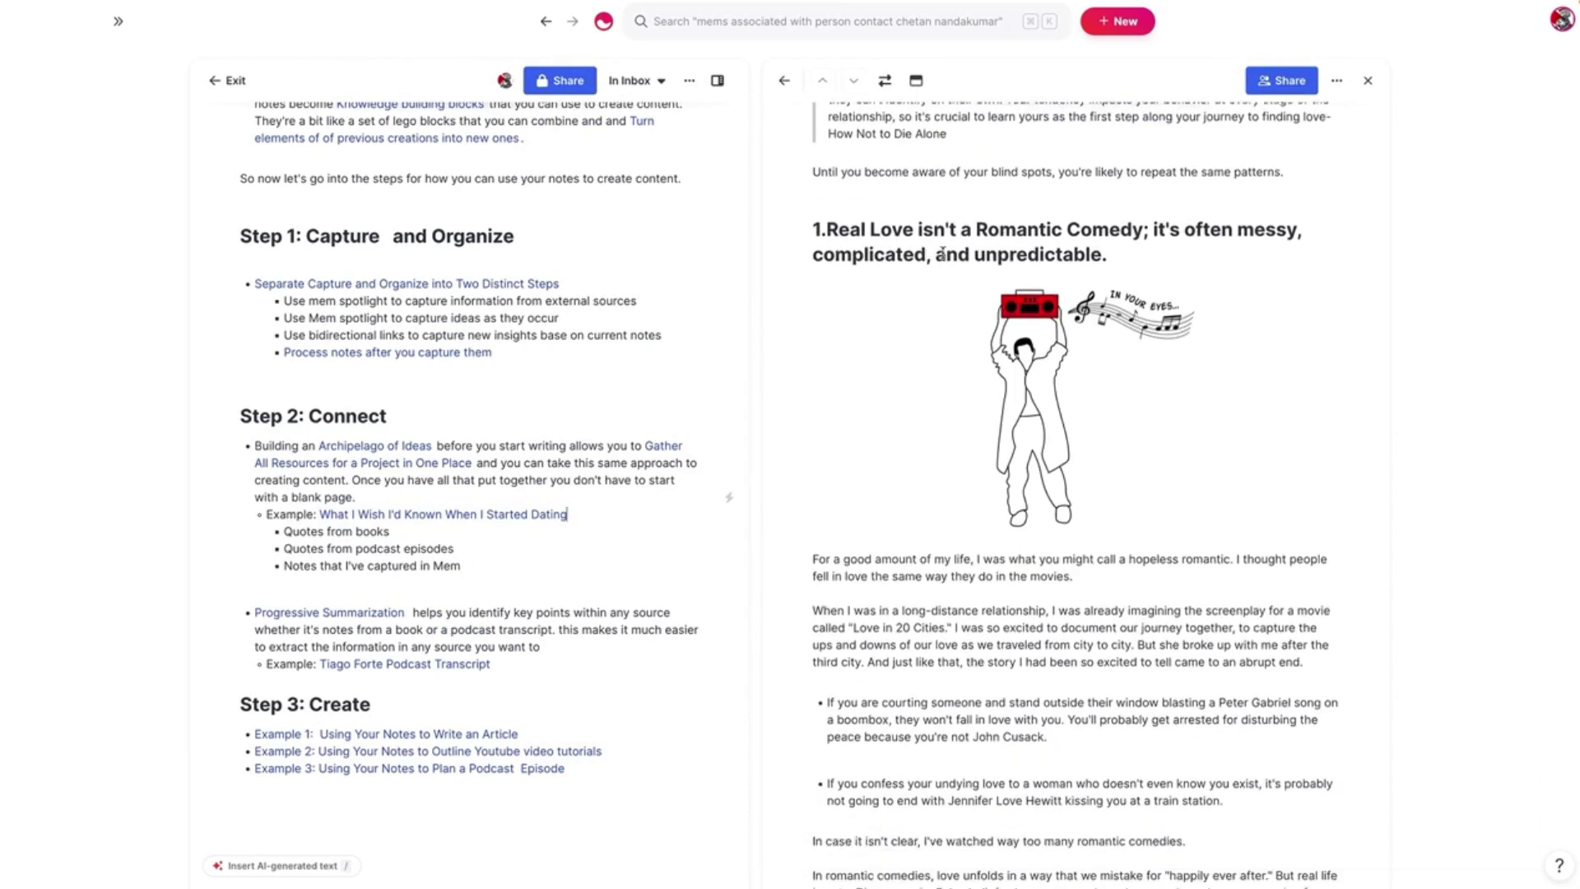
{"action": "scroll", "coordinate": [985, 367], "scroll_direction": "down", "scroll_amount": 5}
{"action": "scroll", "coordinate": [942, 268], "scroll_direction": "down", "scroll_amount": 5}
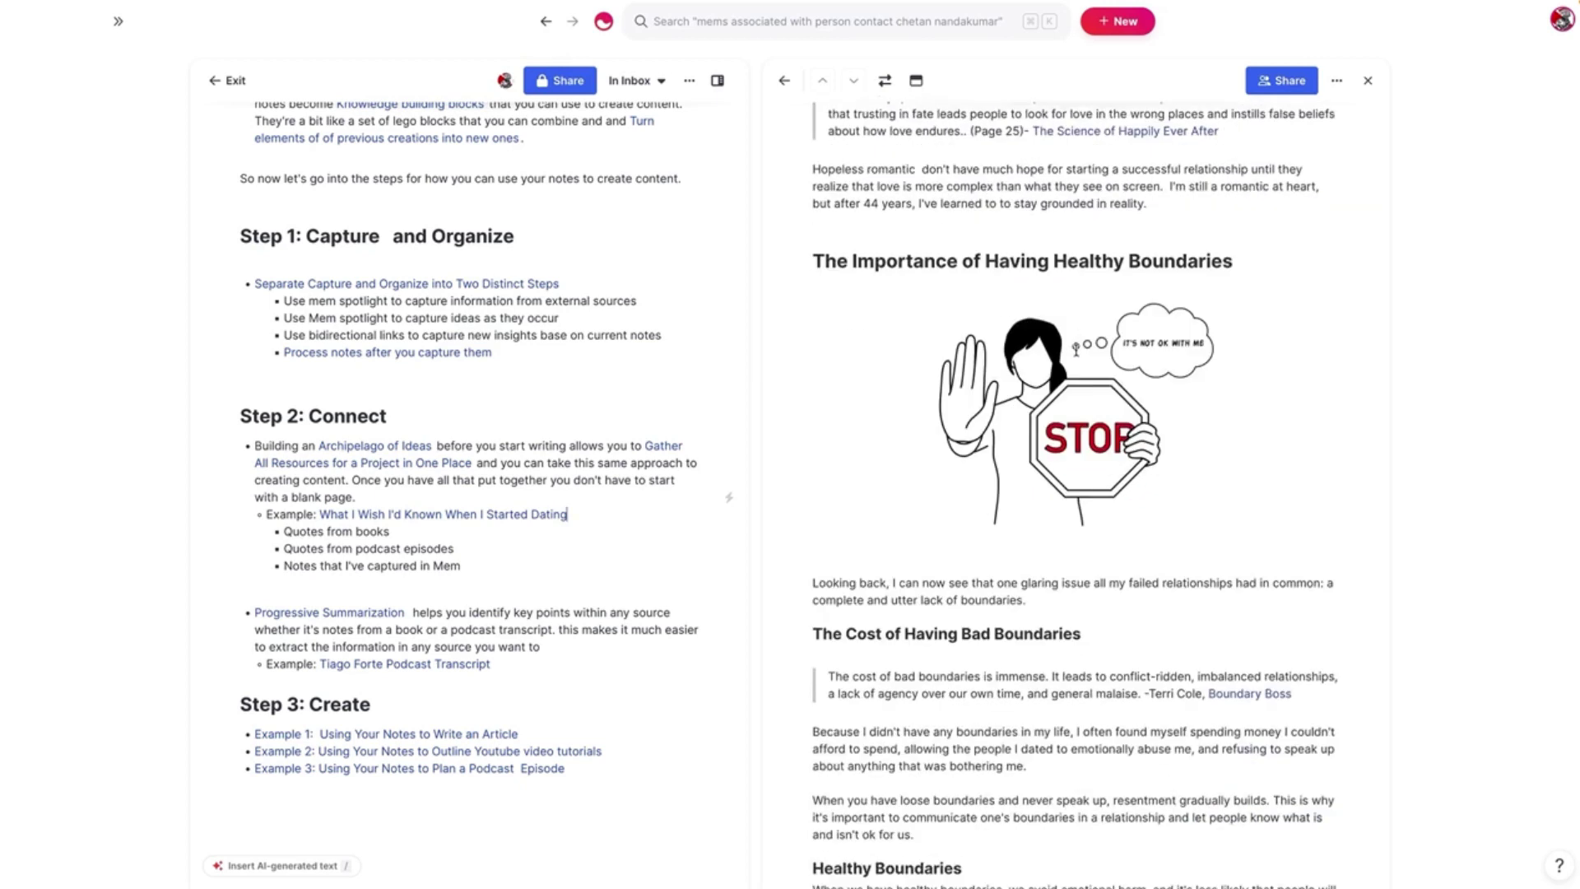
{"action": "scroll", "coordinate": [1075, 349], "scroll_direction": "down", "scroll_amount": 5}
{"action": "scroll", "coordinate": [987, 379], "scroll_direction": "down", "scroll_amount": 6}
{"action": "scroll", "coordinate": [995, 369], "scroll_direction": "down", "scroll_amount": 5}
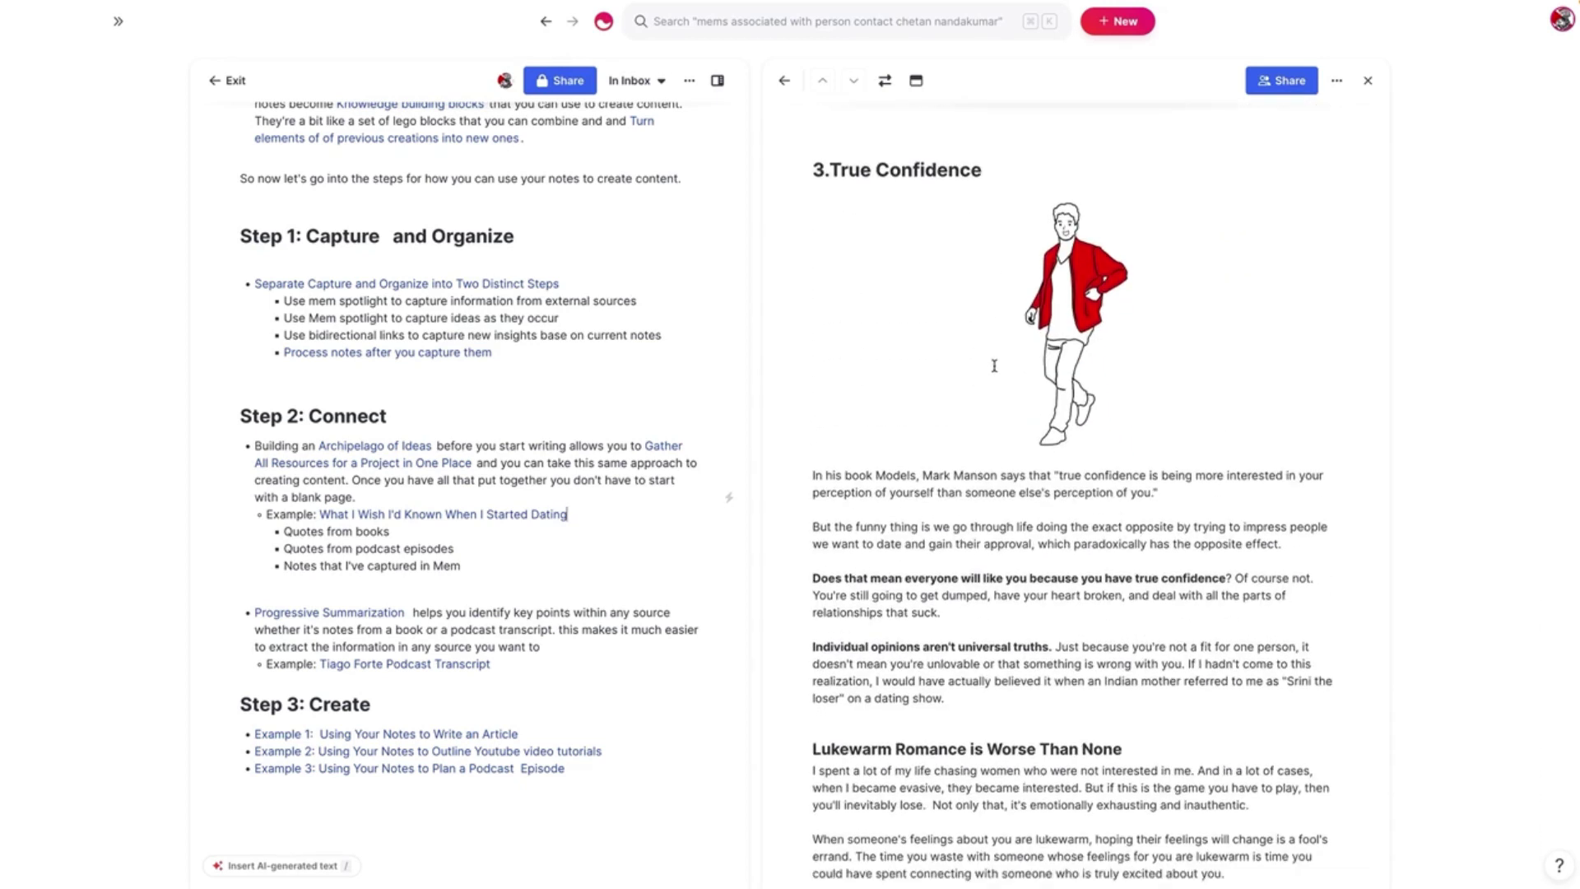
{"action": "scroll", "coordinate": [1015, 393], "scroll_direction": "down", "scroll_amount": 4}
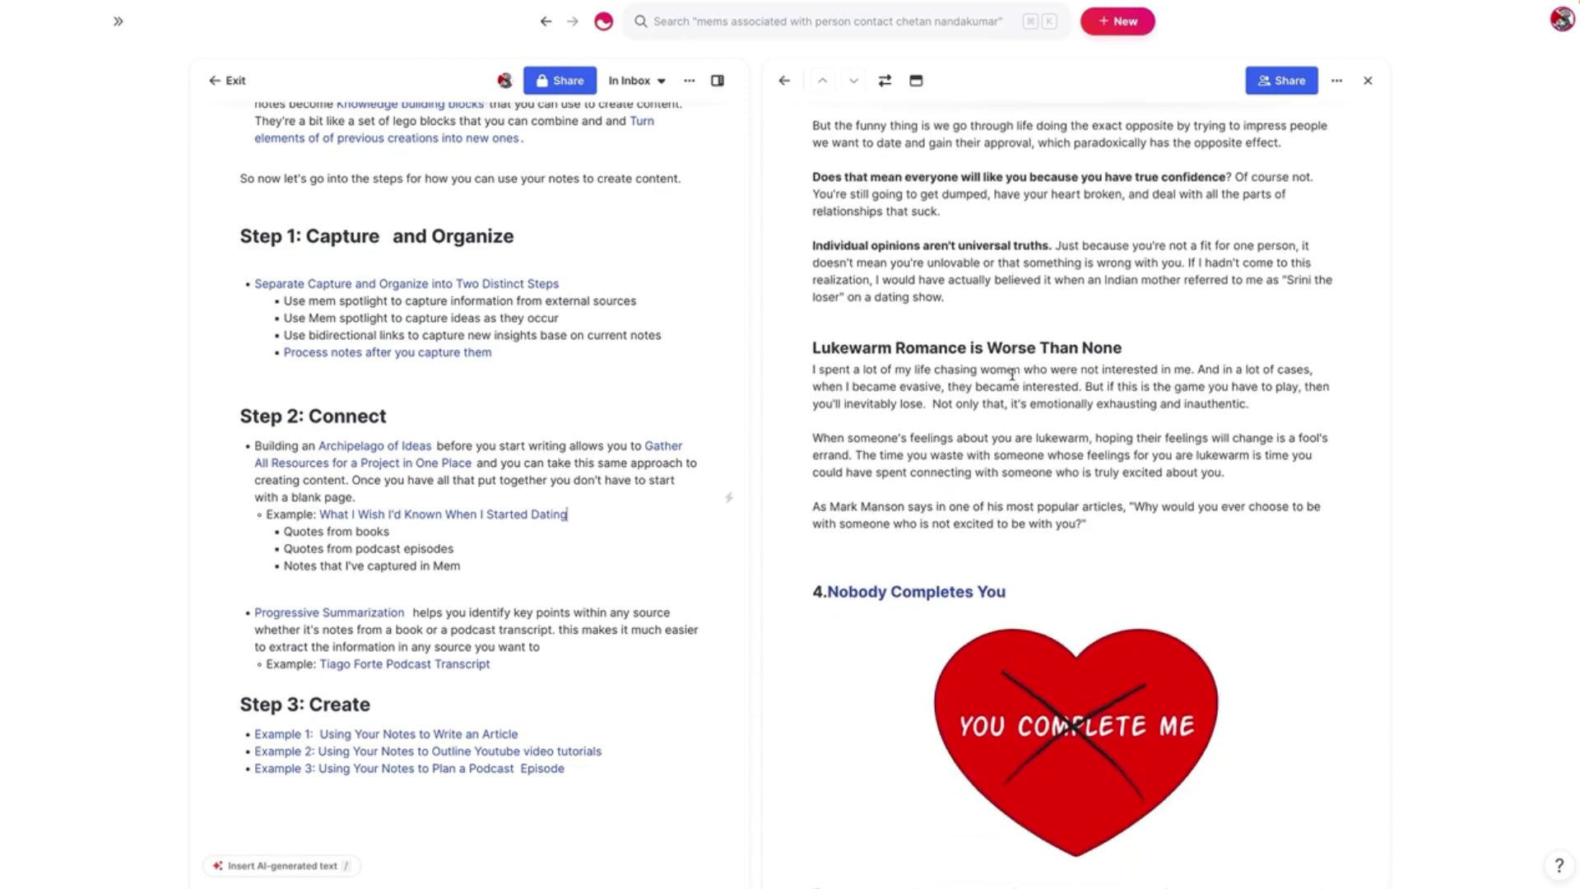
{"action": "scroll", "coordinate": [1030, 492], "scroll_direction": "down", "scroll_amount": 8}
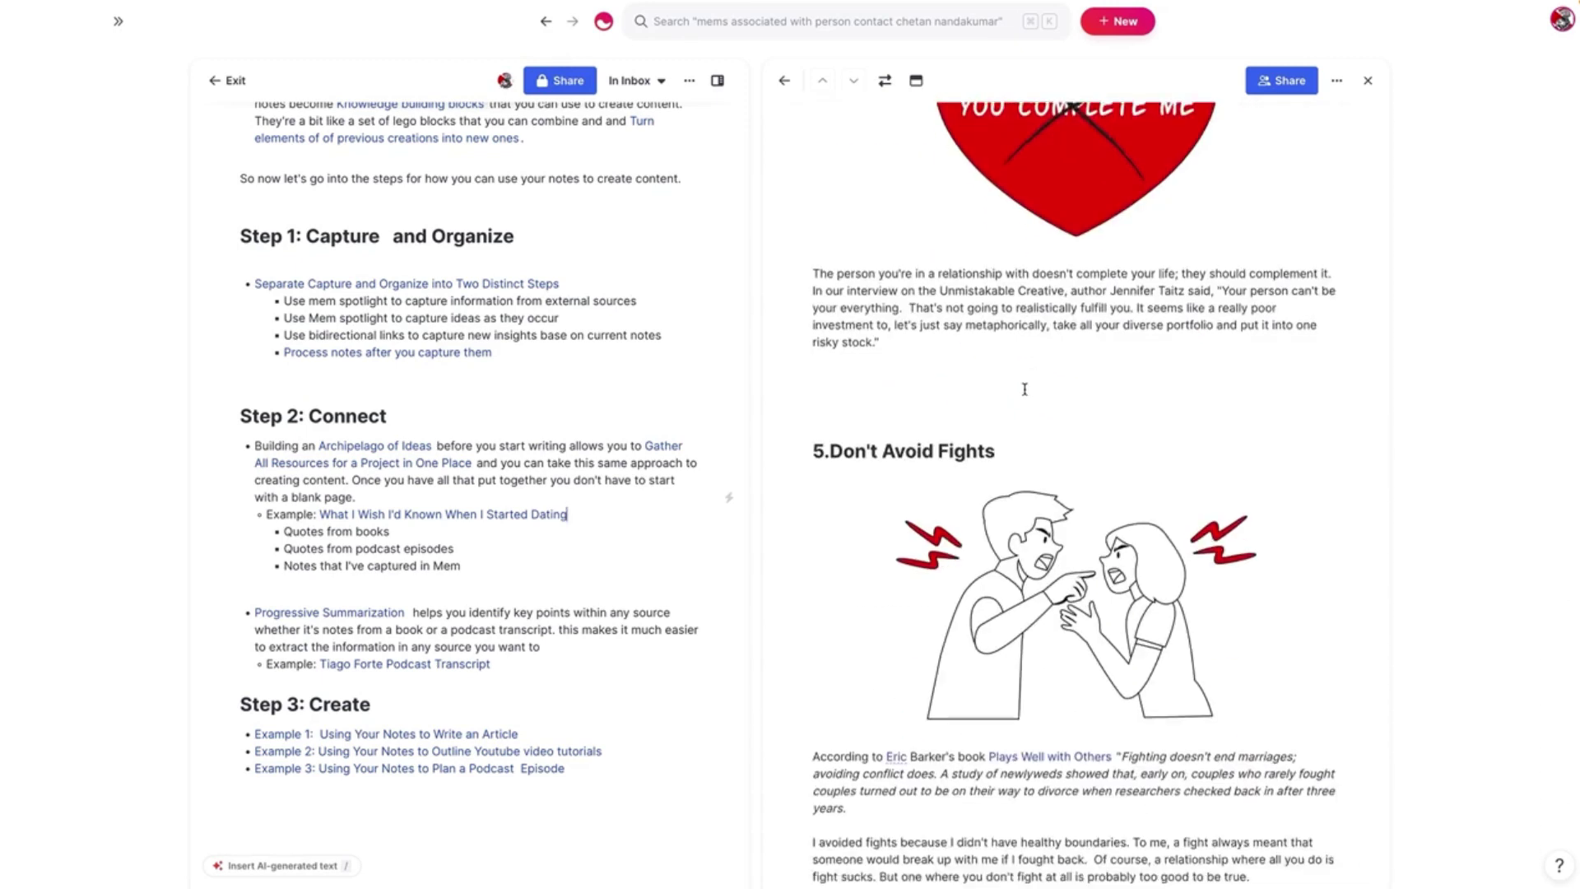
{"action": "scroll", "coordinate": [959, 427], "scroll_direction": "down", "scroll_amount": 15}
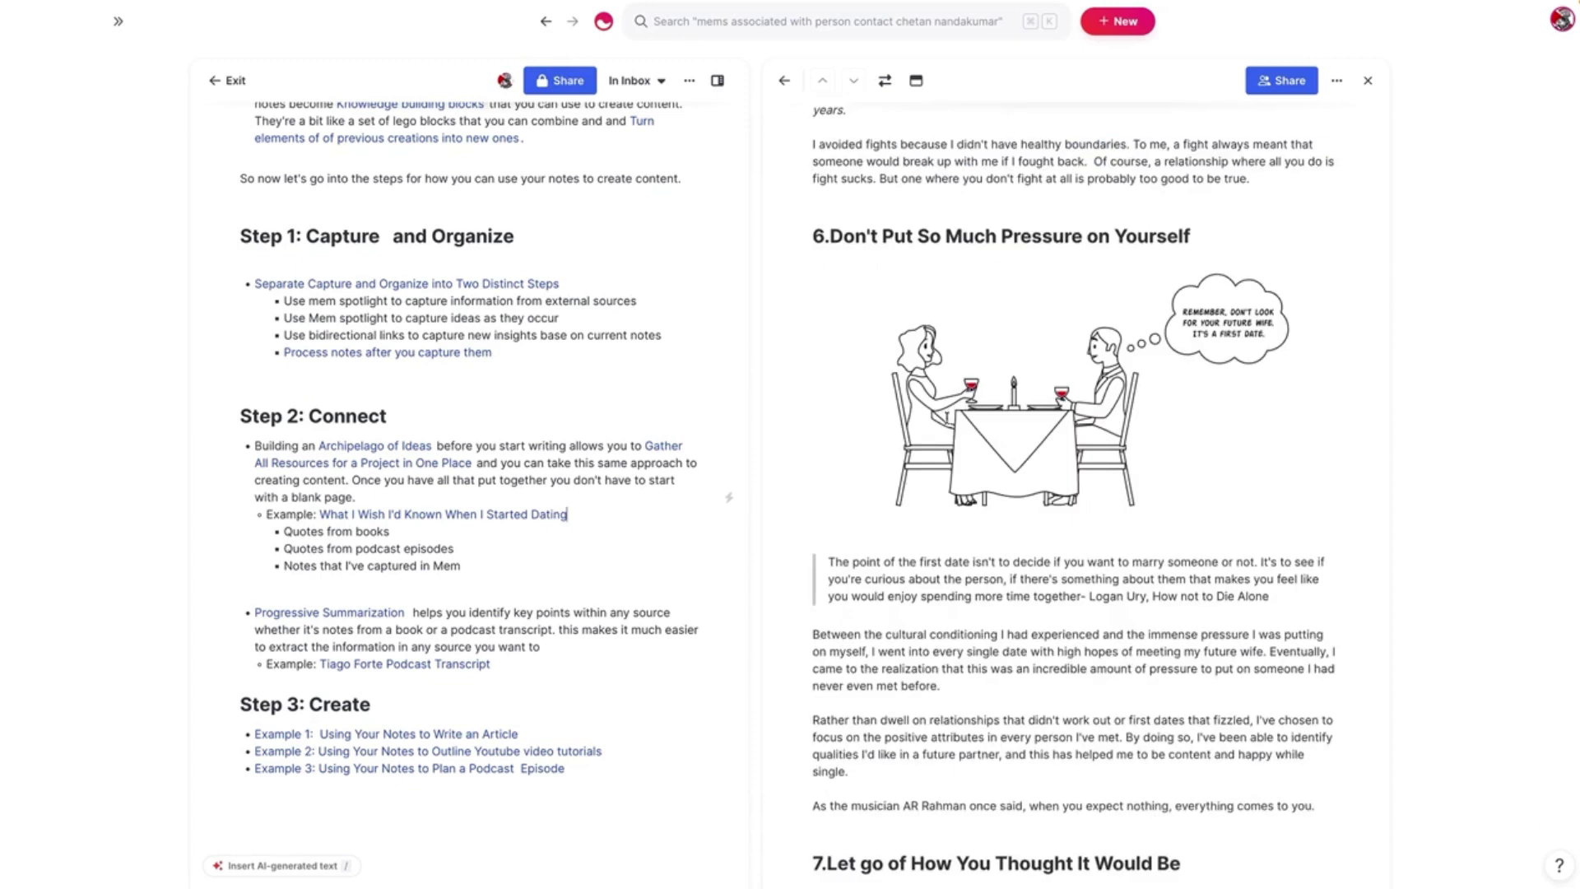
{"action": "scroll", "coordinate": [959, 427], "scroll_direction": "down", "scroll_amount": 11}
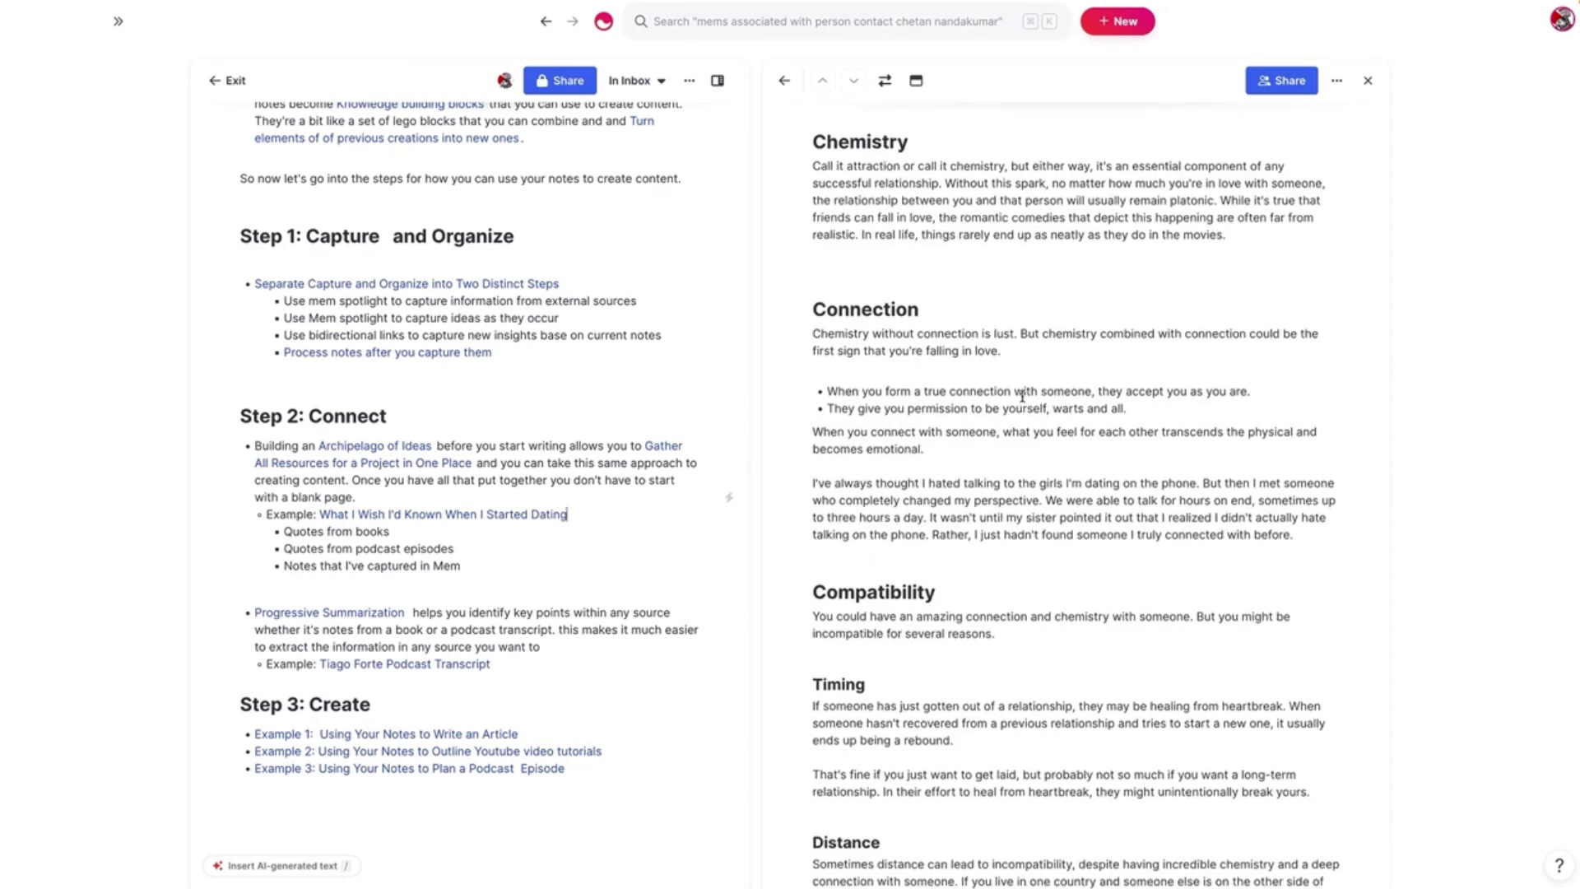
{"action": "scroll", "coordinate": [1119, 421], "scroll_direction": "down", "scroll_amount": 5}
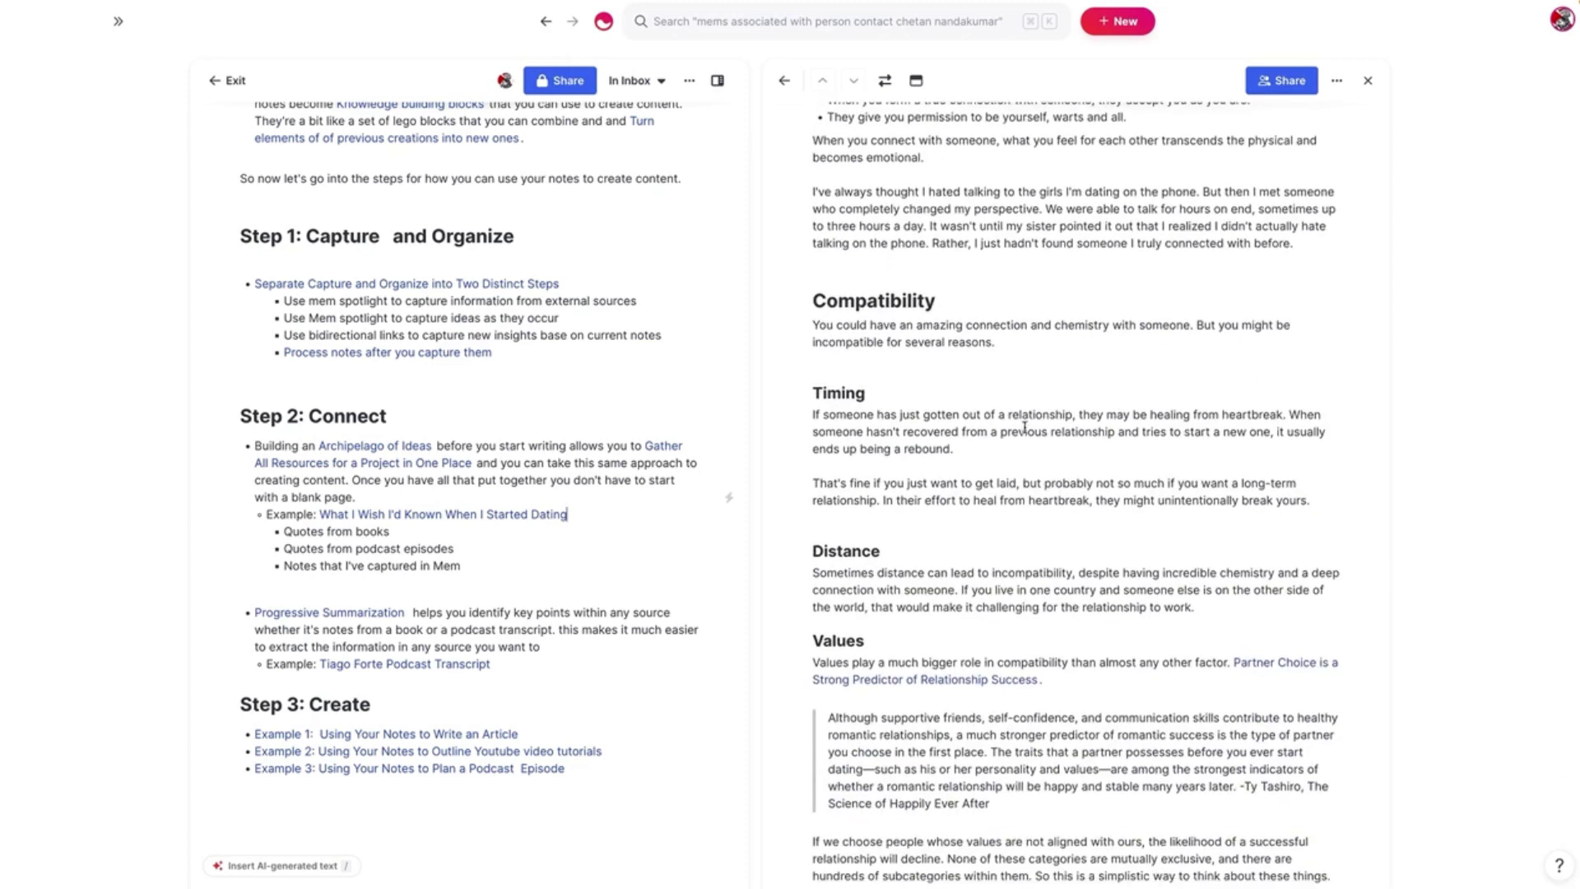
{"action": "scroll", "coordinate": [1078, 475], "scroll_direction": "down", "scroll_amount": 2}
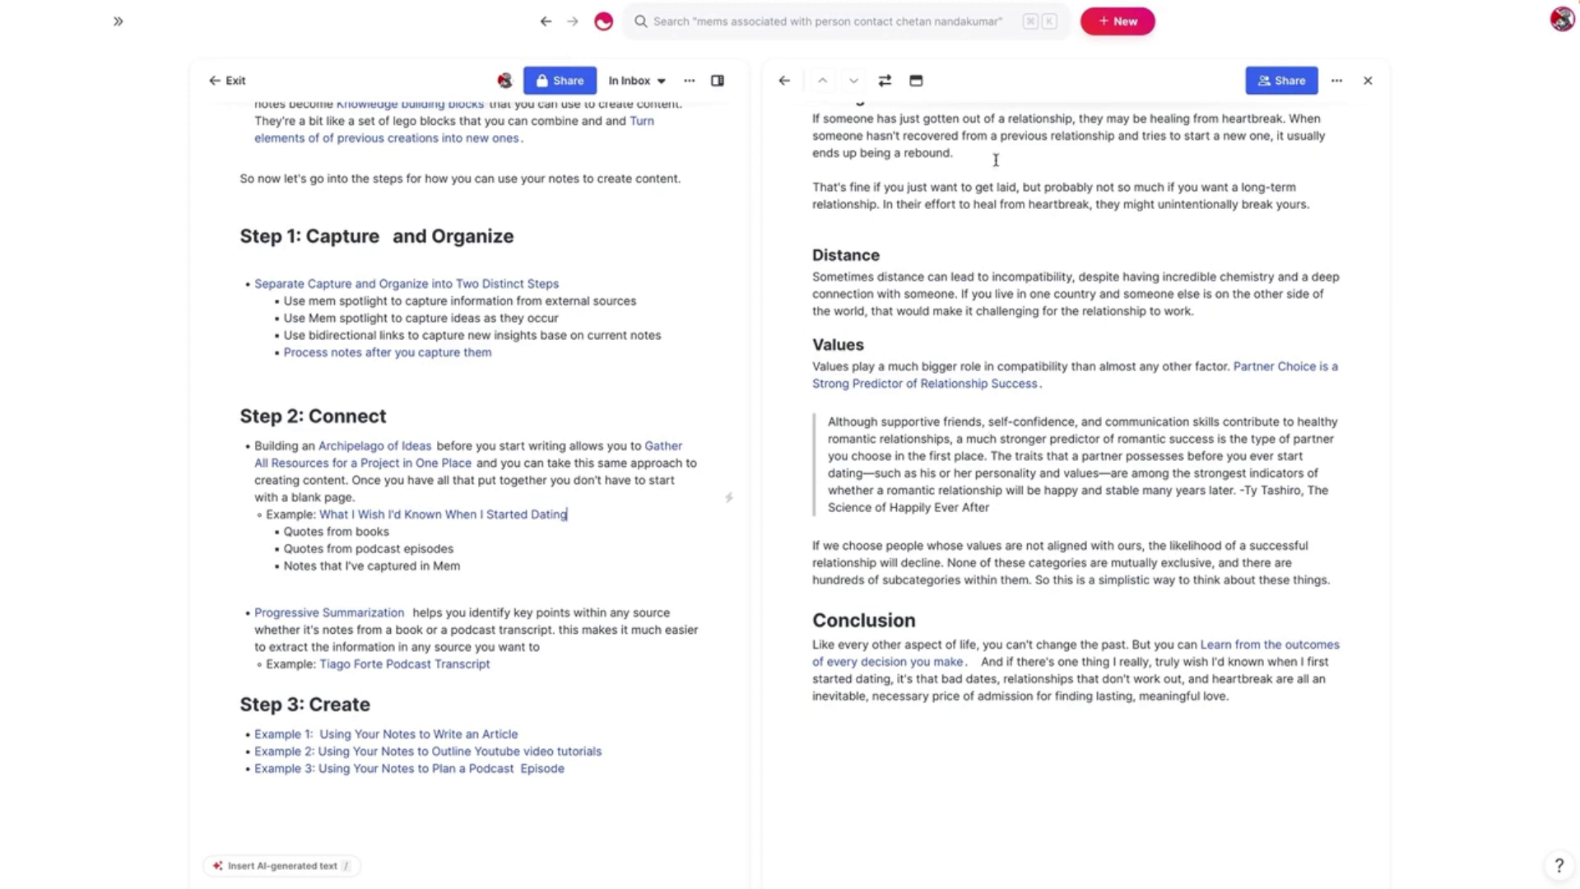
{"action": "scroll", "coordinate": [1061, 312], "scroll_direction": "up", "scroll_amount": 2}
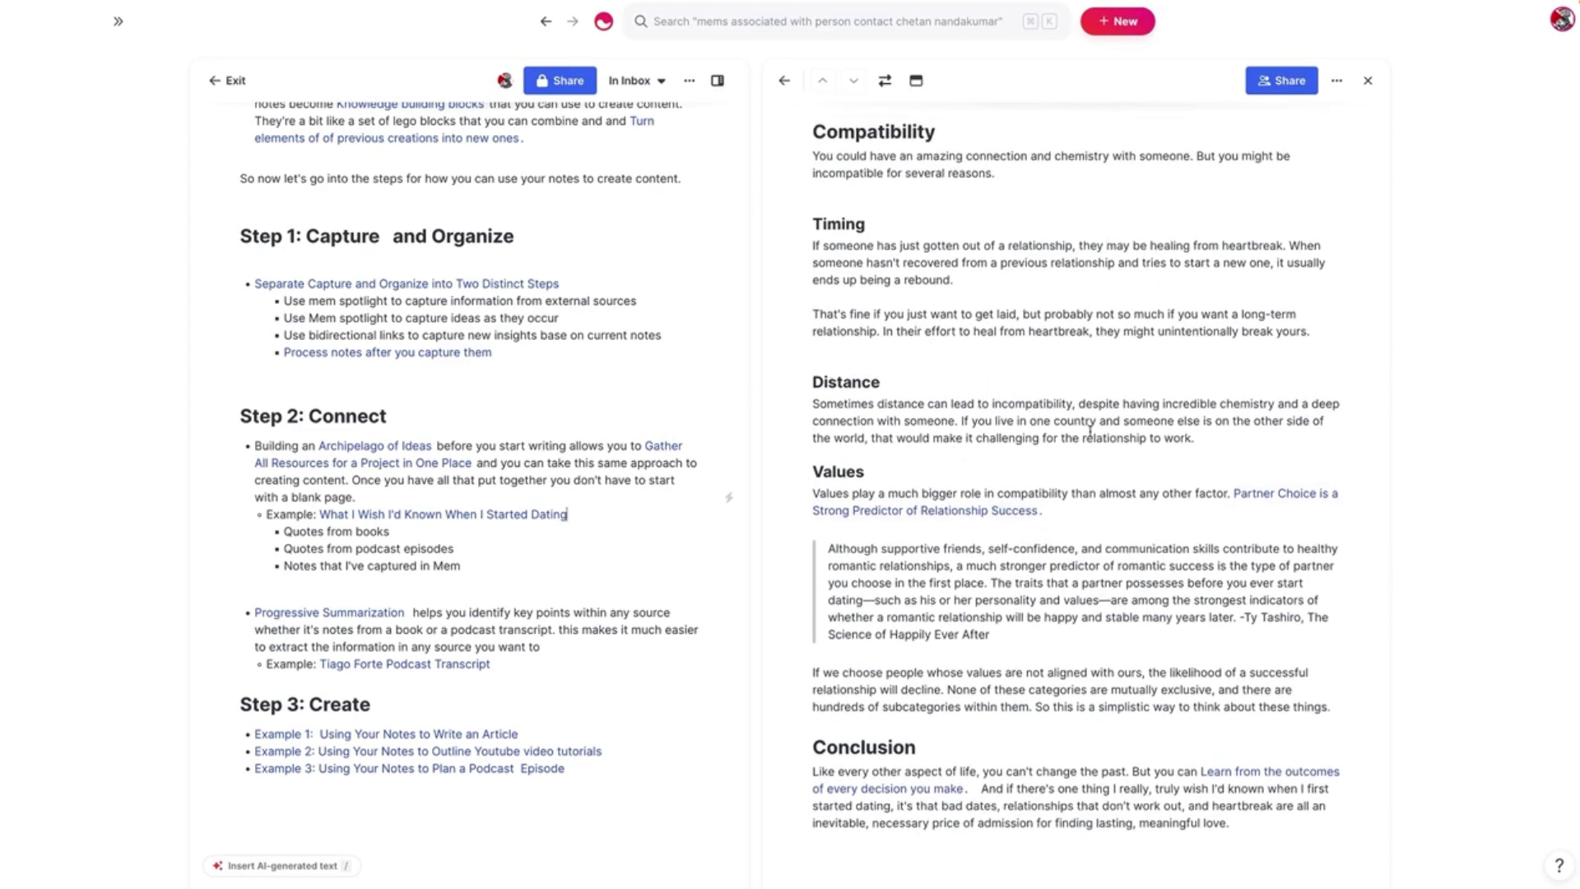
{"action": "scroll", "coordinate": [1026, 590], "scroll_direction": "down", "scroll_amount": 1}
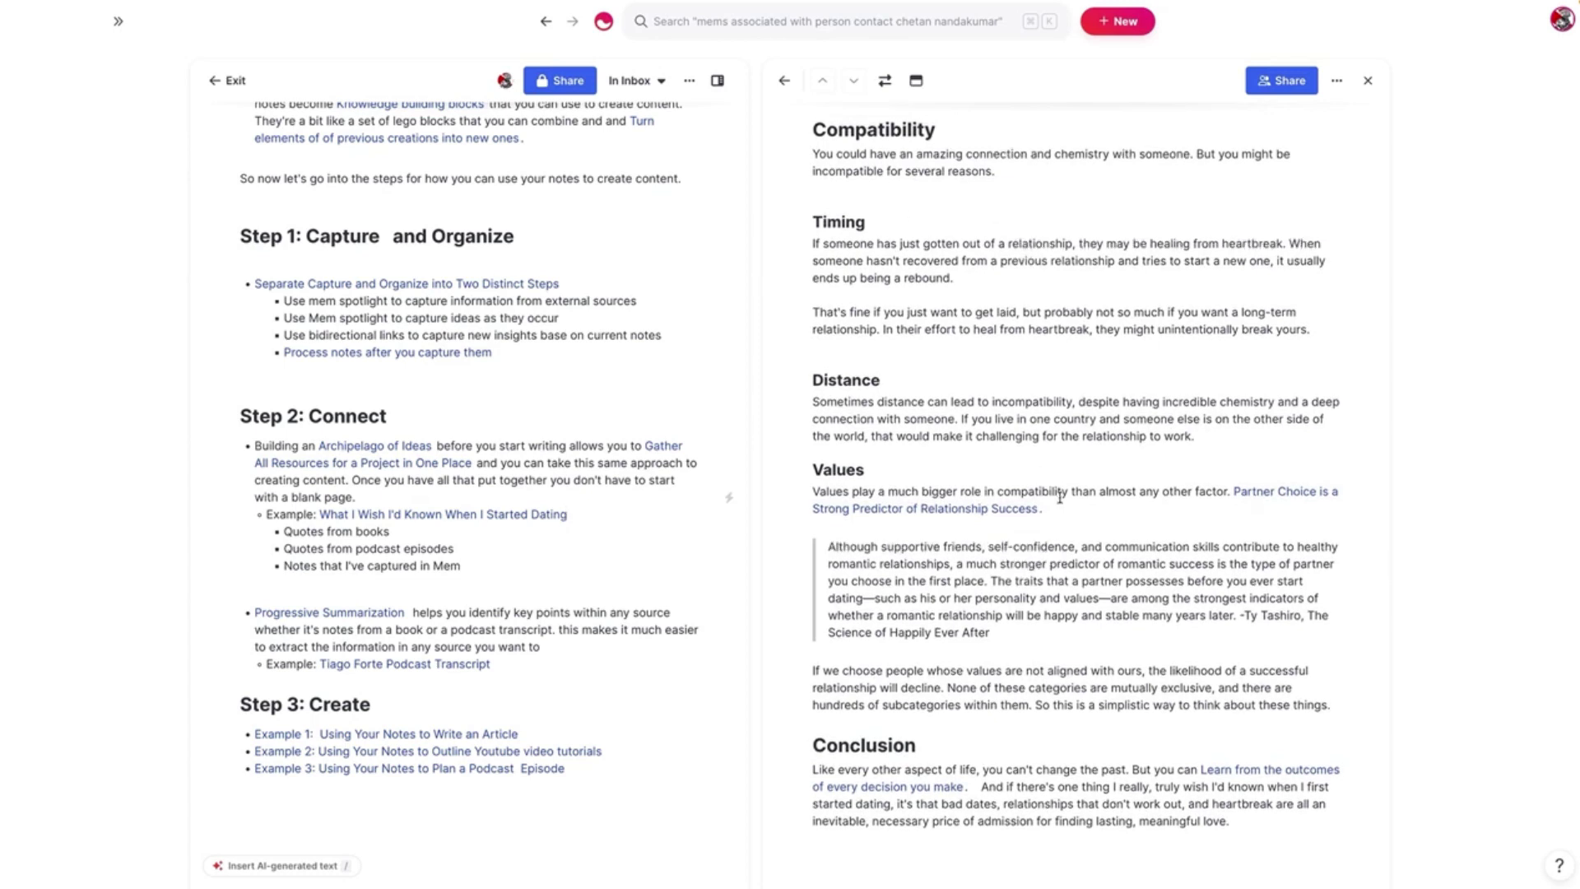
{"action": "left_click", "coordinate": [1367, 81]}
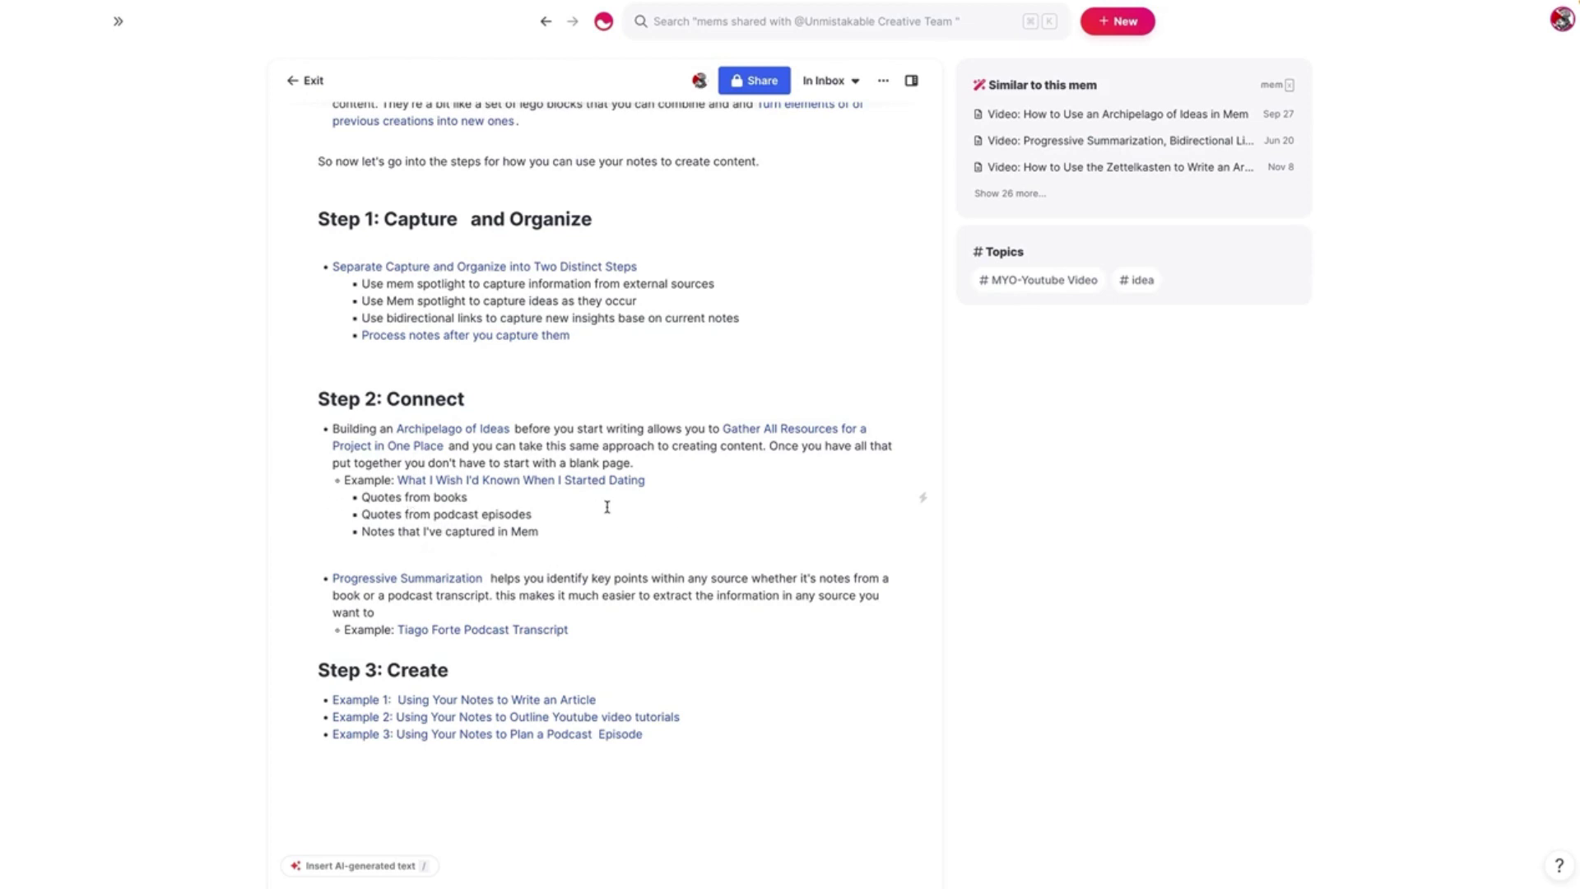
Step: Open the 'Tiago Forte Podcast Transcript' link under the Progressive Summarization point
{"action": "scroll", "coordinate": [677, 473], "scroll_direction": "down", "scroll_amount": 2}
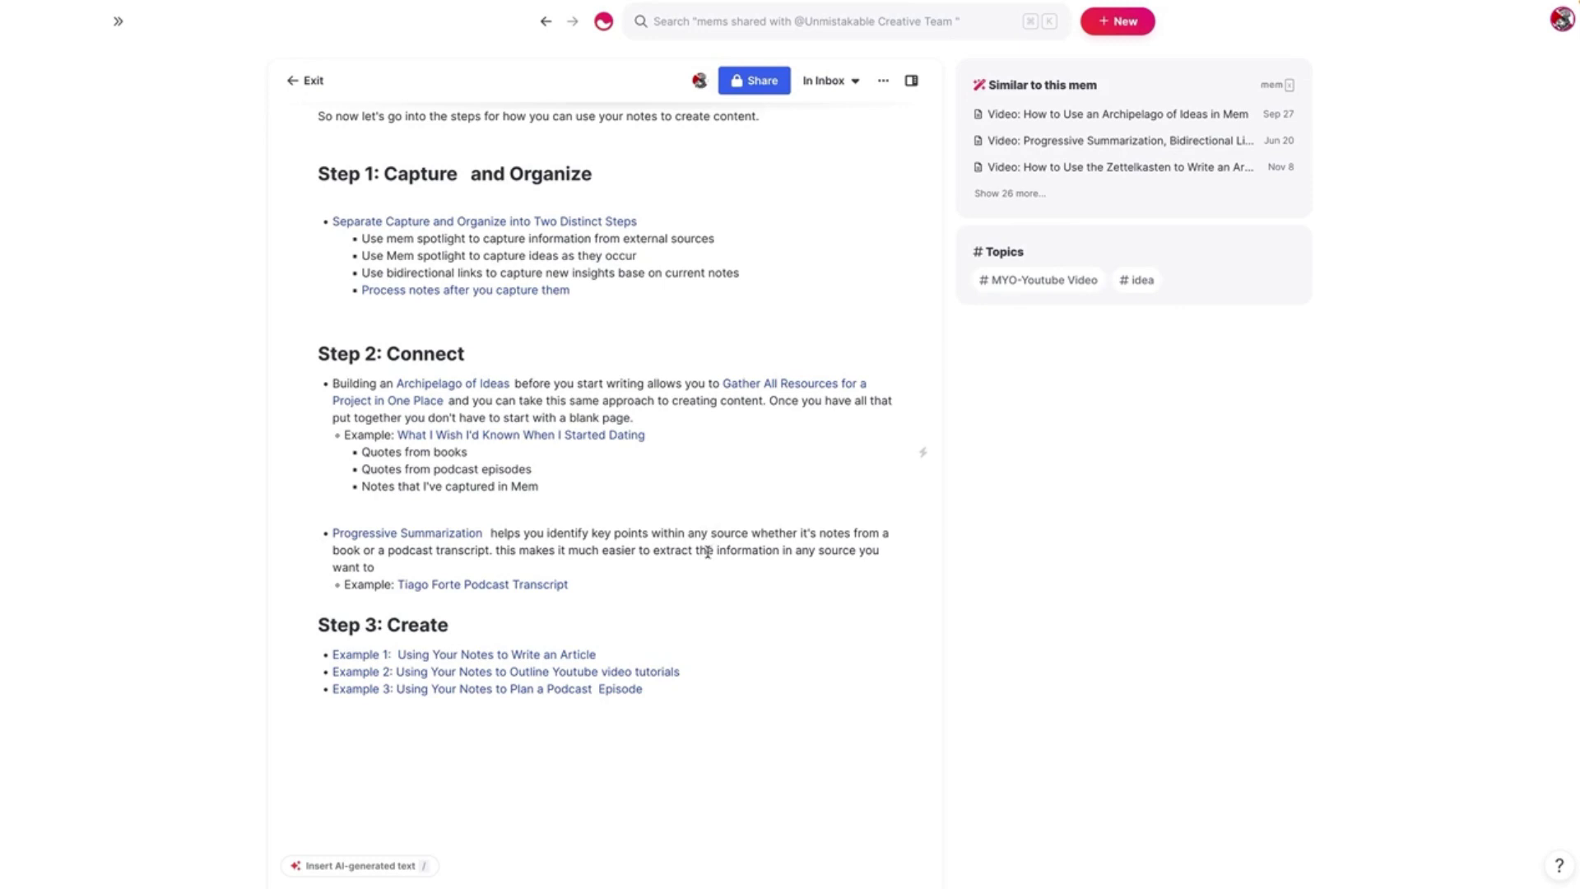
{"action": "left_click", "coordinate": [465, 586]}
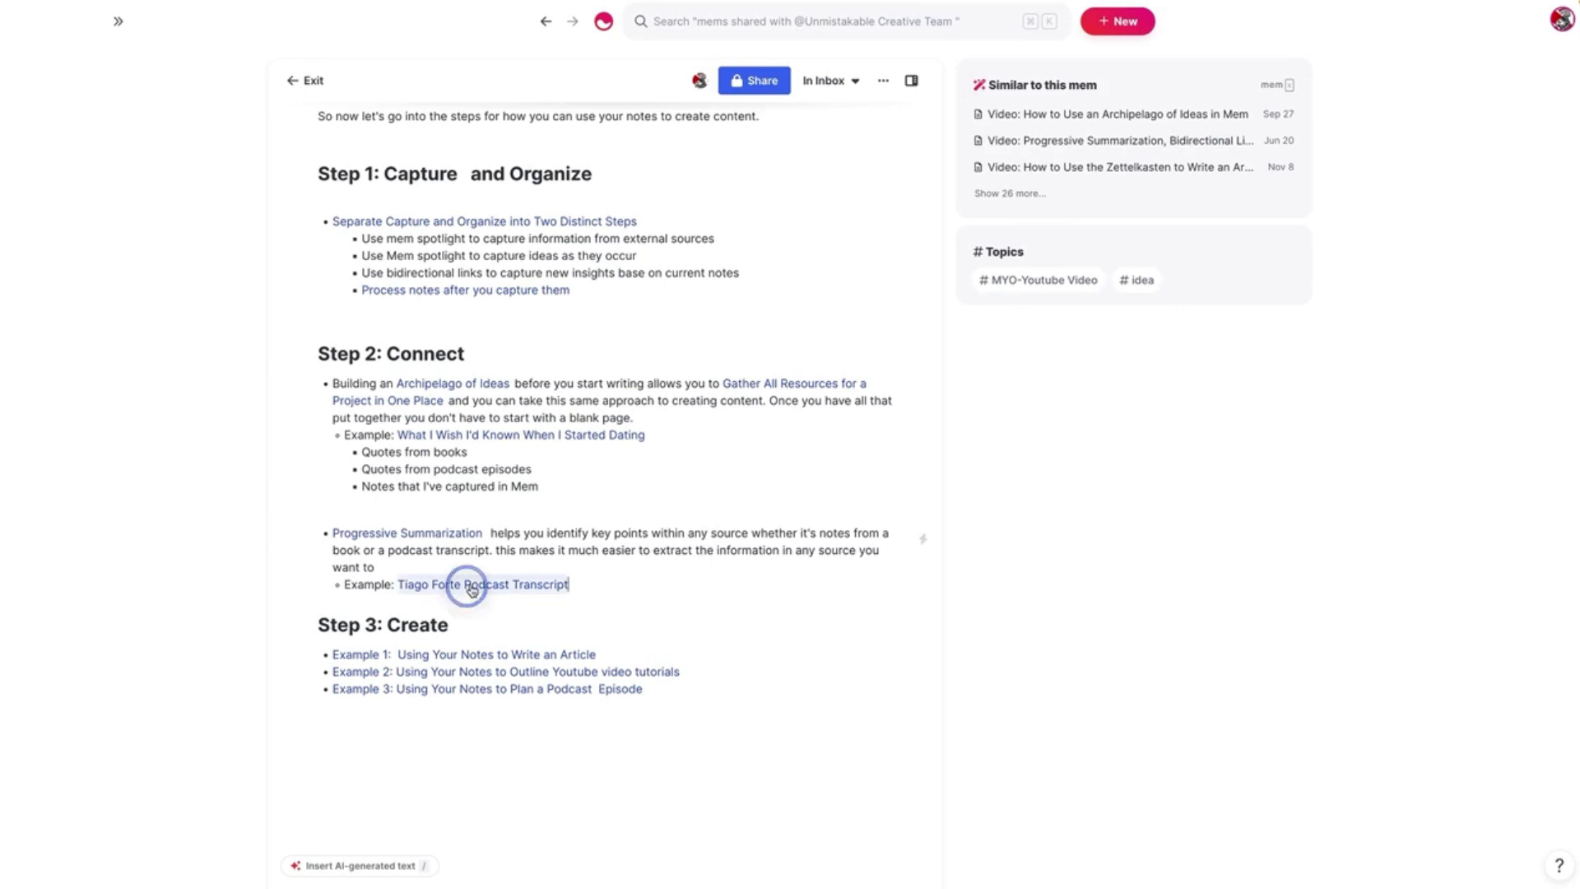
{"action": "scroll", "coordinate": [1132, 338], "scroll_direction": "down", "scroll_amount": 15}
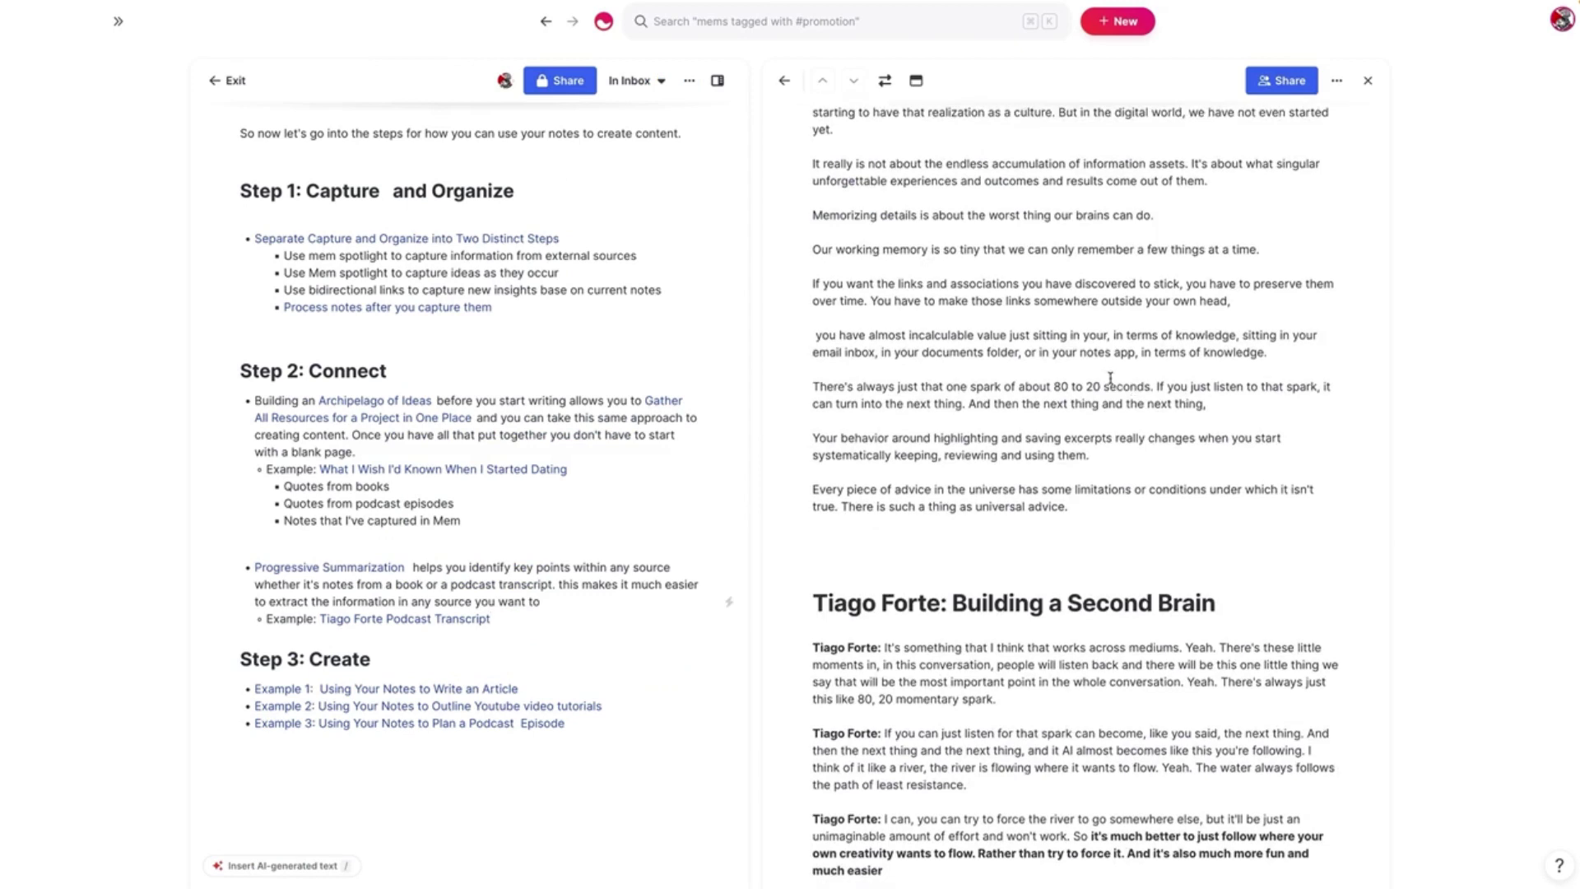
{"action": "scroll", "coordinate": [1105, 265], "scroll_direction": "down", "scroll_amount": 6}
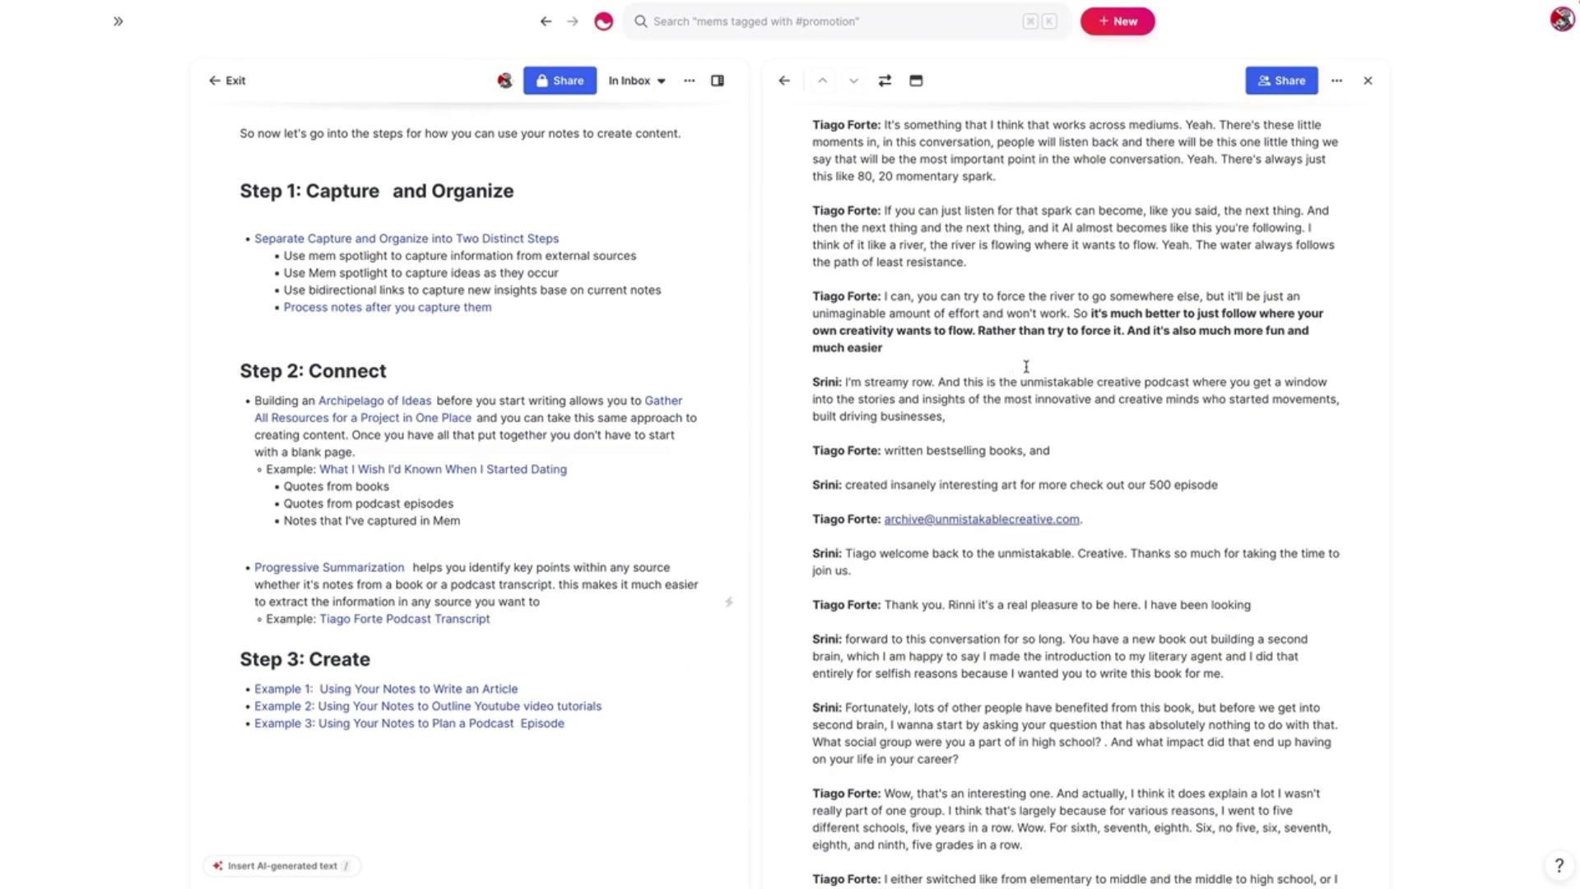
{"action": "scroll", "coordinate": [1130, 387], "scroll_direction": "down", "scroll_amount": 20}
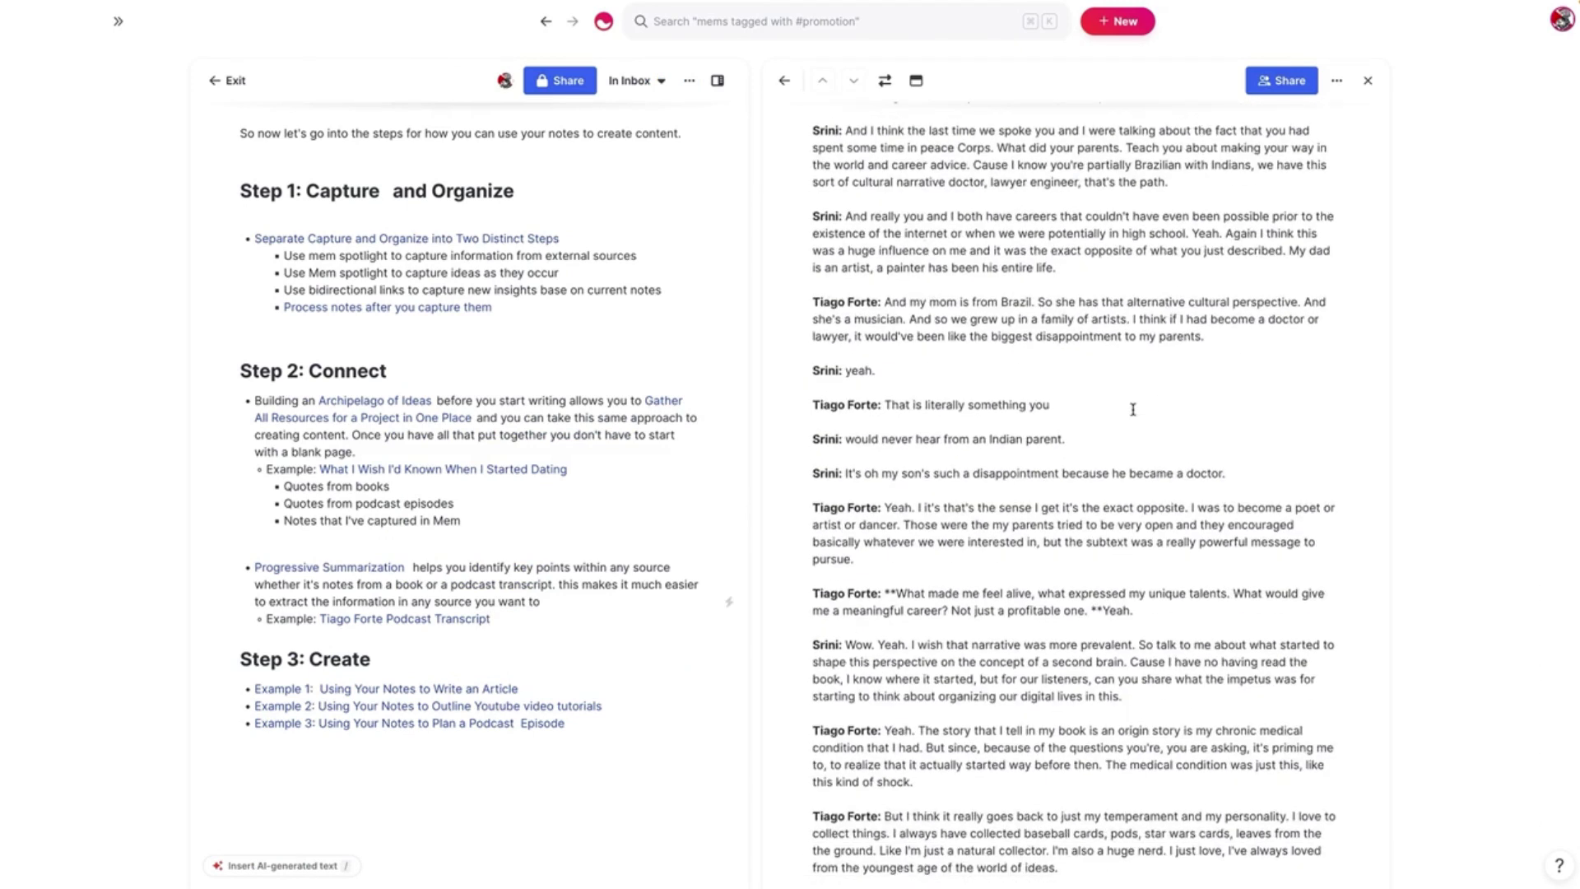
{"action": "scroll", "coordinate": [1126, 416], "scroll_direction": "down", "scroll_amount": 9}
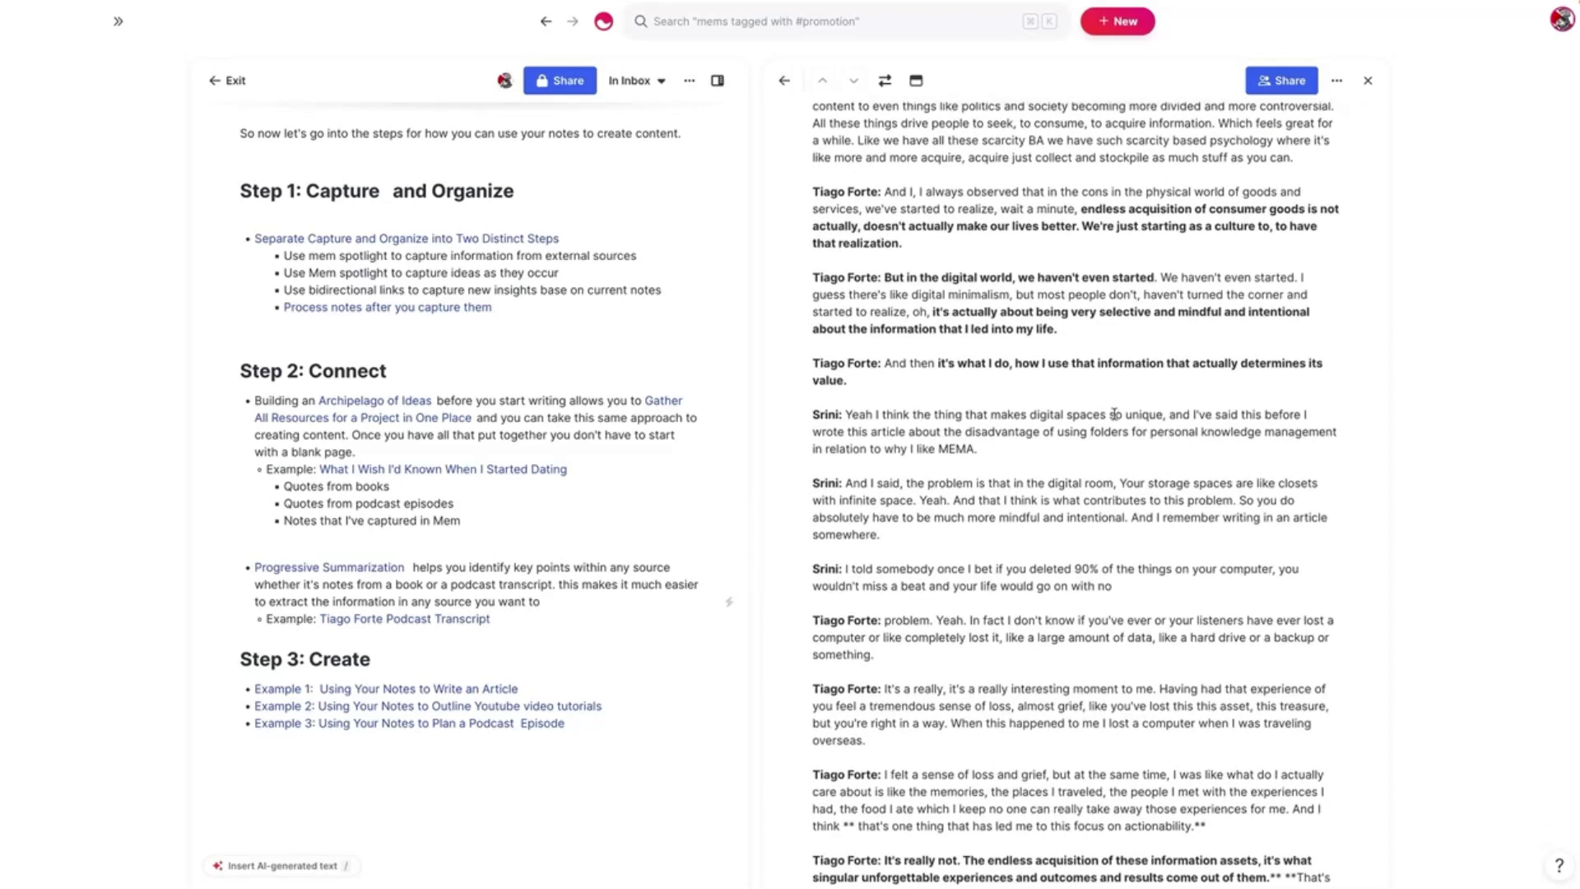
{"action": "scroll", "coordinate": [1024, 329], "scroll_direction": "down", "scroll_amount": 7}
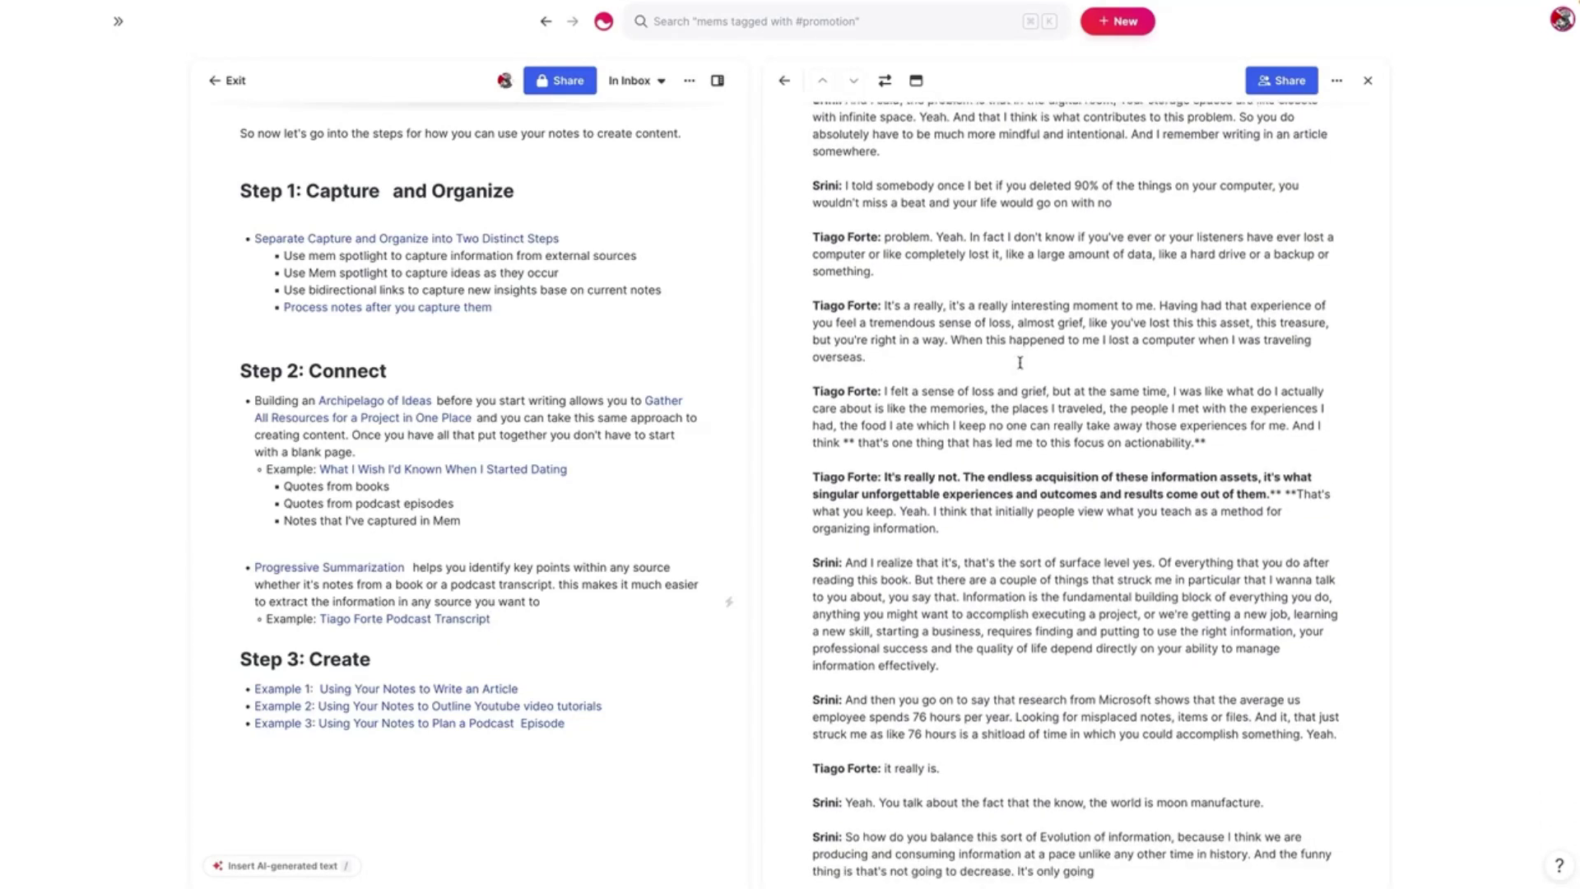
{"action": "scroll", "coordinate": [1022, 365], "scroll_direction": "down", "scroll_amount": 11}
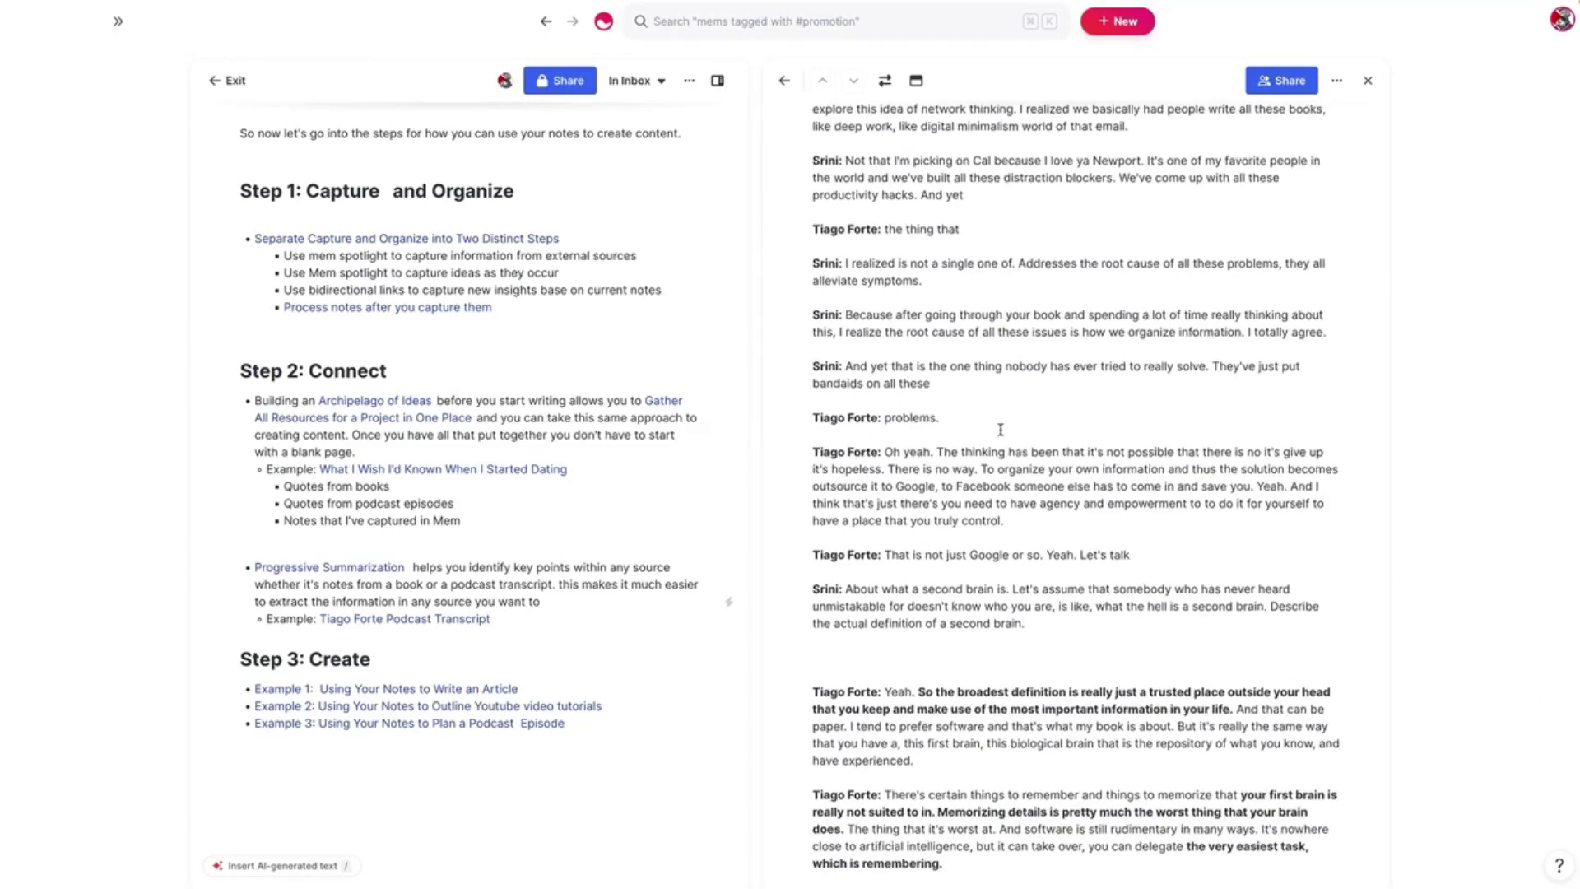
{"action": "scroll", "coordinate": [1008, 423], "scroll_direction": "down", "scroll_amount": 2}
{"action": "scroll", "coordinate": [1037, 436], "scroll_direction": "down", "scroll_amount": 2}
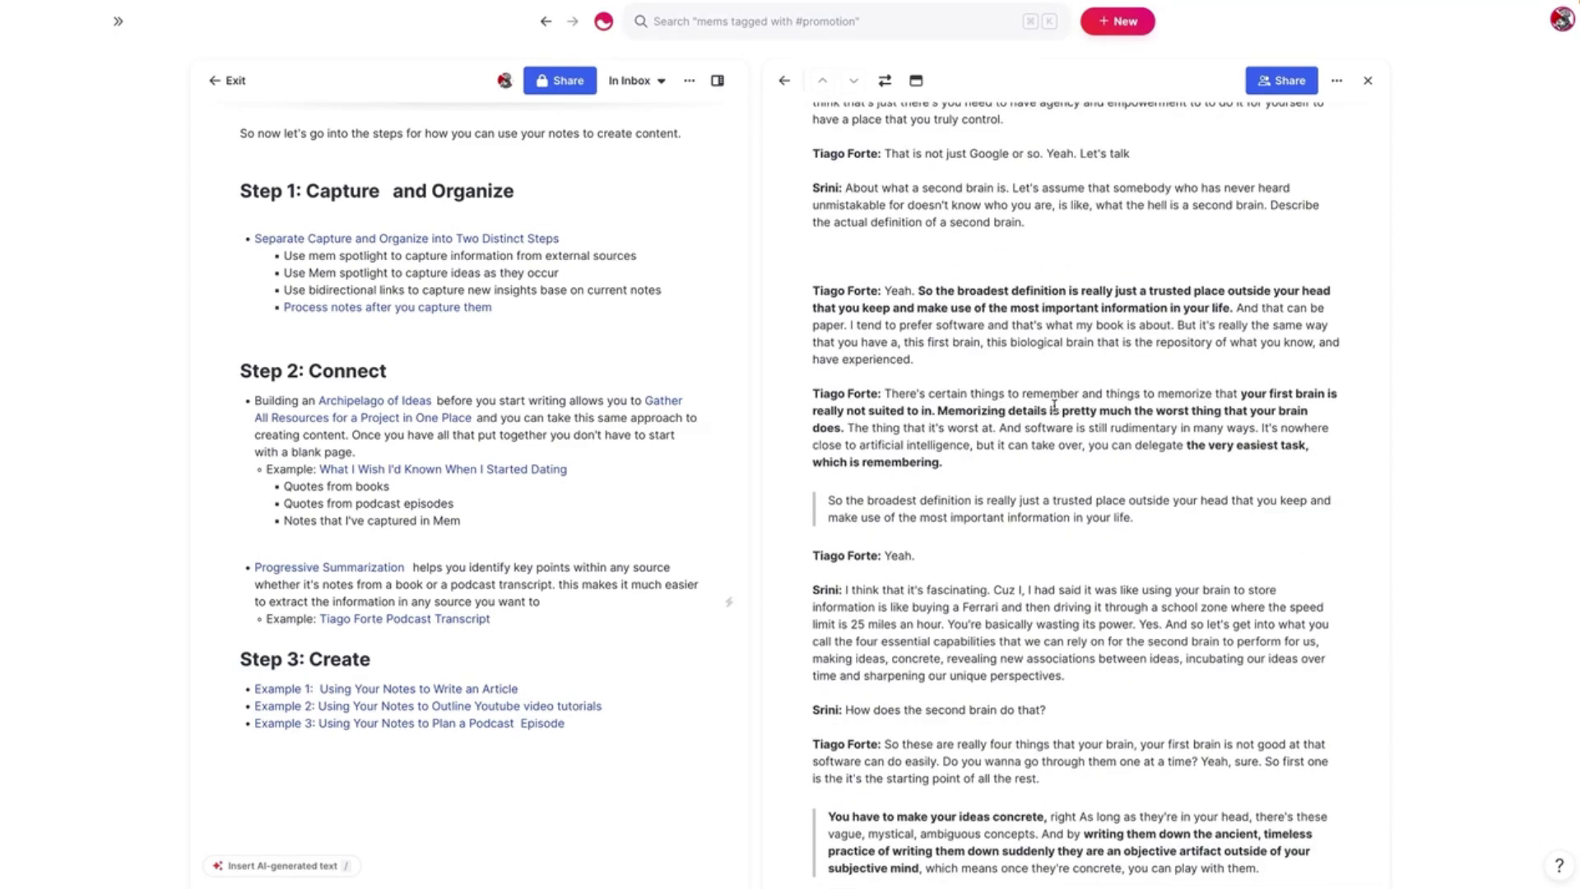
{"action": "scroll", "coordinate": [1041, 440], "scroll_direction": "down", "scroll_amount": 20}
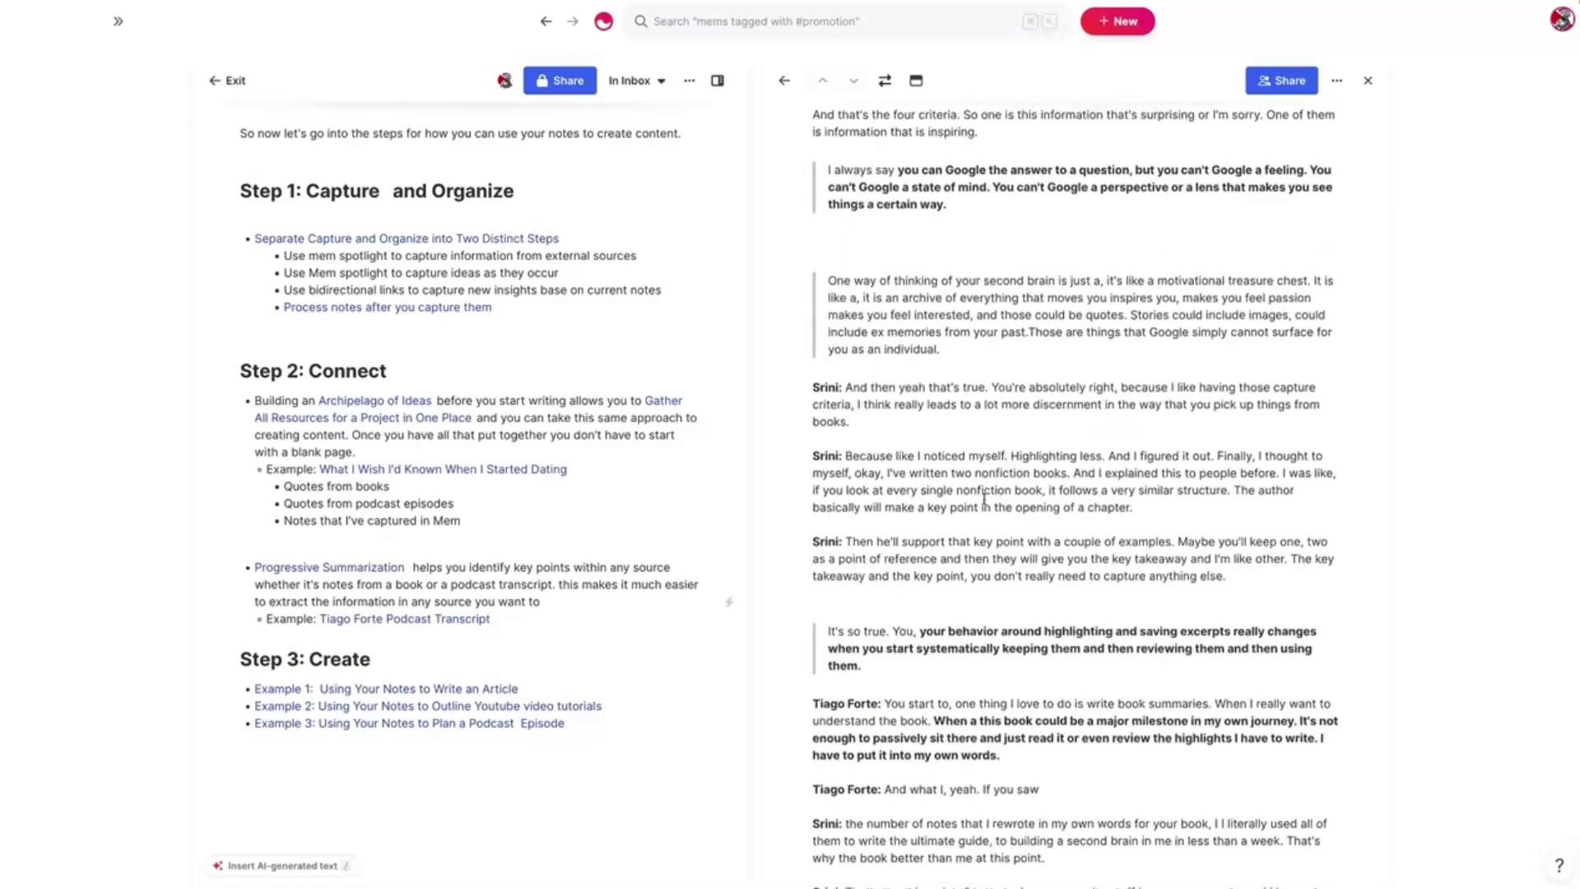
{"action": "scroll", "coordinate": [979, 313], "scroll_direction": "down", "scroll_amount": 6}
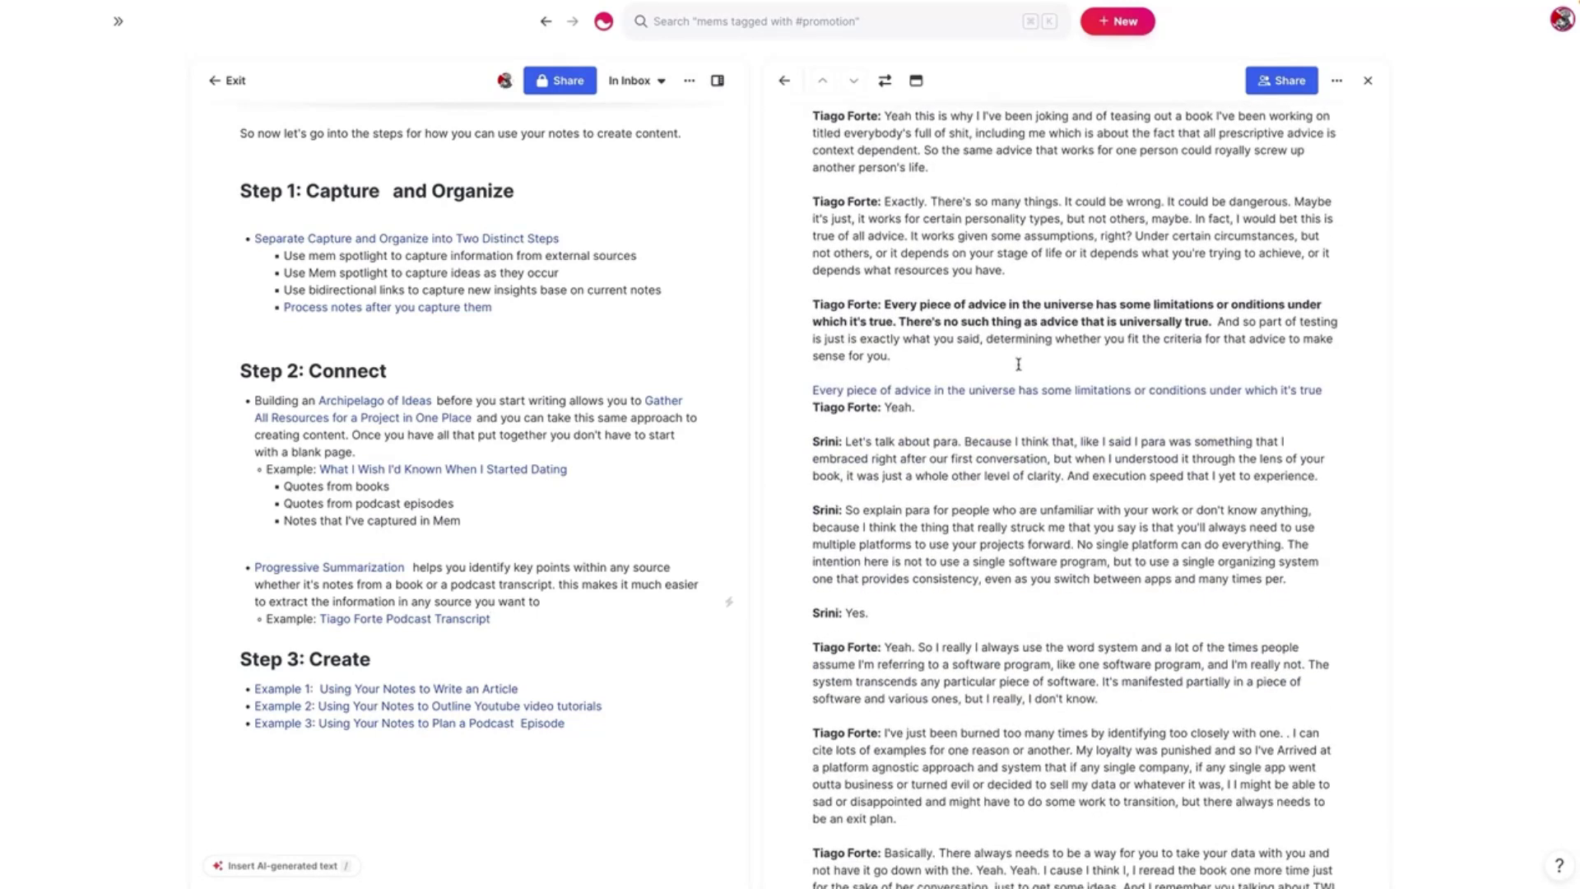
{"action": "scroll", "coordinate": [989, 347], "scroll_direction": "down", "scroll_amount": 2}
{"action": "scroll", "coordinate": [1035, 346], "scroll_direction": "up", "scroll_amount": 2}
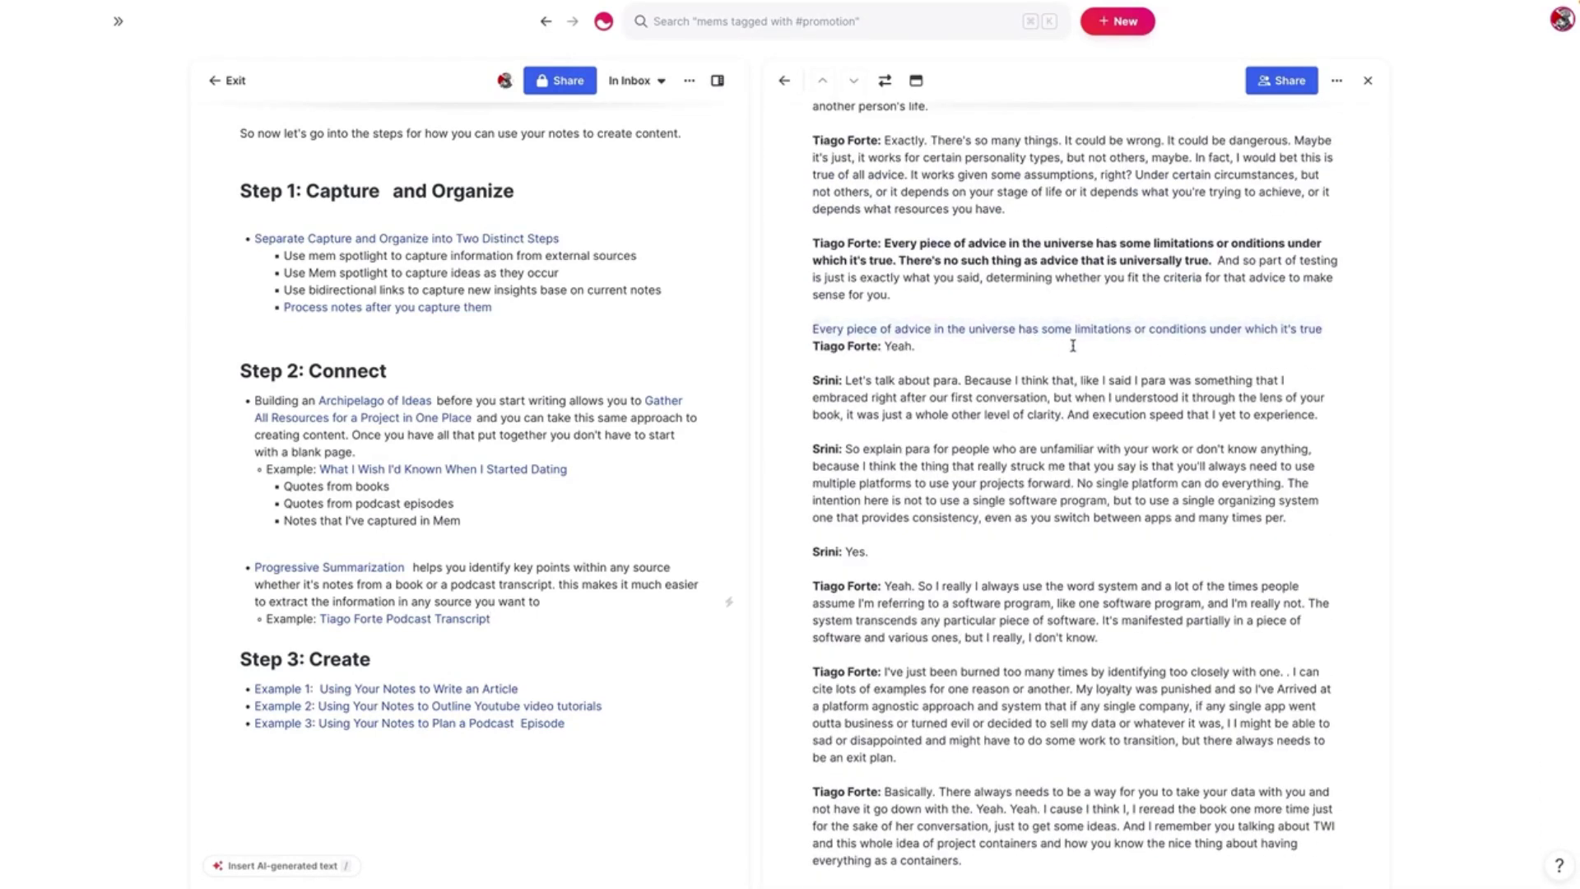
Step: View the 'Every piece of advice in the universe has some limitations…' note, then close the side note
{"action": "left_click", "coordinate": [963, 330]}
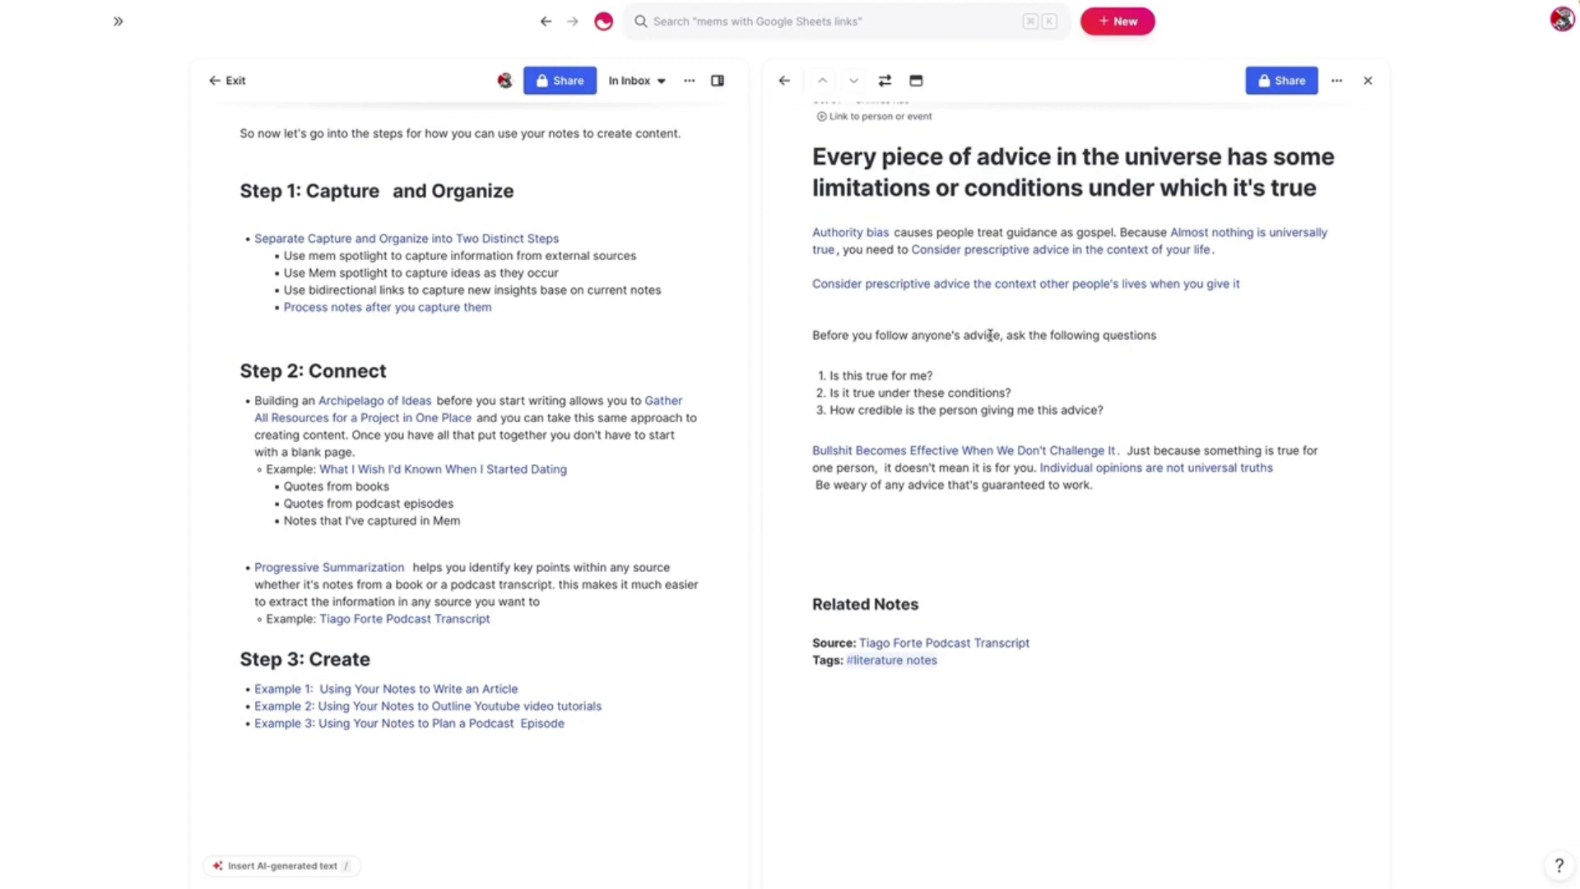
{"action": "left_click", "coordinate": [784, 80]}
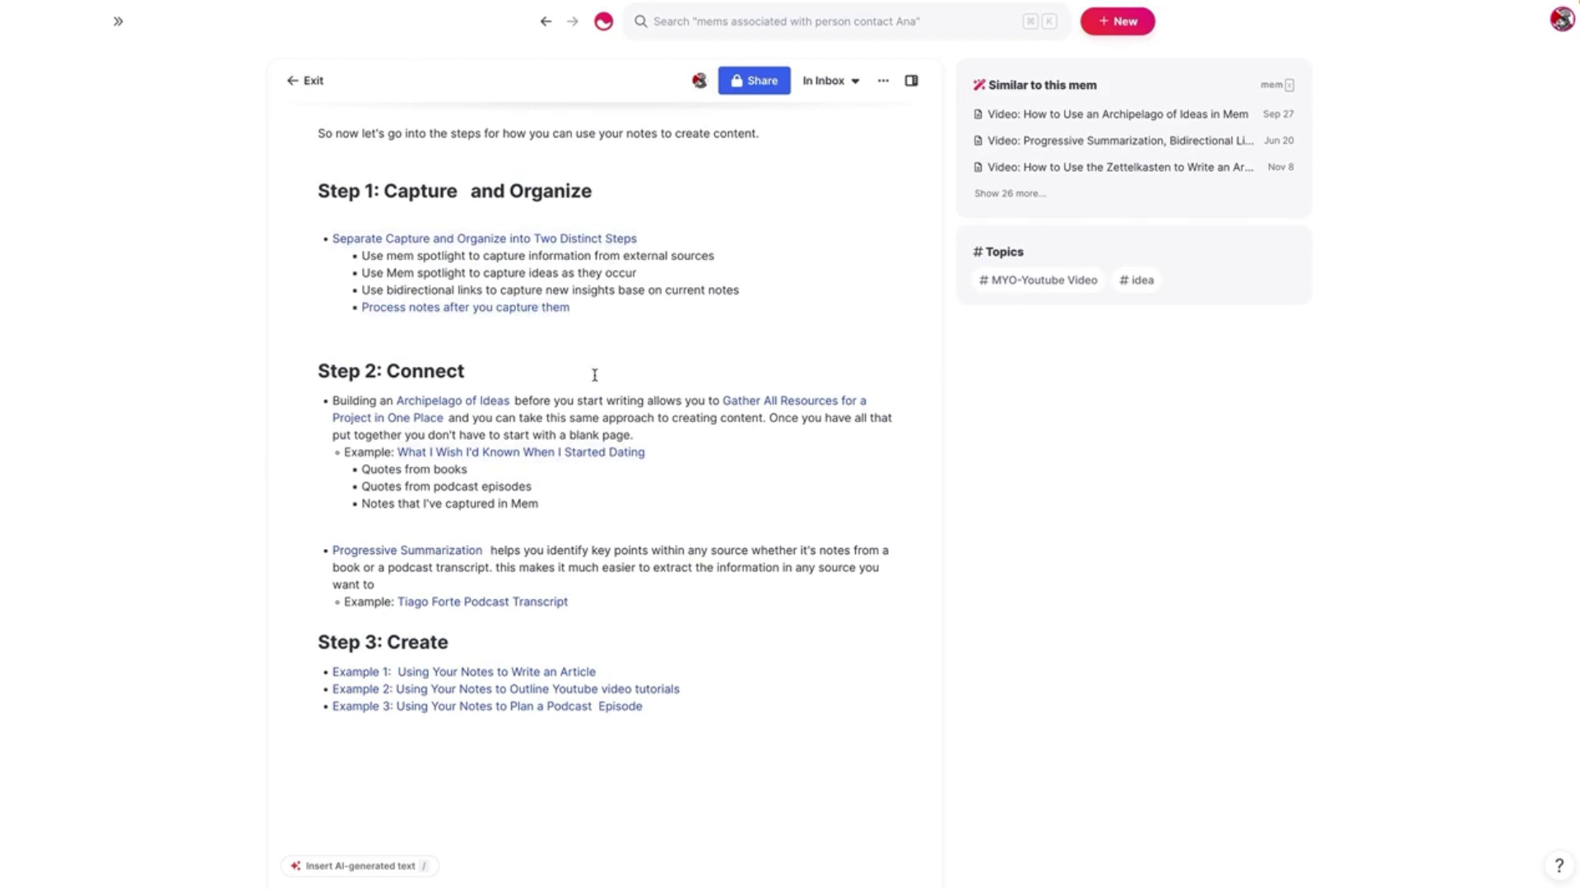
Step: Open the Example 1 article note and add a +What link to the career note below its tags
{"action": "scroll", "coordinate": [592, 371], "scroll_direction": "down", "scroll_amount": 2}
{"action": "scroll", "coordinate": [607, 409], "scroll_direction": "down", "scroll_amount": 1}
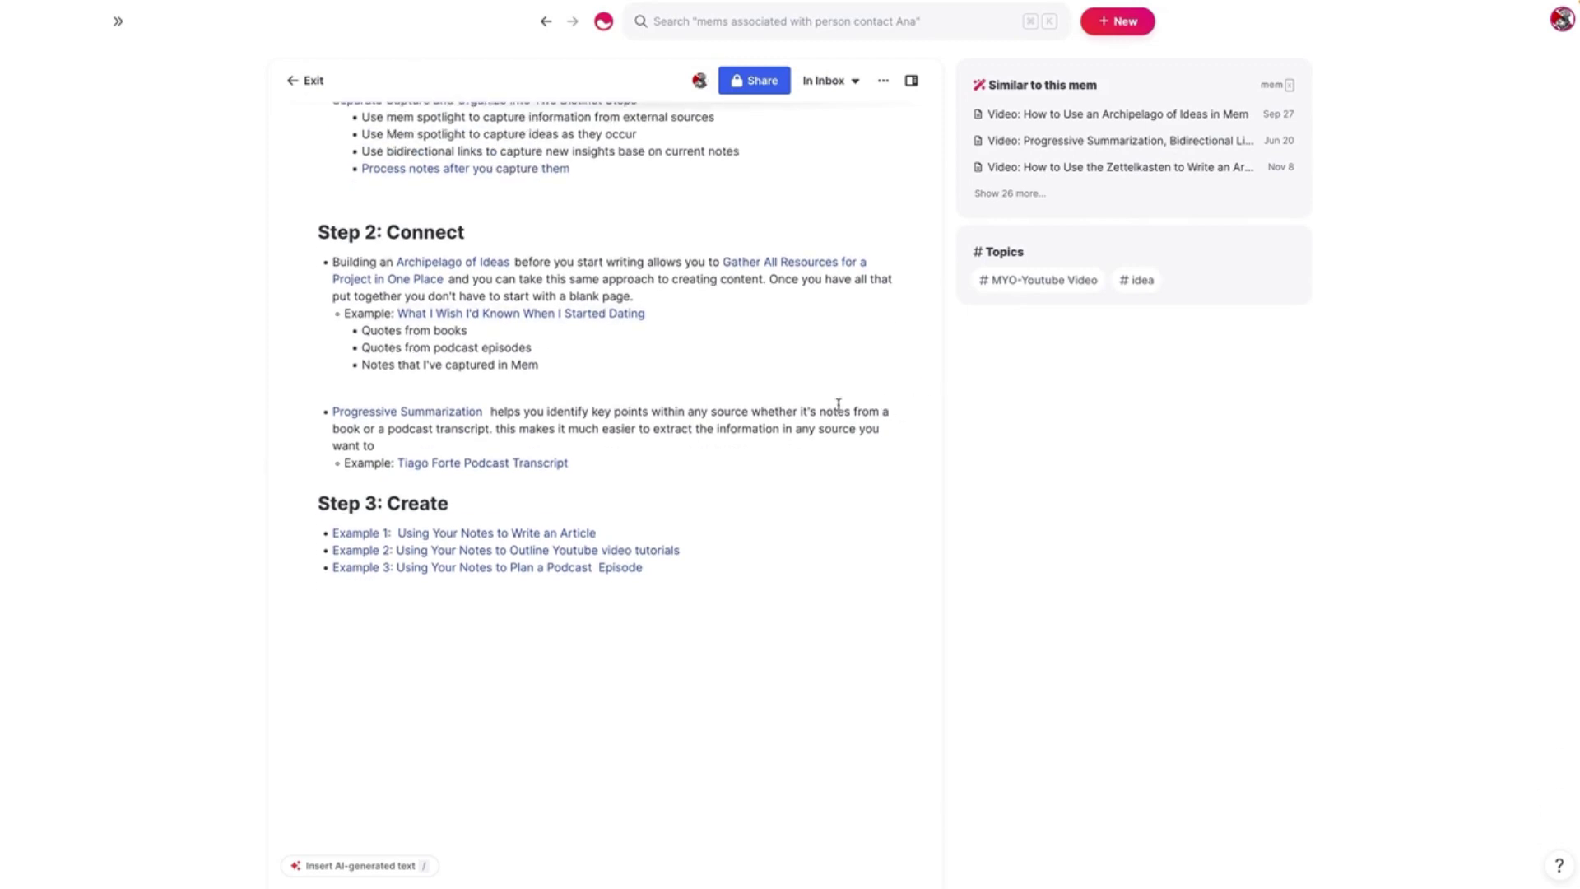
{"action": "left_click", "coordinate": [578, 532]}
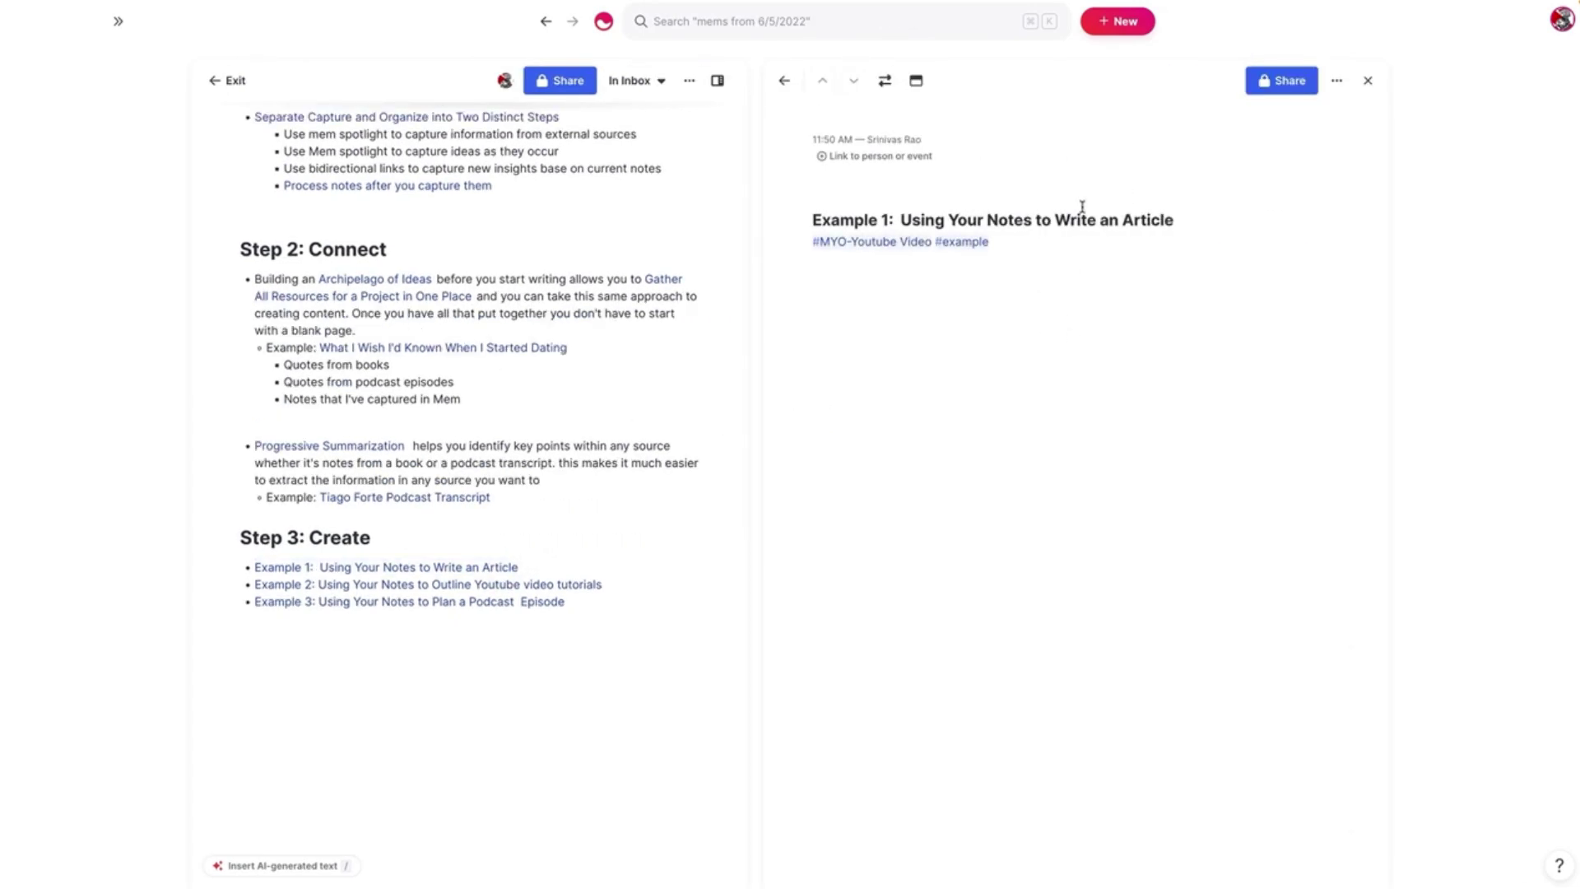
{"action": "left_click", "coordinate": [1019, 242]}
{"action": "key", "text": "Return"}
{"action": "type", "text": "+What"}
{"action": "key", "text": "Return"}
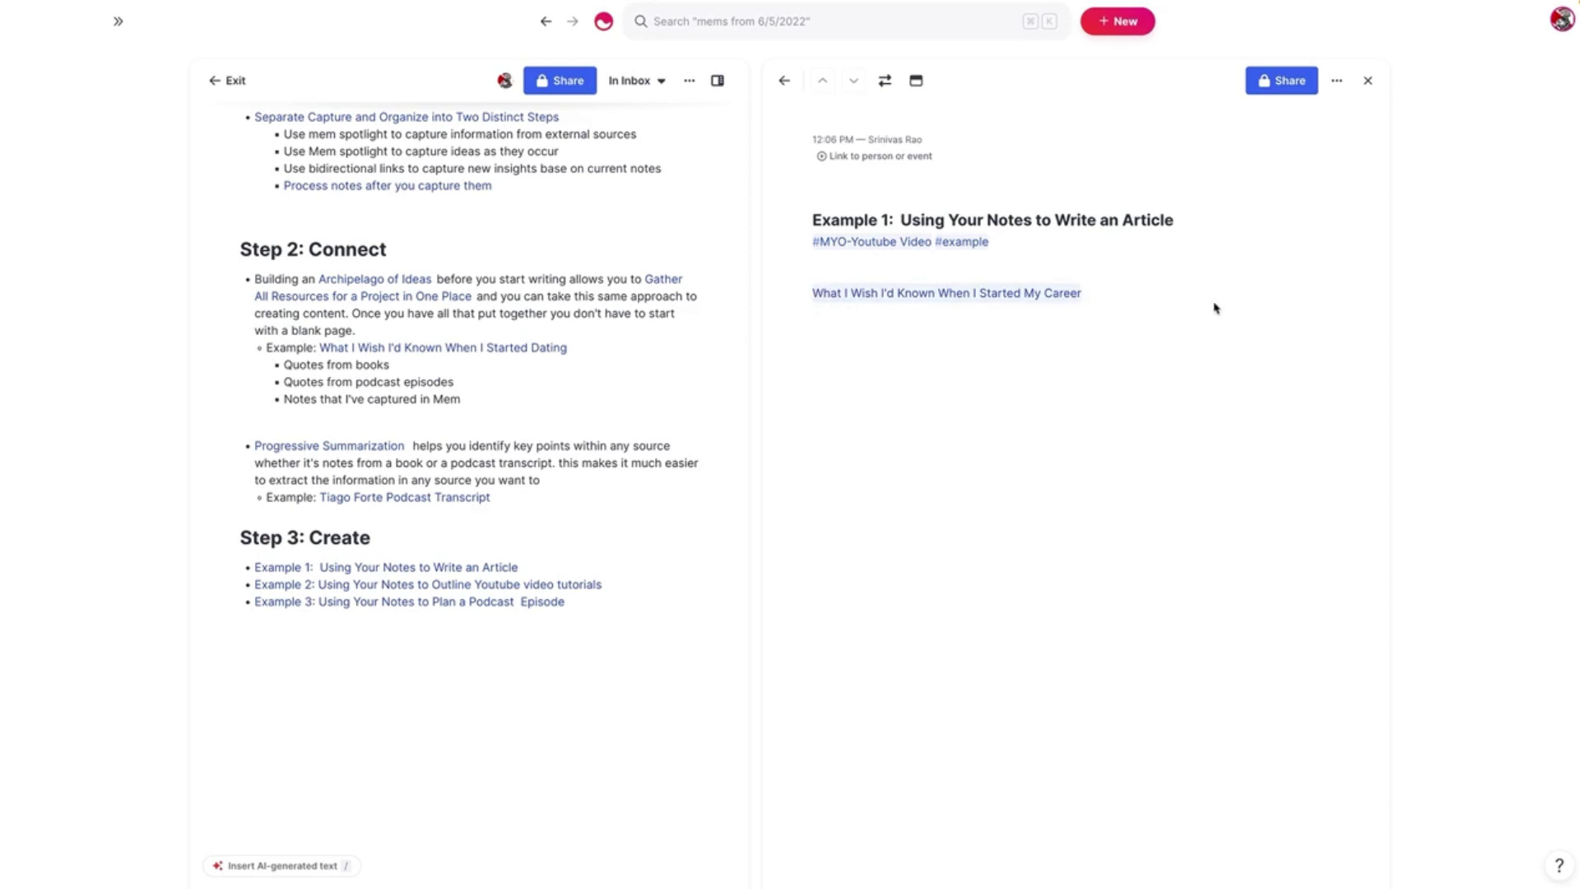
Step: Open the linked 'What I Wish I'd Known When I Started My Career' note and read through it
{"action": "left_click", "coordinate": [993, 298]}
{"action": "scroll", "coordinate": [1004, 276], "scroll_direction": "down", "scroll_amount": 1}
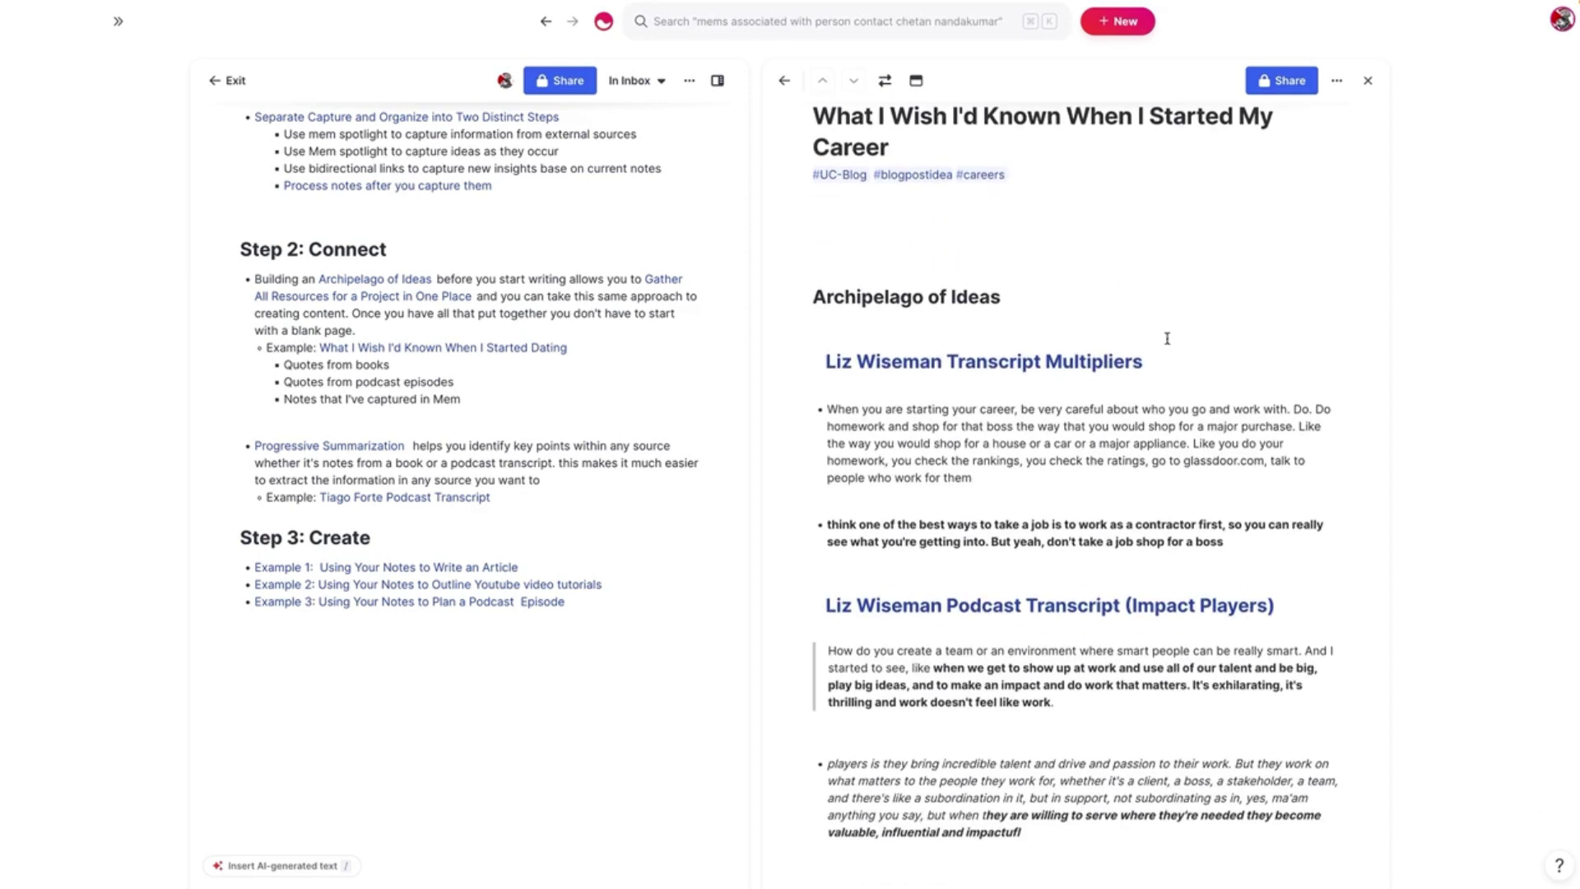
{"action": "scroll", "coordinate": [966, 243], "scroll_direction": "down", "scroll_amount": 3}
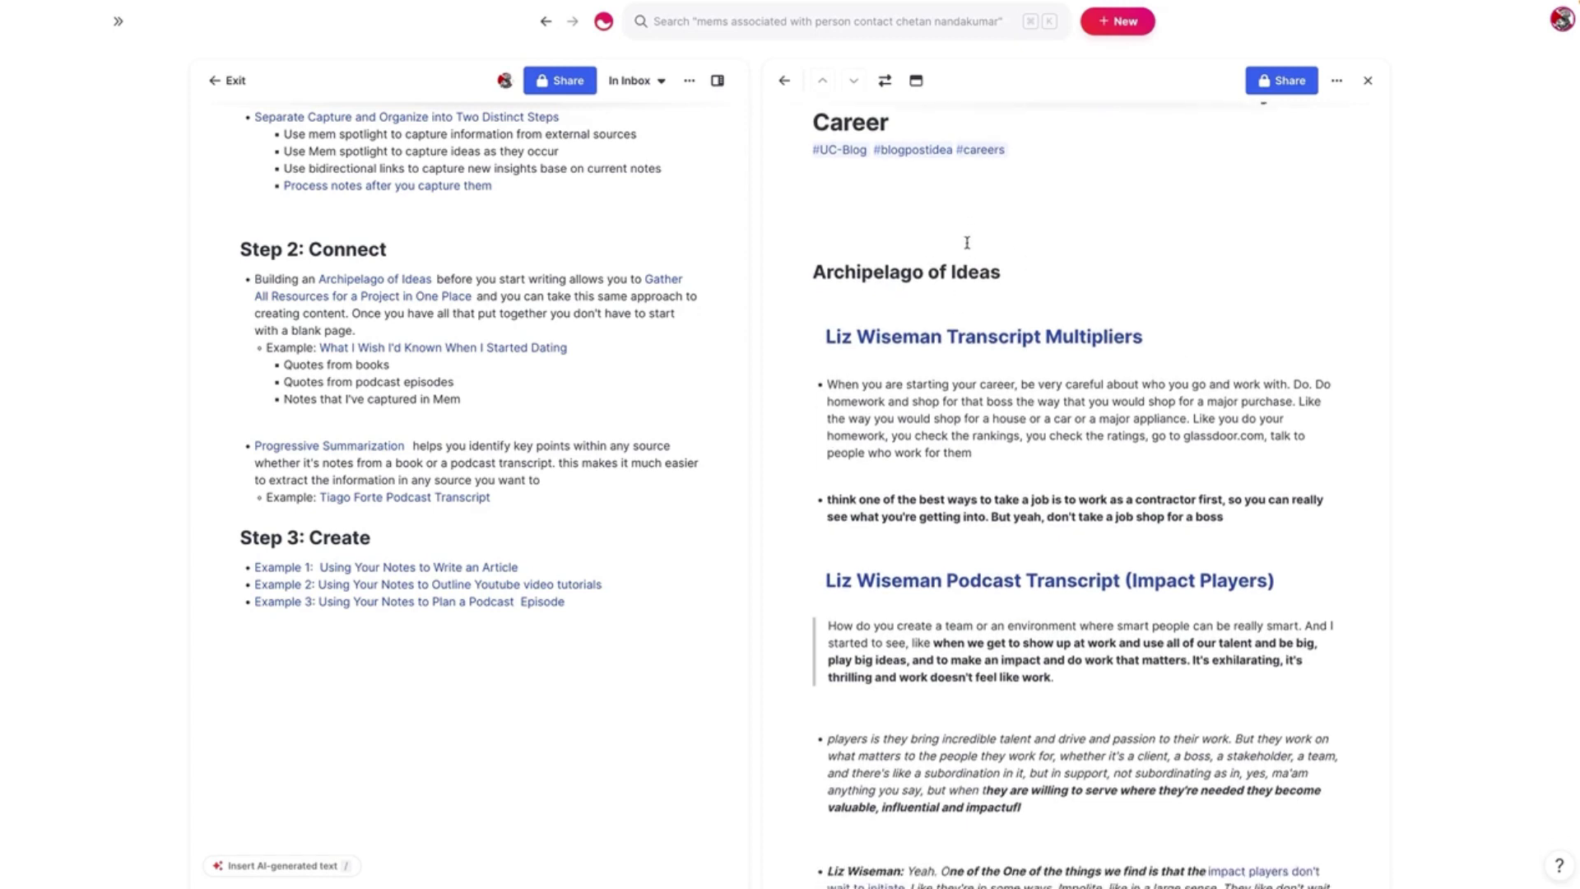
{"action": "scroll", "coordinate": [986, 239], "scroll_direction": "down", "scroll_amount": 1}
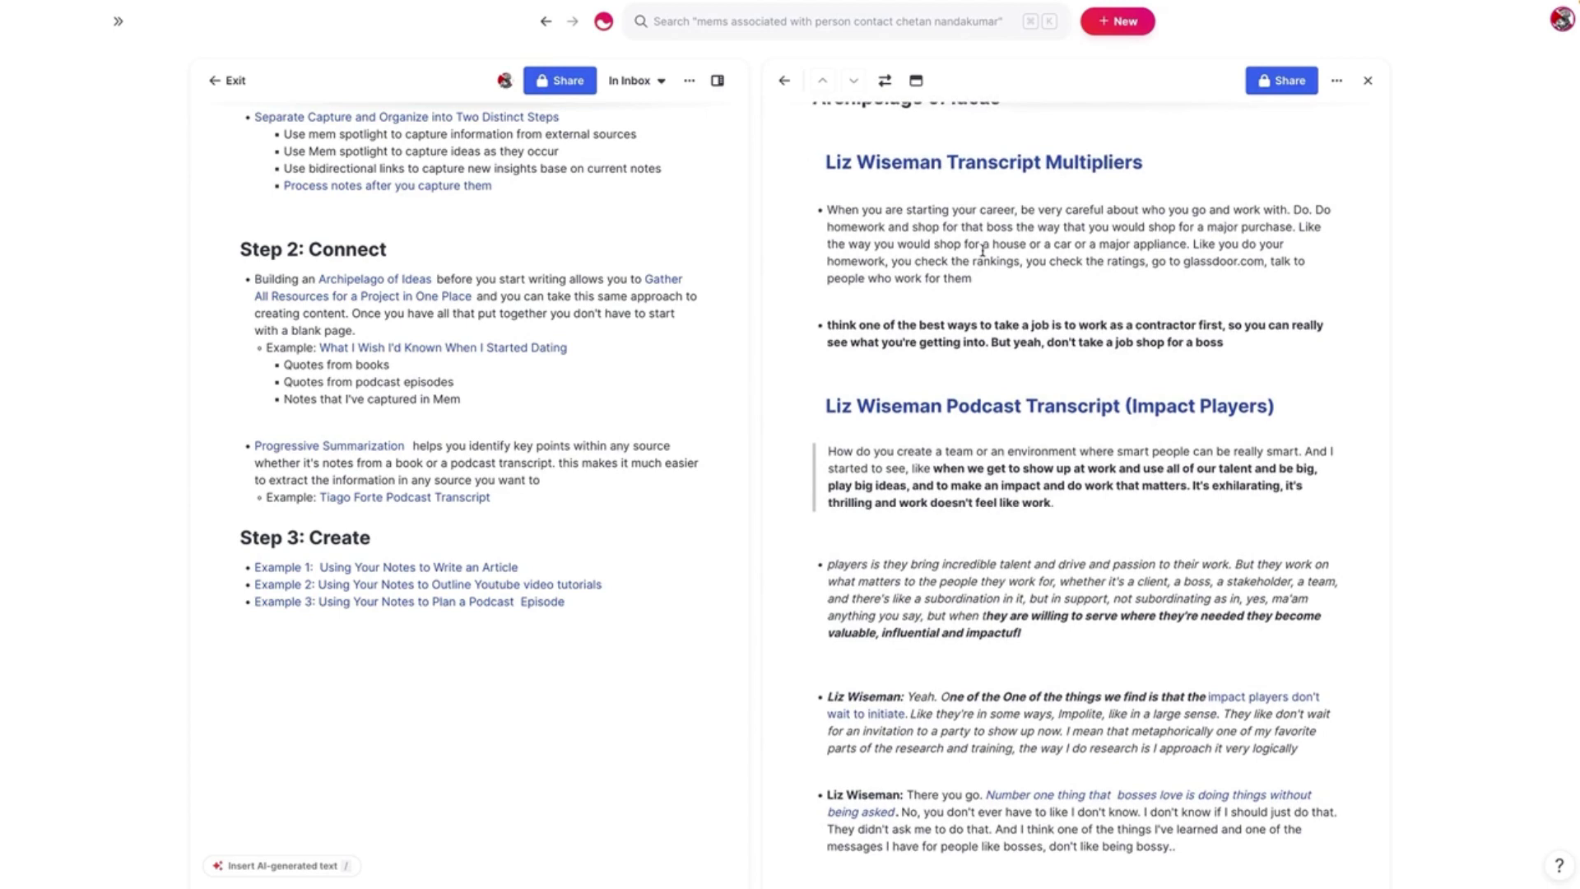
{"action": "scroll", "coordinate": [908, 233], "scroll_direction": "down", "scroll_amount": 1}
{"action": "scroll", "coordinate": [992, 219], "scroll_direction": "down", "scroll_amount": 1}
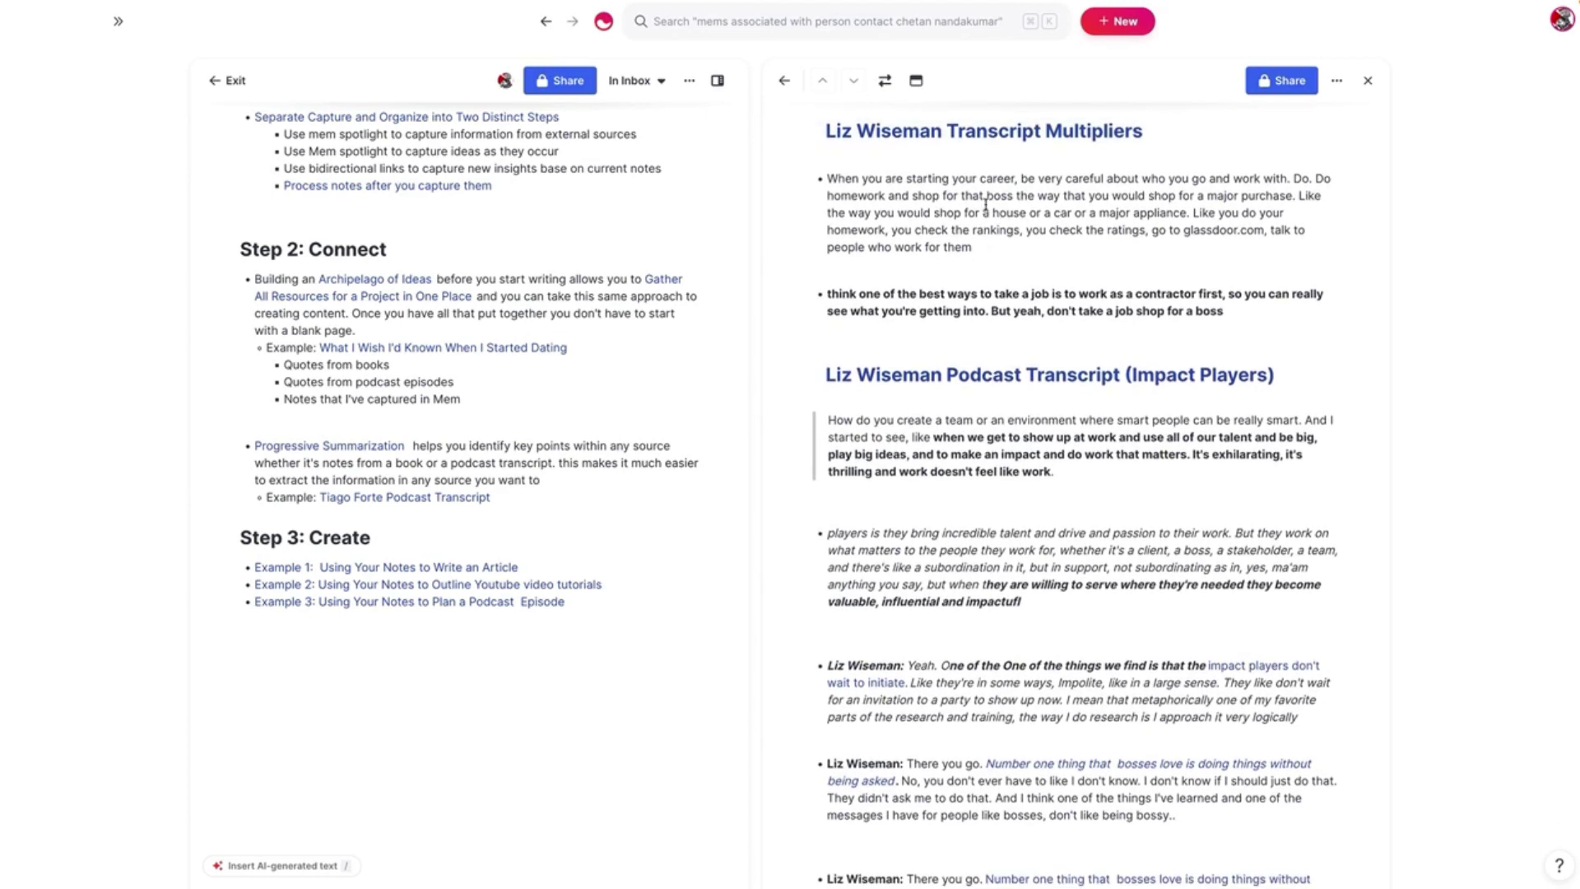
{"action": "scroll", "coordinate": [1020, 329], "scroll_direction": "down", "scroll_amount": 3}
{"action": "scroll", "coordinate": [1052, 421], "scroll_direction": "down", "scroll_amount": 8}
{"action": "scroll", "coordinate": [1041, 451], "scroll_direction": "down", "scroll_amount": 3}
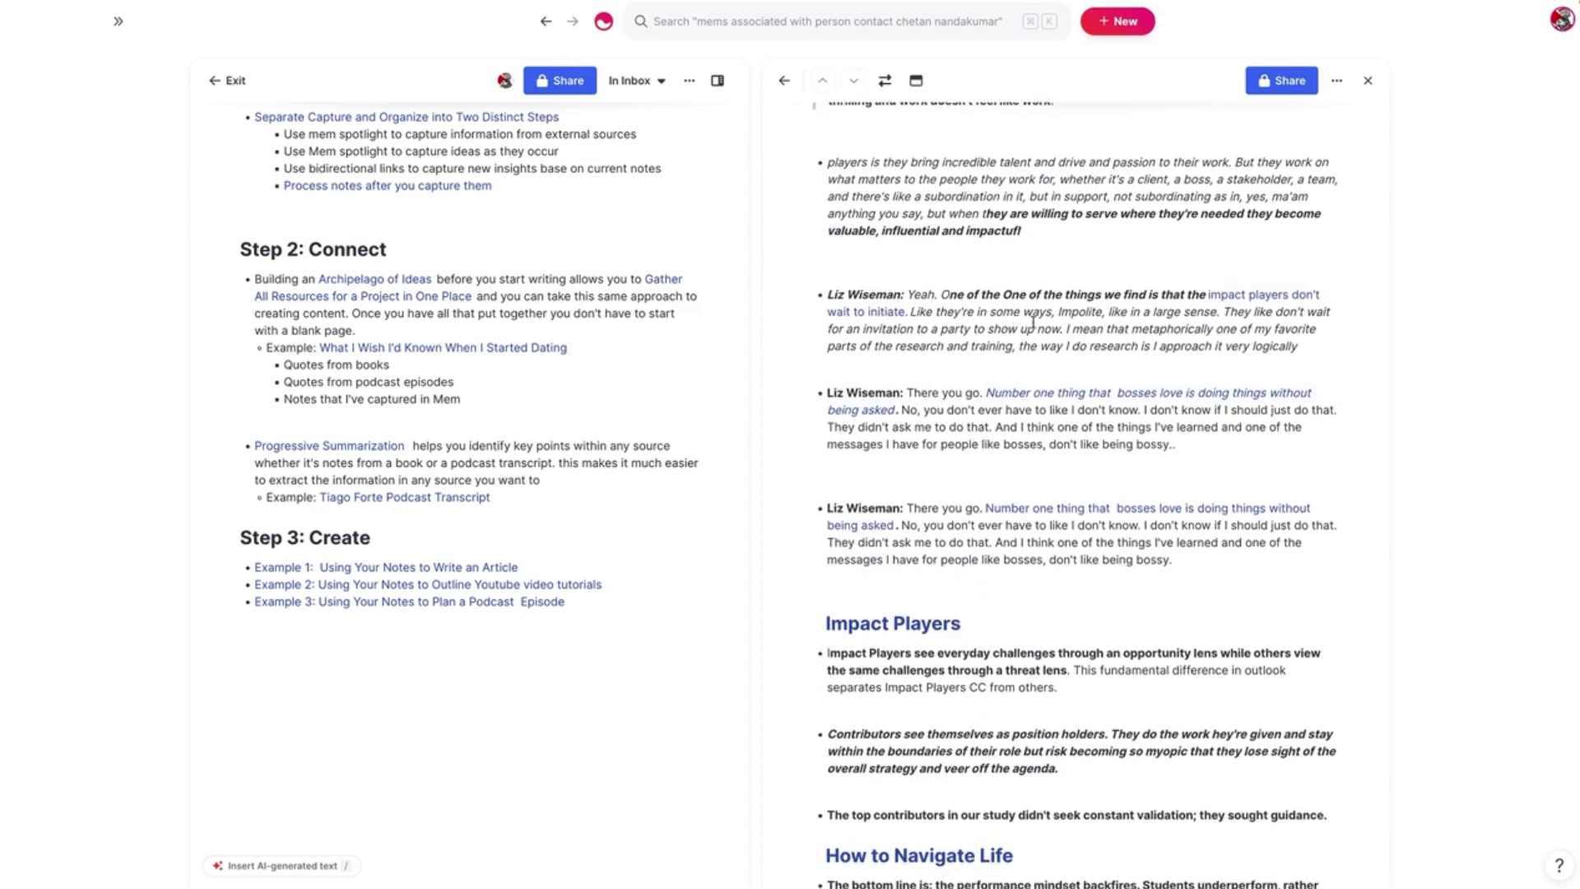
{"action": "scroll", "coordinate": [1177, 406], "scroll_direction": "down", "scroll_amount": 1}
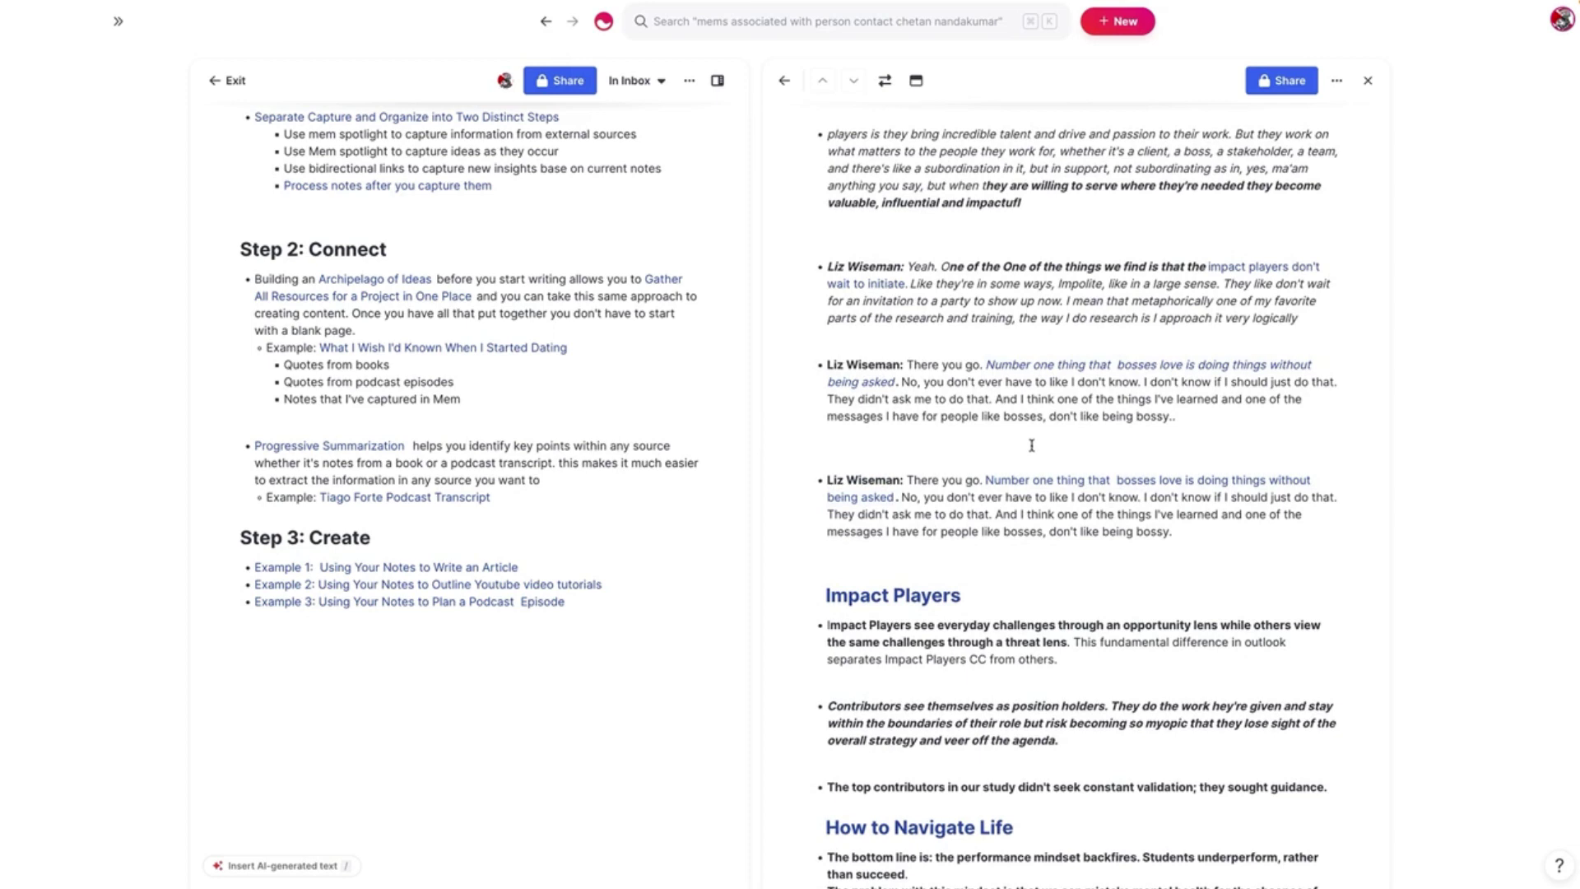
{"action": "scroll", "coordinate": [1031, 446], "scroll_direction": "down", "scroll_amount": 1}
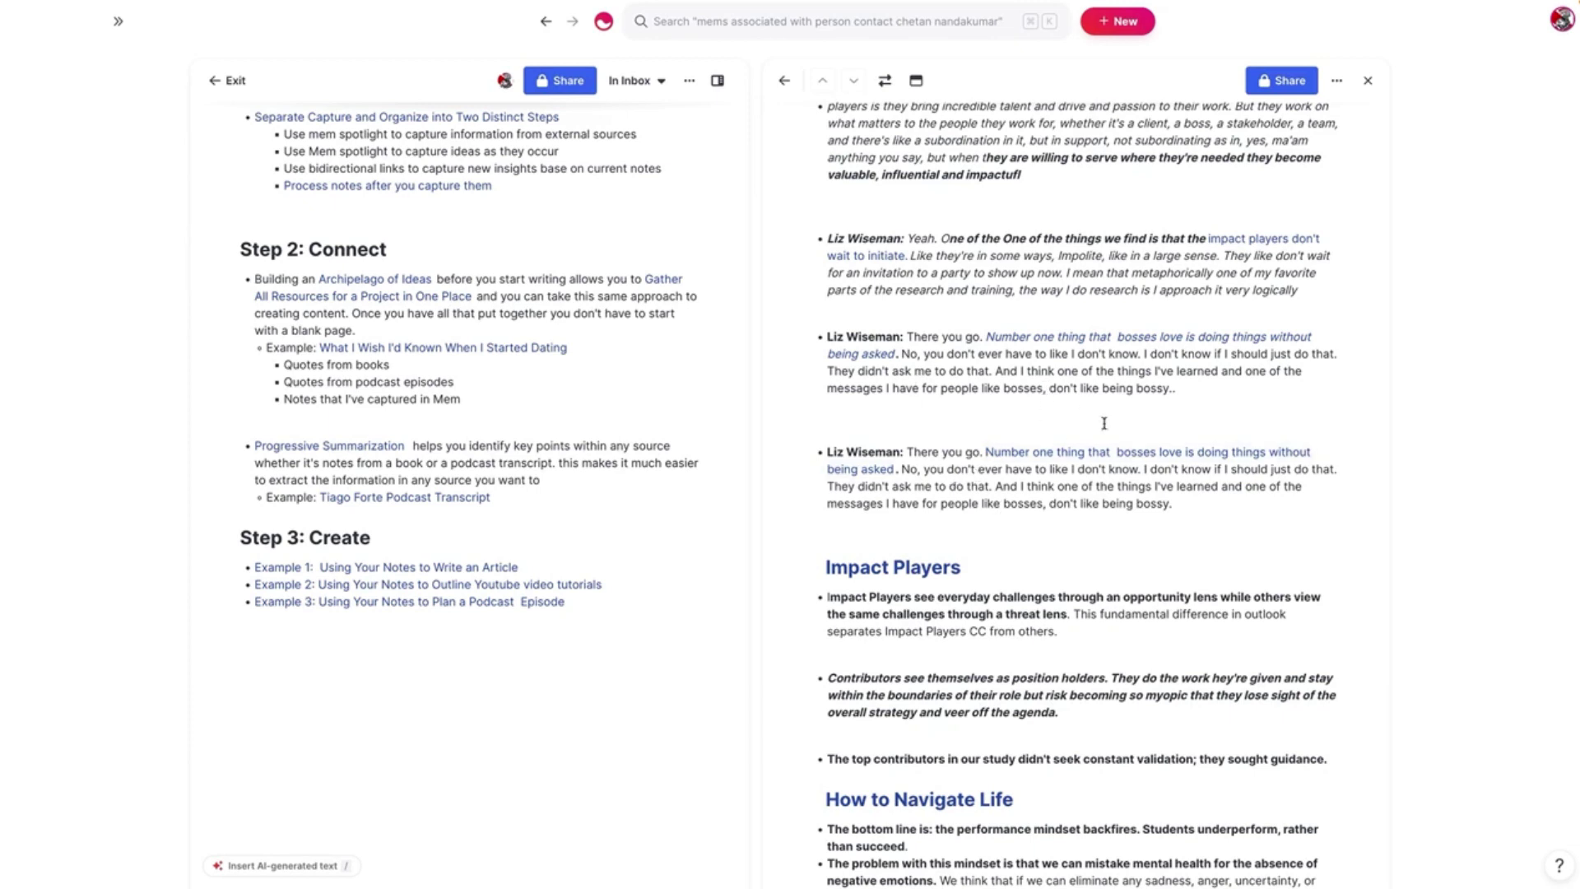
{"action": "scroll", "coordinate": [1059, 337], "scroll_direction": "down", "scroll_amount": 5}
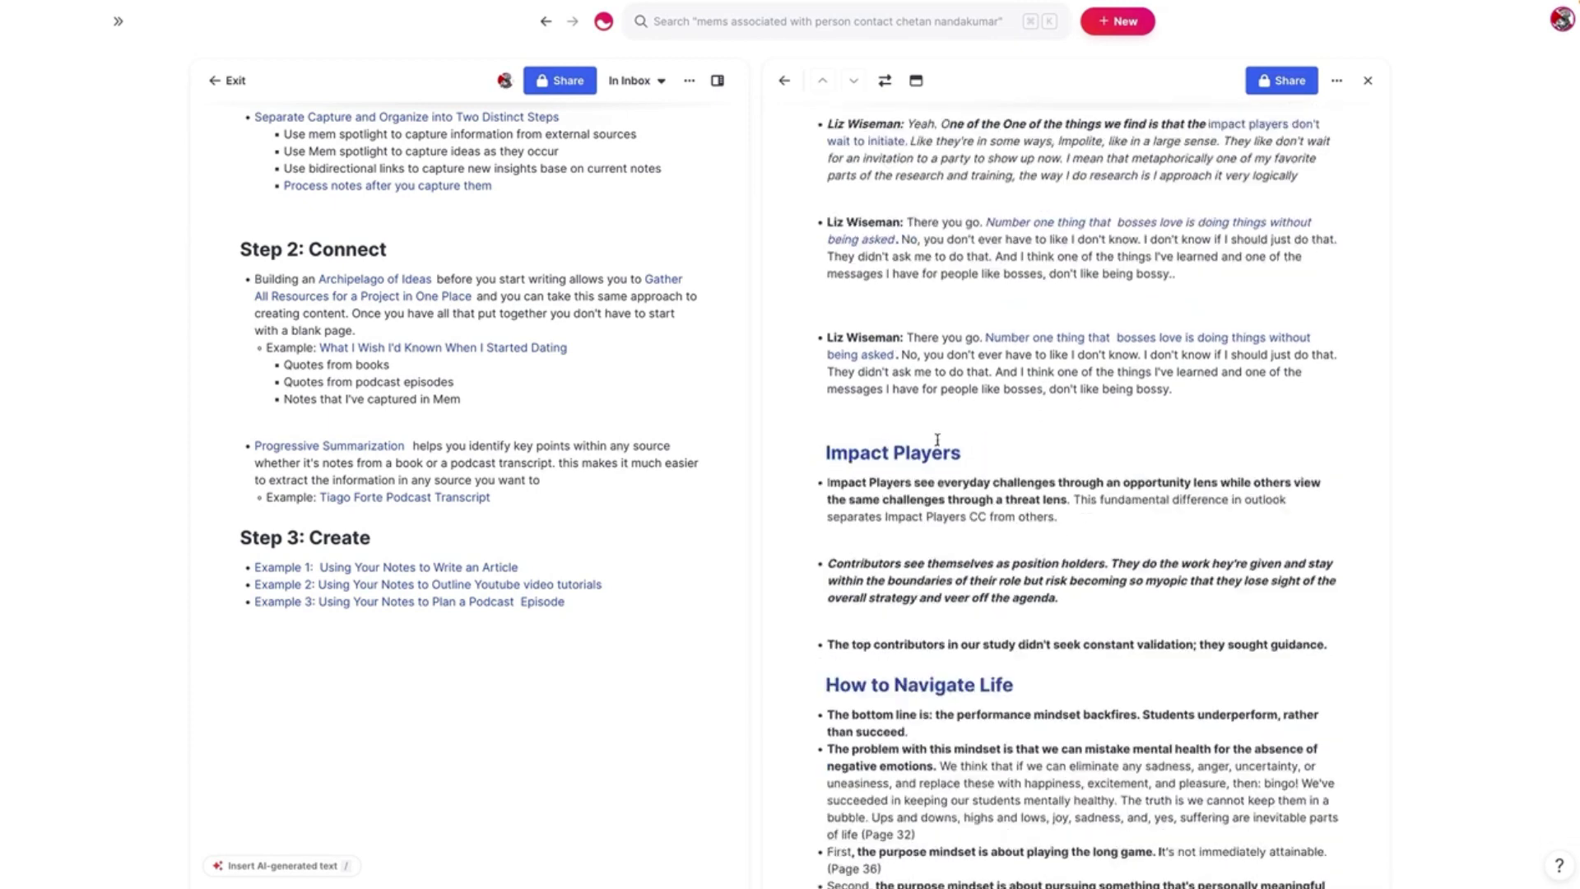
{"action": "scroll", "coordinate": [1065, 354], "scroll_direction": "down", "scroll_amount": 2}
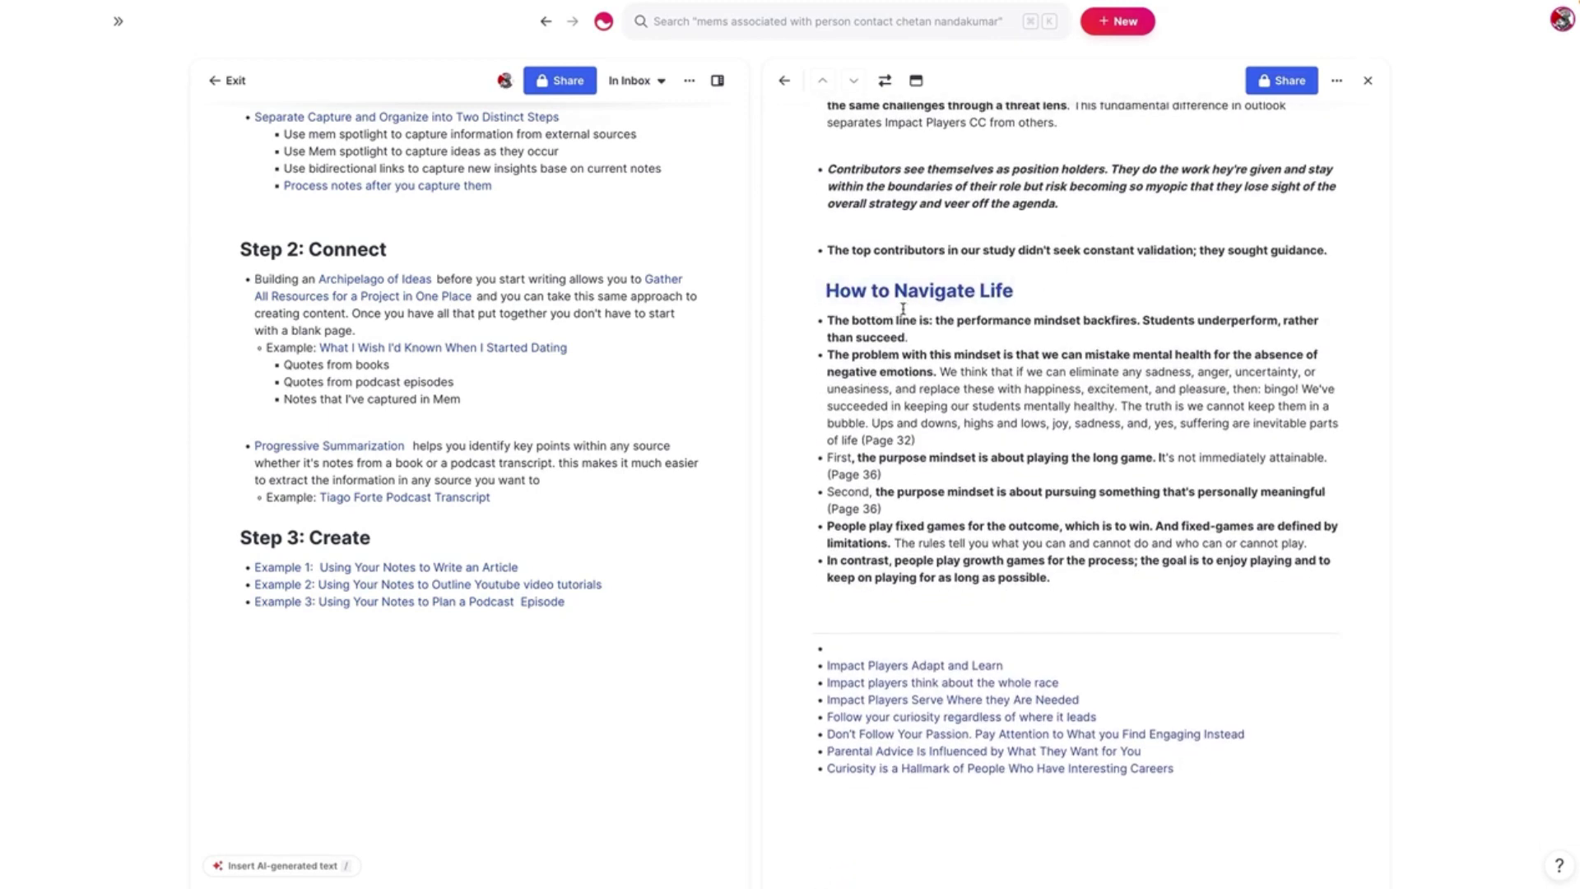
{"action": "scroll", "coordinate": [1030, 329], "scroll_direction": "down", "scroll_amount": 1}
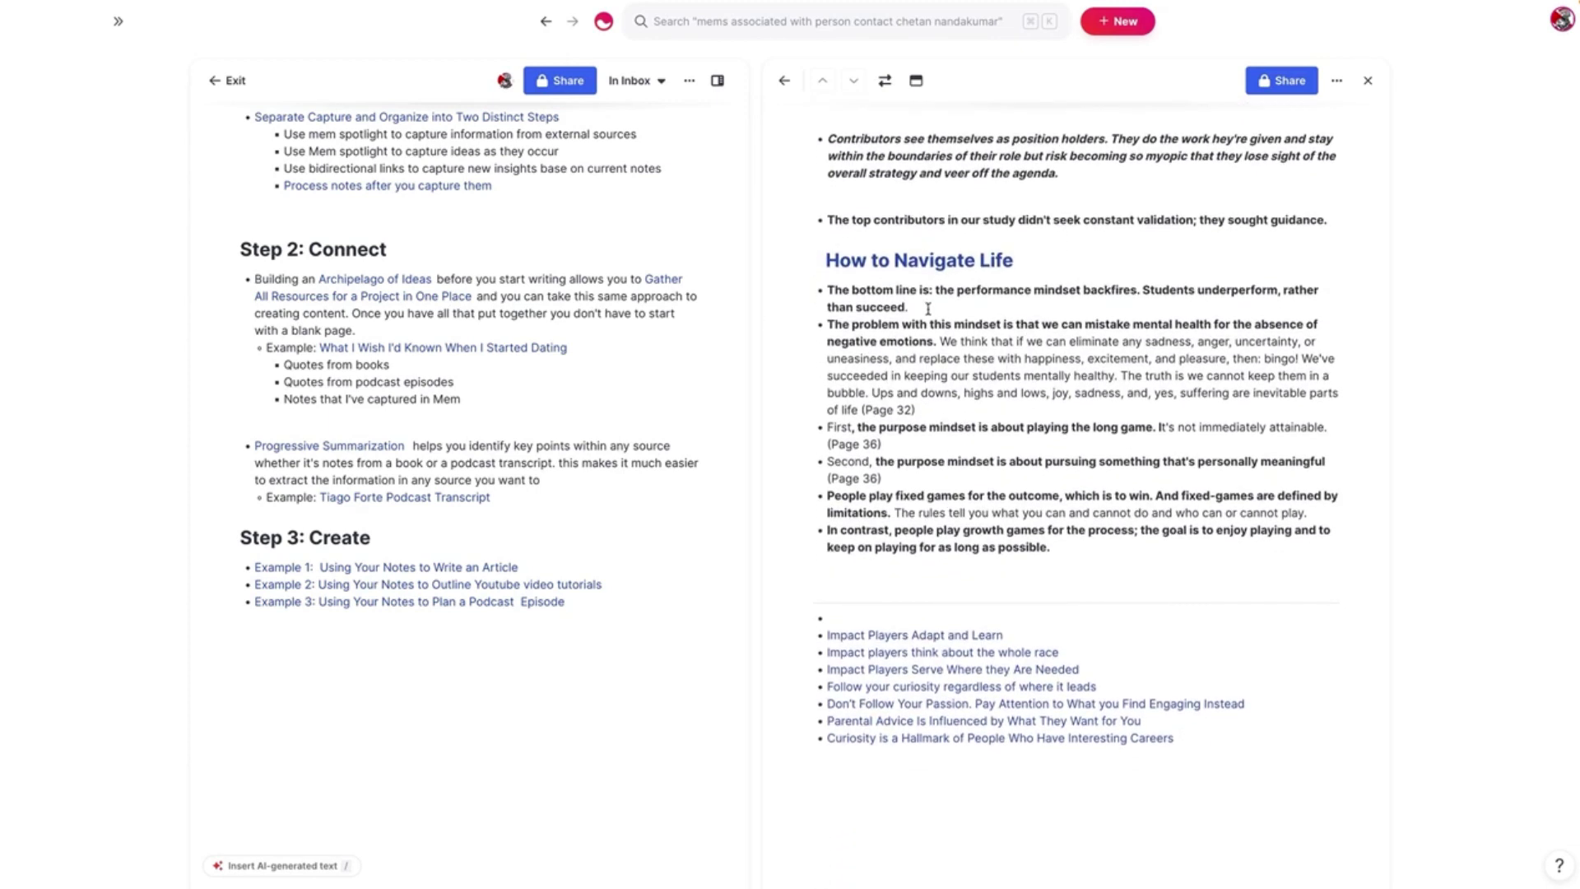
{"action": "scroll", "coordinate": [927, 308], "scroll_direction": "down", "scroll_amount": 2}
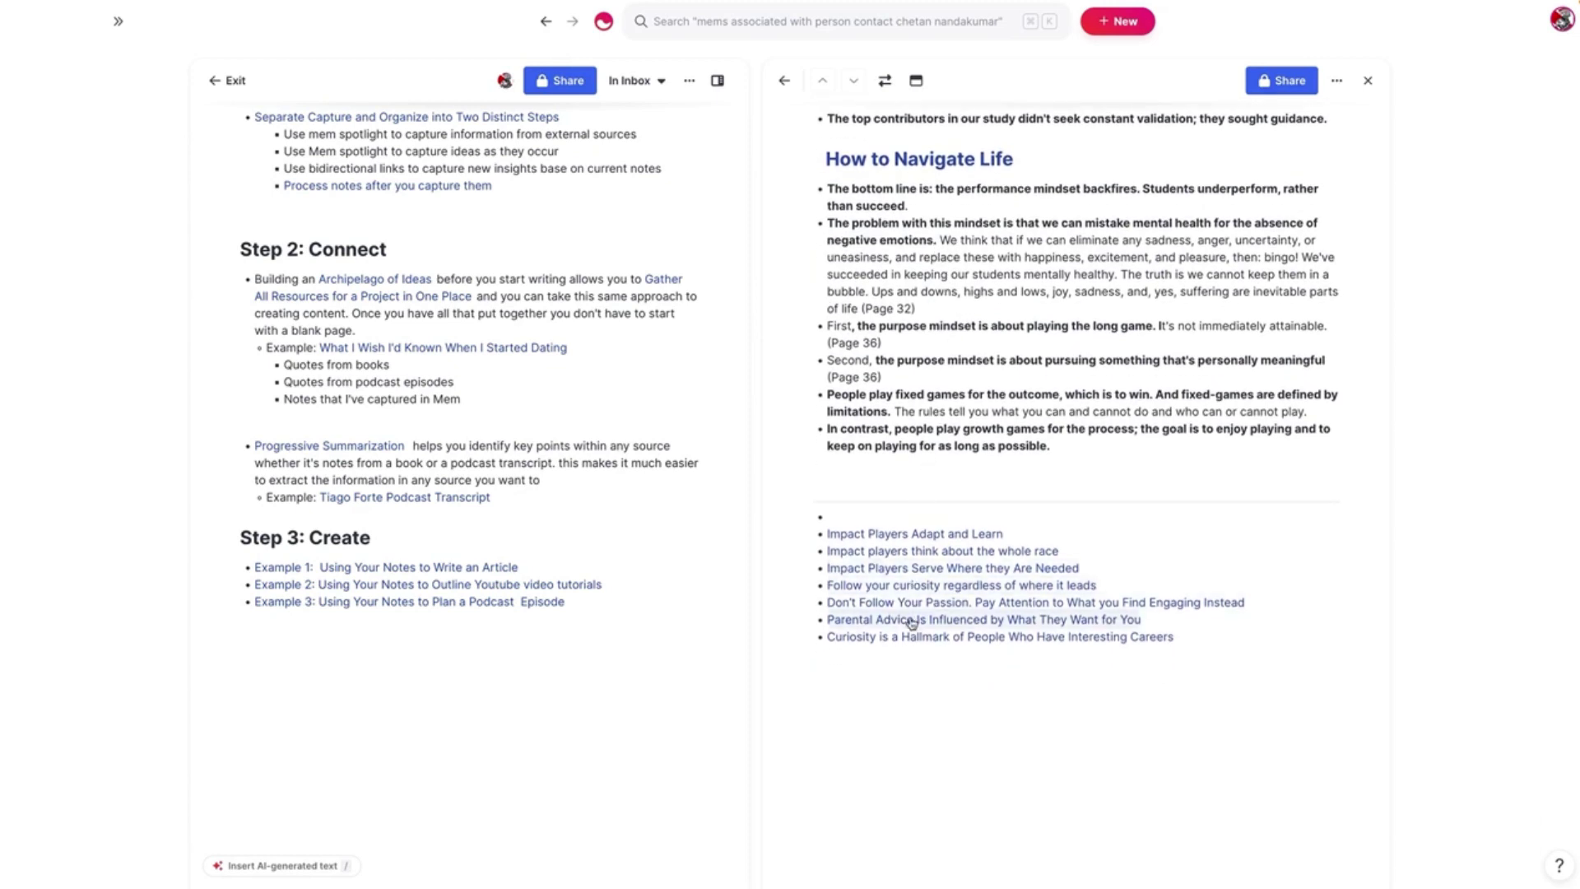
{"action": "scroll", "coordinate": [974, 496], "scroll_direction": "up", "scroll_amount": 2}
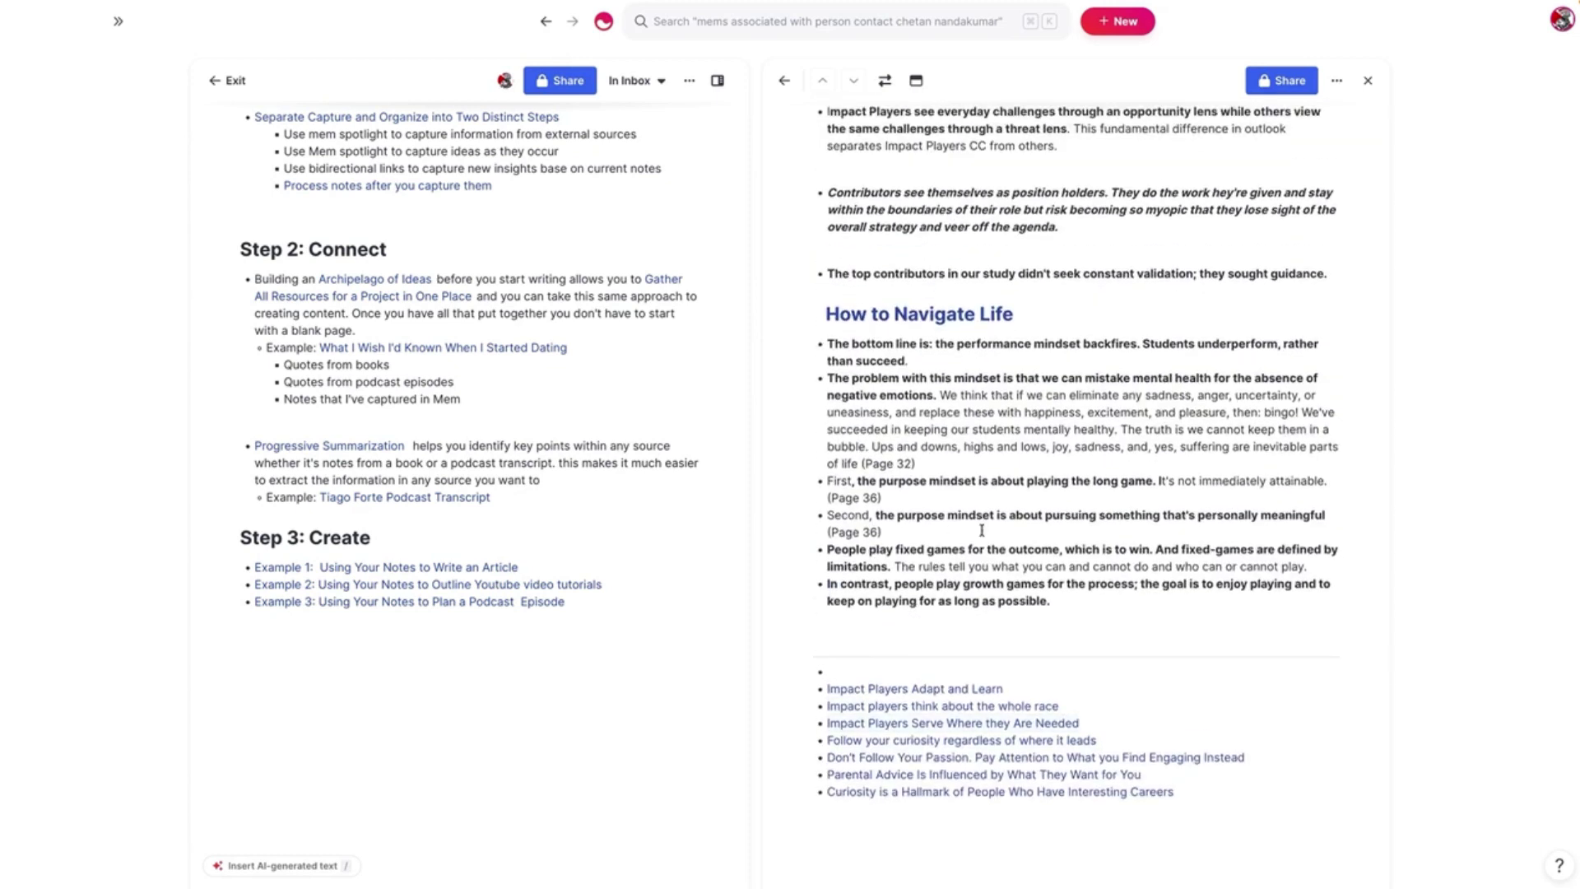
{"action": "scroll", "coordinate": [982, 529], "scroll_direction": "up", "scroll_amount": 10}
{"action": "scroll", "coordinate": [965, 481], "scroll_direction": "up", "scroll_amount": 3}
{"action": "scroll", "coordinate": [1036, 476], "scroll_direction": "down", "scroll_amount": 9}
{"action": "scroll", "coordinate": [1037, 477], "scroll_direction": "down", "scroll_amount": 7}
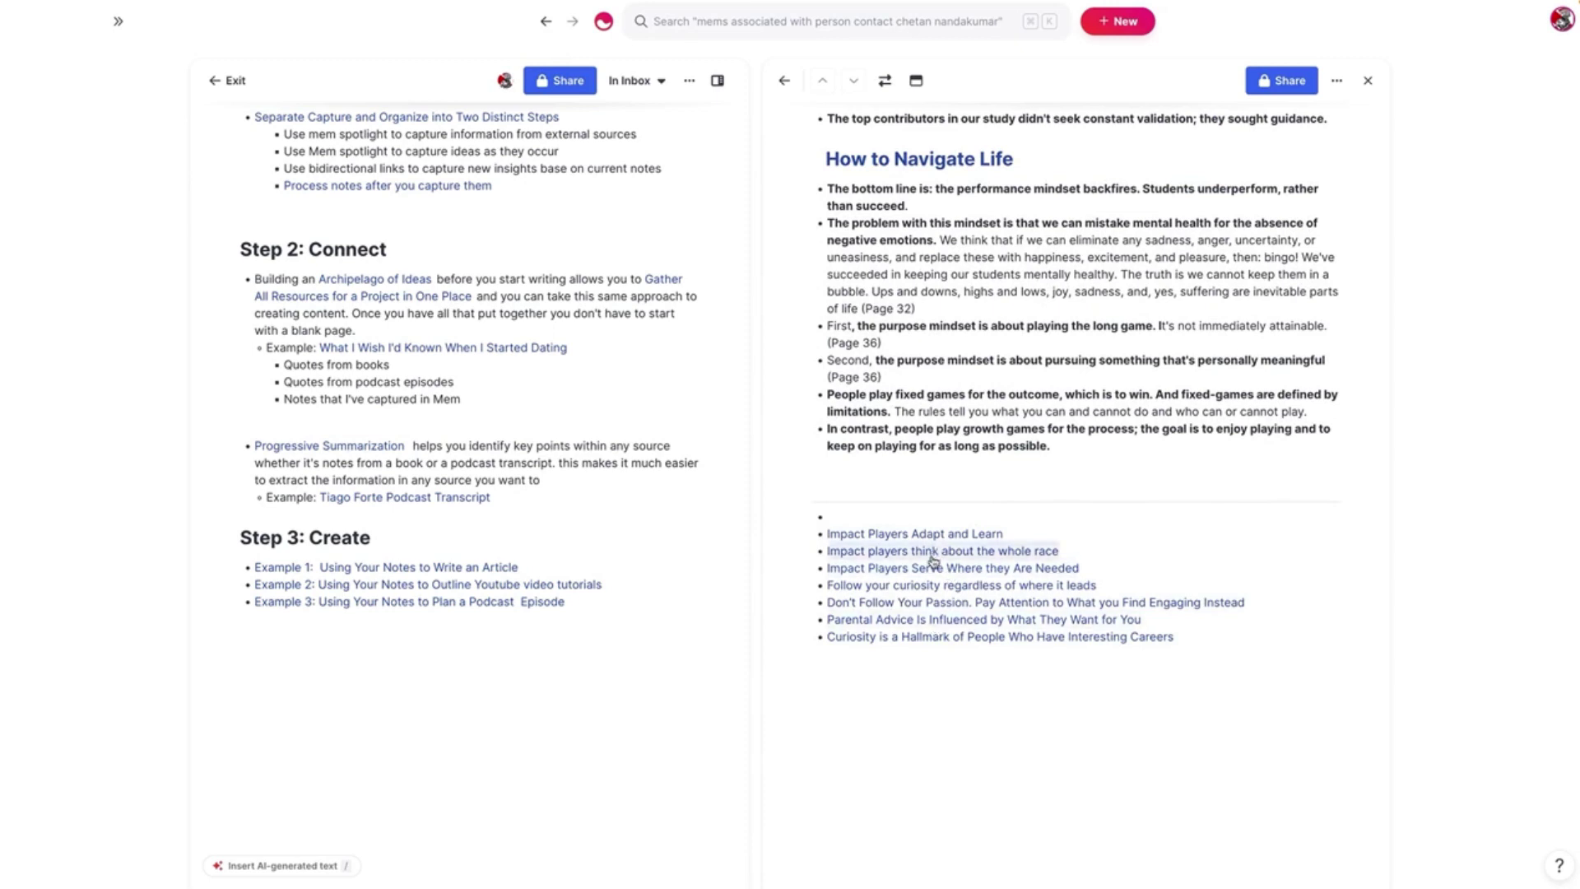
{"action": "scroll", "coordinate": [987, 532], "scroll_direction": "up", "scroll_amount": 2}
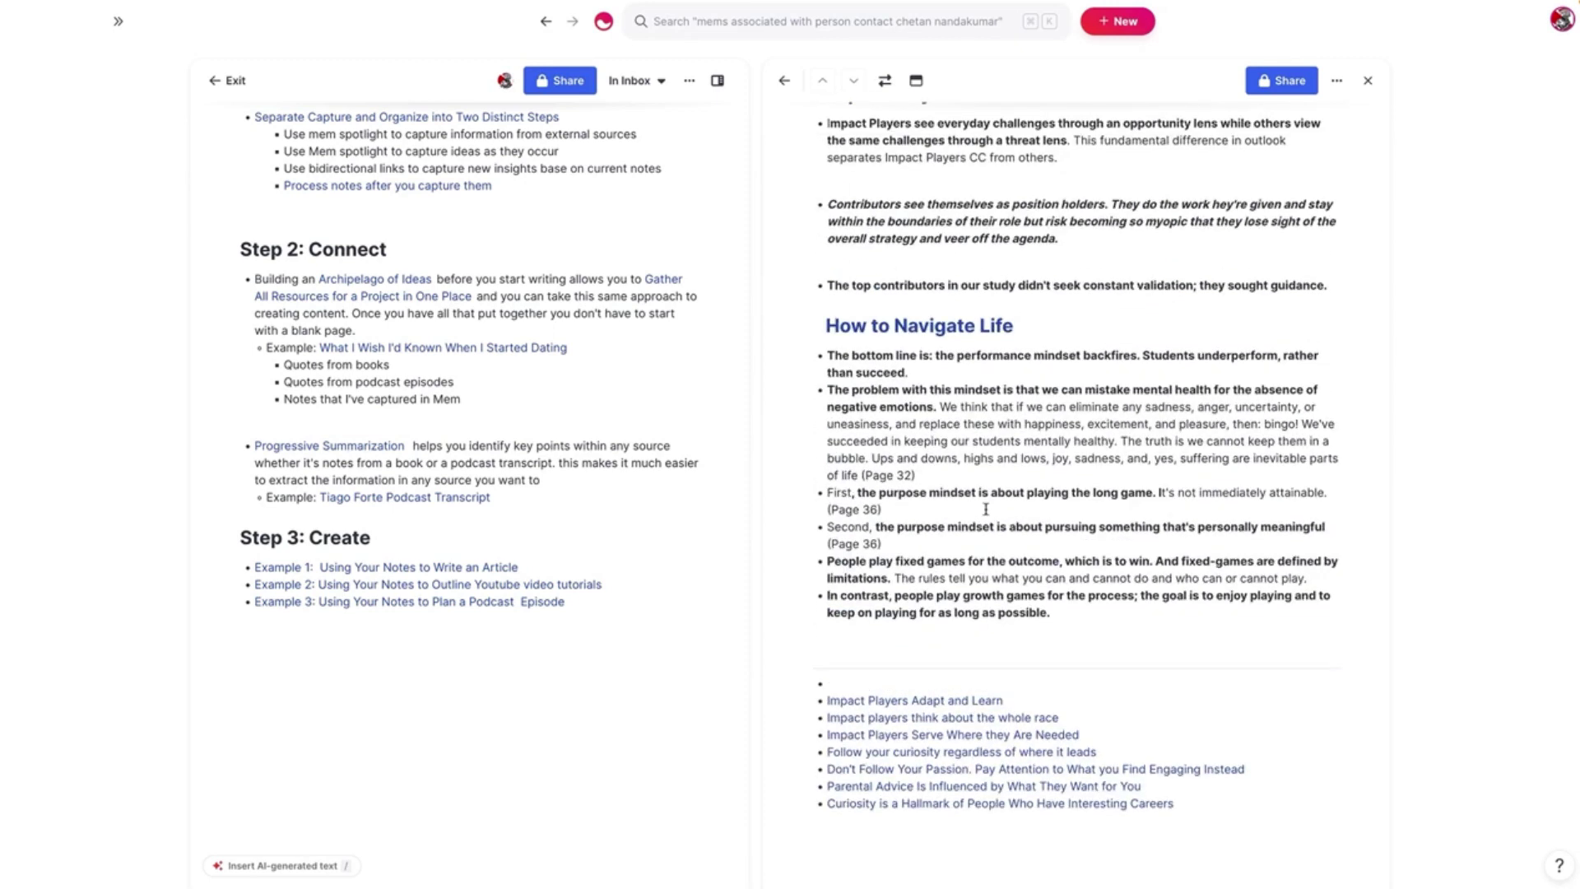
{"action": "scroll", "coordinate": [970, 344], "scroll_direction": "up", "scroll_amount": 13}
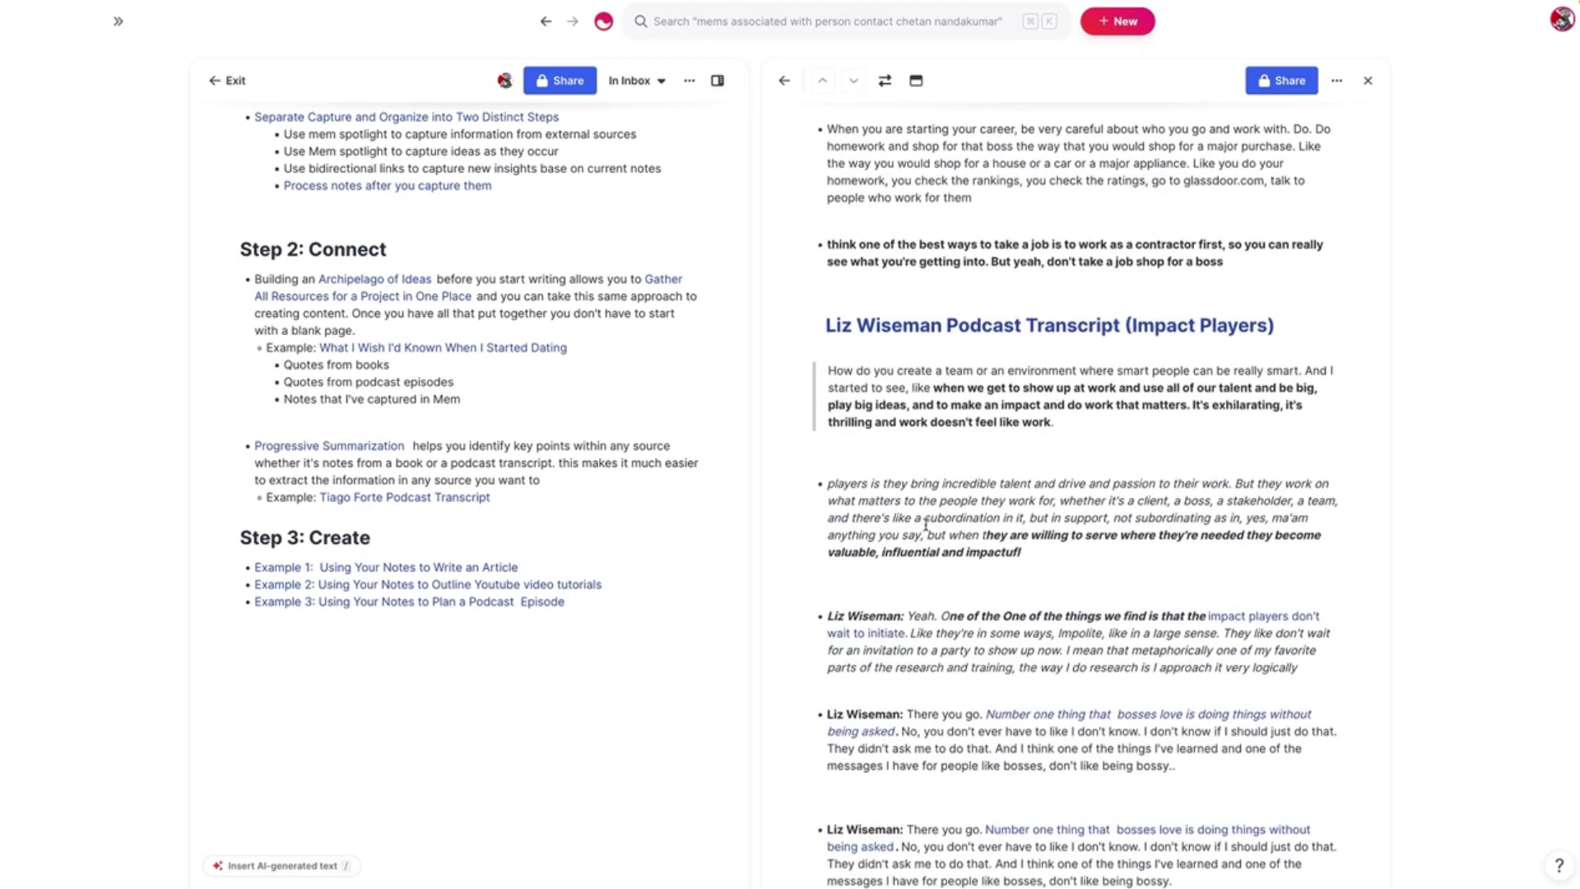
{"action": "scroll", "coordinate": [975, 395], "scroll_direction": "up", "scroll_amount": 2}
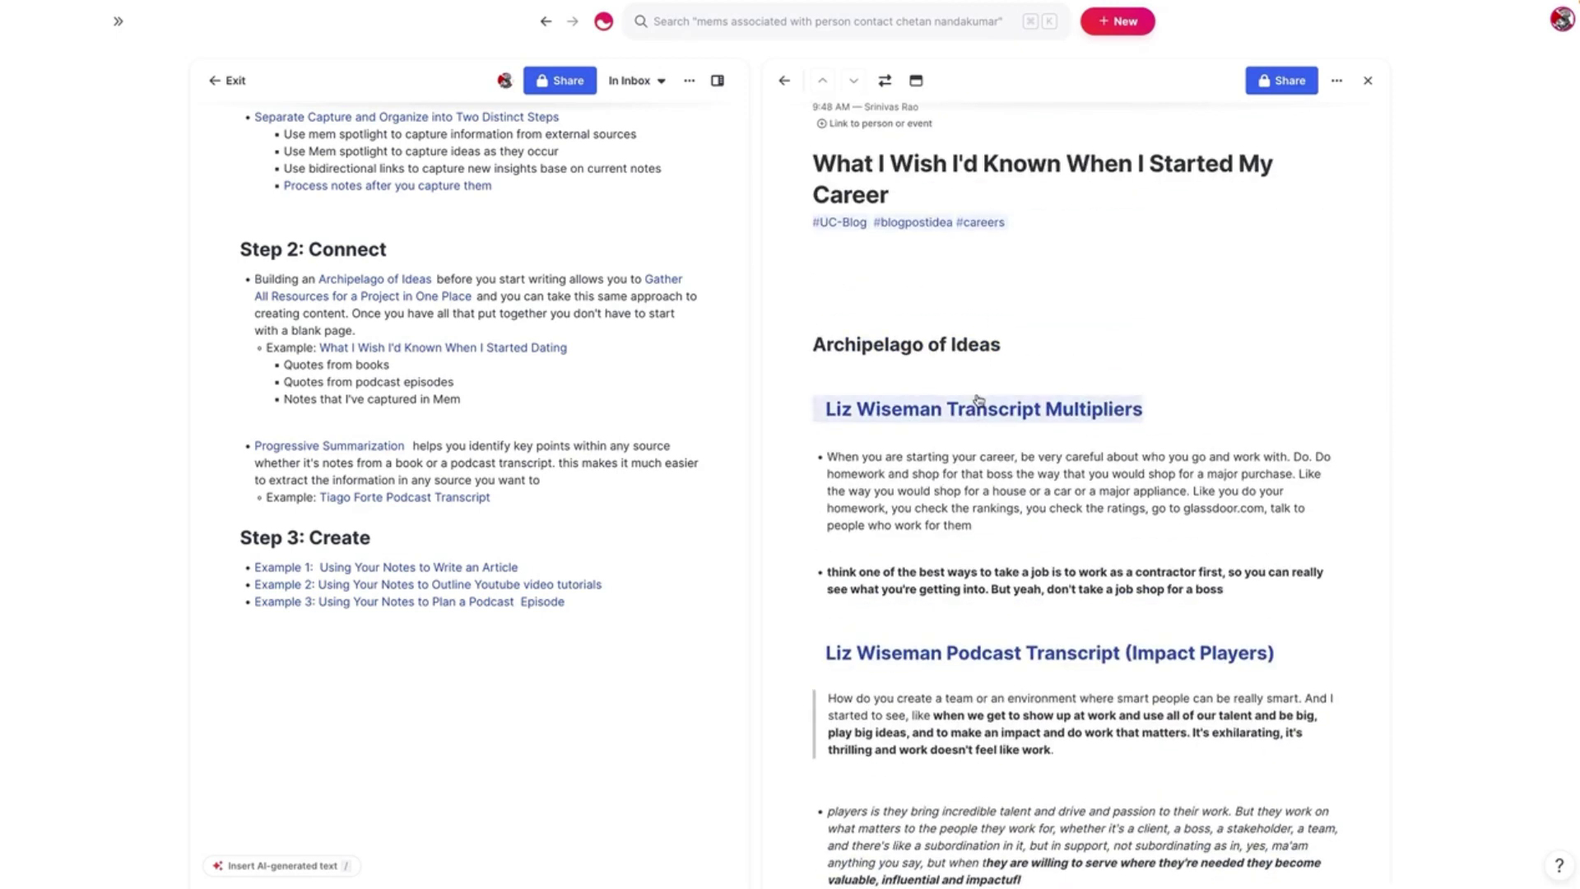
{"action": "left_click", "coordinate": [982, 296]}
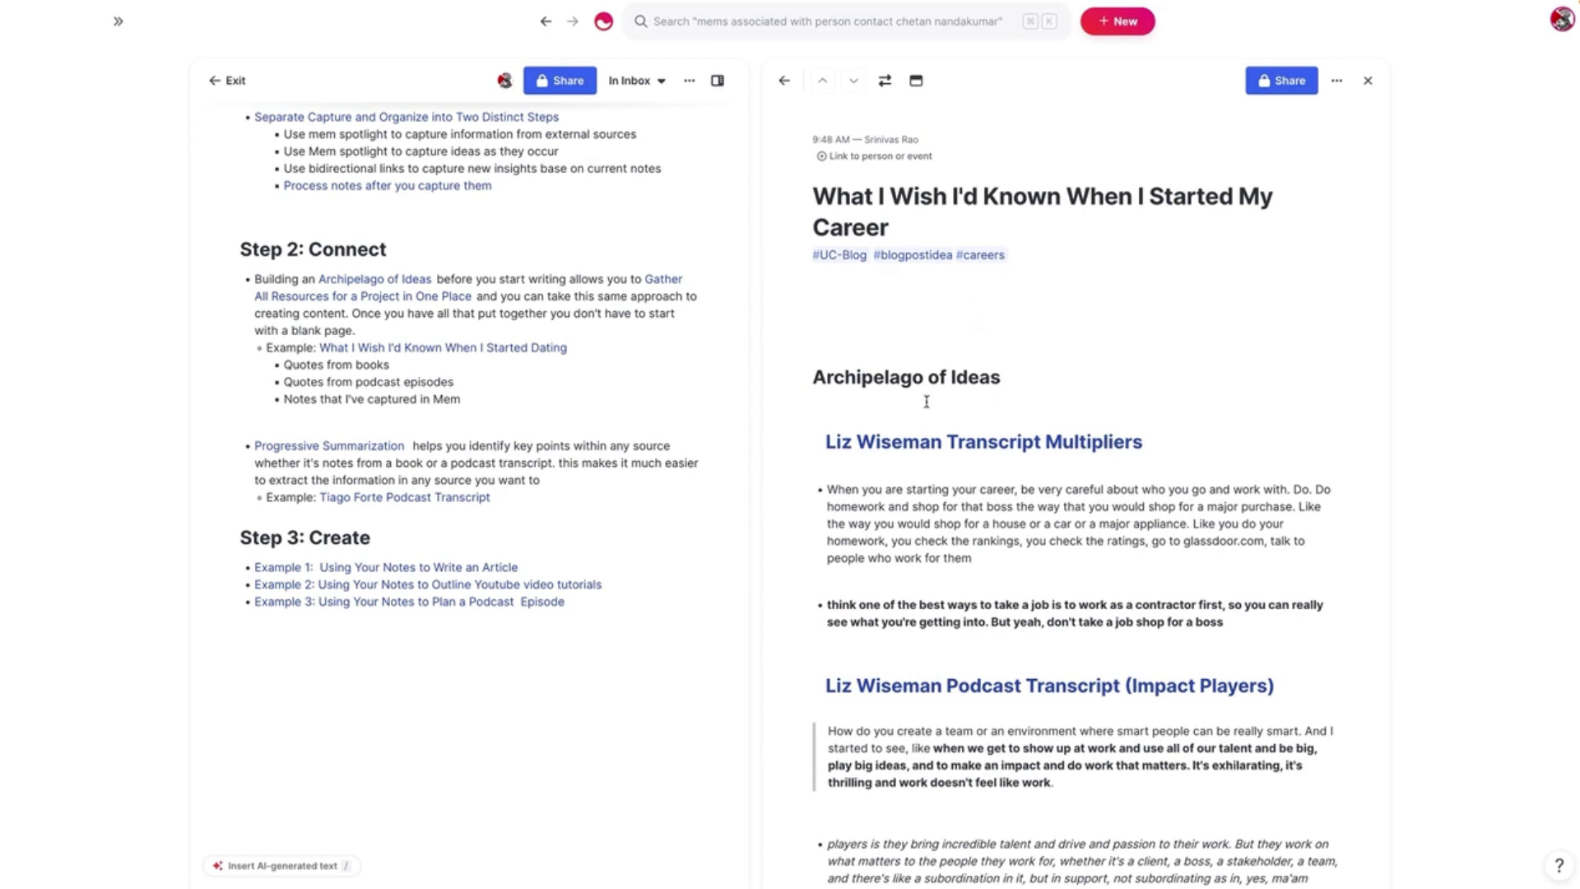
{"action": "scroll", "coordinate": [946, 329], "scroll_direction": "down", "scroll_amount": 1}
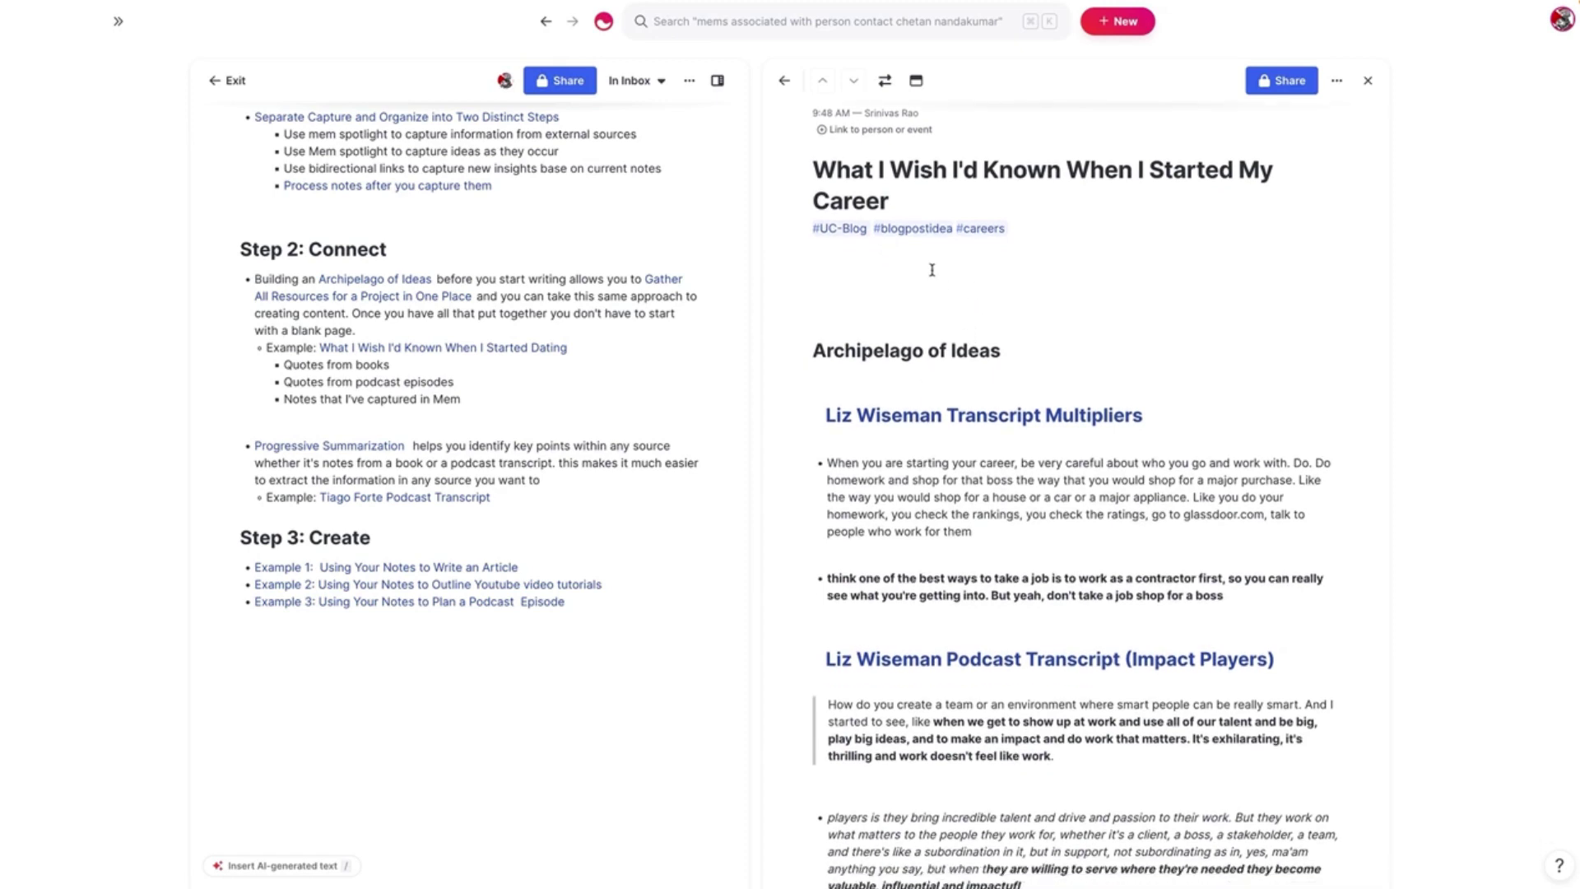
{"action": "scroll", "coordinate": [932, 271], "scroll_direction": "down", "scroll_amount": 2}
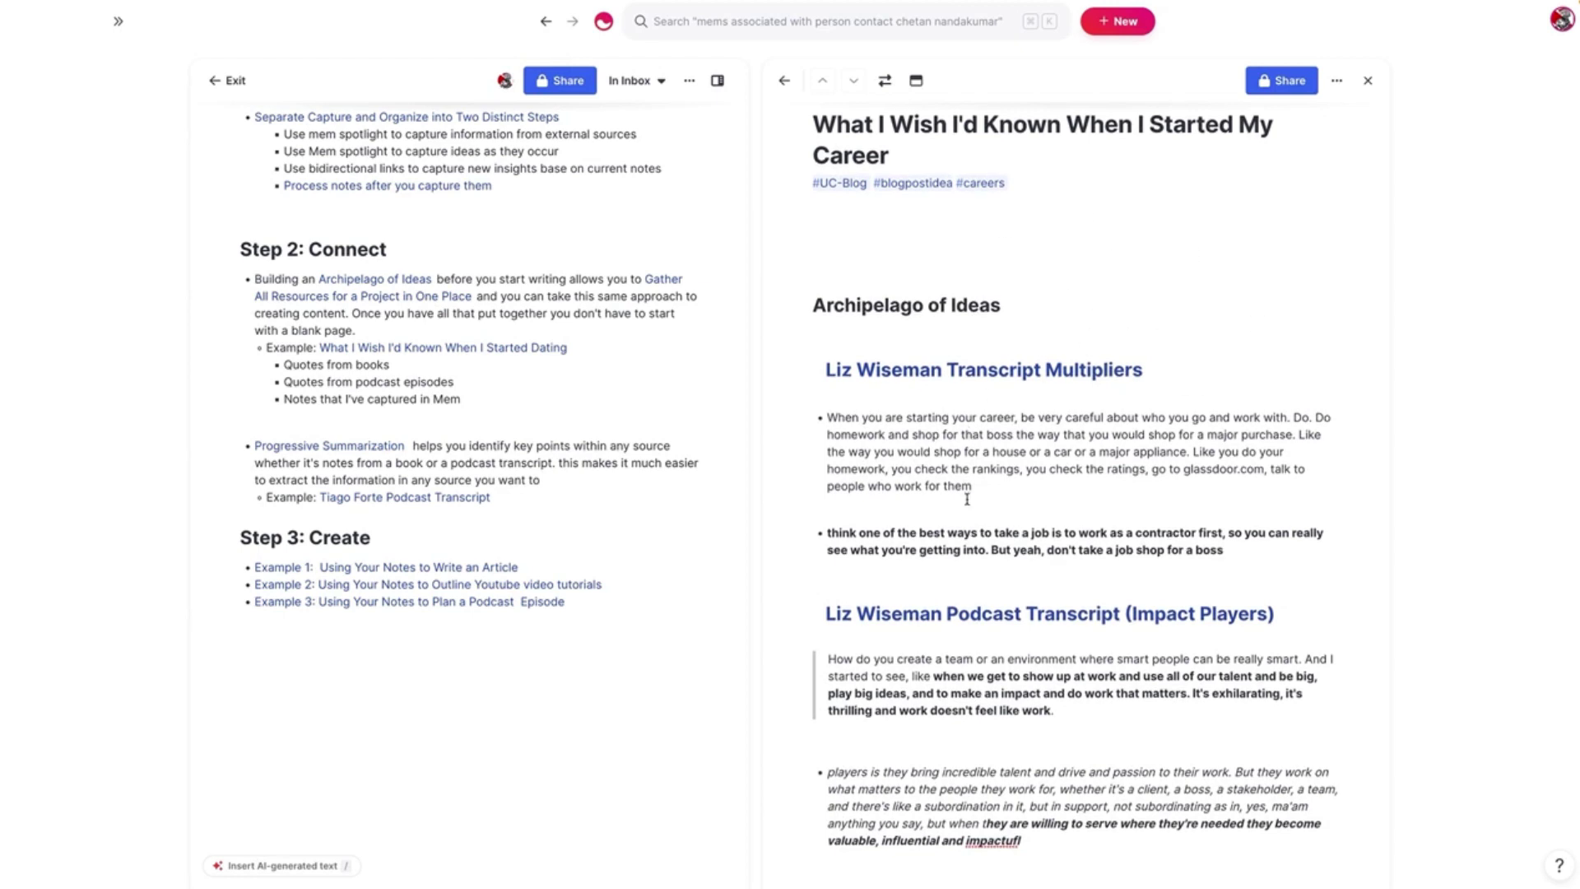
{"action": "scroll", "coordinate": [971, 465], "scroll_direction": "down", "scroll_amount": 1}
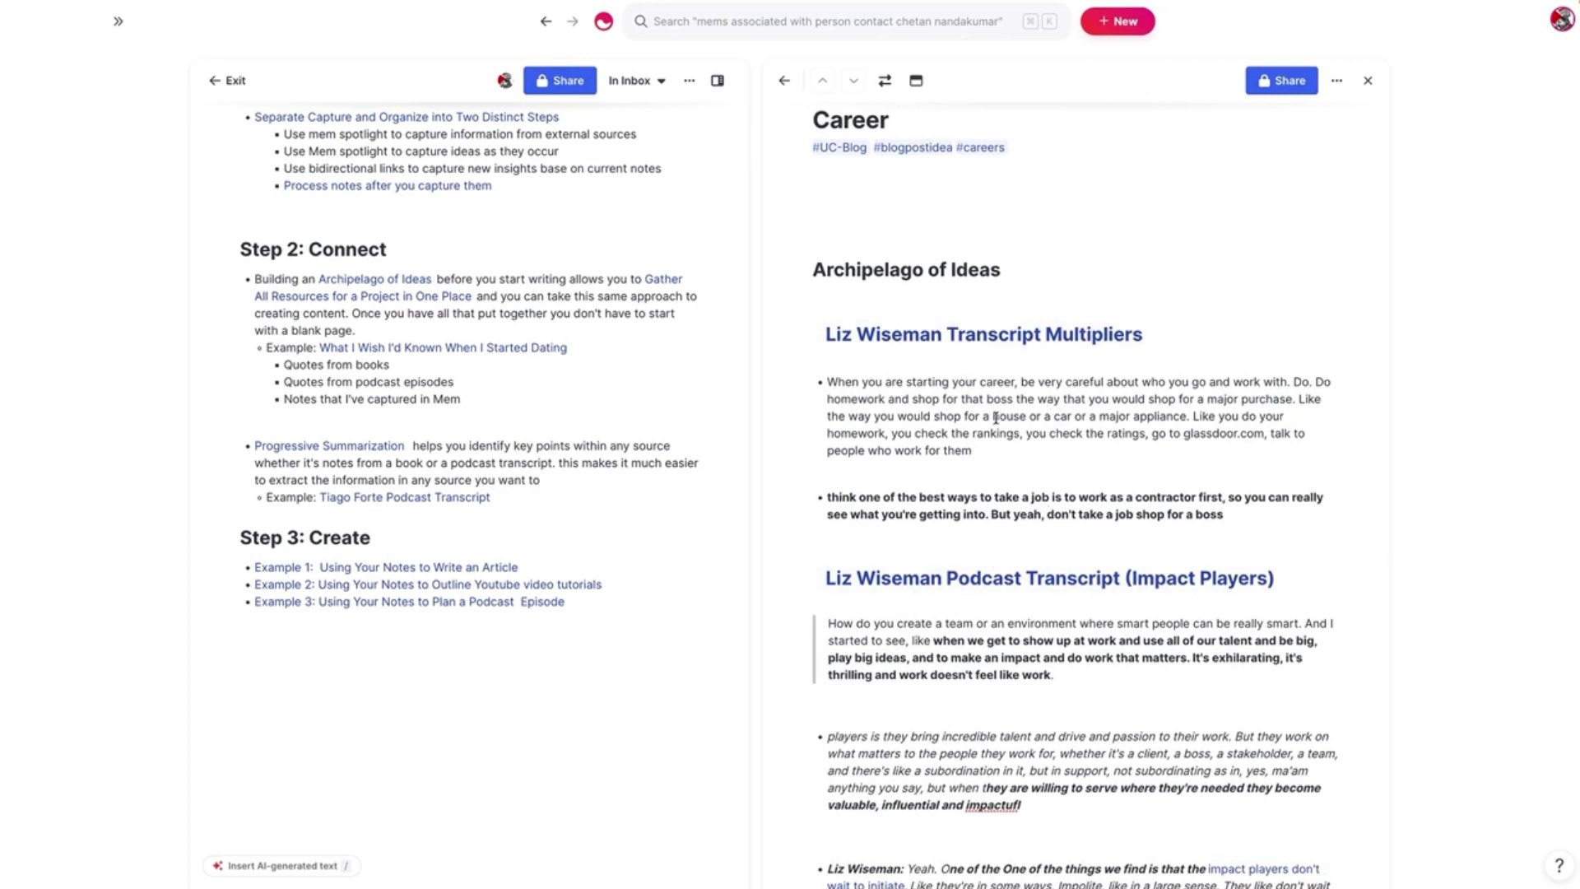
{"action": "scroll", "coordinate": [996, 418], "scroll_direction": "down", "scroll_amount": 1}
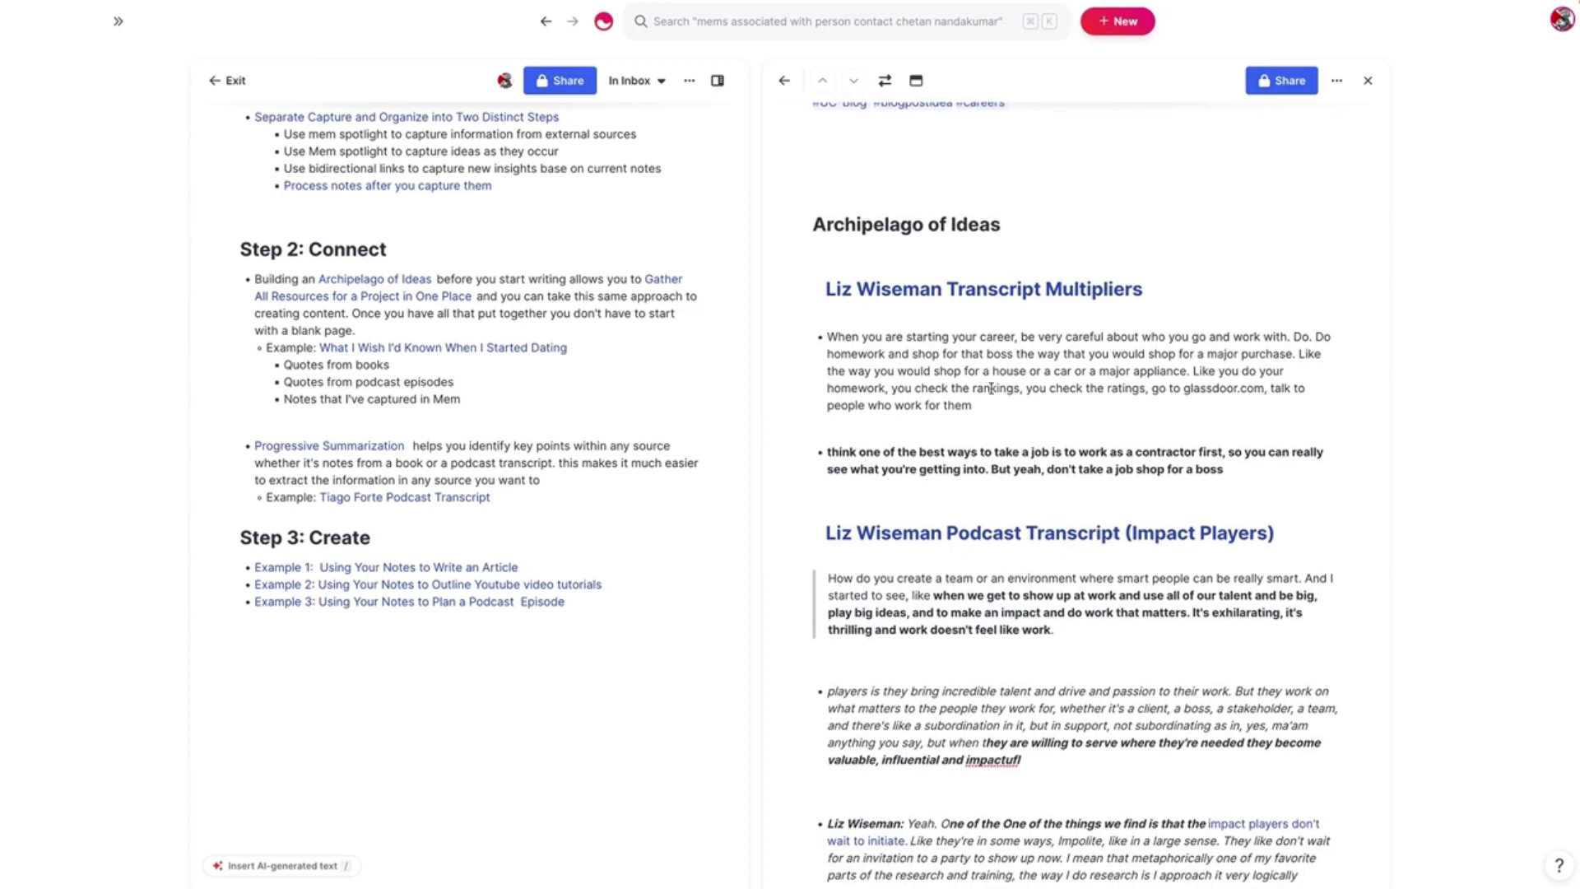
{"action": "scroll", "coordinate": [1004, 415], "scroll_direction": "up", "scroll_amount": 3}
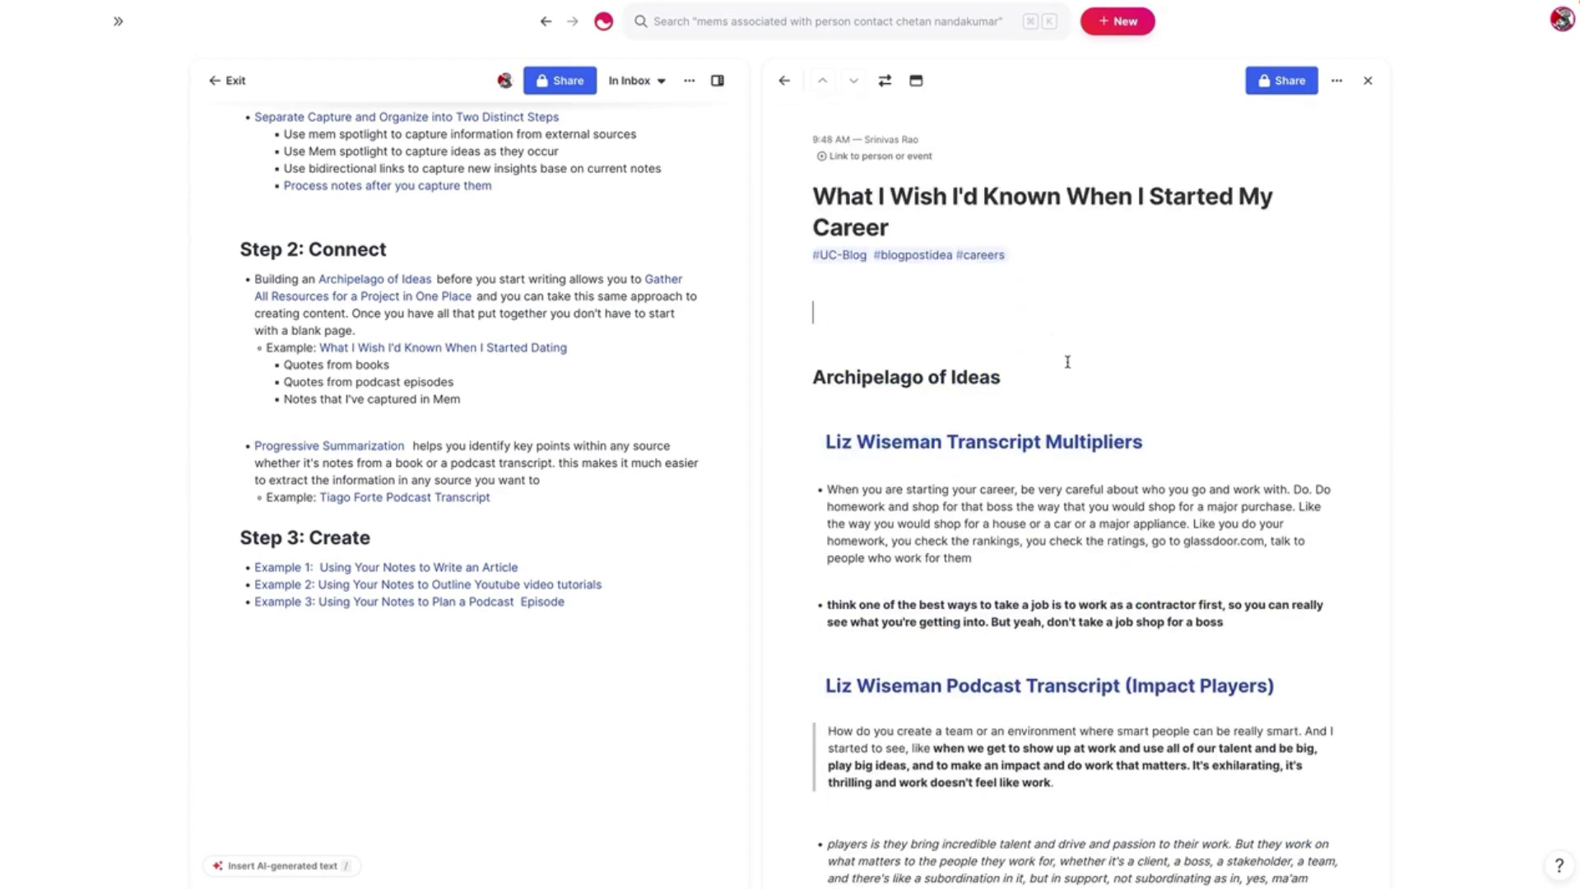
{"action": "scroll", "coordinate": [1044, 461], "scroll_direction": "down", "scroll_amount": 1}
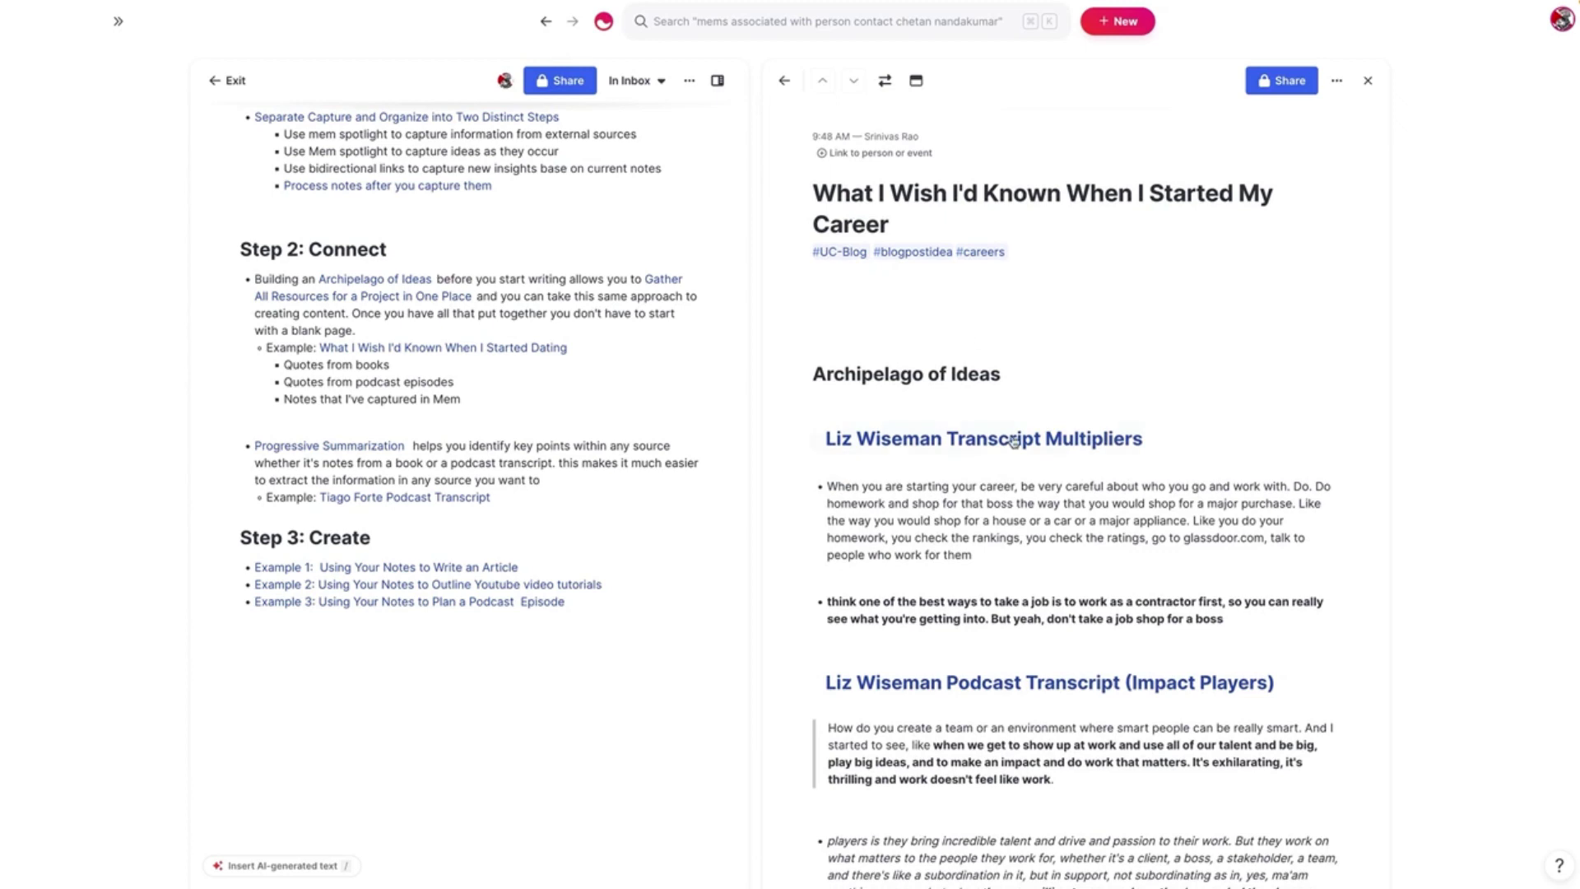
Step: Reach the Design Workflows note via Example 2's #MYO-Youtube Video tag and swap it into the main pane
{"action": "left_click", "coordinate": [1368, 86]}
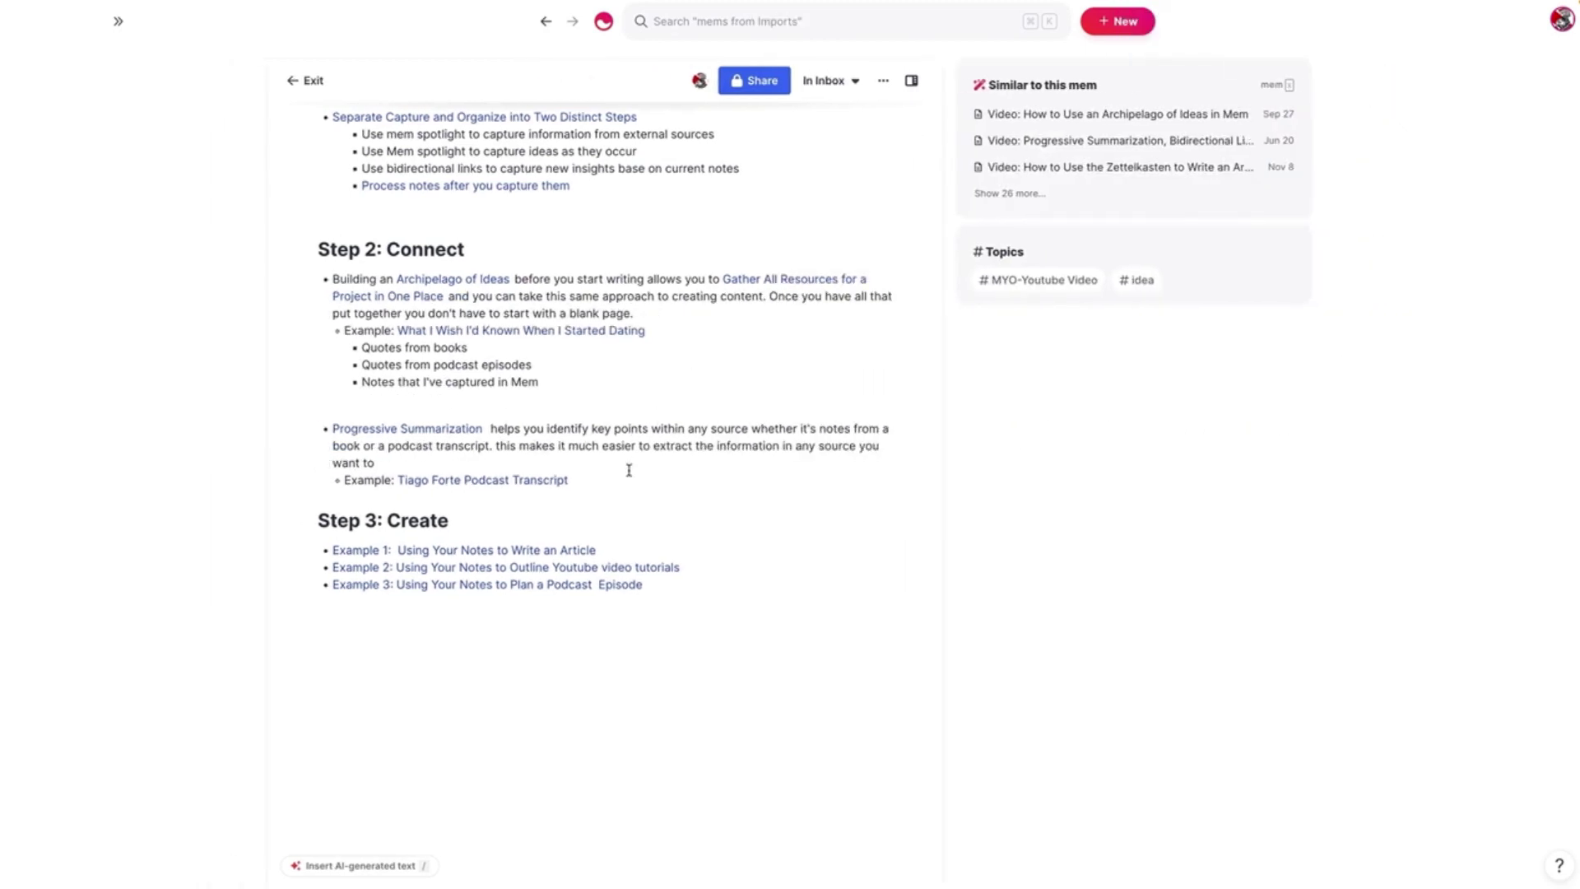
{"action": "left_click", "coordinate": [606, 567]}
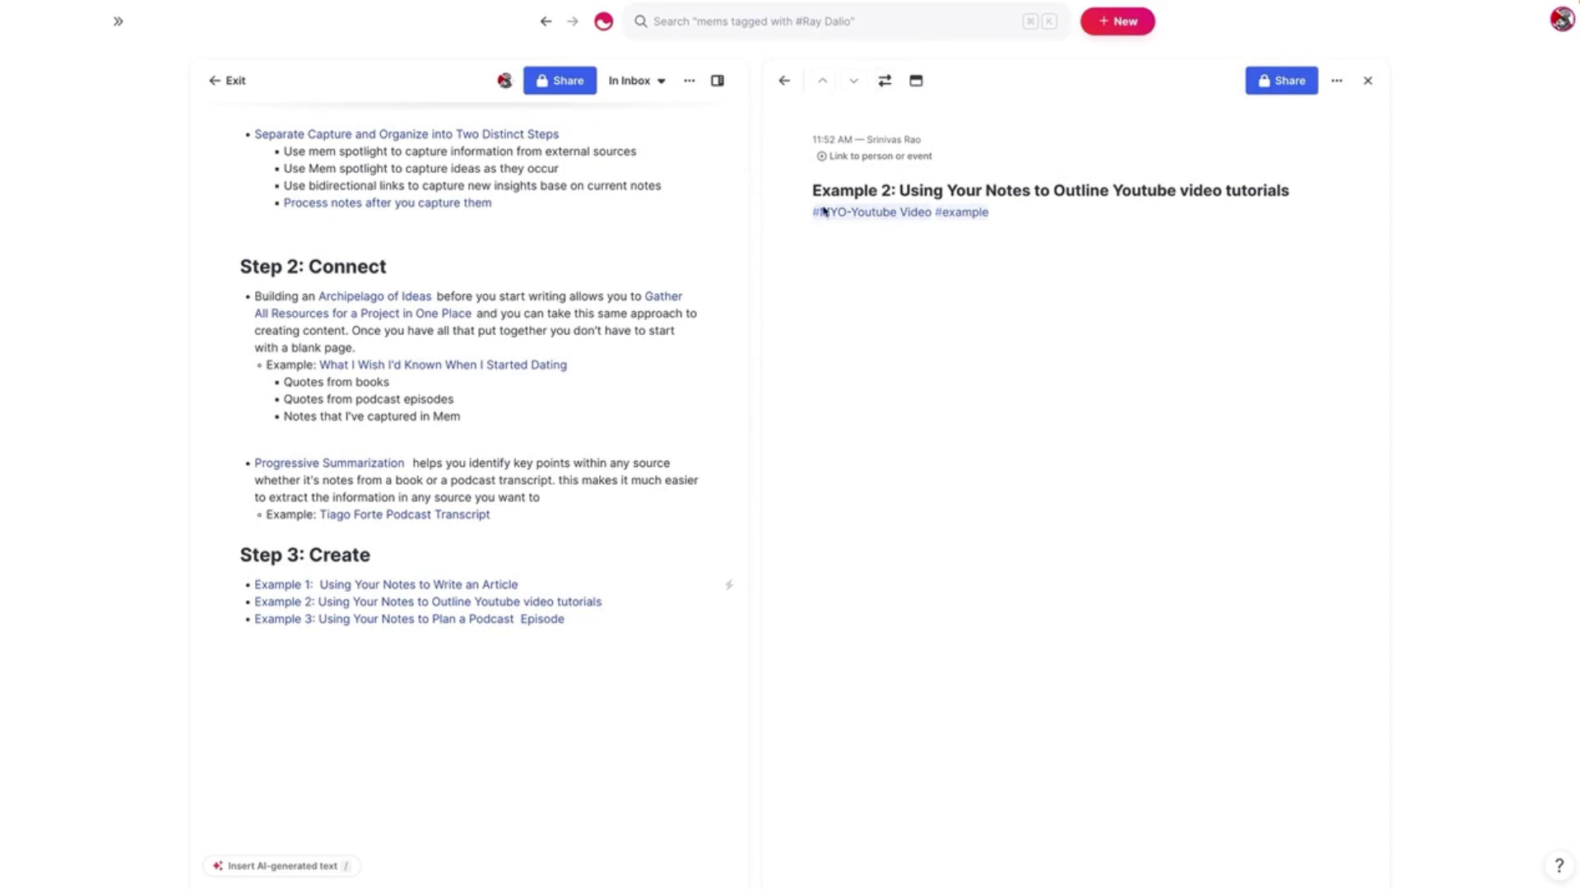
{"action": "left_click", "coordinate": [884, 216]}
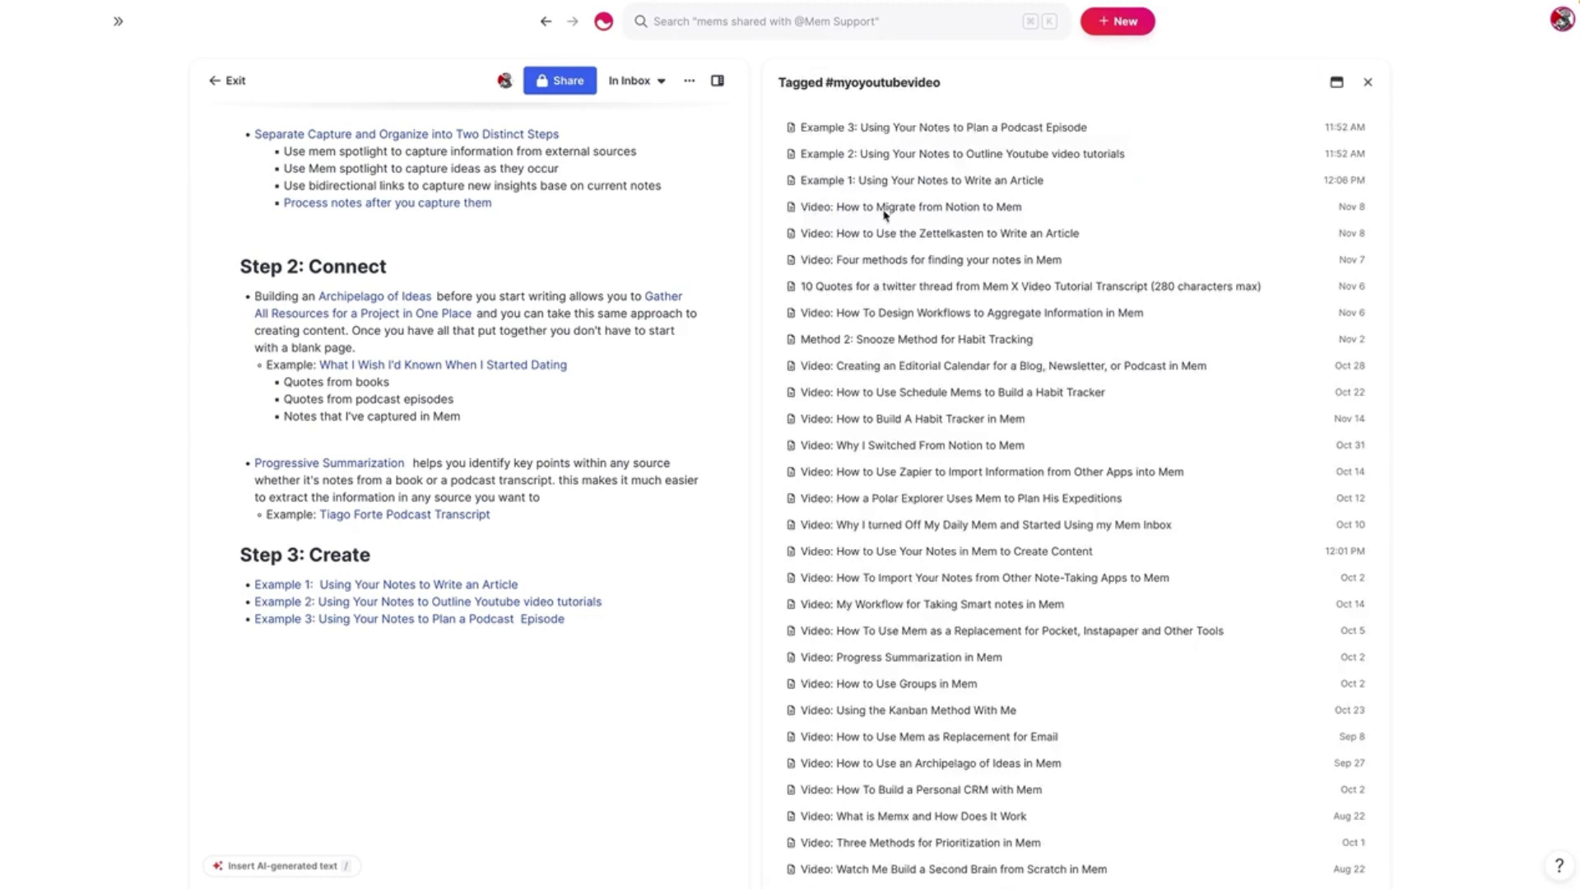
{"action": "mouse_move", "coordinate": [1108, 315]}
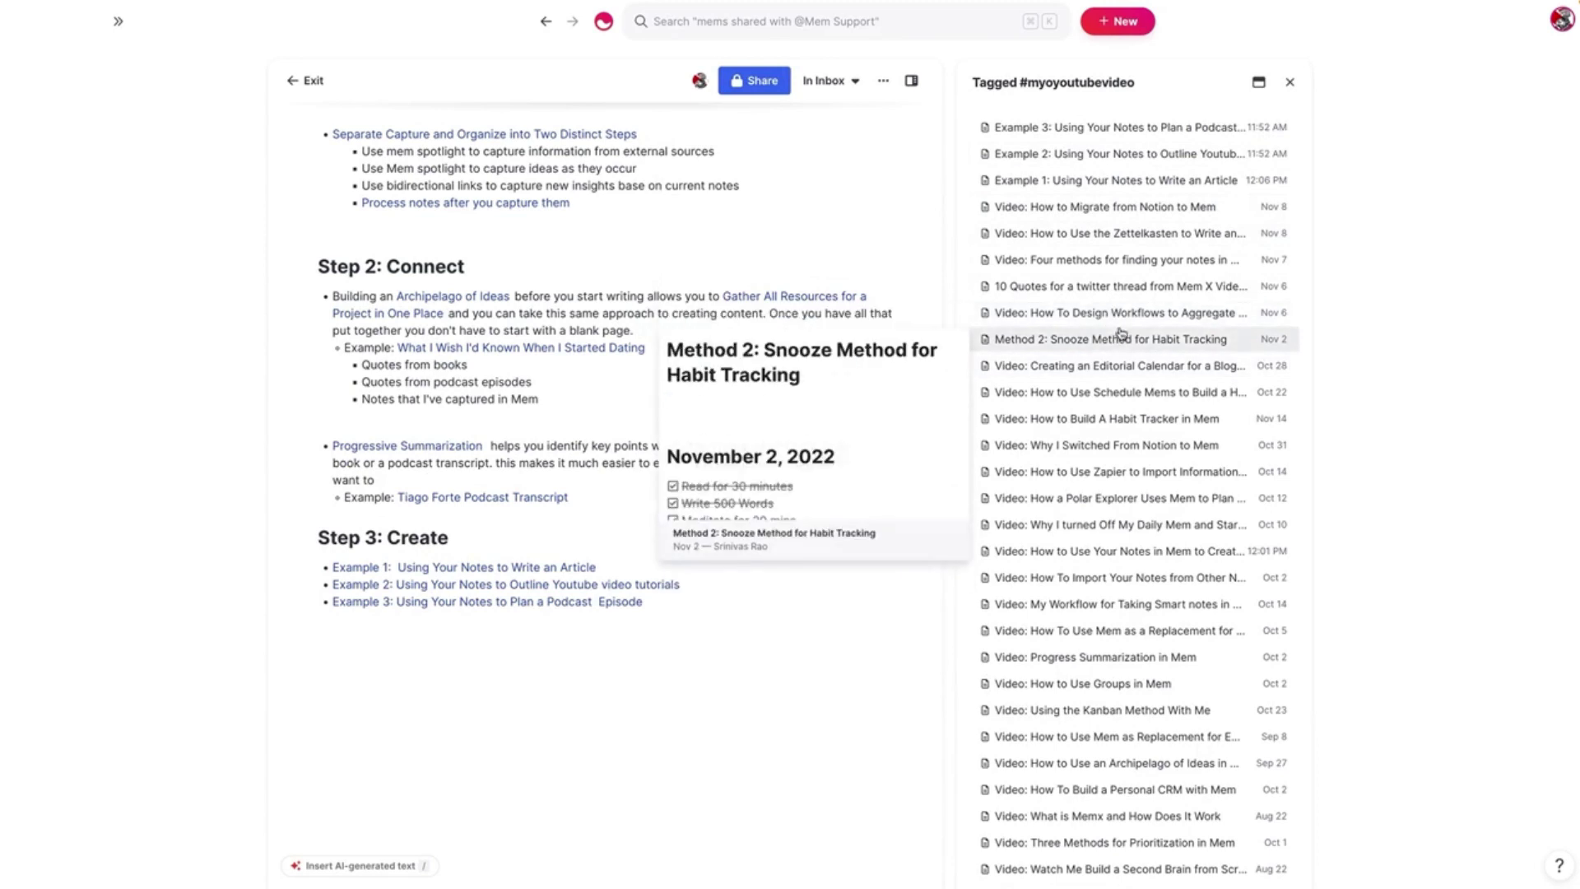
{"action": "left_click", "coordinate": [1120, 313]}
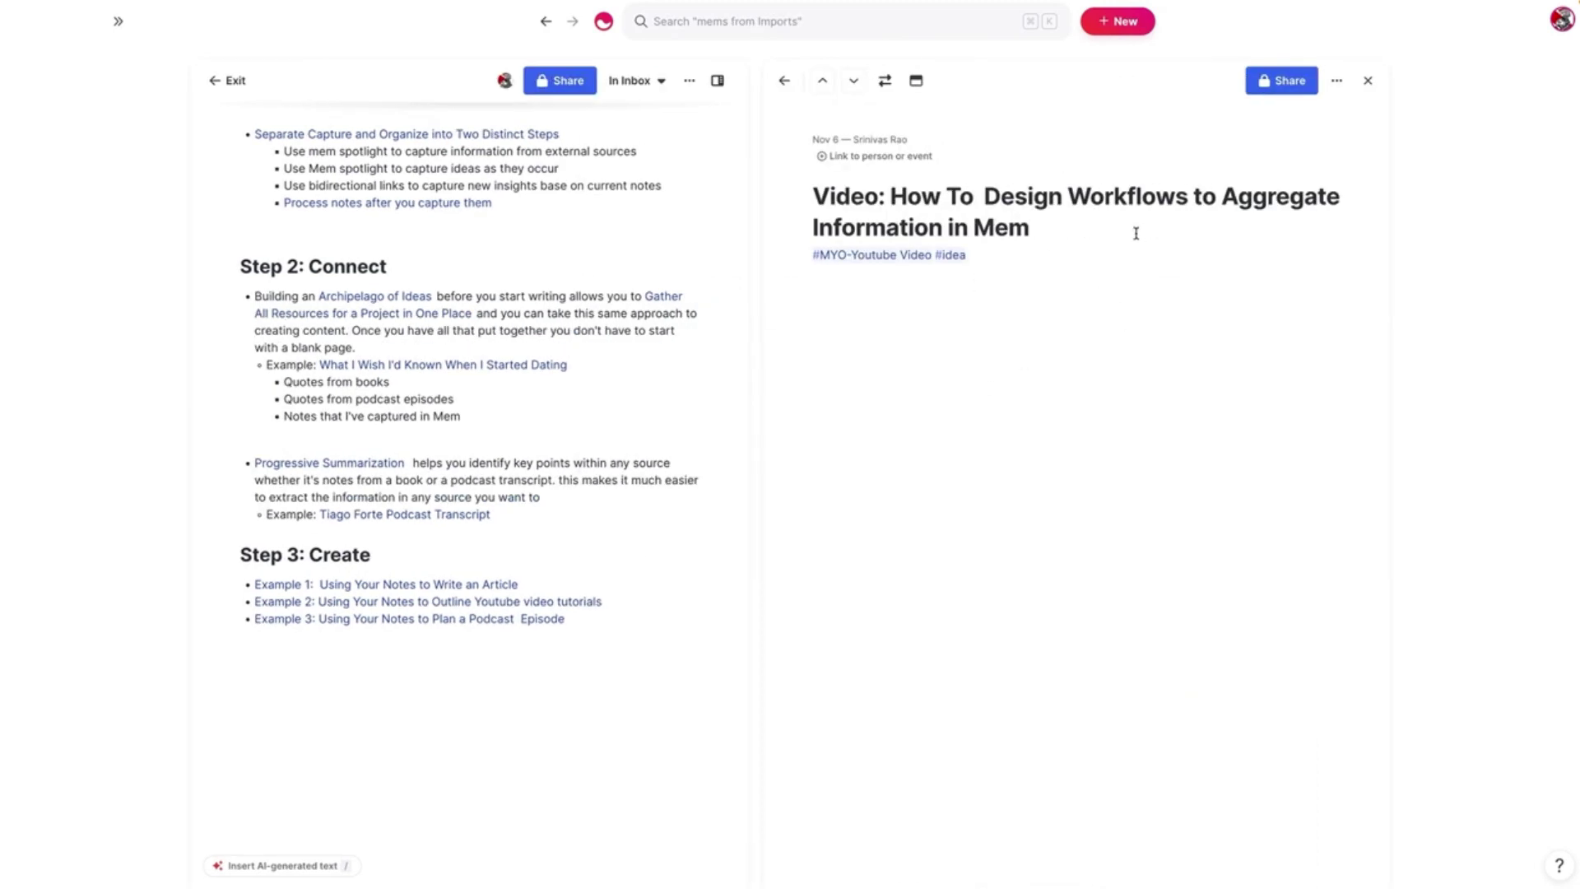
{"action": "left_click", "coordinate": [884, 81]}
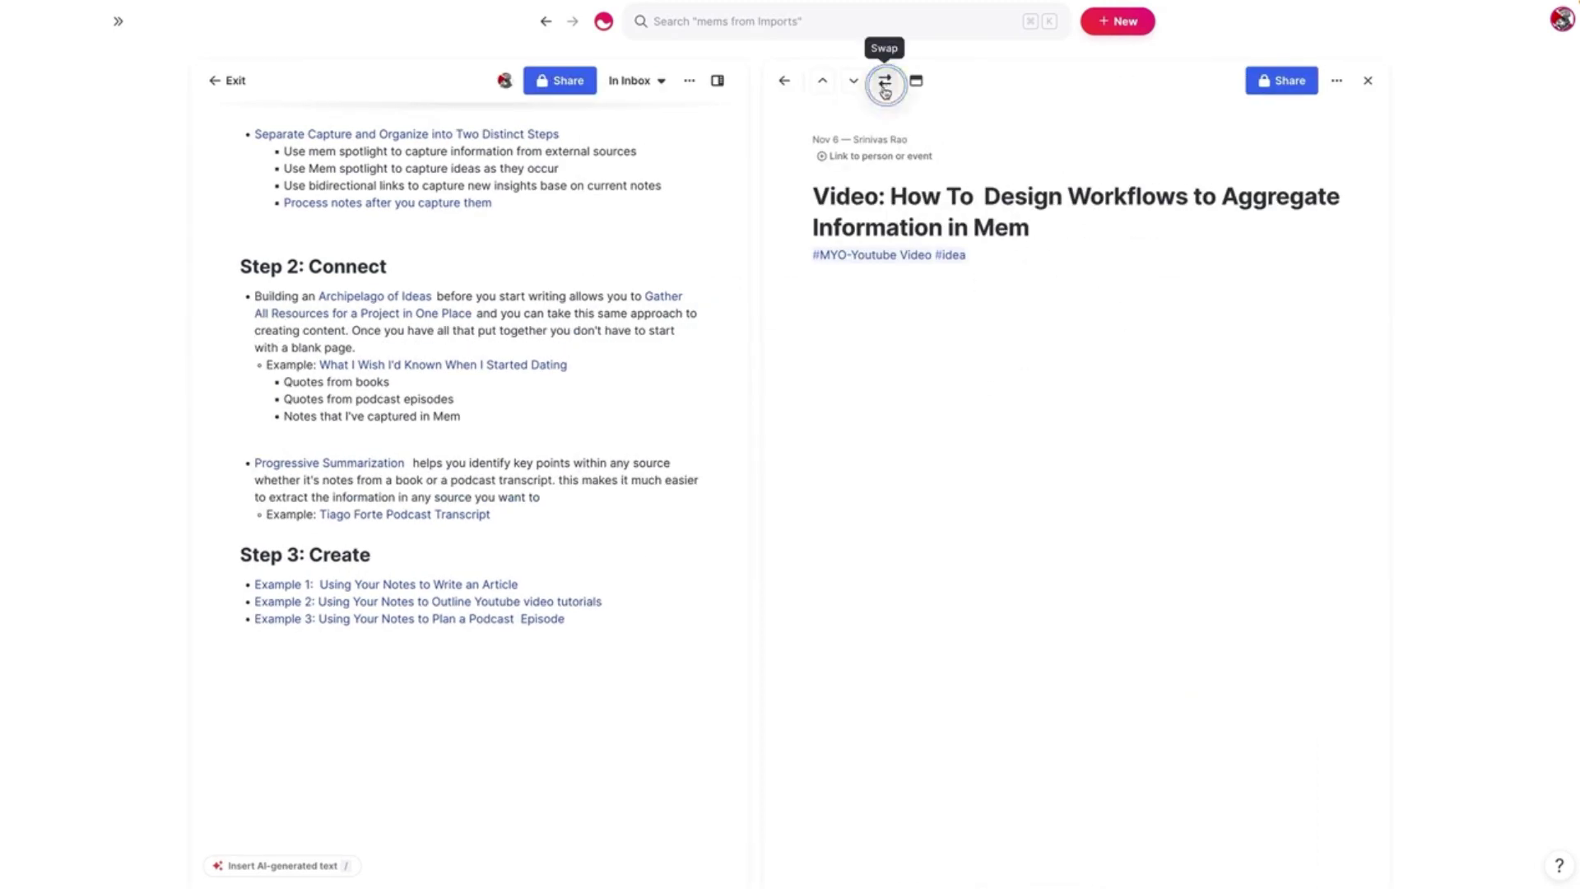
{"action": "left_click", "coordinate": [1367, 81]}
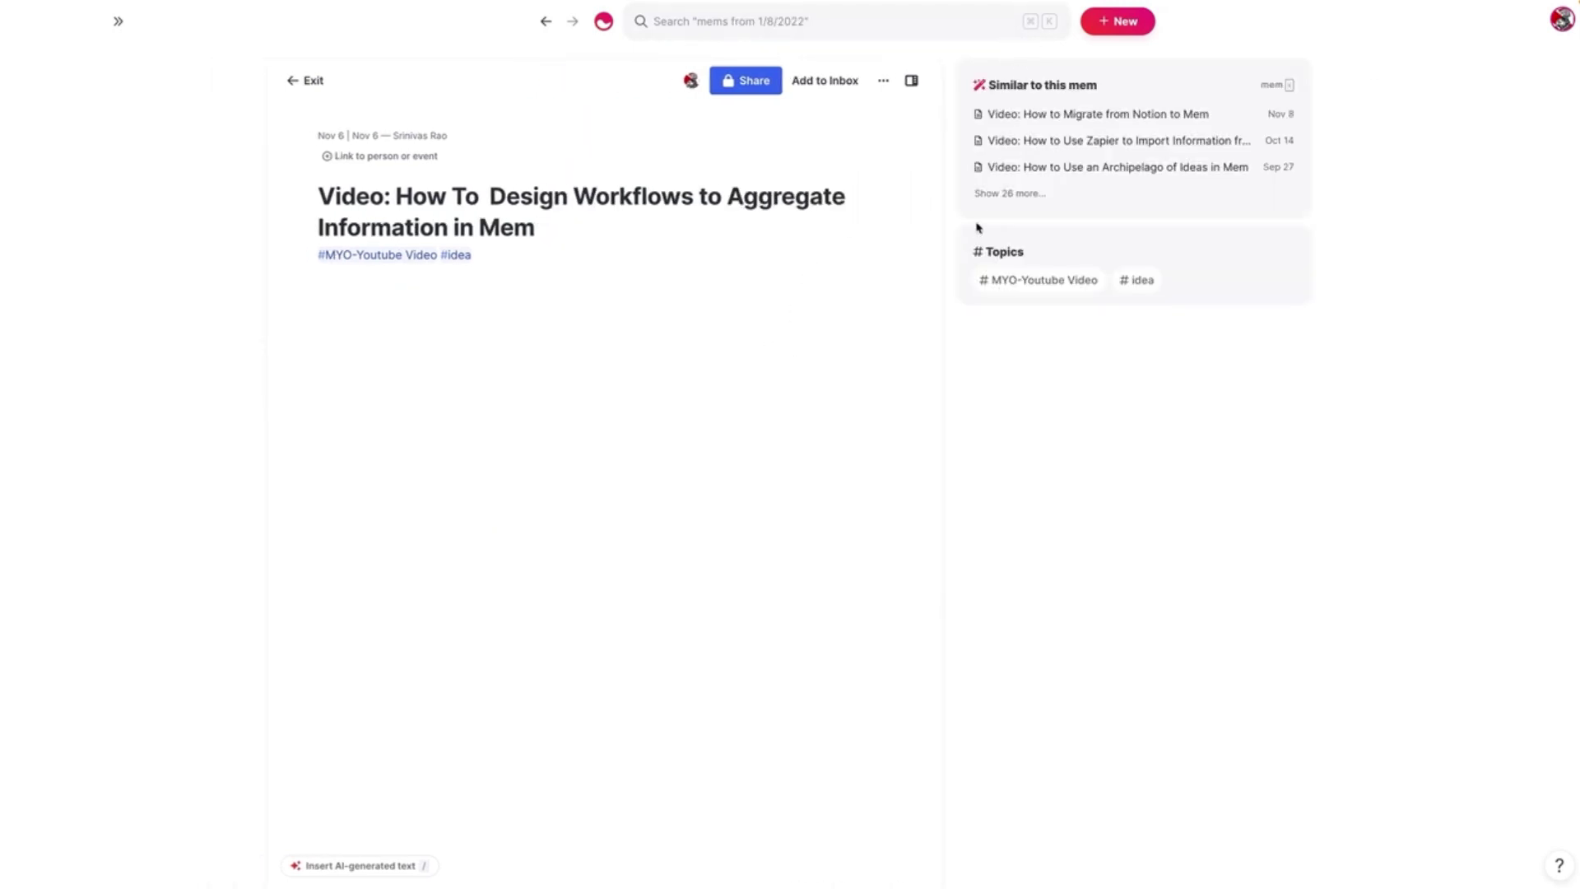
Step: Expand the similar-notes list, then add a bullet linking 'Aggregate the Flow of Information'
{"action": "left_click", "coordinate": [1004, 194]}
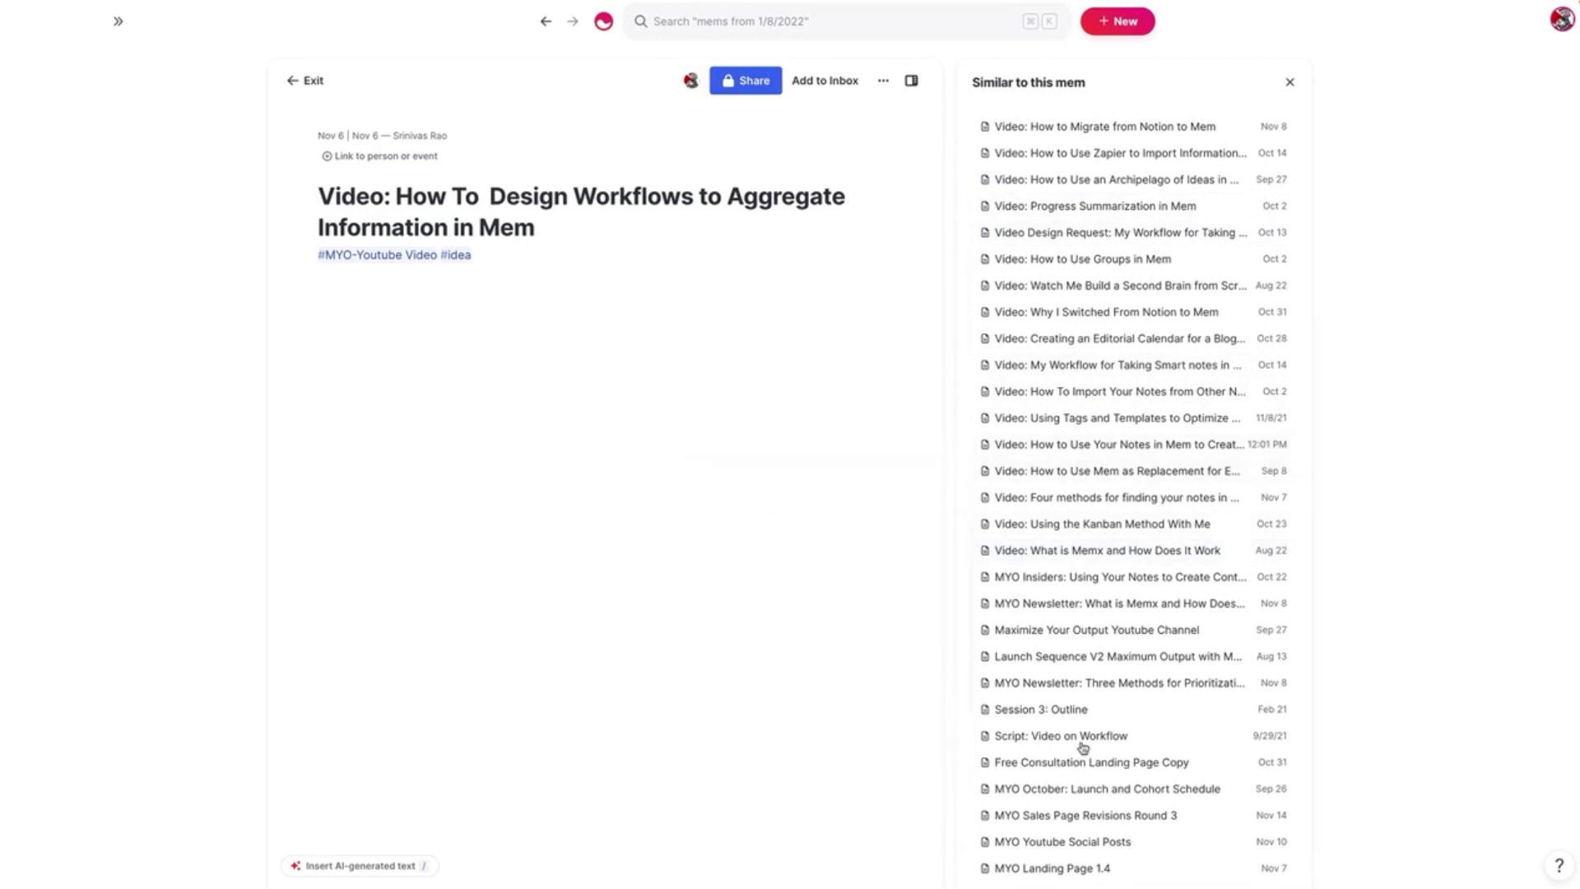
{"action": "mouse_move", "coordinate": [1046, 506]}
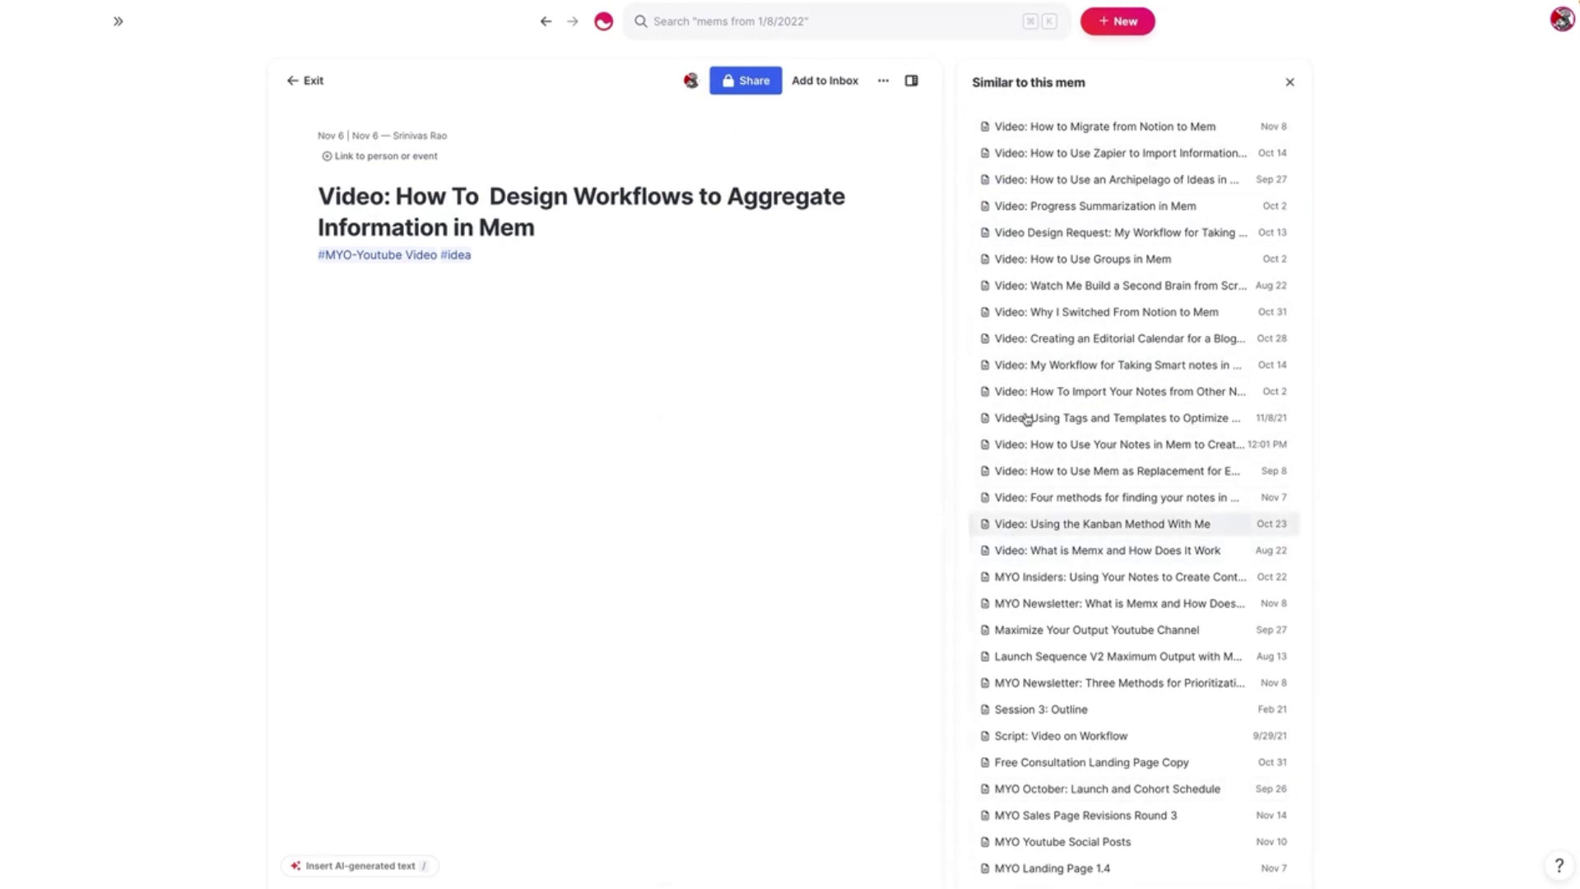
{"action": "left_click", "coordinate": [691, 333]}
{"action": "key", "text": "Return"}
{"action": "type", "text": "- +aggreg"}
{"action": "key", "text": "Return"}
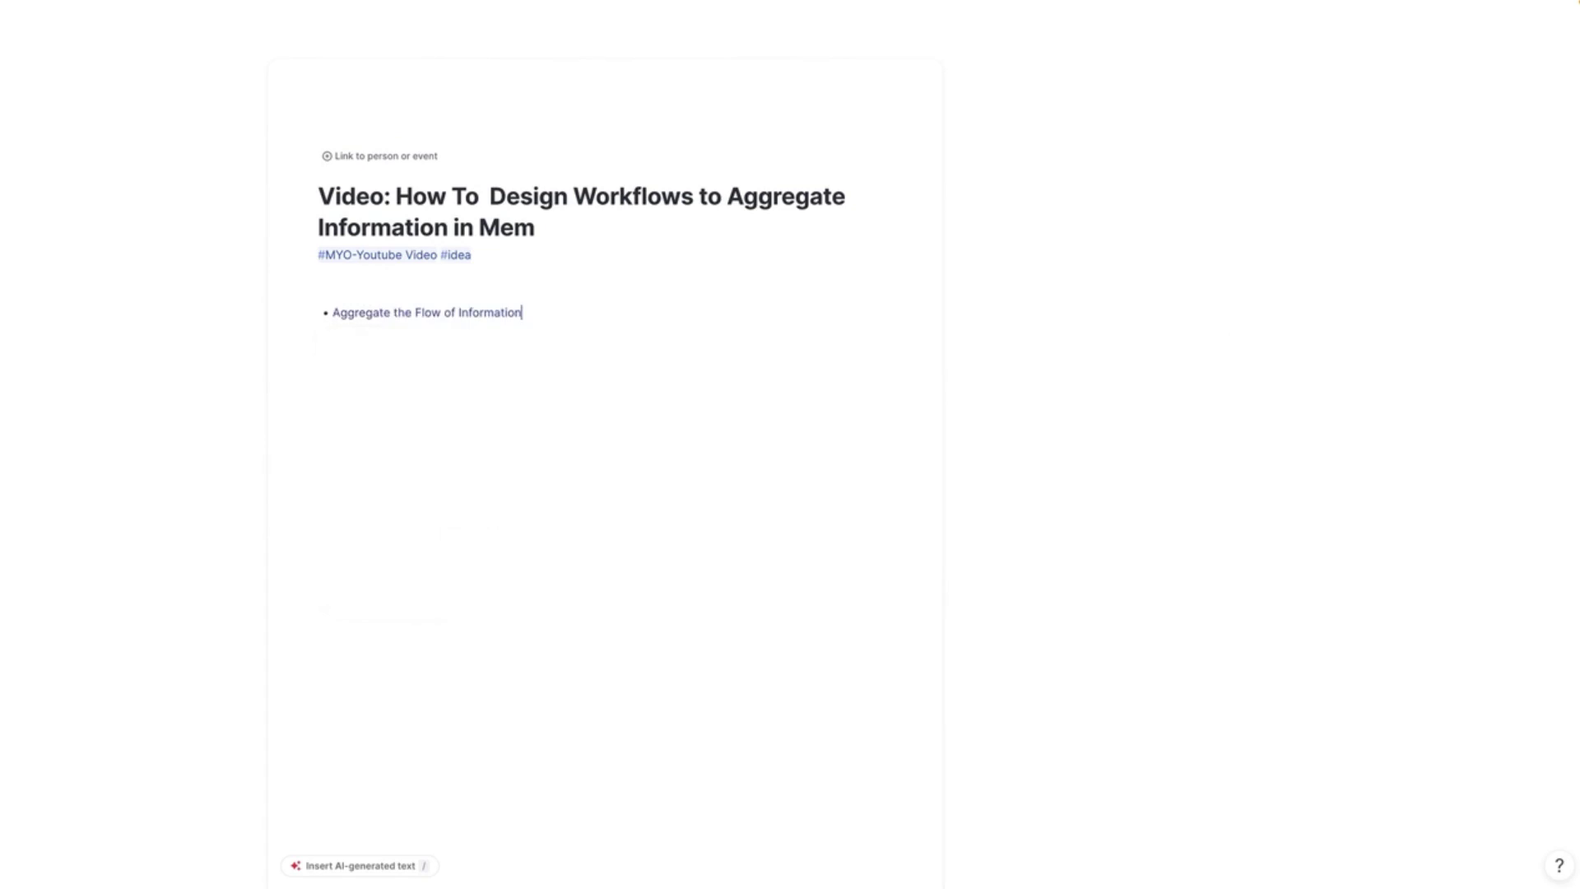
Step: Add a bullet linking 'Automate the flow of information for your output'
{"action": "type", "text": "+agreg"}
{"action": "key", "text": "BackSpace"}
{"action": "type", "text": "ut"}
{"action": "key", "text": "BackSpace"}
{"action": "key", "text": "BackSpace"}
{"action": "type", "text": "u"}
{"action": "key", "text": "Return"}
{"action": "key", "text": "BackSpace"}
{"action": "key", "text": "BackSpace"}
{"action": "key", "text": "BackSpace"}
{"action": "type", "text": "+automate"}
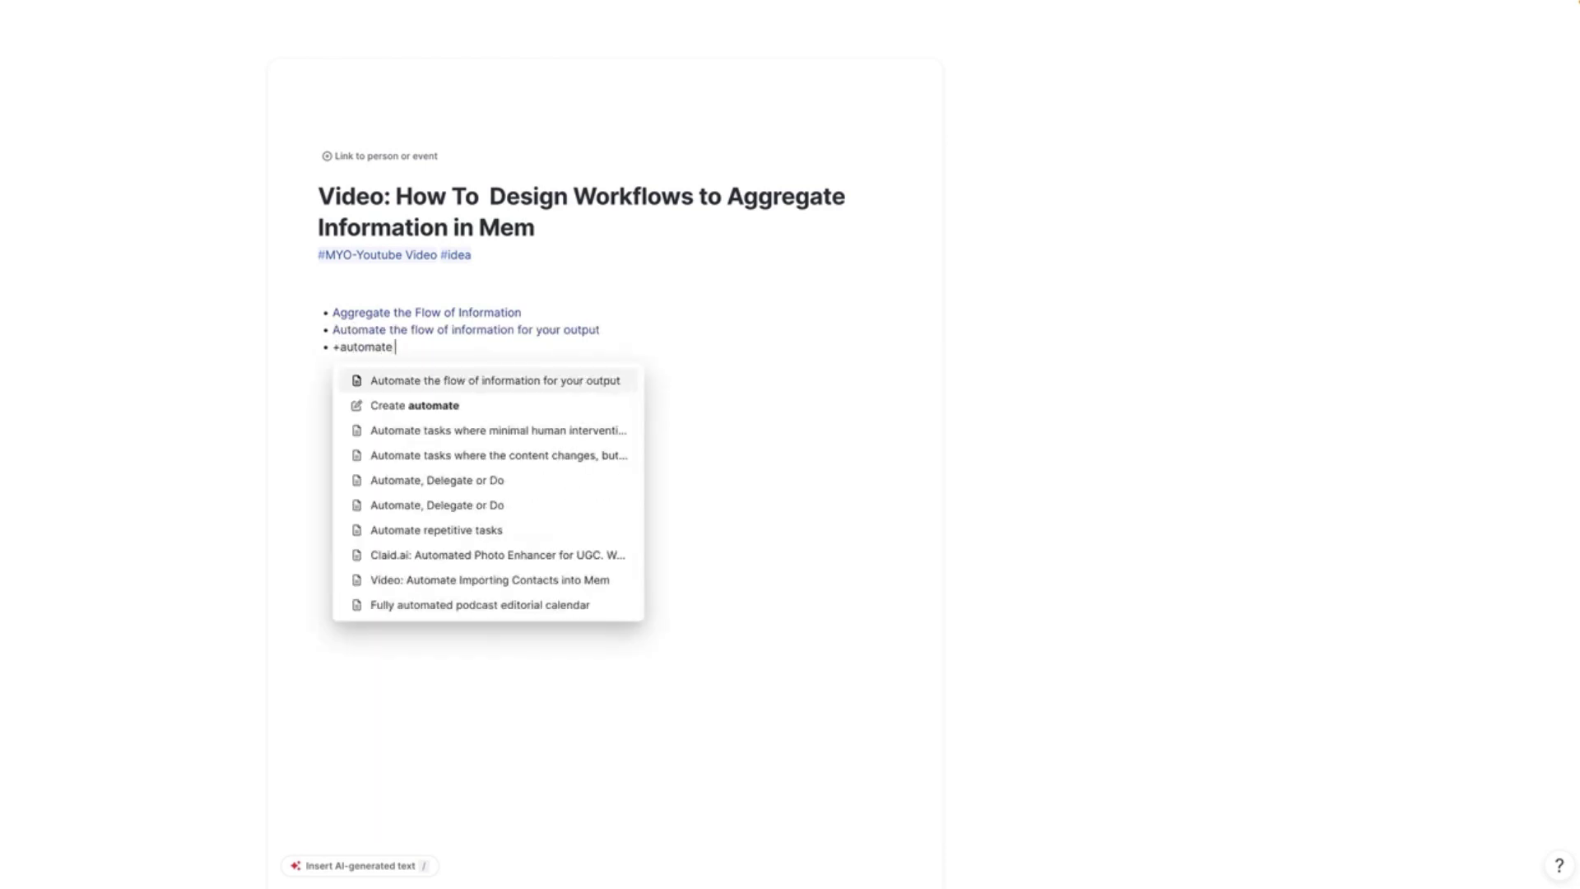
{"action": "key", "text": "Return"}
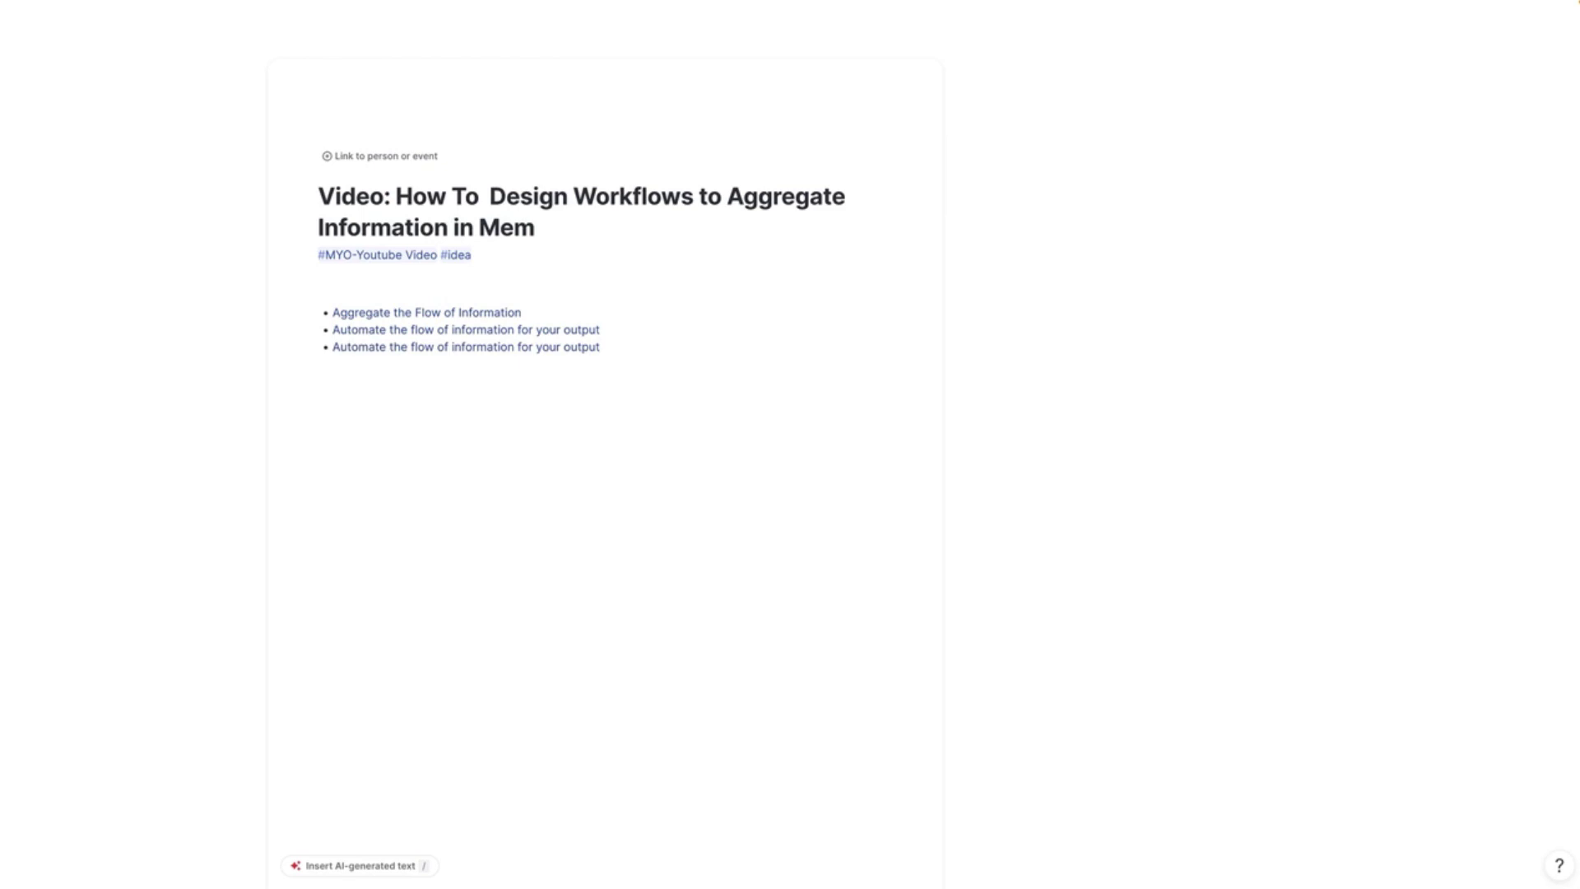
{"action": "key", "text": "BackSpace"}
Step: Link 'Automate tasks where minimal human intervention is required' and 'Automate, Delegate or Do' as bullets
{"action": "type", "text": "+autom"}
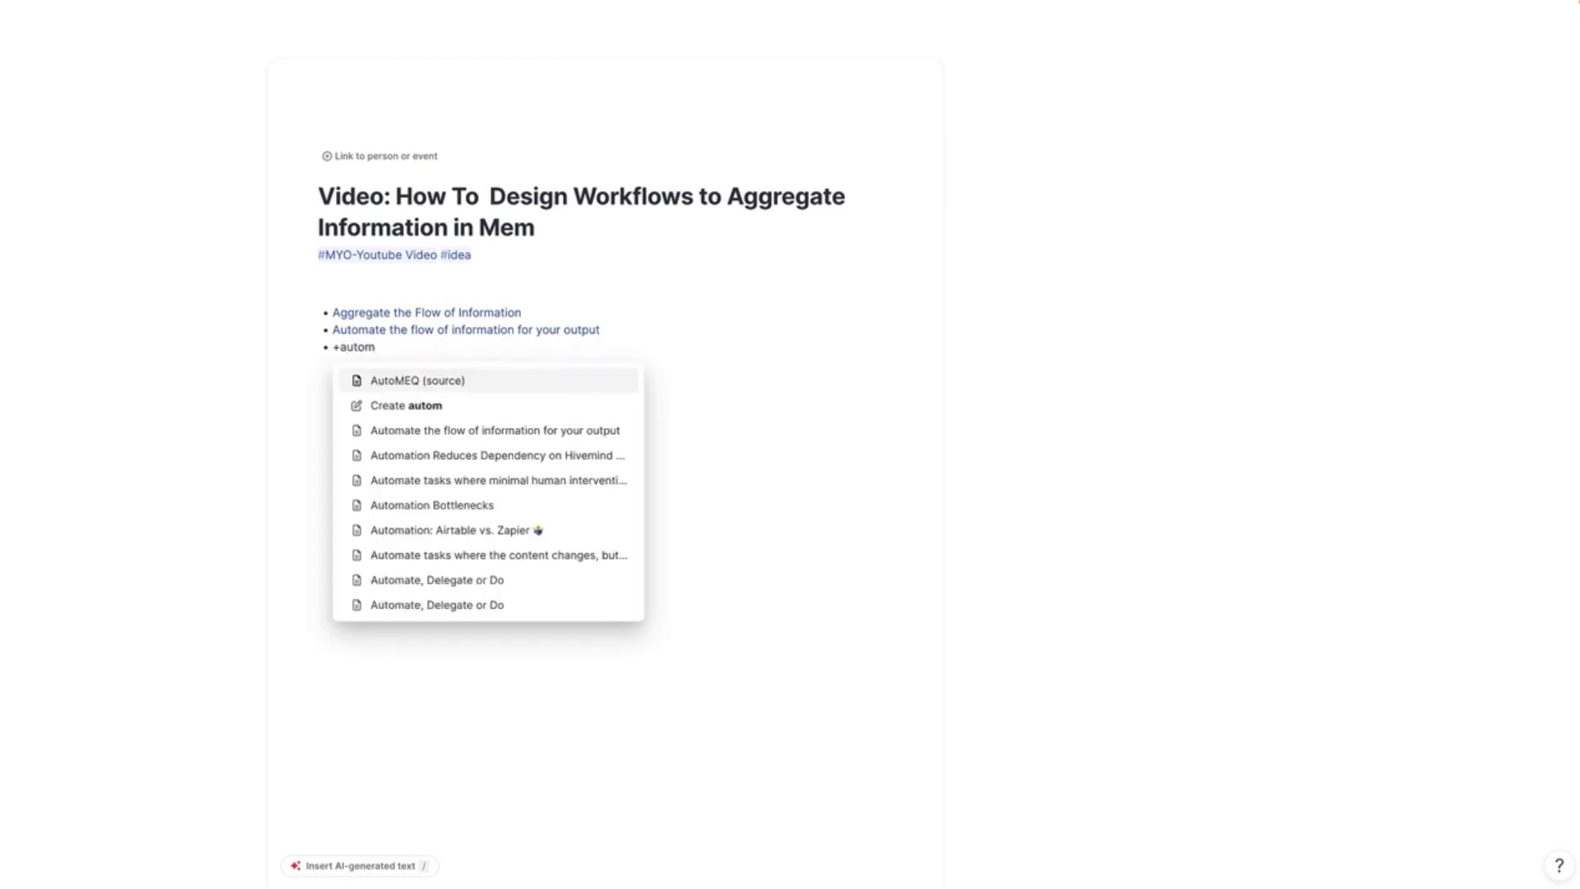
{"action": "key", "text": "Down"}
{"action": "key", "text": "Down"}
{"action": "key", "text": "Down"}
{"action": "key", "text": "Down"}
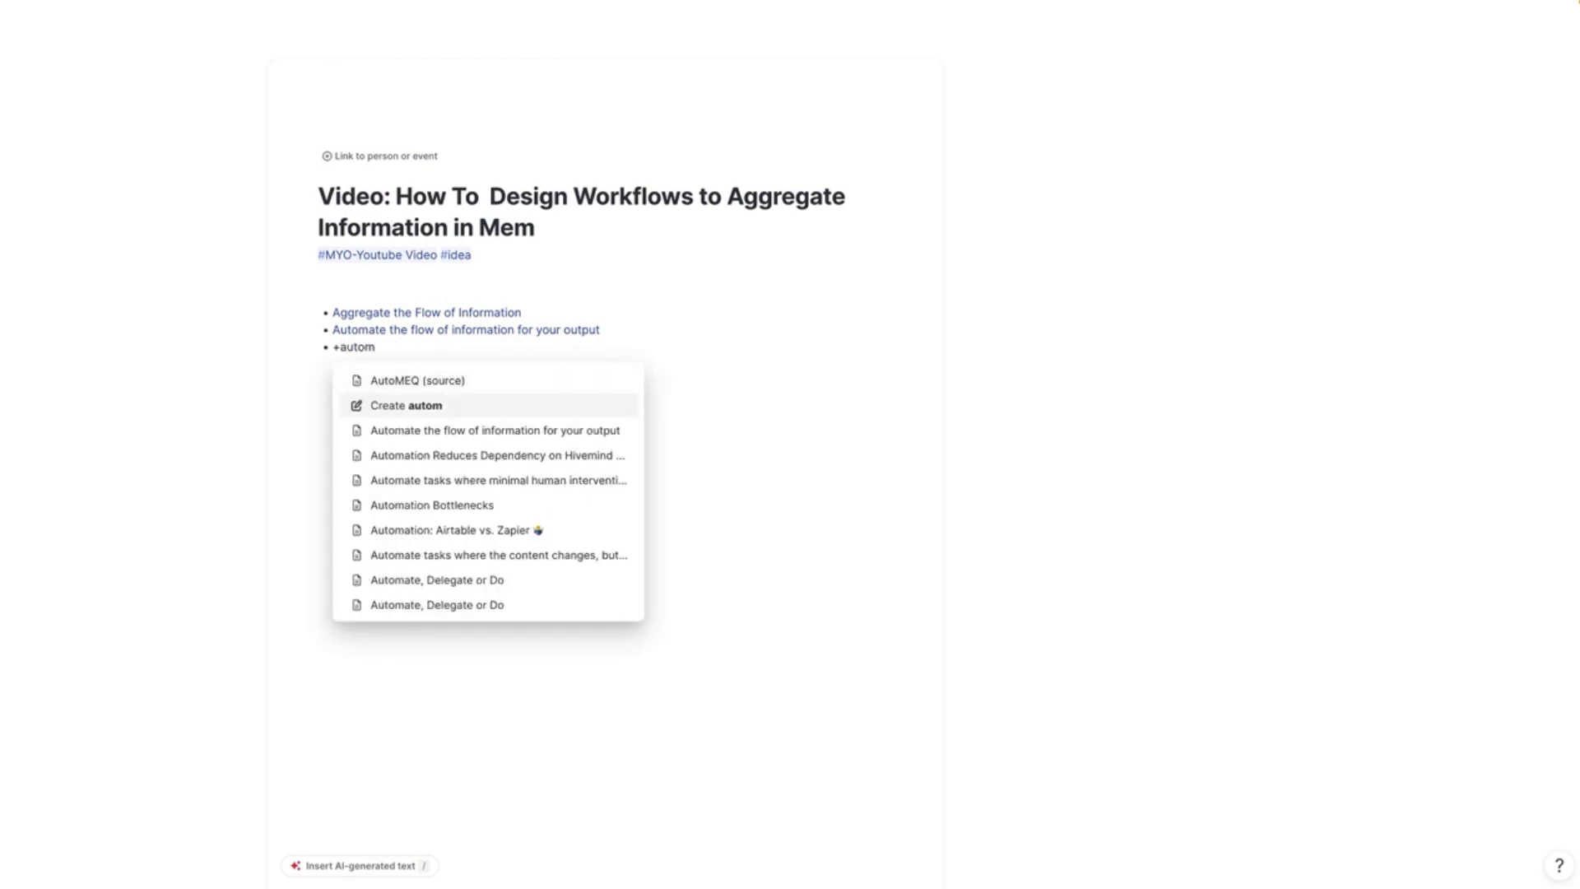
{"action": "key", "text": "Return"}
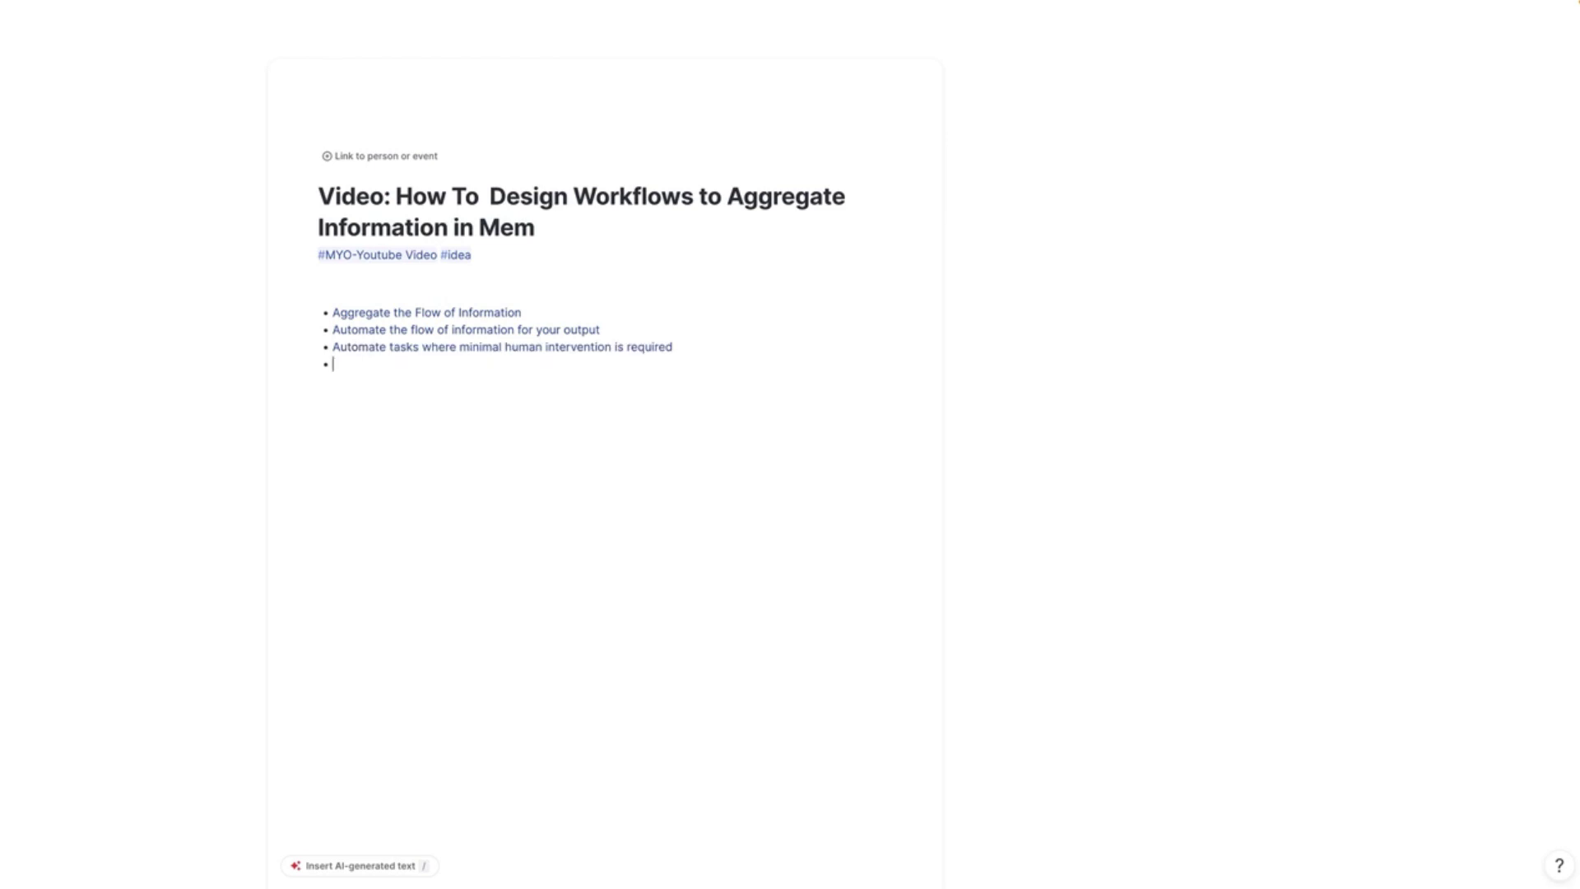
{"action": "type", "text": "automate de"}
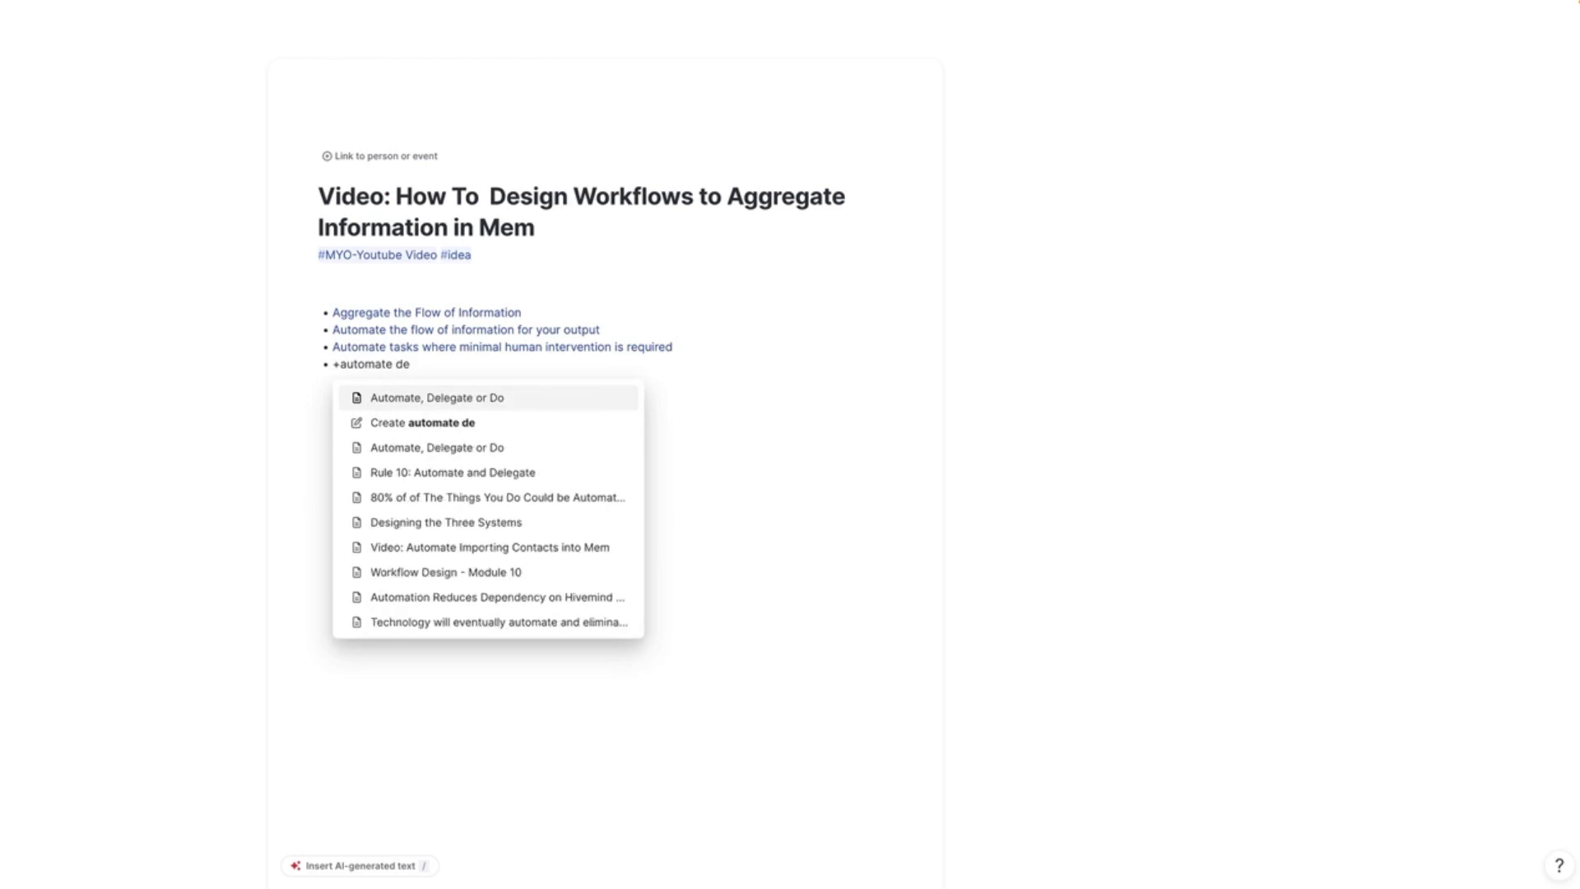
{"action": "key", "text": "Return"}
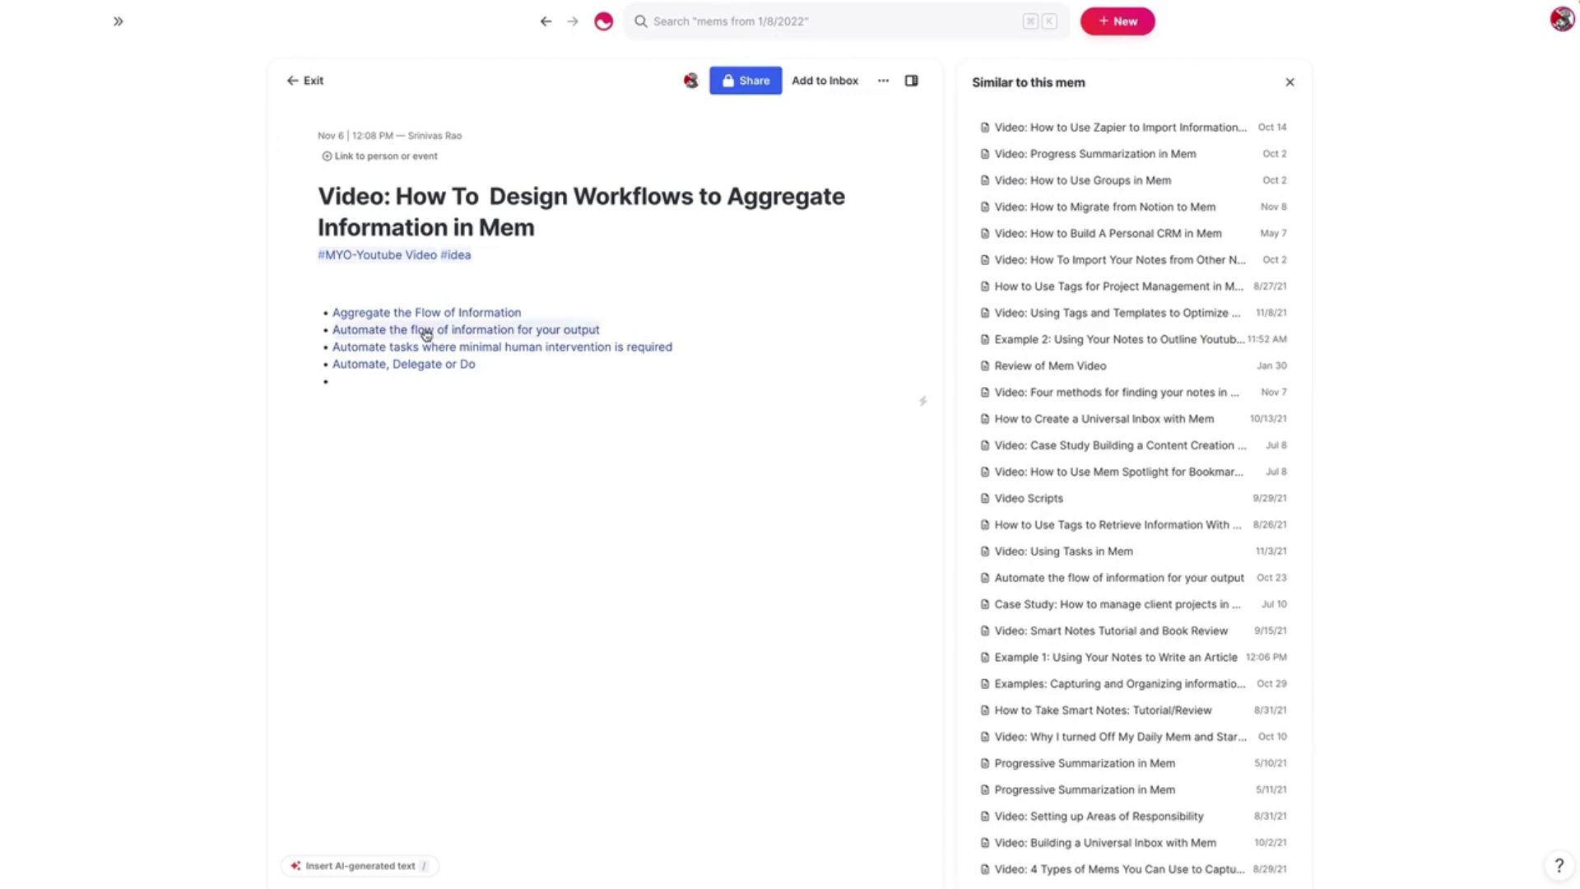
{"action": "left_click", "coordinate": [434, 365]}
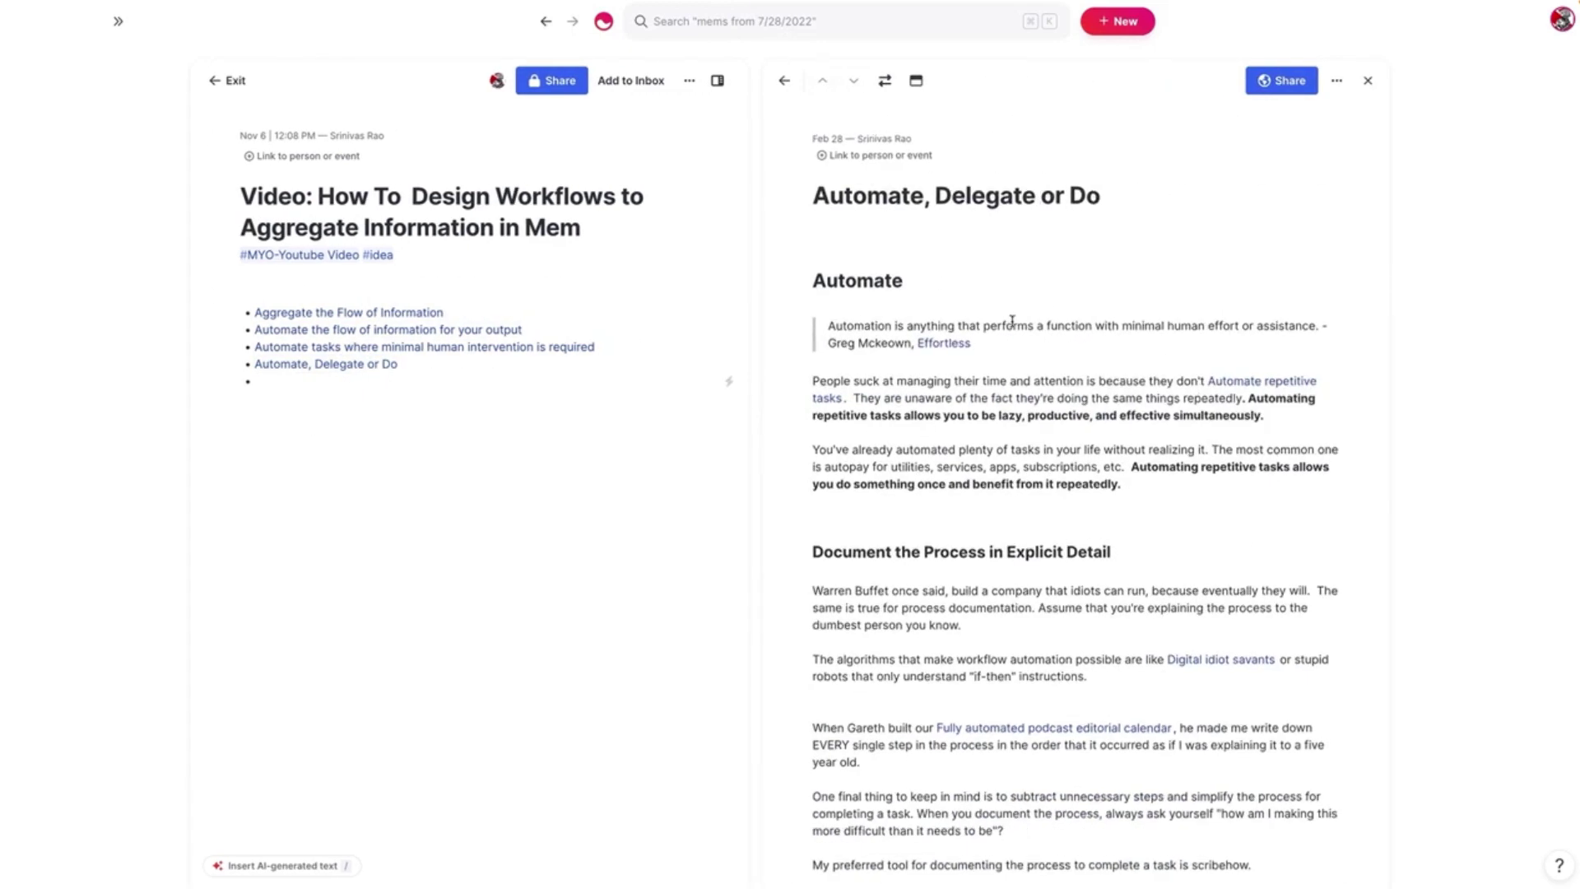
{"action": "scroll", "coordinate": [1012, 320], "scroll_direction": "down", "scroll_amount": 2}
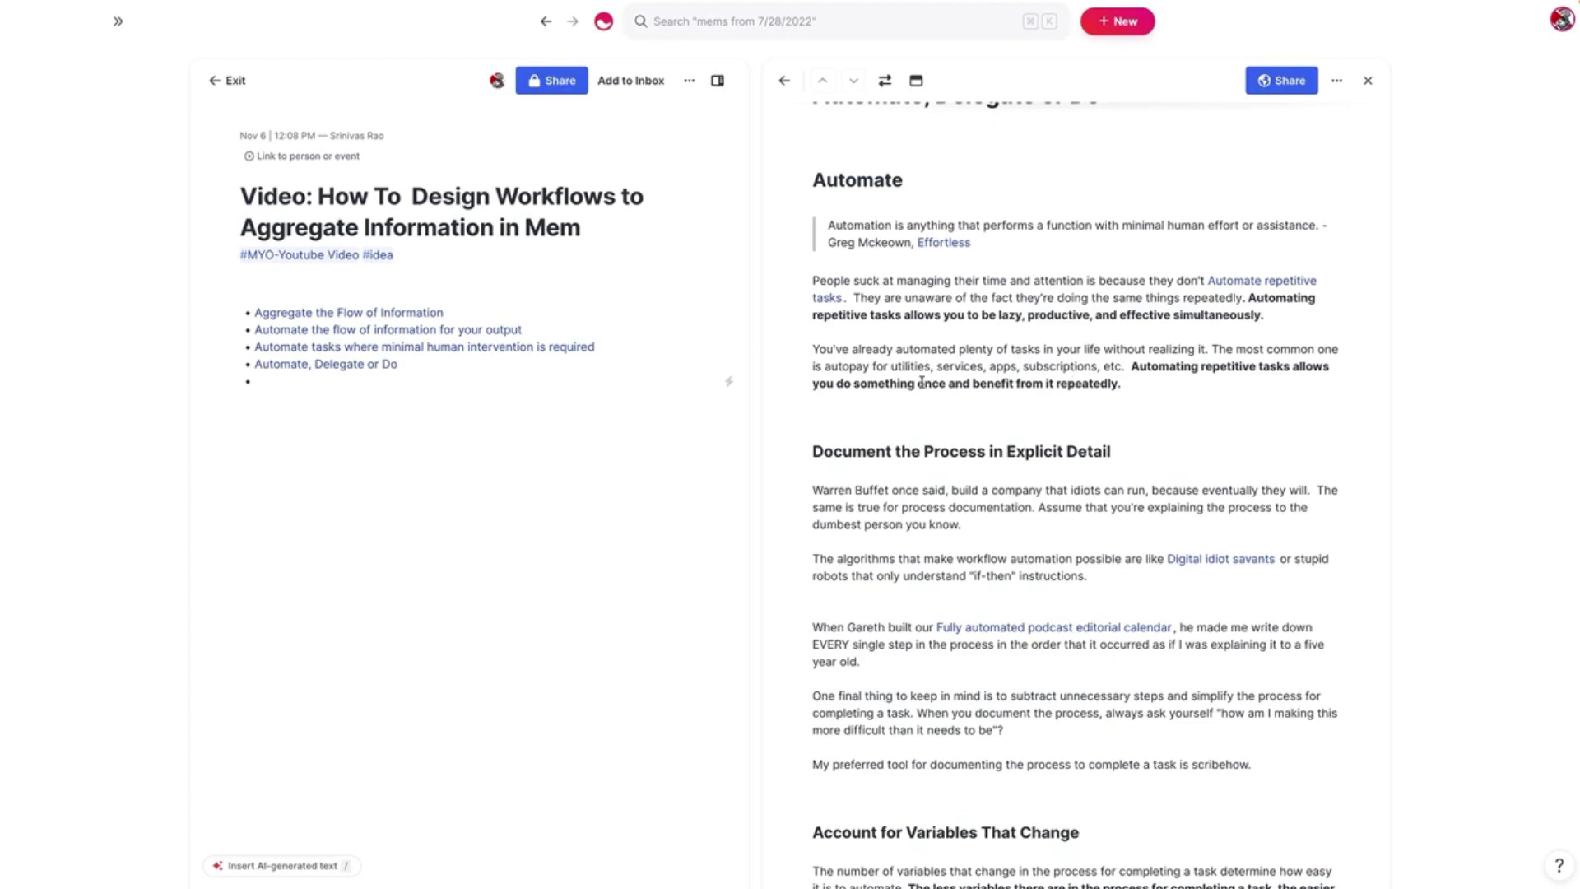
{"action": "scroll", "coordinate": [946, 359], "scroll_direction": "up", "scroll_amount": 1}
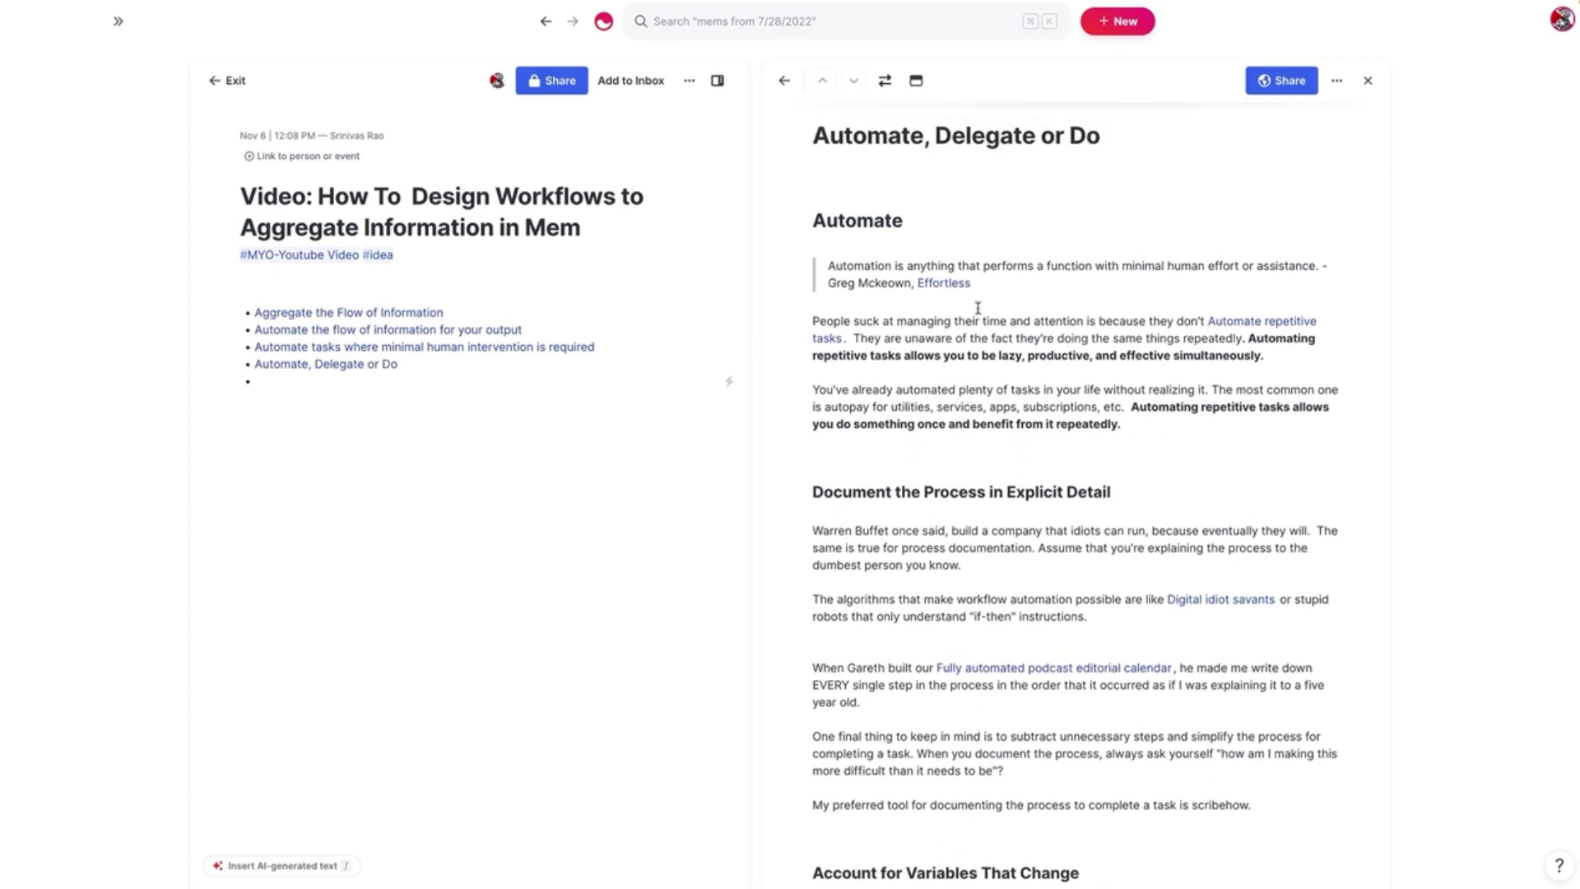
{"action": "scroll", "coordinate": [1144, 468], "scroll_direction": "down", "scroll_amount": 10}
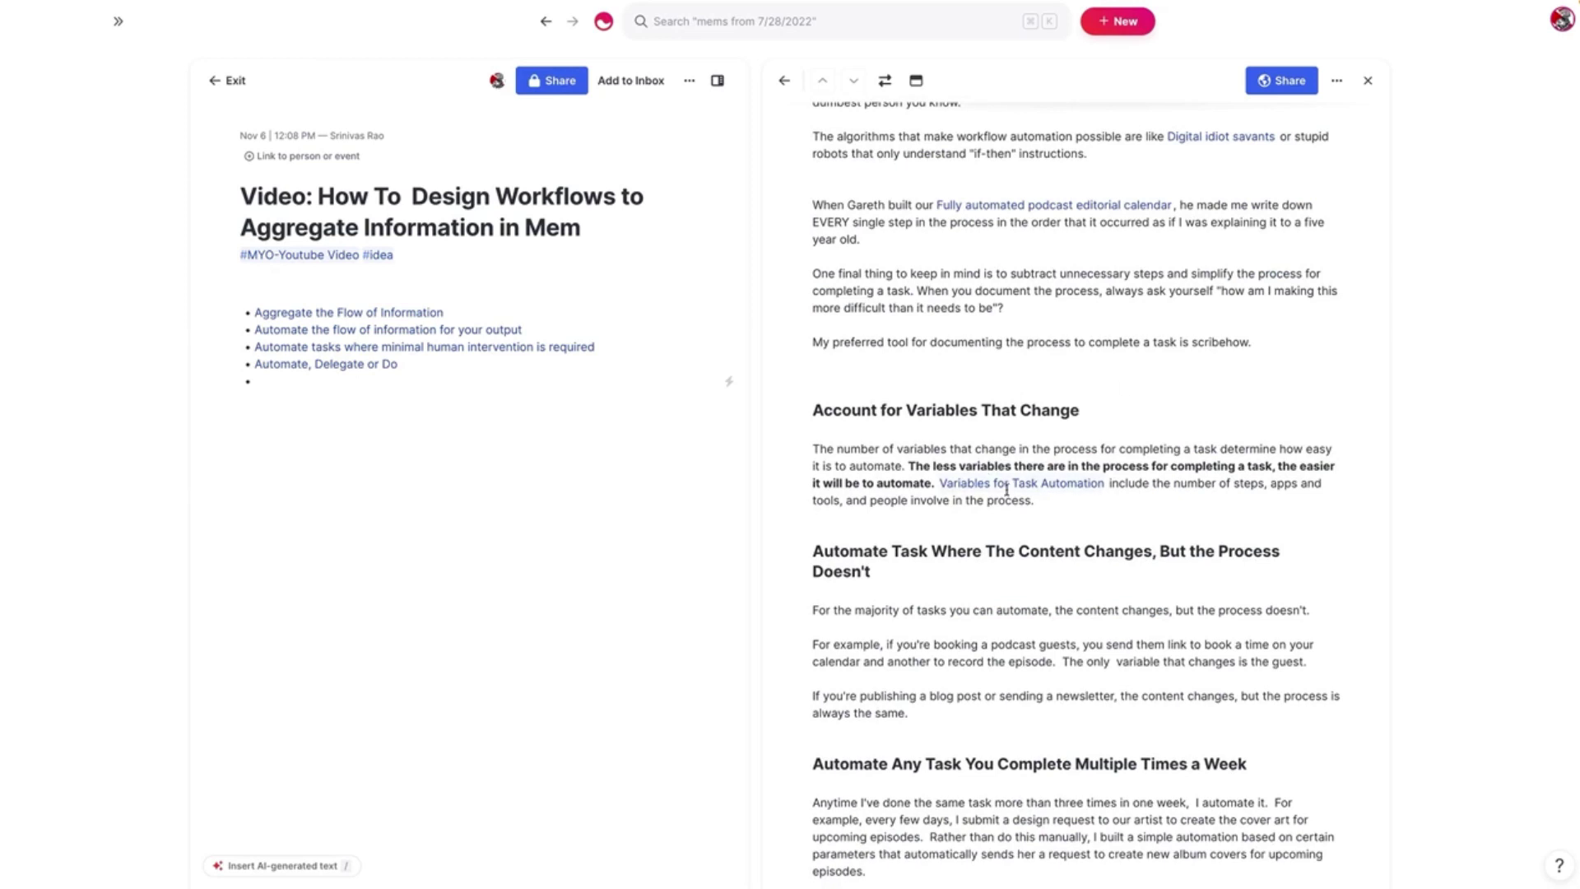
{"action": "scroll", "coordinate": [1141, 455], "scroll_direction": "down", "scroll_amount": 7}
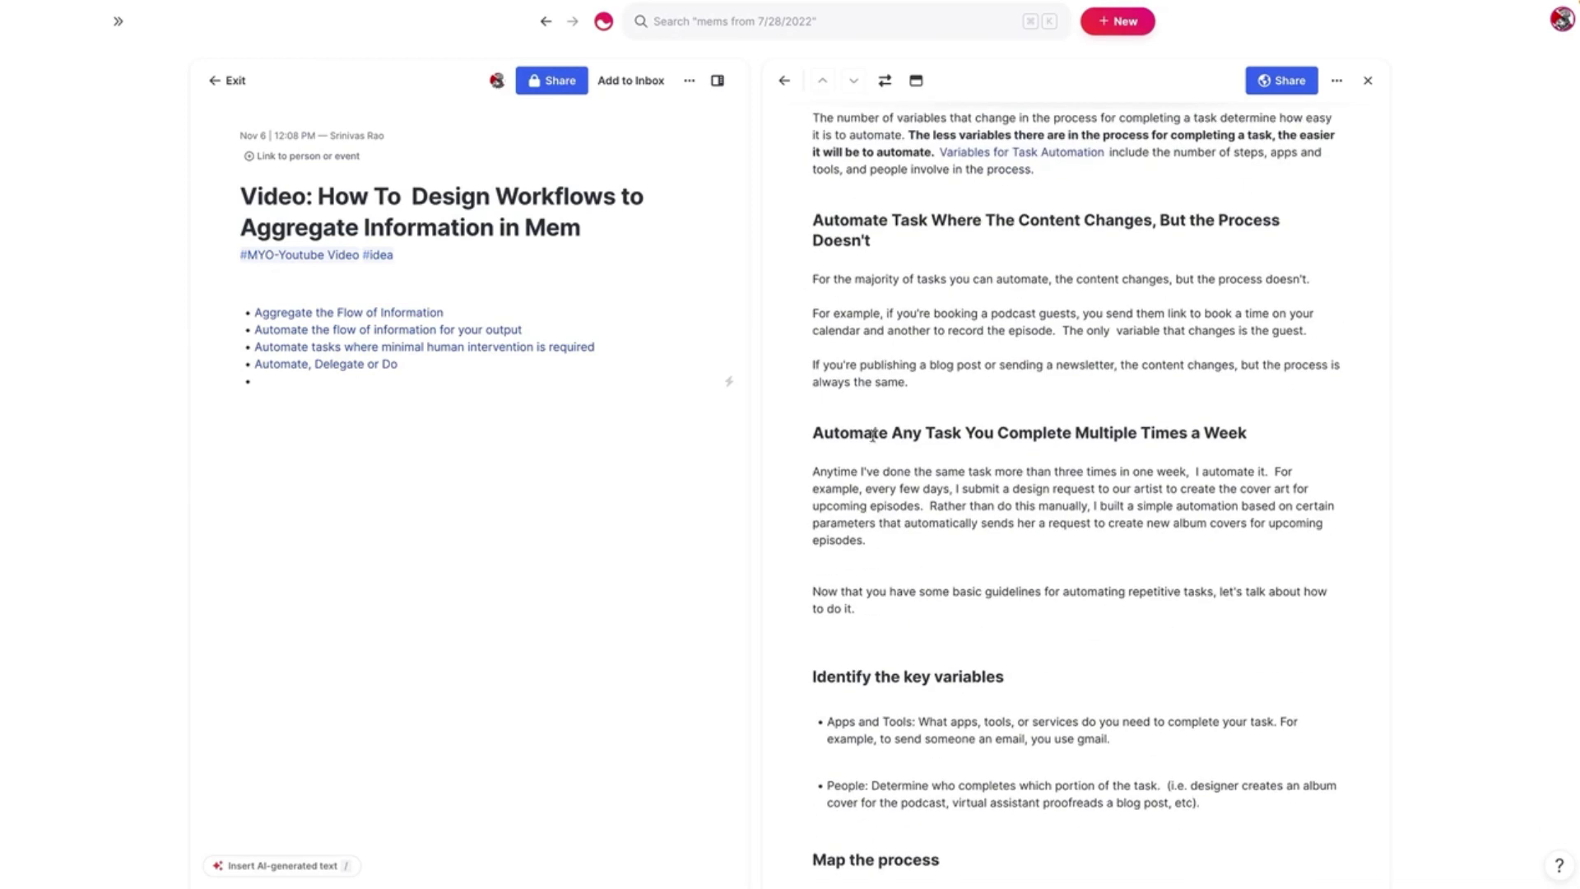
{"action": "scroll", "coordinate": [1068, 443], "scroll_direction": "up", "scroll_amount": 18}
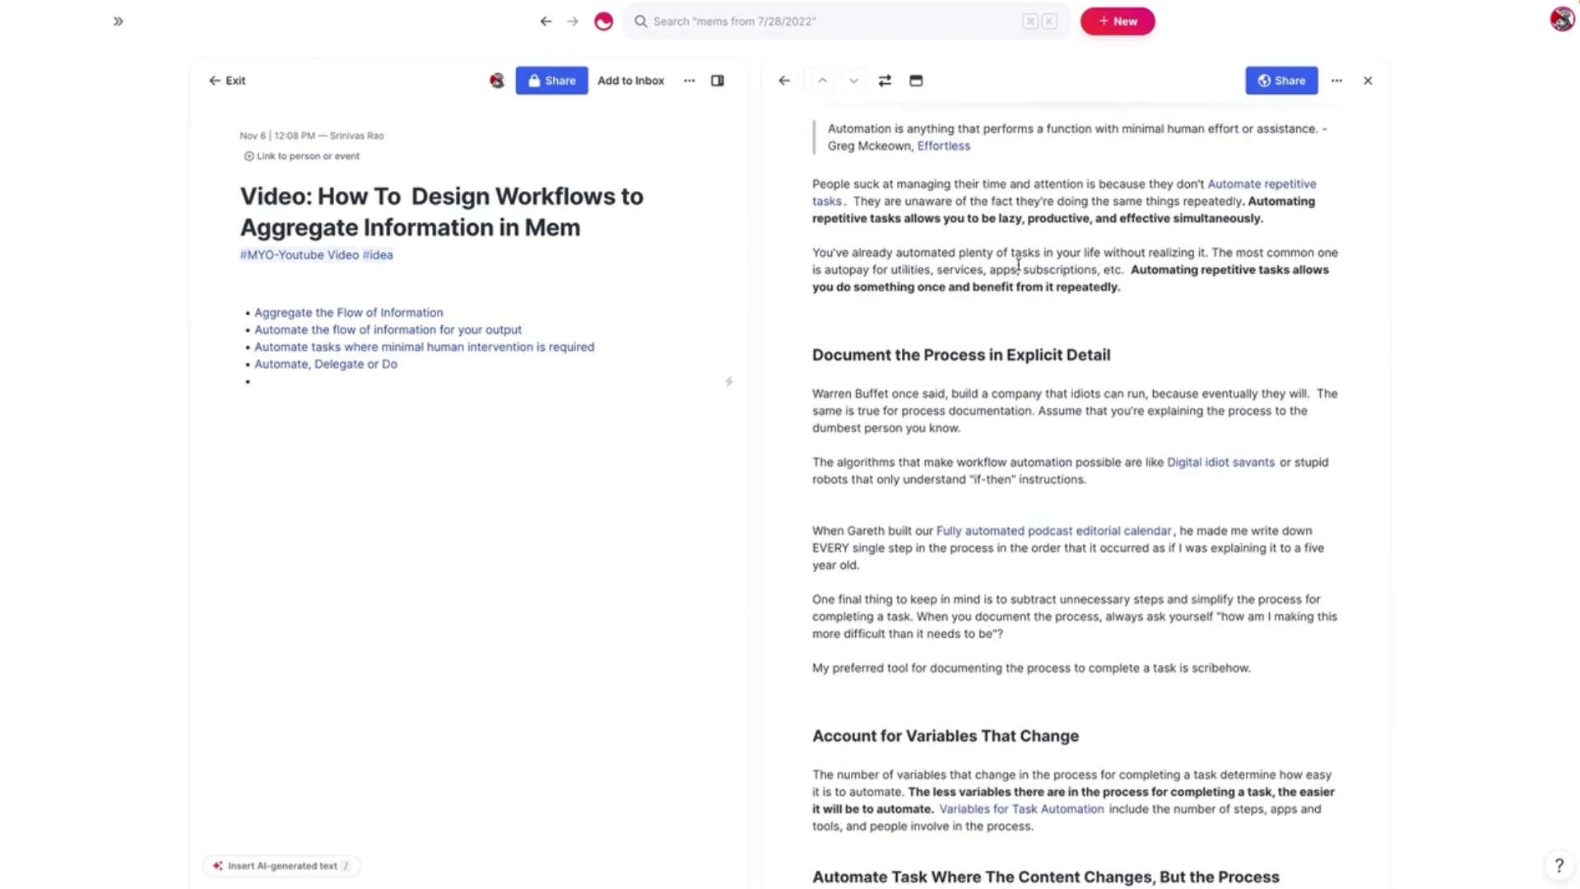
{"action": "scroll", "coordinate": [979, 276], "scroll_direction": "down", "scroll_amount": 1}
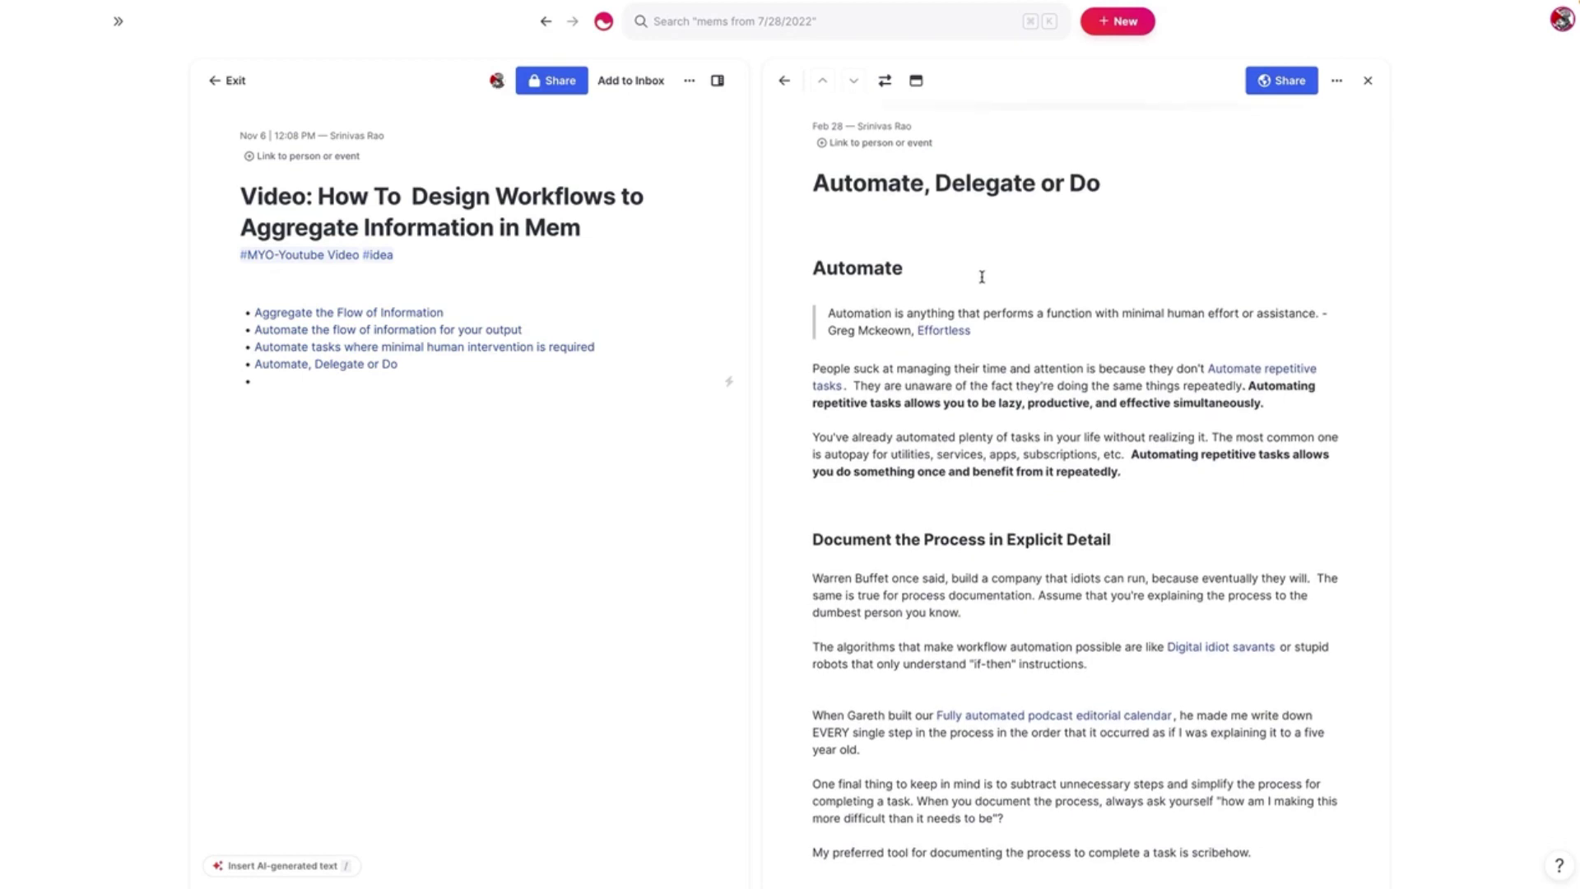
{"action": "scroll", "coordinate": [1070, 411], "scroll_direction": "down", "scroll_amount": 20}
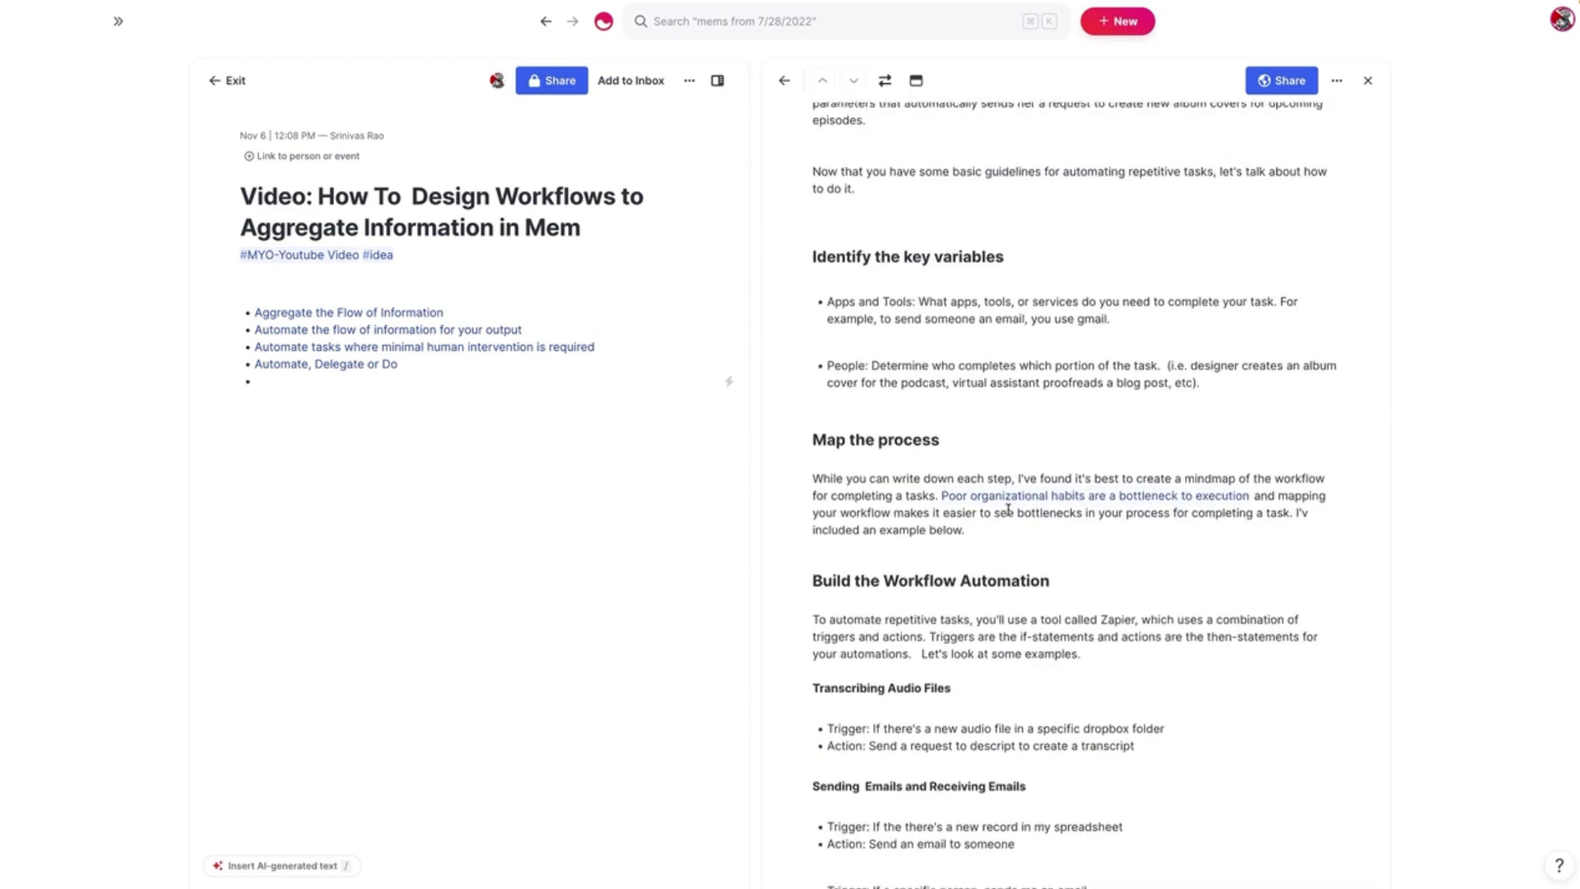
{"action": "scroll", "coordinate": [1089, 458], "scroll_direction": "down", "scroll_amount": 1}
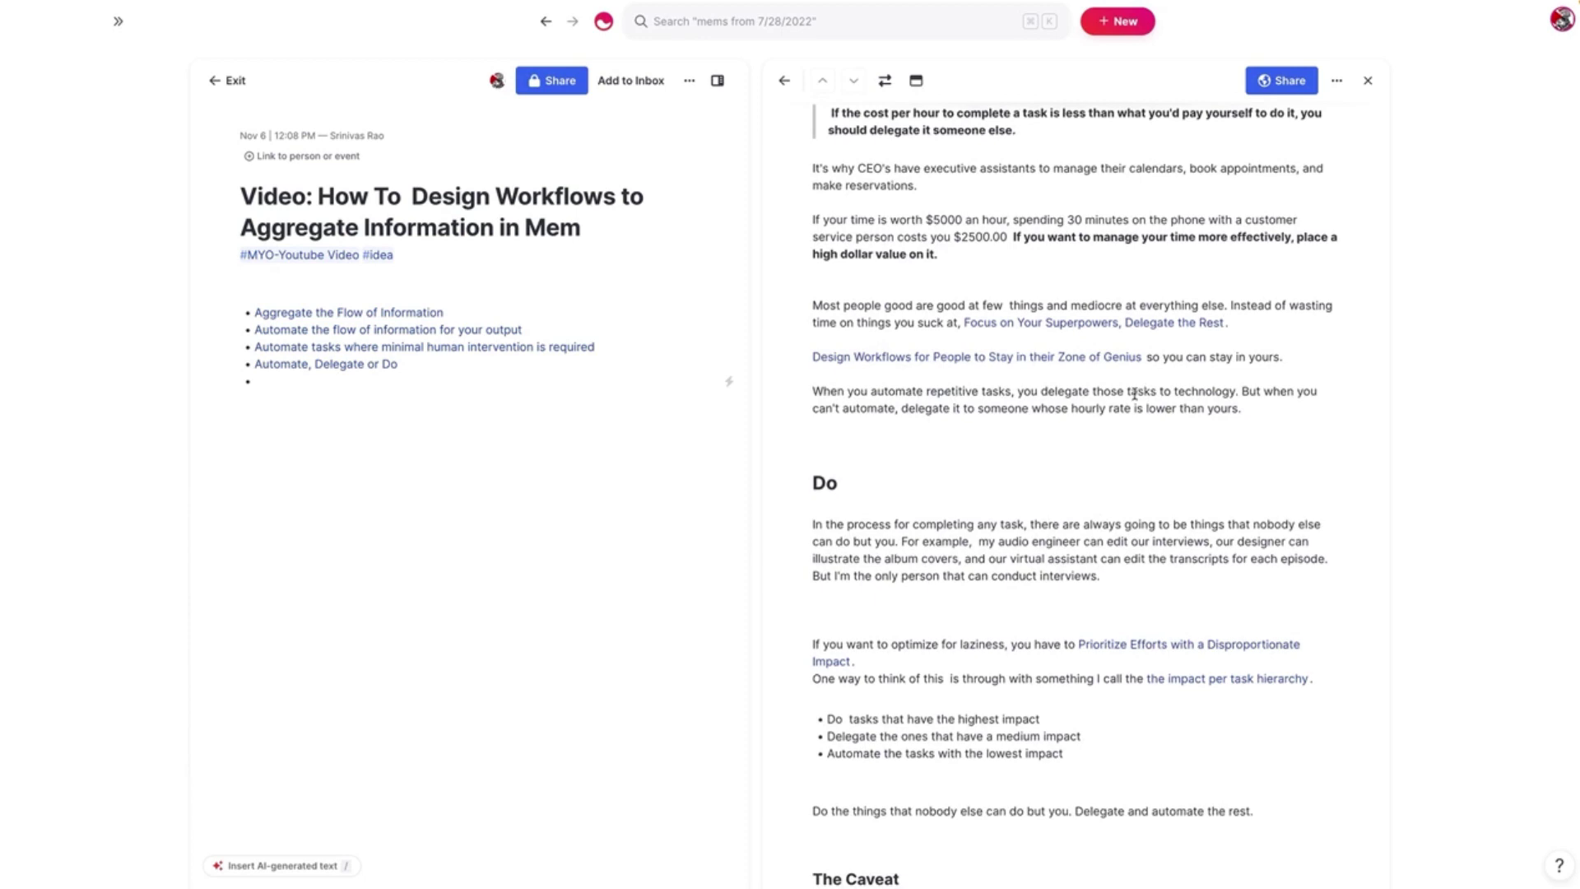
{"action": "scroll", "coordinate": [1129, 399], "scroll_direction": "down", "scroll_amount": 4}
{"action": "scroll", "coordinate": [1129, 398], "scroll_direction": "down", "scroll_amount": 4}
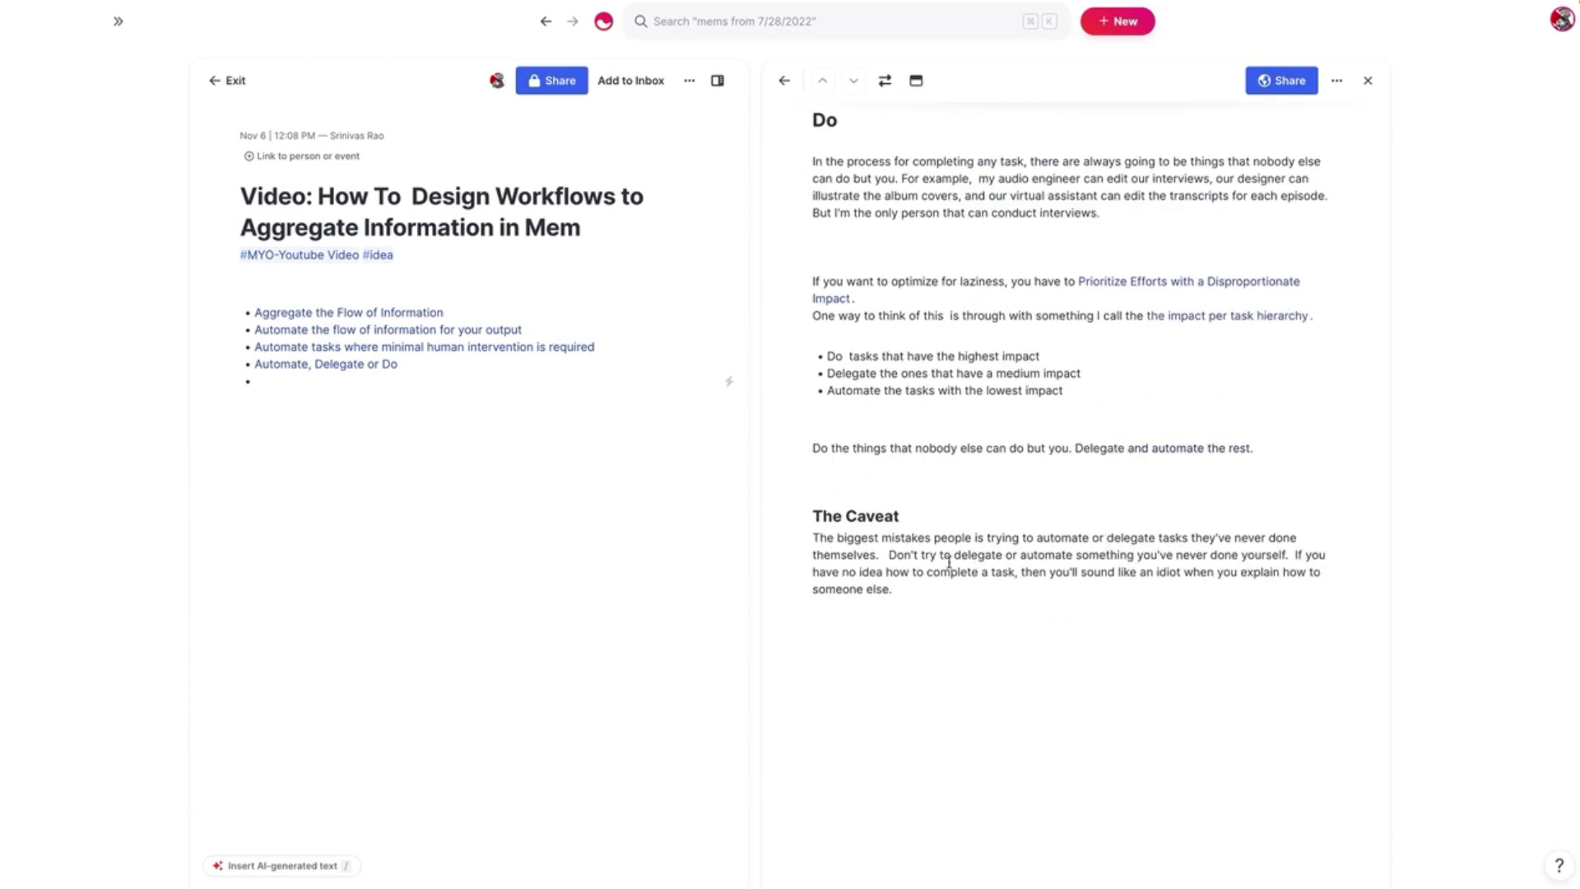
{"action": "scroll", "coordinate": [1040, 259], "scroll_direction": "up", "scroll_amount": 4}
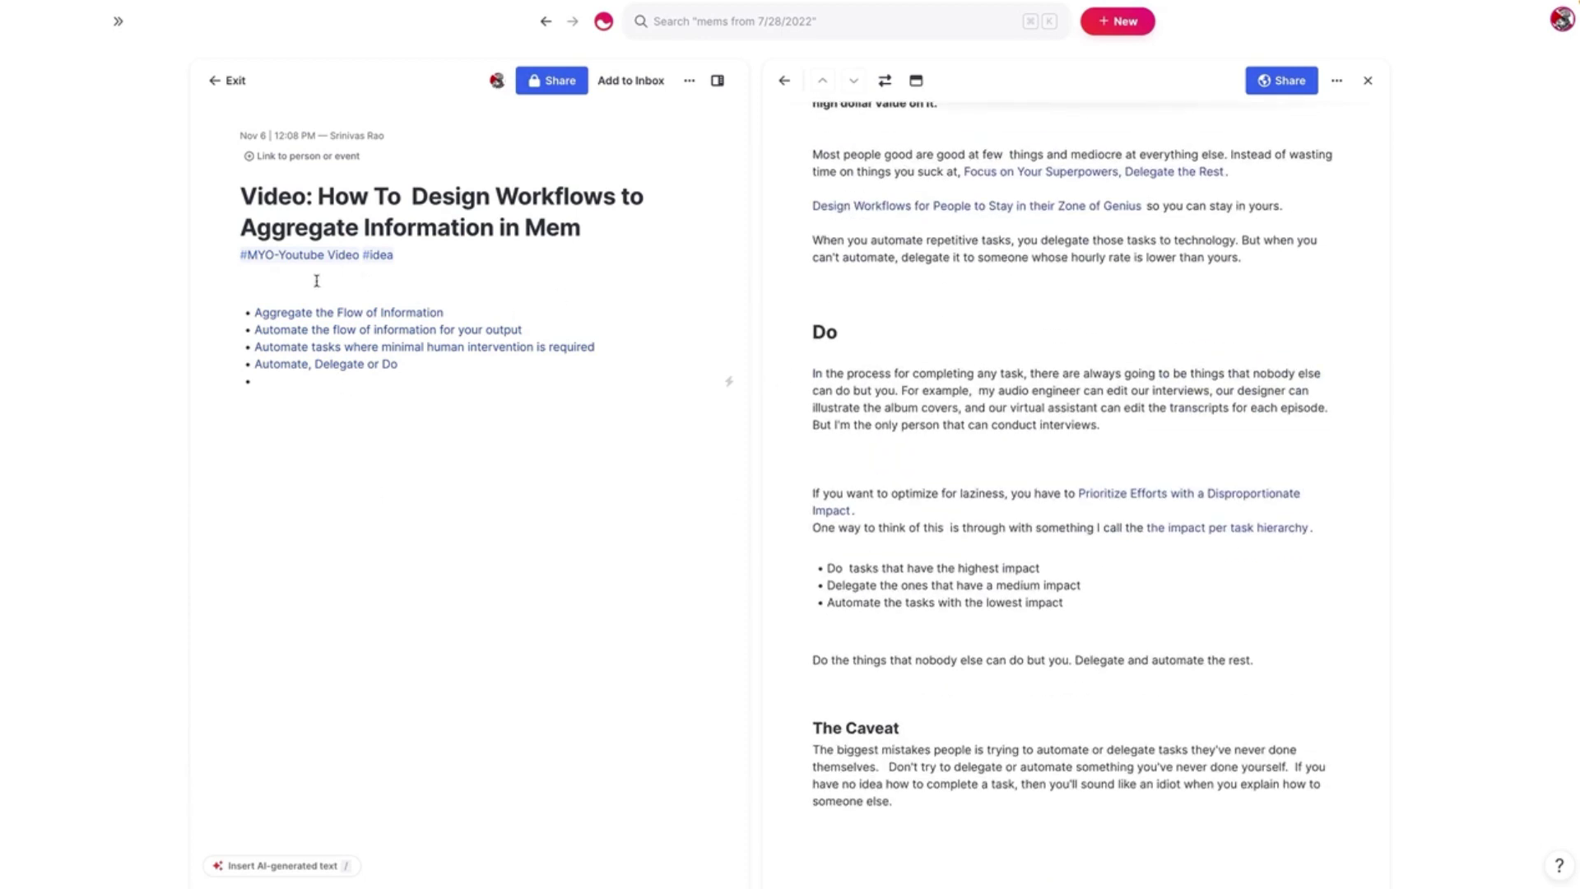
{"action": "scroll", "coordinate": [1040, 299], "scroll_direction": "up", "scroll_amount": 15}
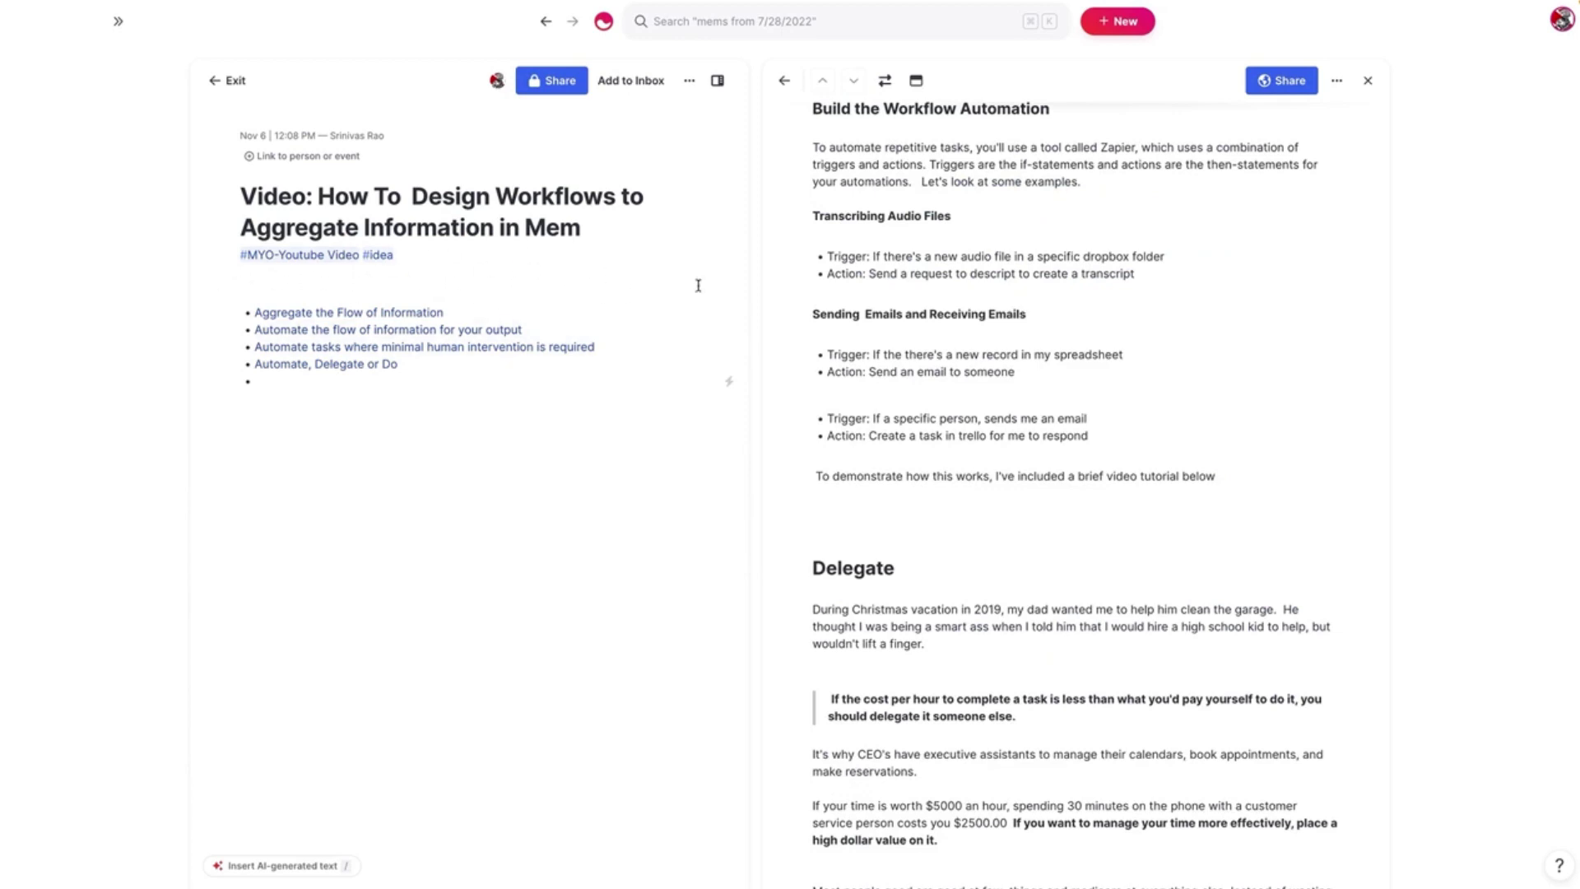
{"action": "left_click", "coordinate": [347, 289]}
Step: Go back to the Create Content note and open 'Example 3: Using Your Notes to Plan a Podcast Episode' alone
{"action": "left_click", "coordinate": [1367, 80]}
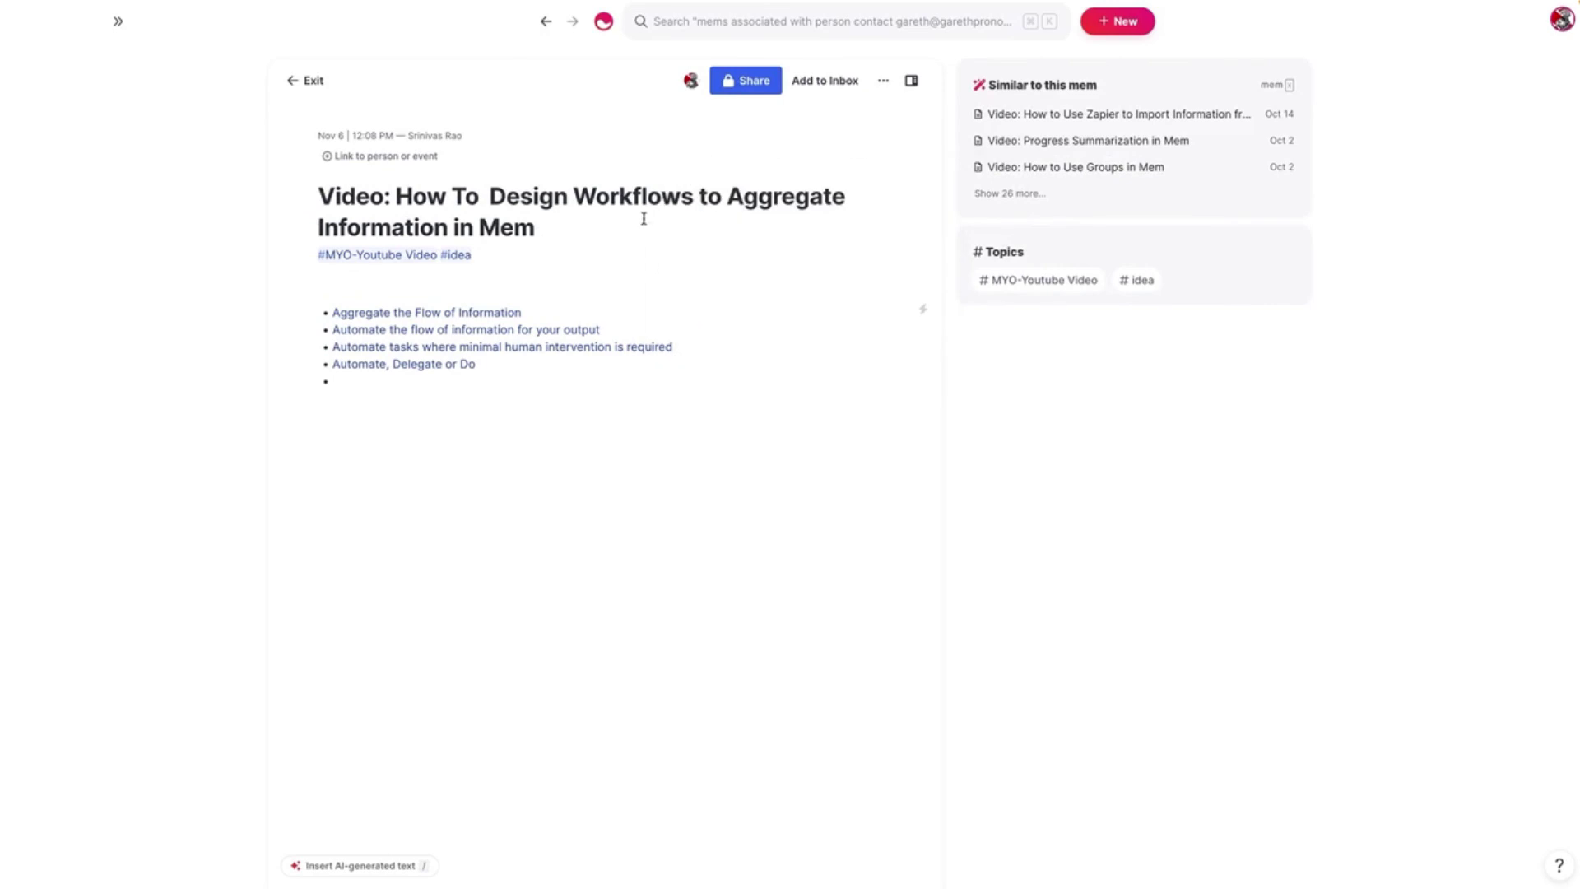
{"action": "left_click", "coordinate": [545, 23]}
{"action": "scroll", "coordinate": [543, 317], "scroll_direction": "down", "scroll_amount": 6}
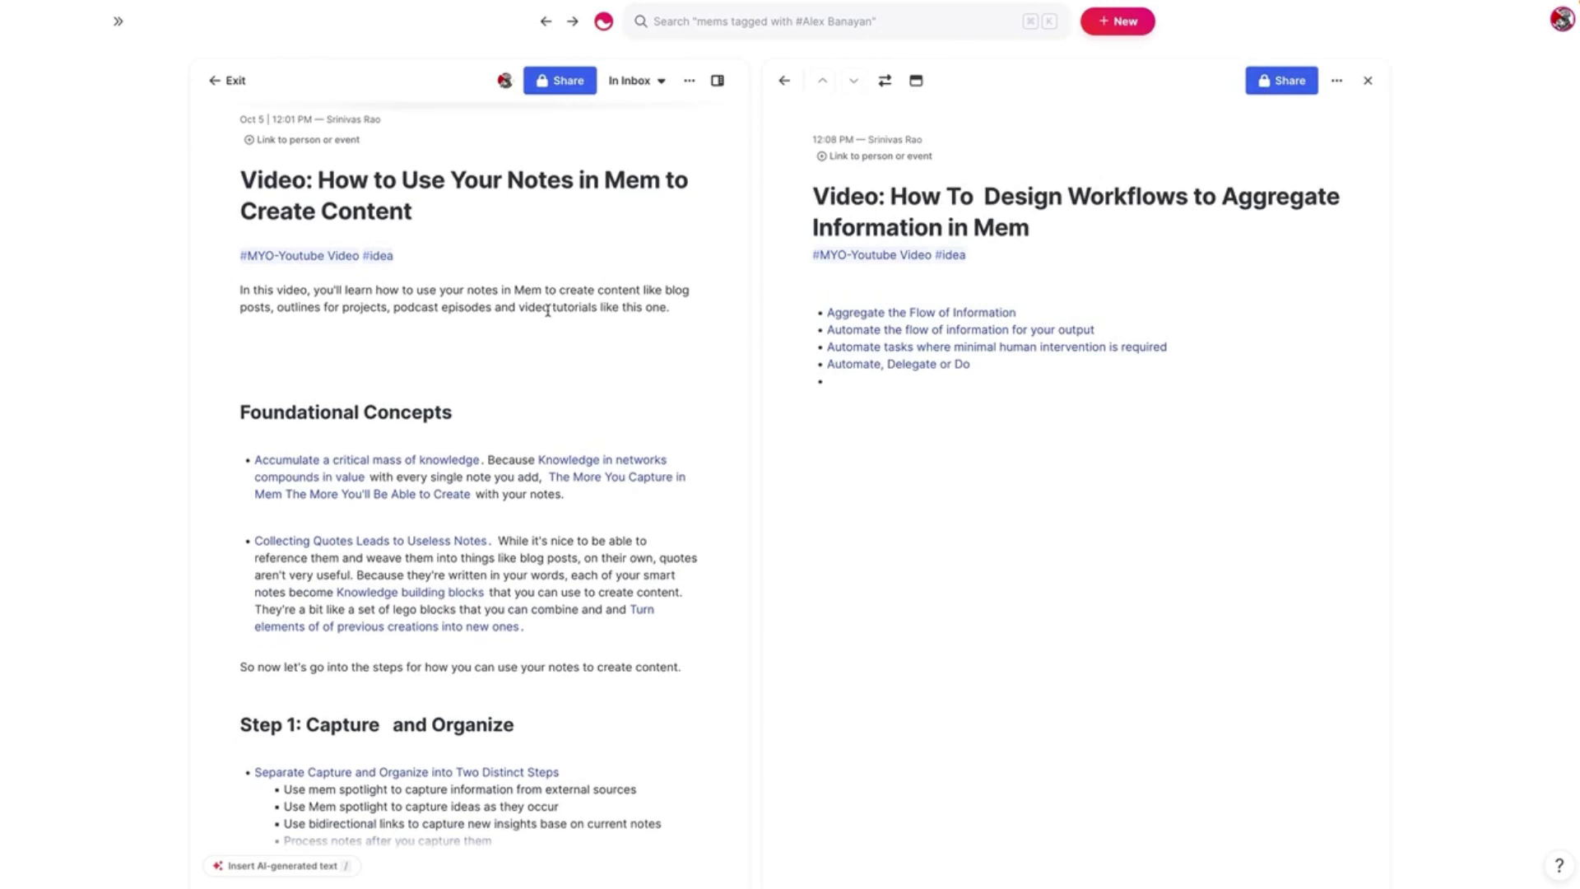
{"action": "left_click", "coordinate": [1364, 84]}
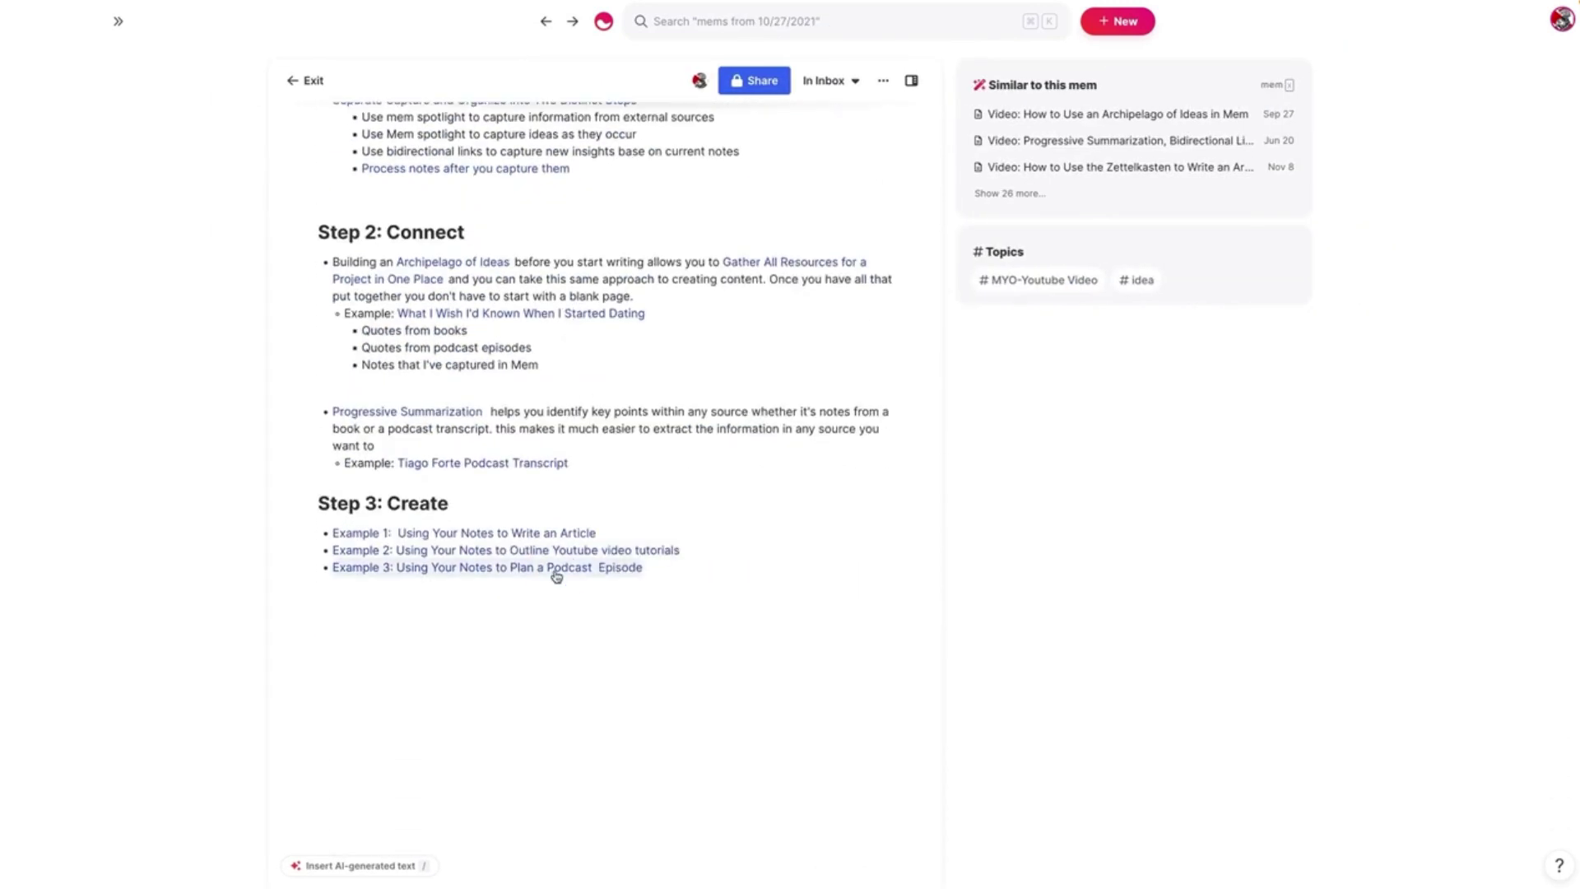
{"action": "left_click", "coordinate": [557, 569]}
{"action": "left_click", "coordinate": [886, 83]}
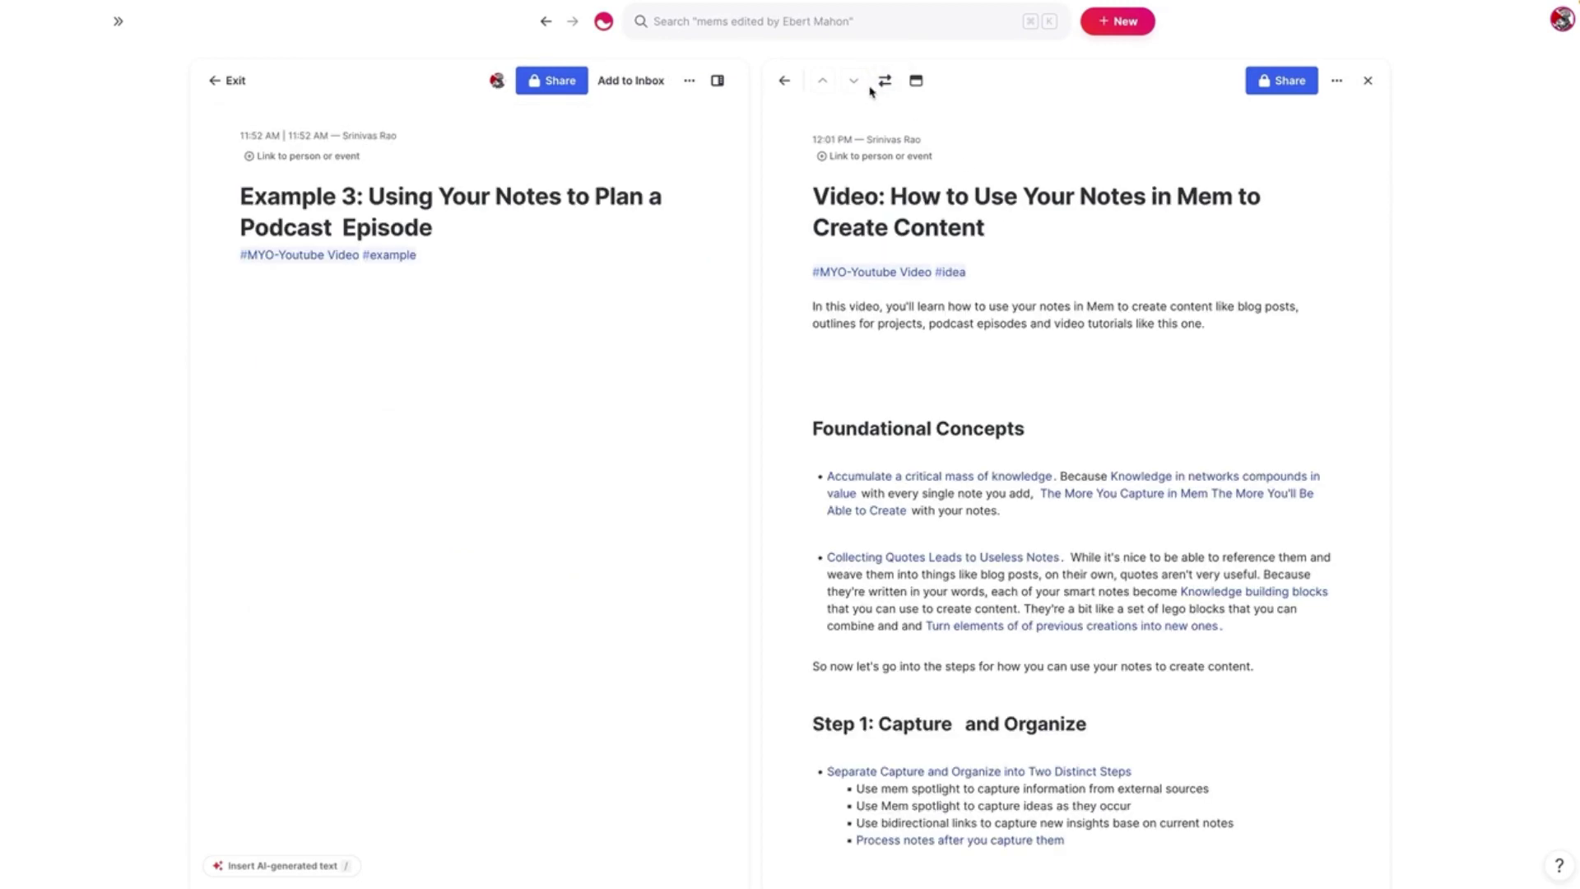
{"action": "left_click", "coordinate": [1381, 79]}
{"action": "left_click", "coordinate": [643, 276]}
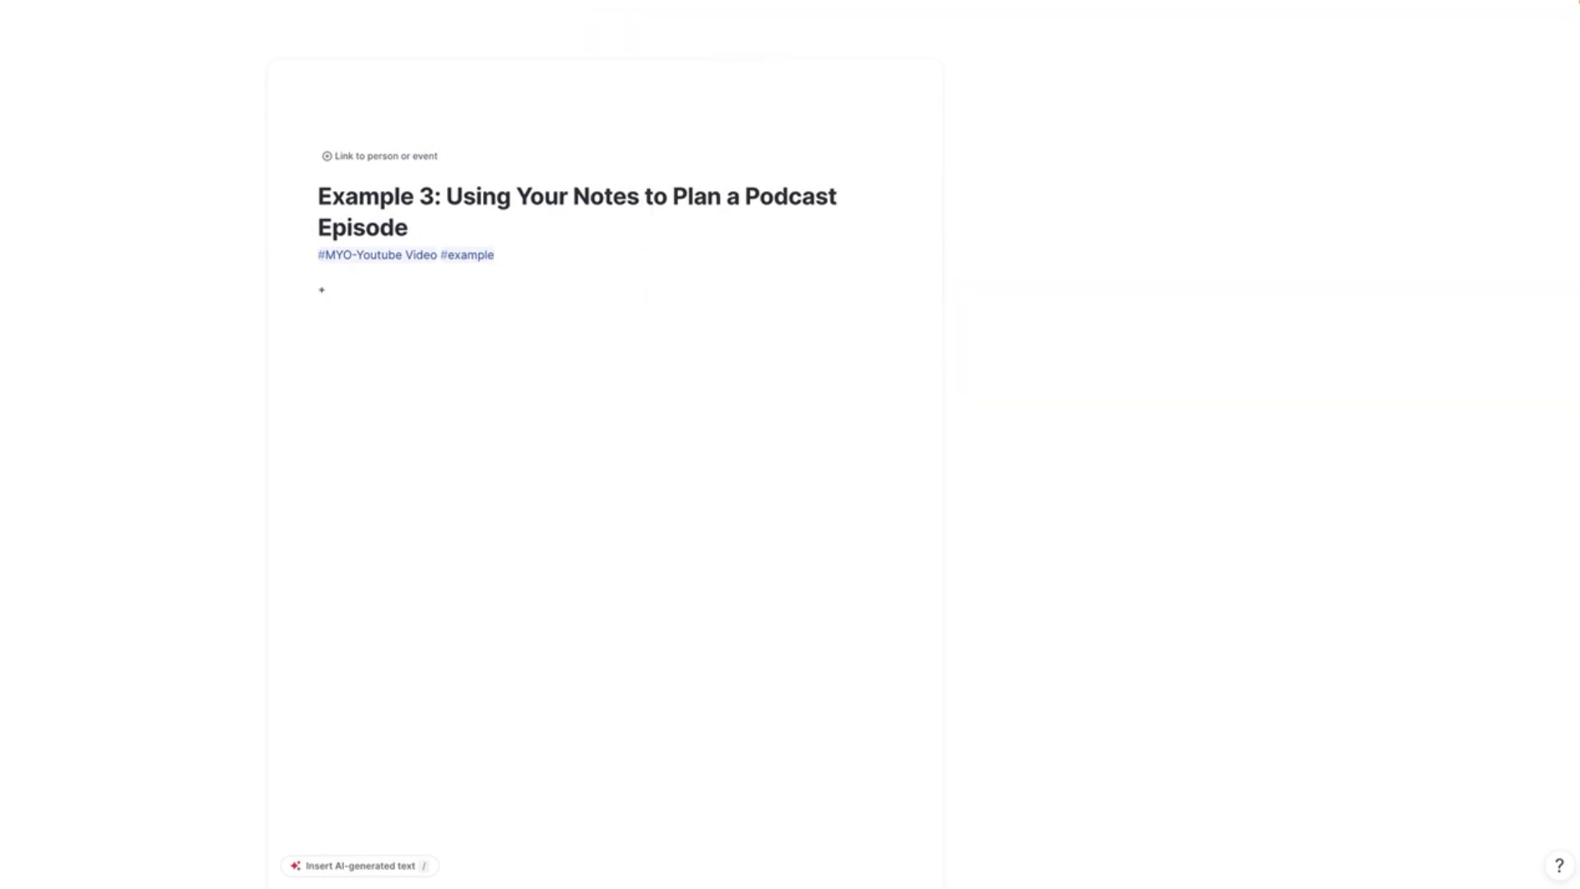
Step: Insert a '+little bet' link to 'Creativity Hour: Starting Small and Building a Big Business with Little Bets'
{"action": "type", "text": "+little bet"}
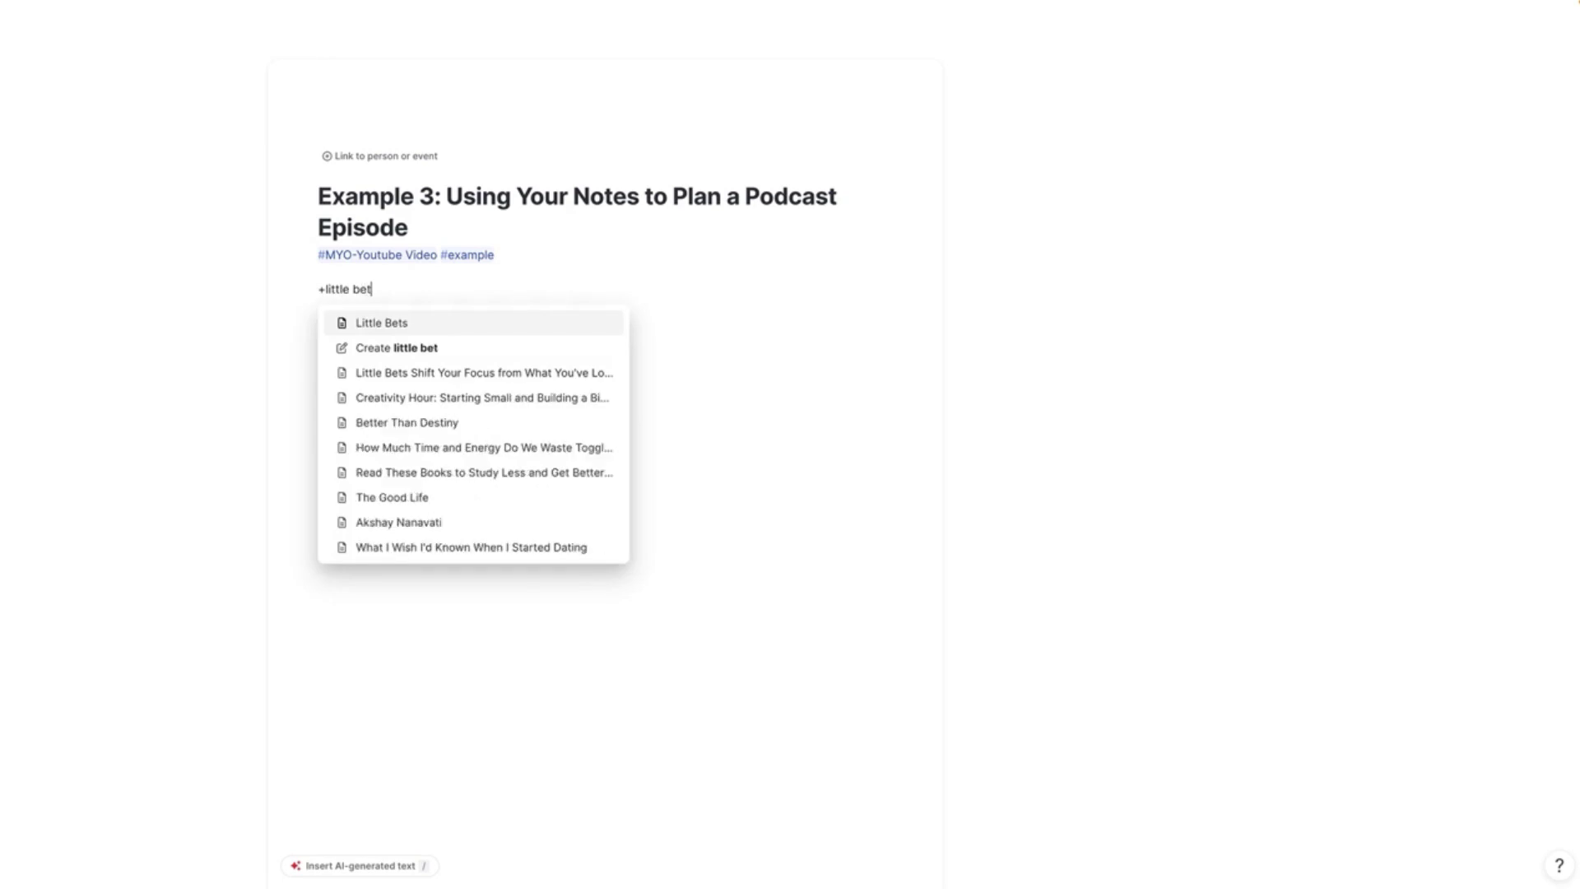
{"action": "key", "text": "Down"}
{"action": "key", "text": "Down"}
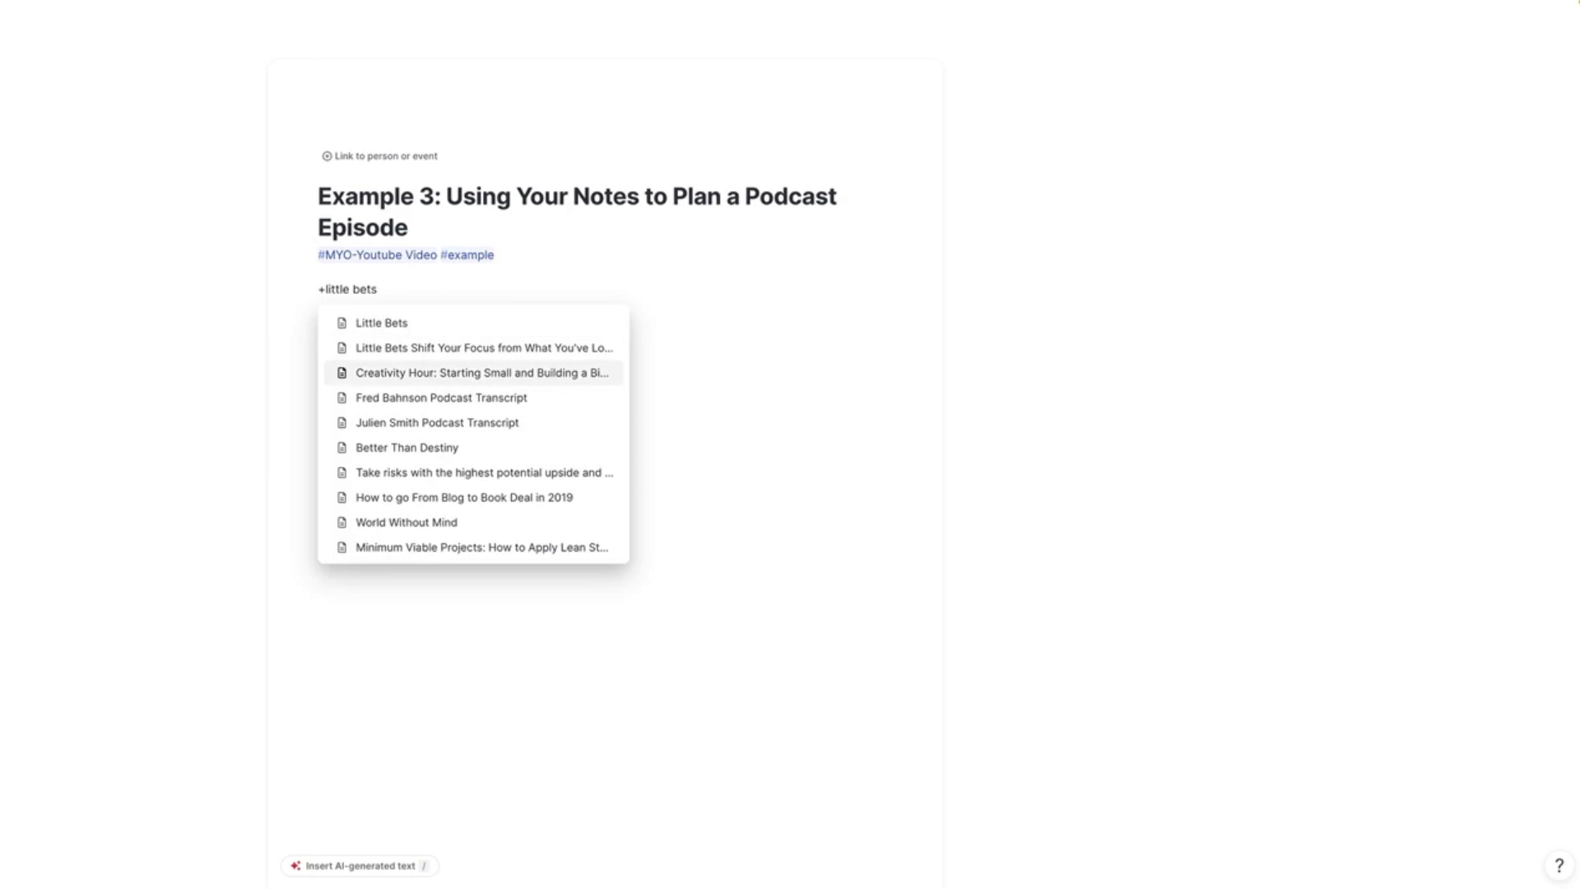
{"action": "key", "text": "Return"}
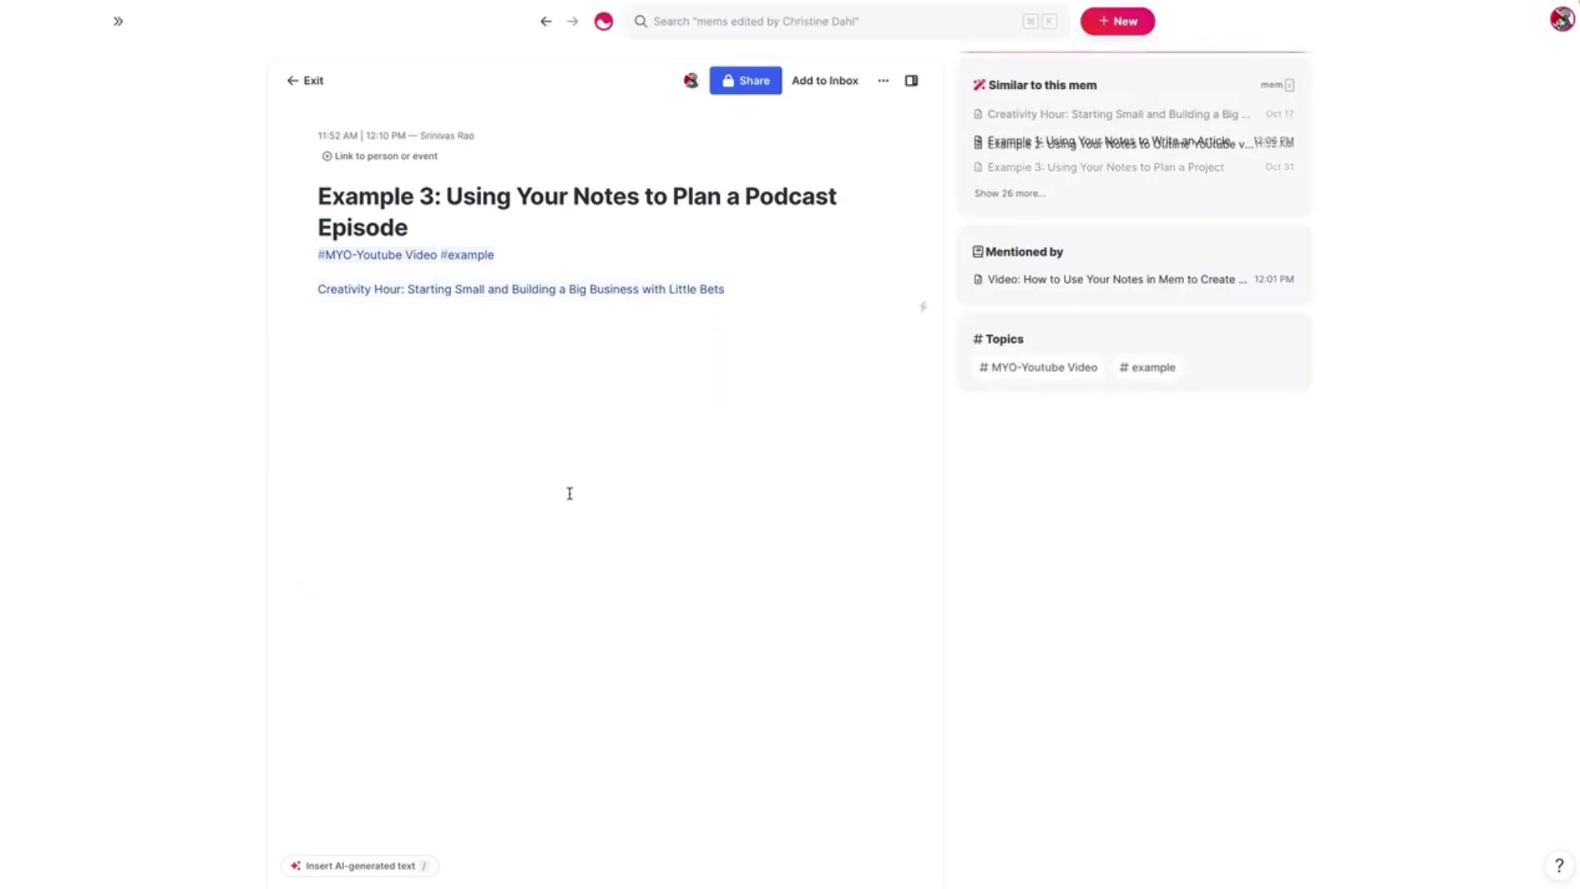
{"action": "left_click", "coordinate": [592, 289]}
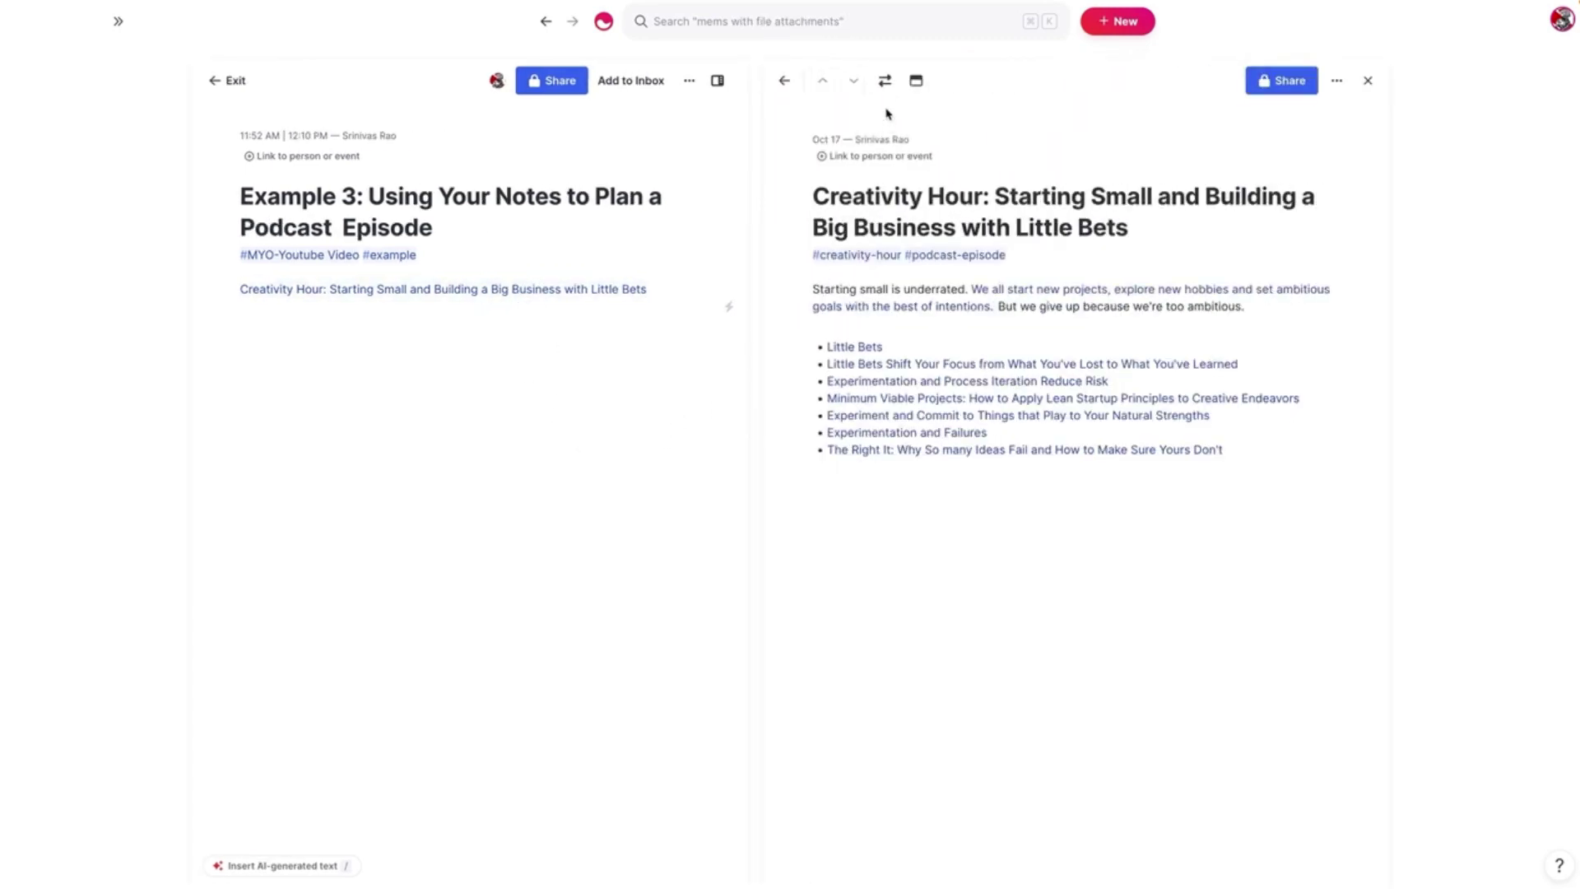
{"action": "left_click", "coordinate": [884, 80]}
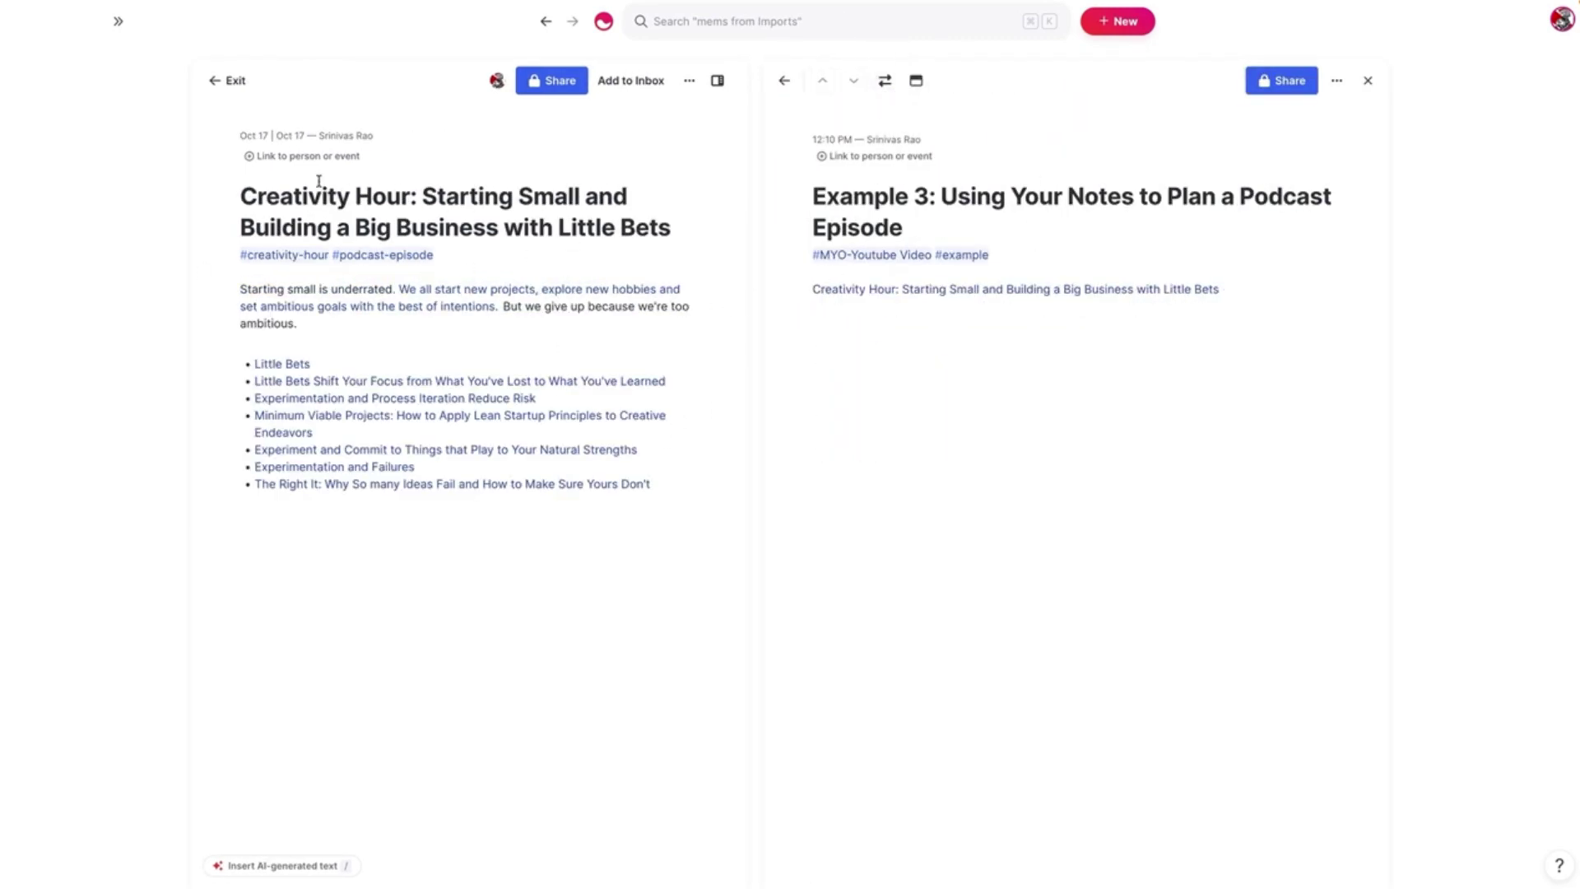
{"action": "left_click", "coordinate": [1362, 91]}
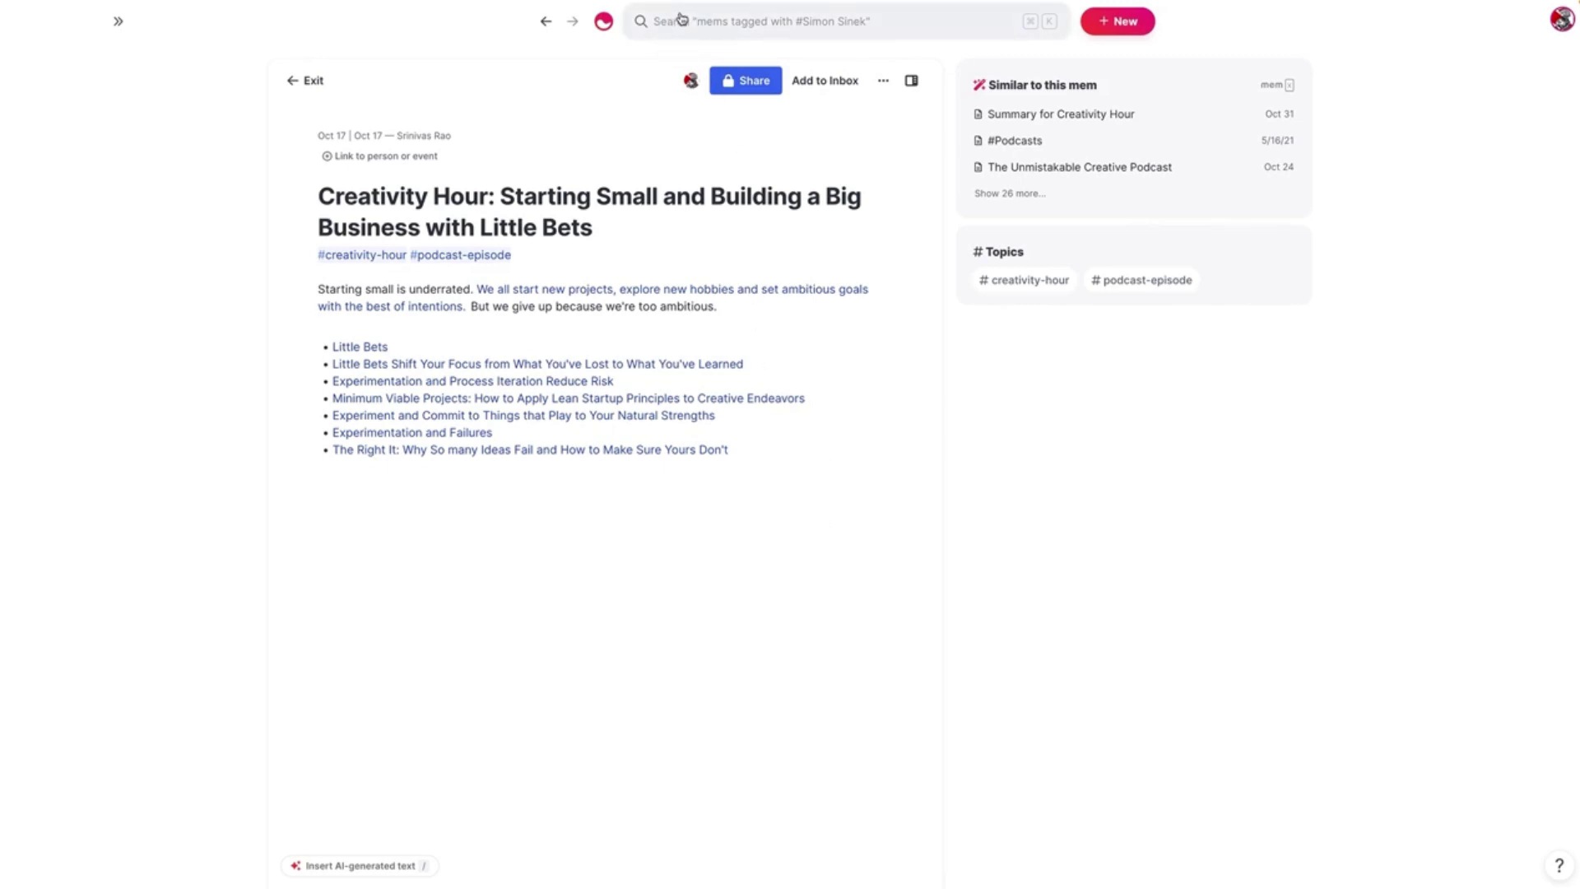
{"action": "left_click", "coordinate": [545, 21]}
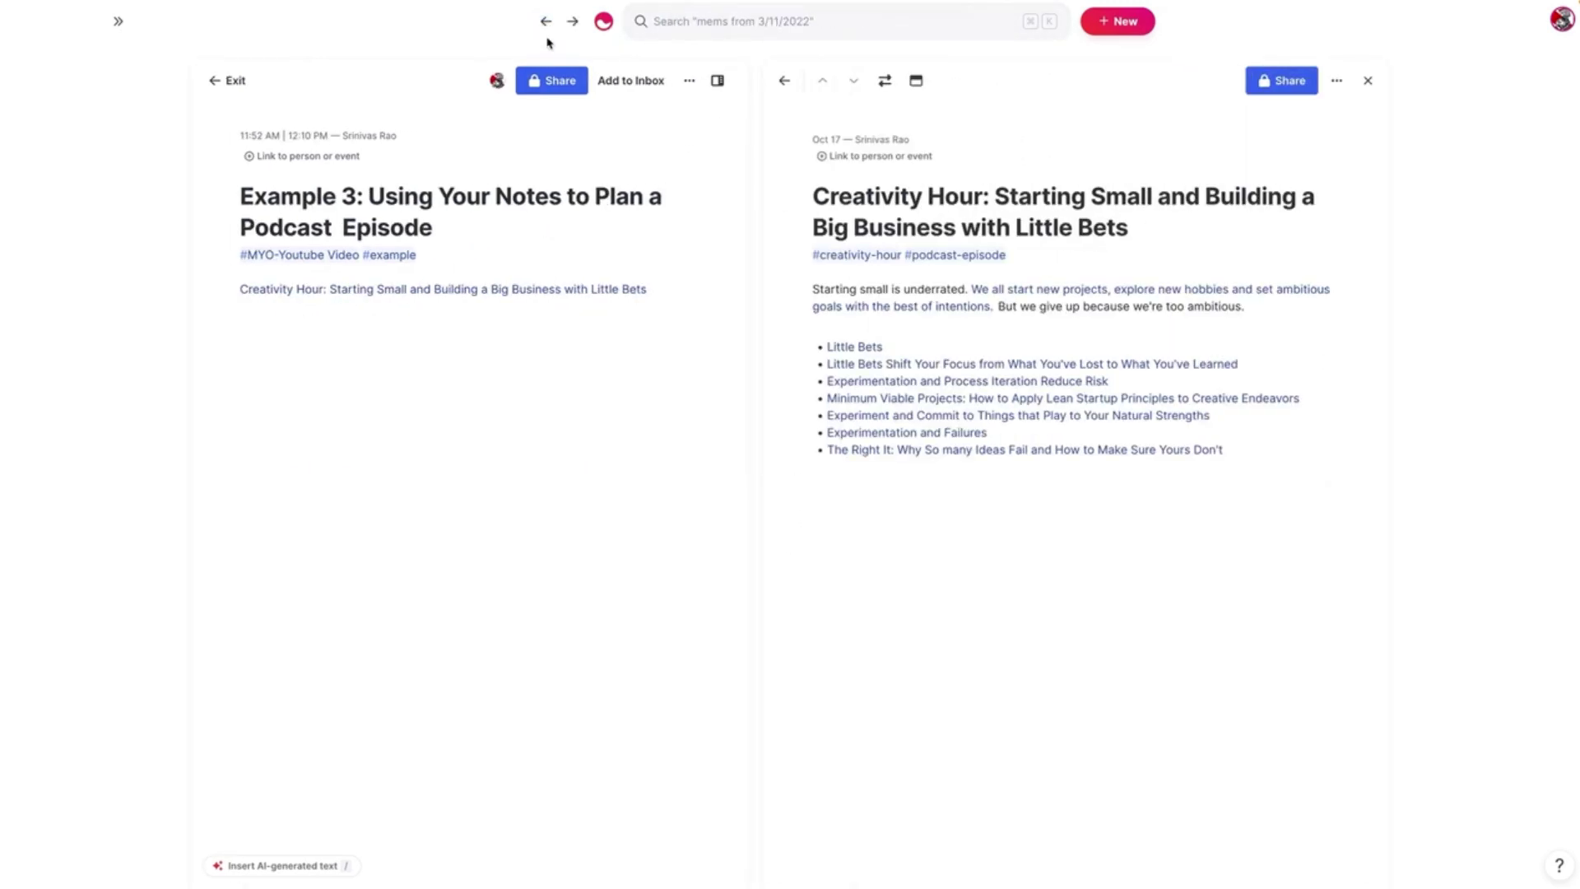
{"action": "left_click", "coordinate": [546, 21]}
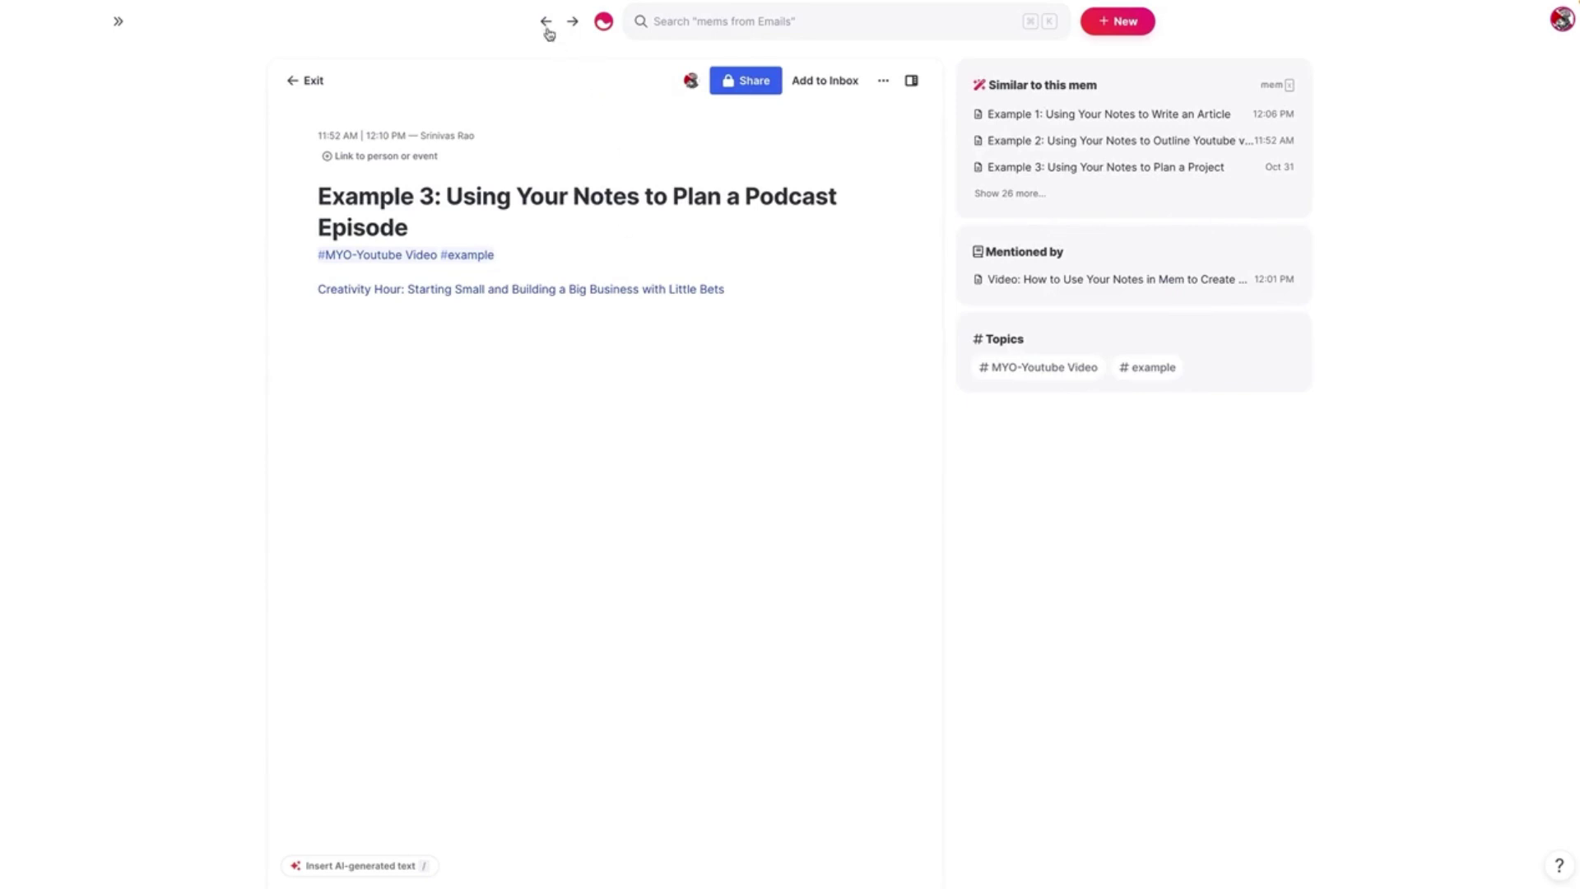
Step: Go back to the video outline note, close the Example 3 panel, and show Step 3: Create's three linked examples
{"action": "left_click", "coordinate": [546, 21]}
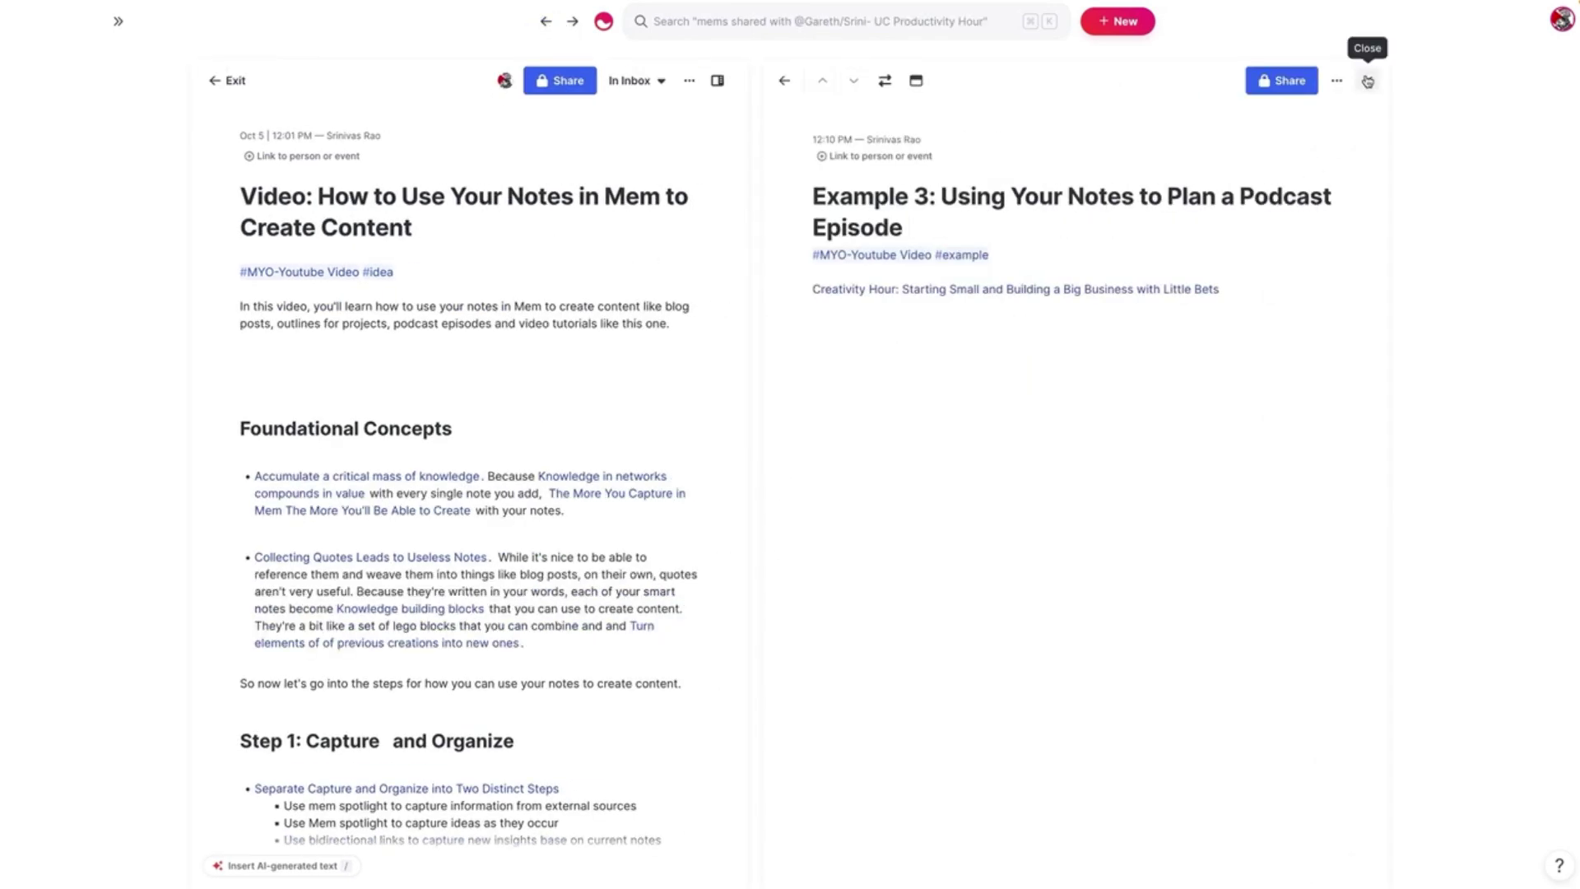
{"action": "left_click", "coordinate": [1367, 80]}
{"action": "scroll", "coordinate": [535, 399], "scroll_direction": "down", "scroll_amount": 2}
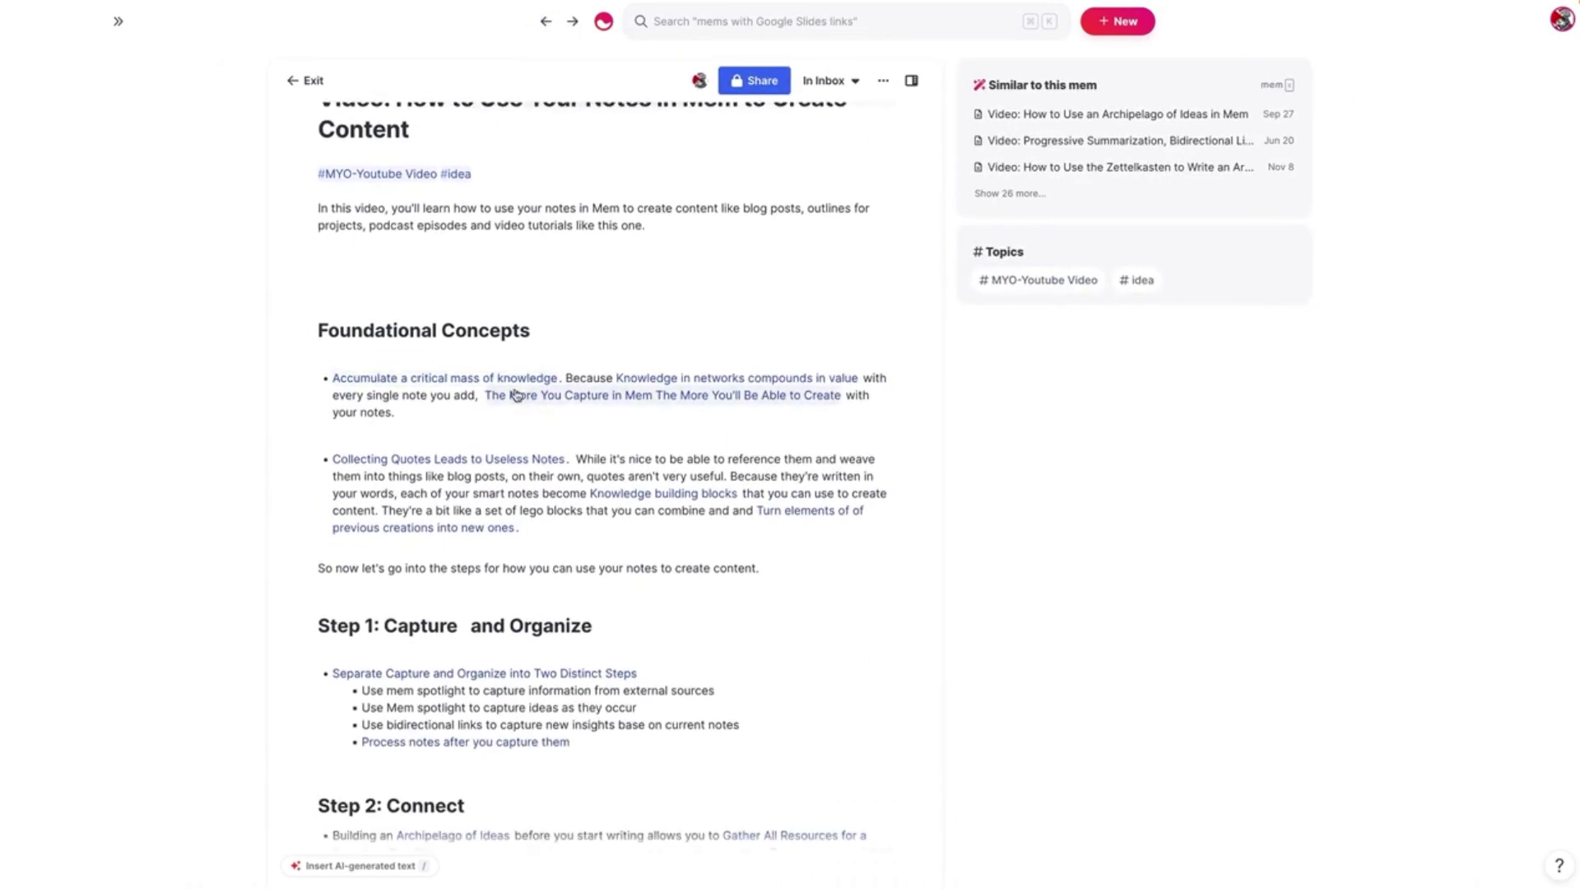
{"action": "scroll", "coordinate": [546, 405], "scroll_direction": "down", "scroll_amount": 3}
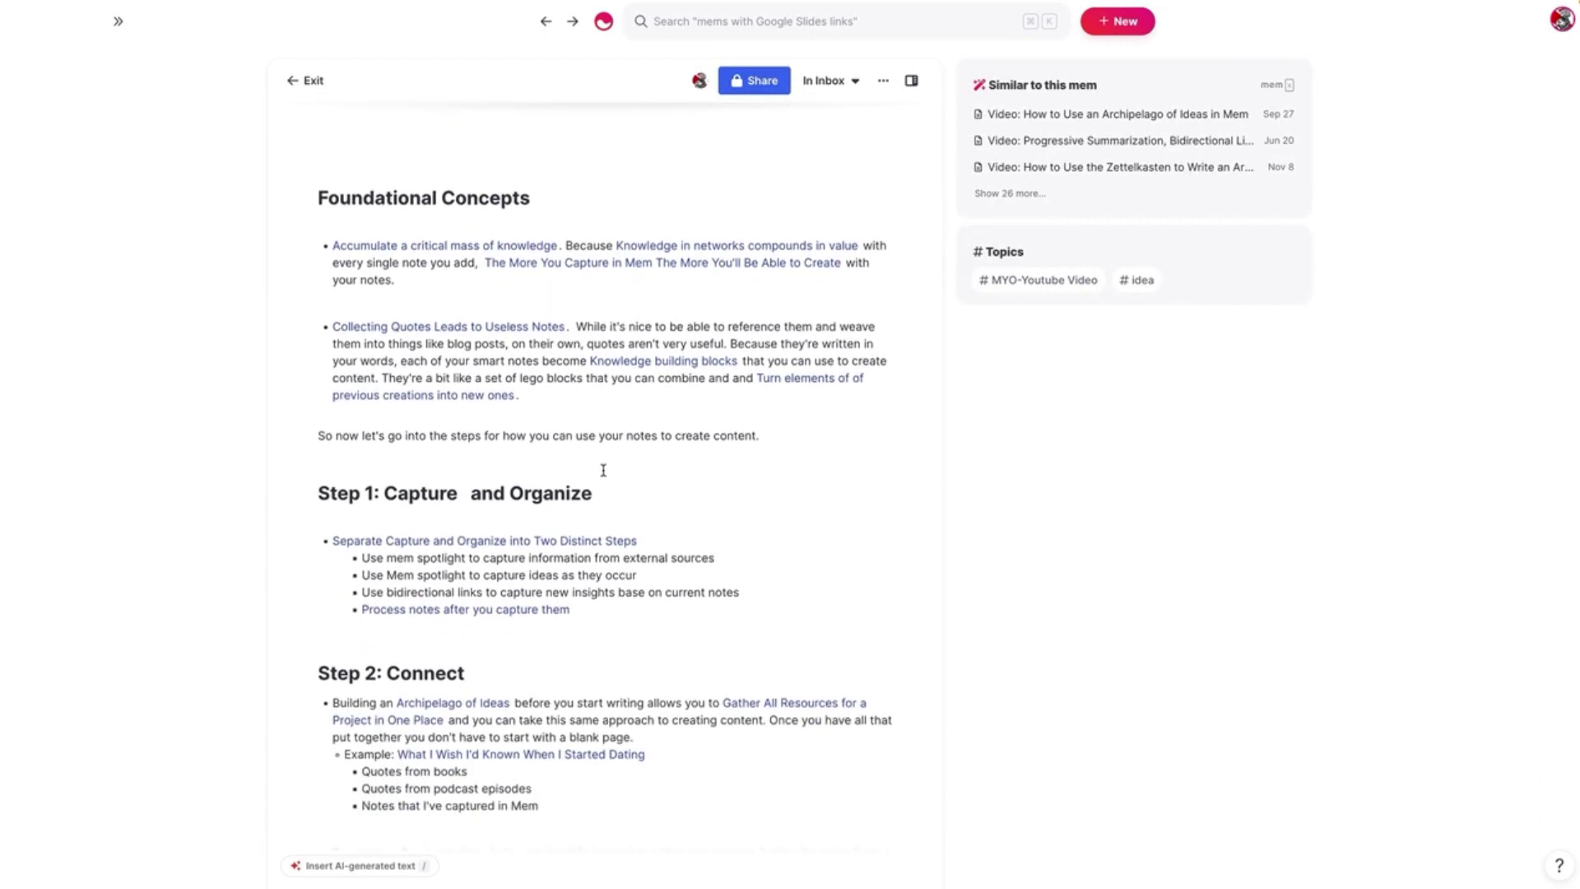
{"action": "scroll", "coordinate": [606, 473], "scroll_direction": "down", "scroll_amount": 8}
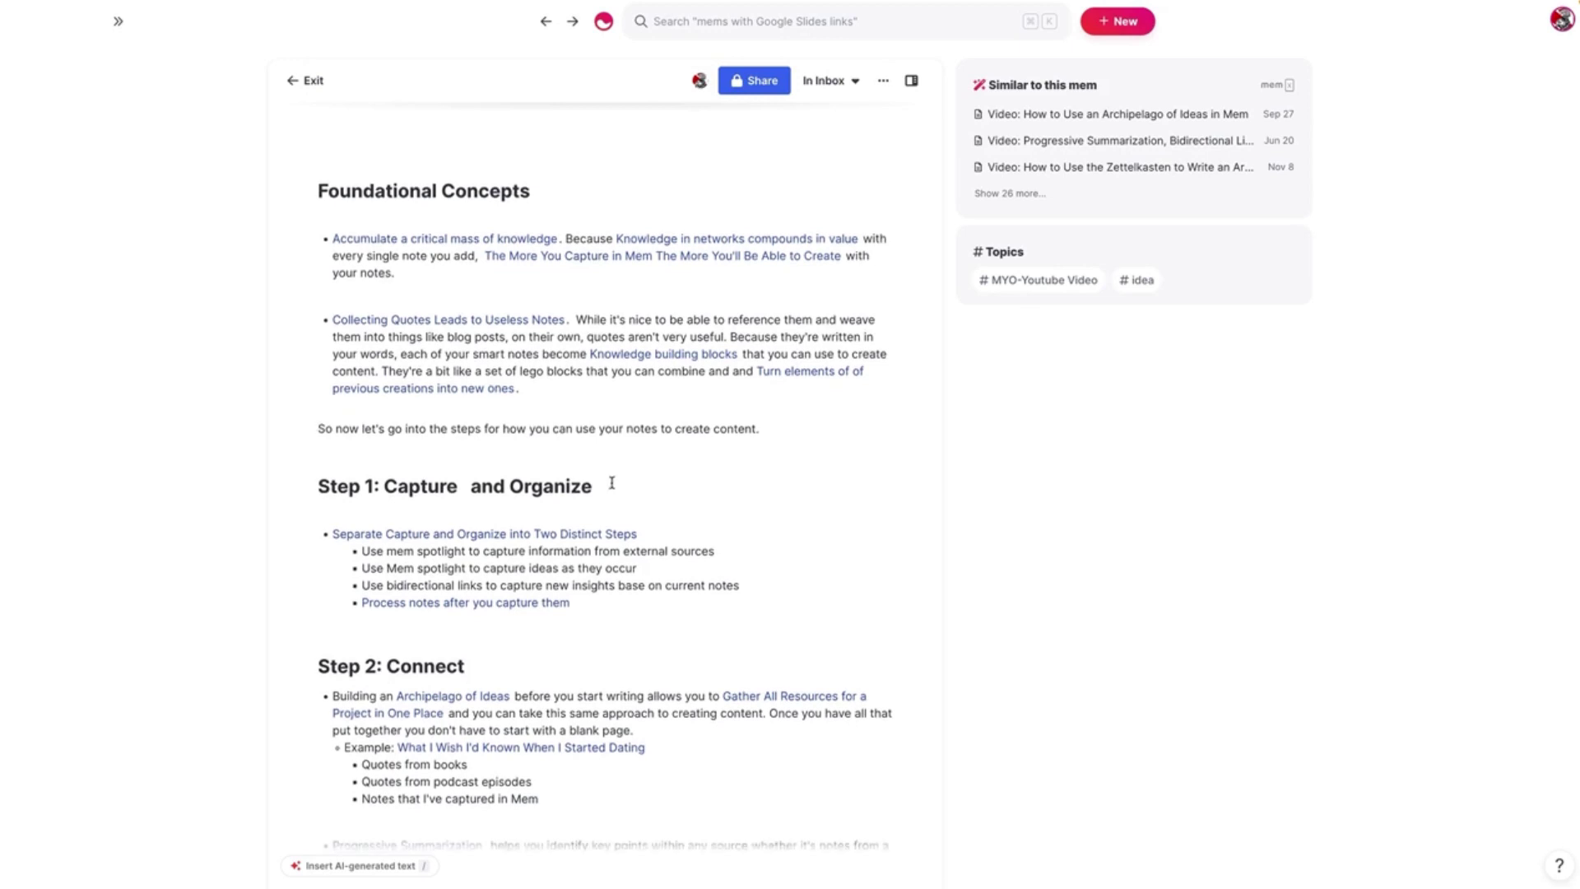
{"action": "scroll", "coordinate": [613, 486], "scroll_direction": "up", "scroll_amount": 7}
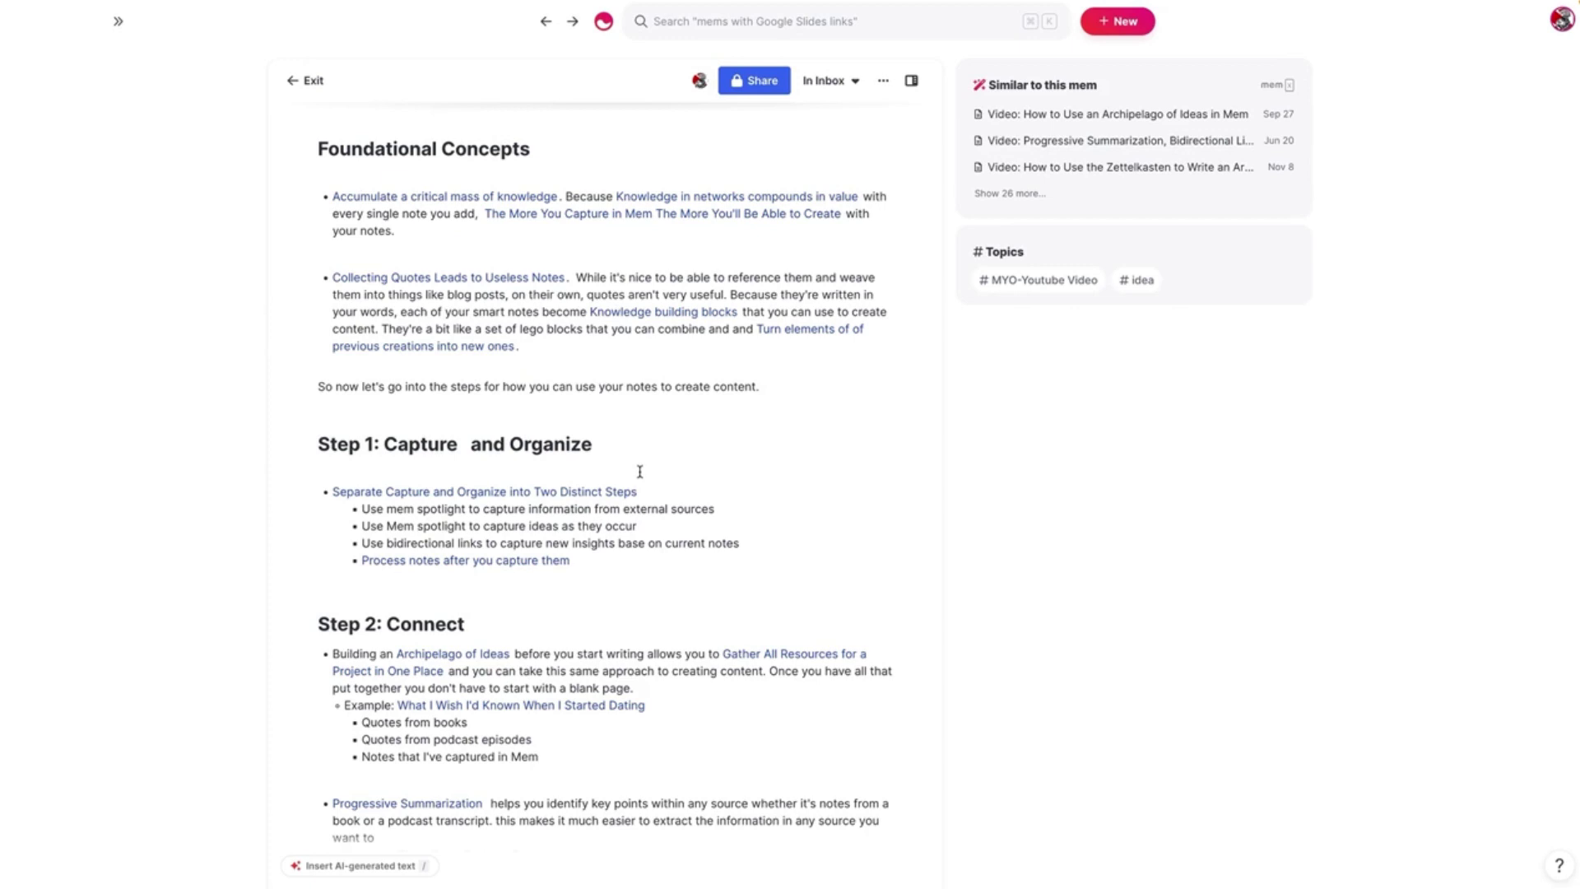
{"action": "scroll", "coordinate": [642, 494], "scroll_direction": "down", "scroll_amount": 3}
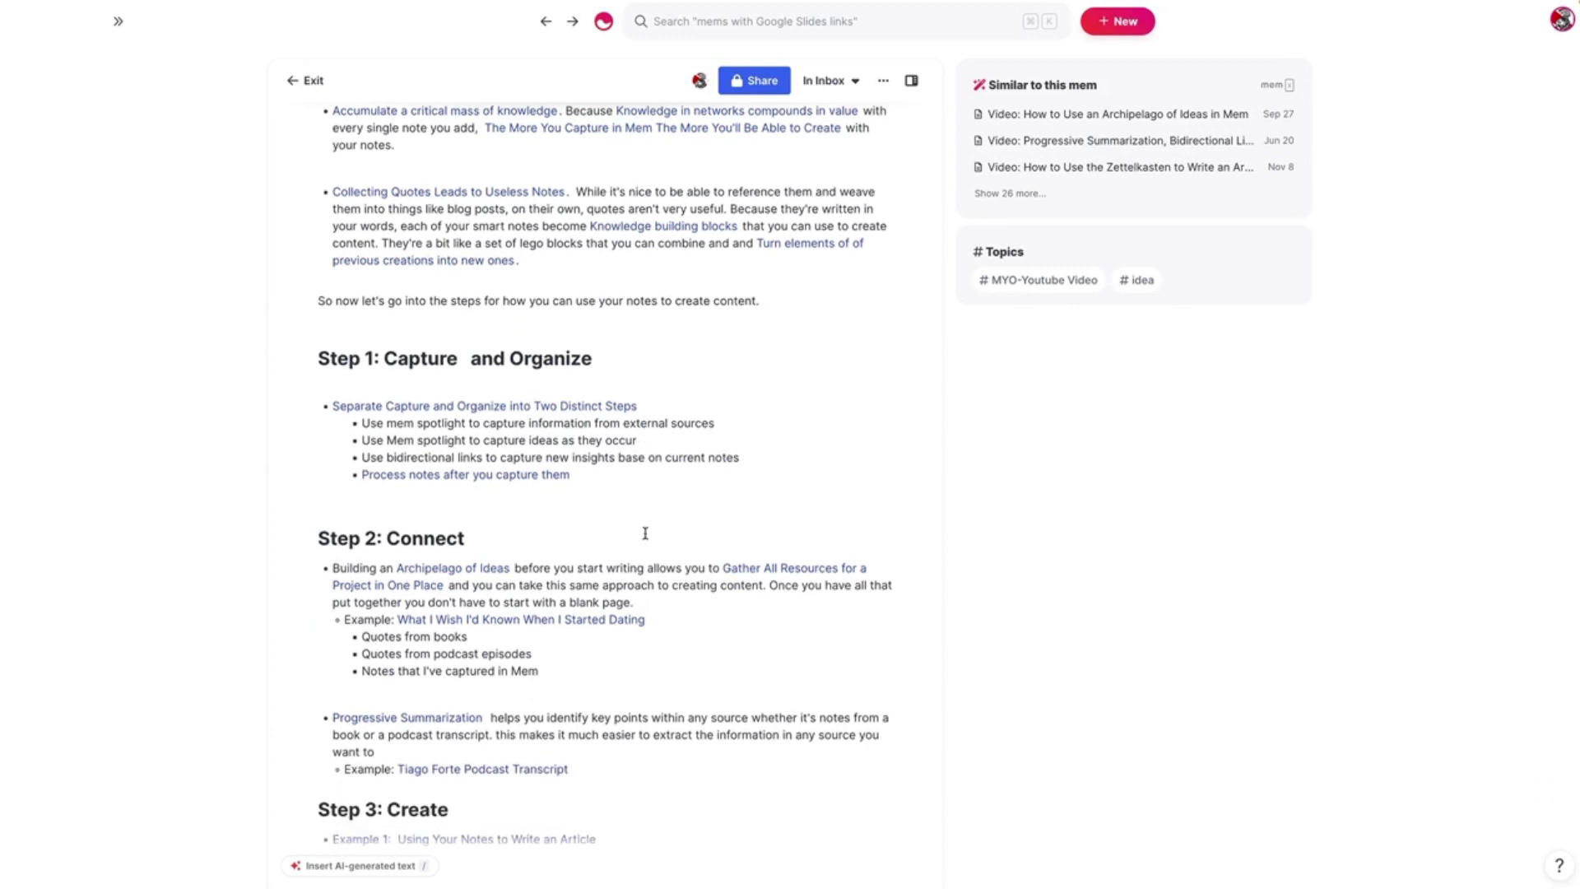
{"action": "scroll", "coordinate": [643, 526], "scroll_direction": "down", "scroll_amount": 1}
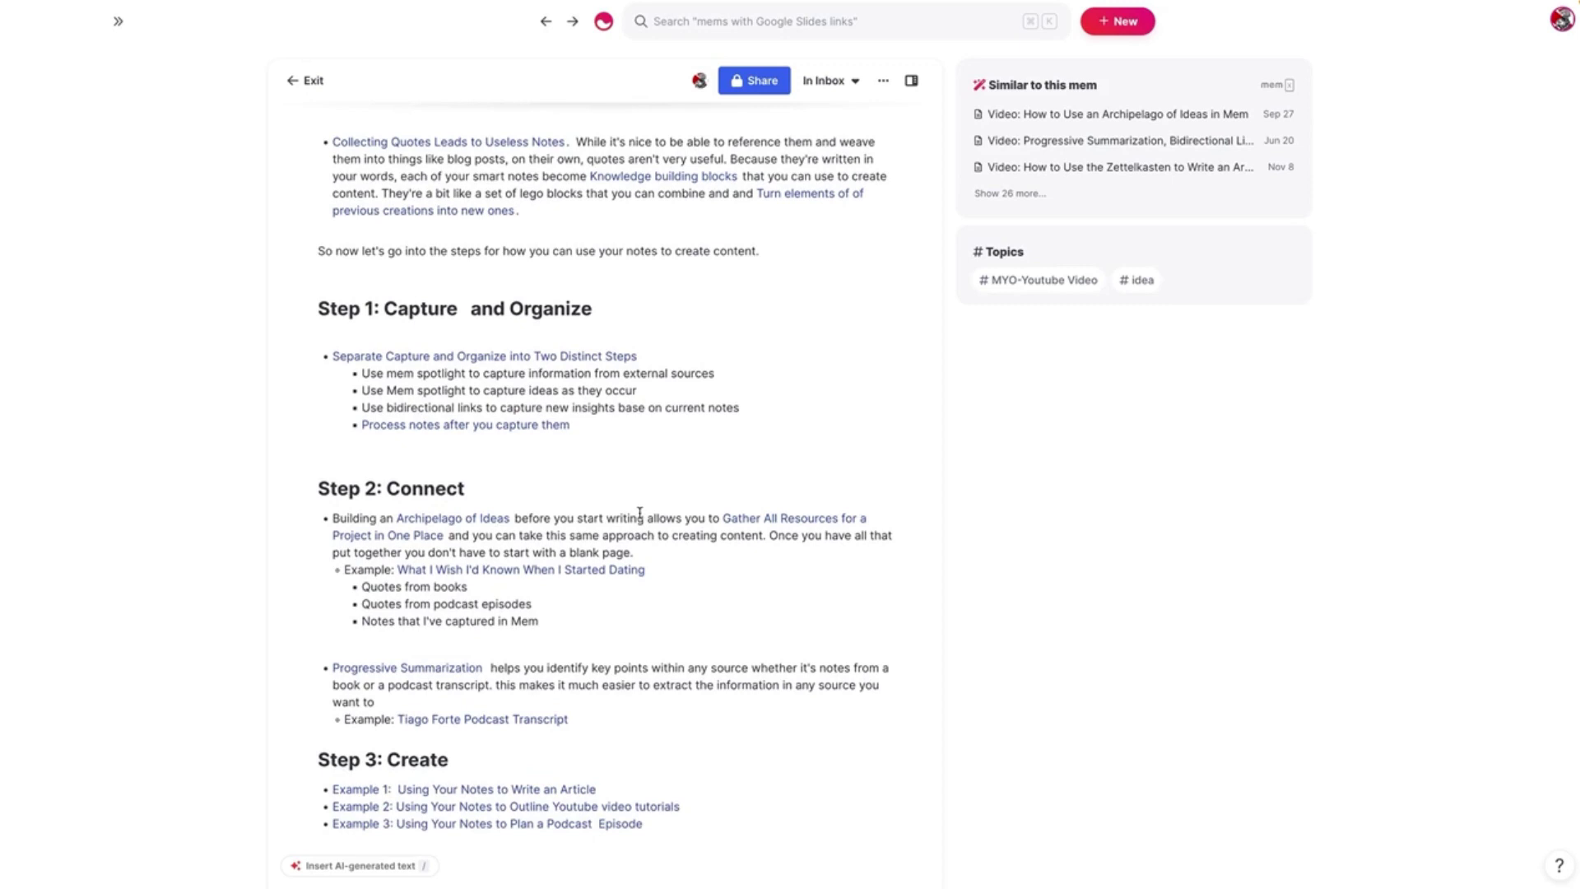
{"action": "scroll", "coordinate": [640, 513], "scroll_direction": "down", "scroll_amount": 3}
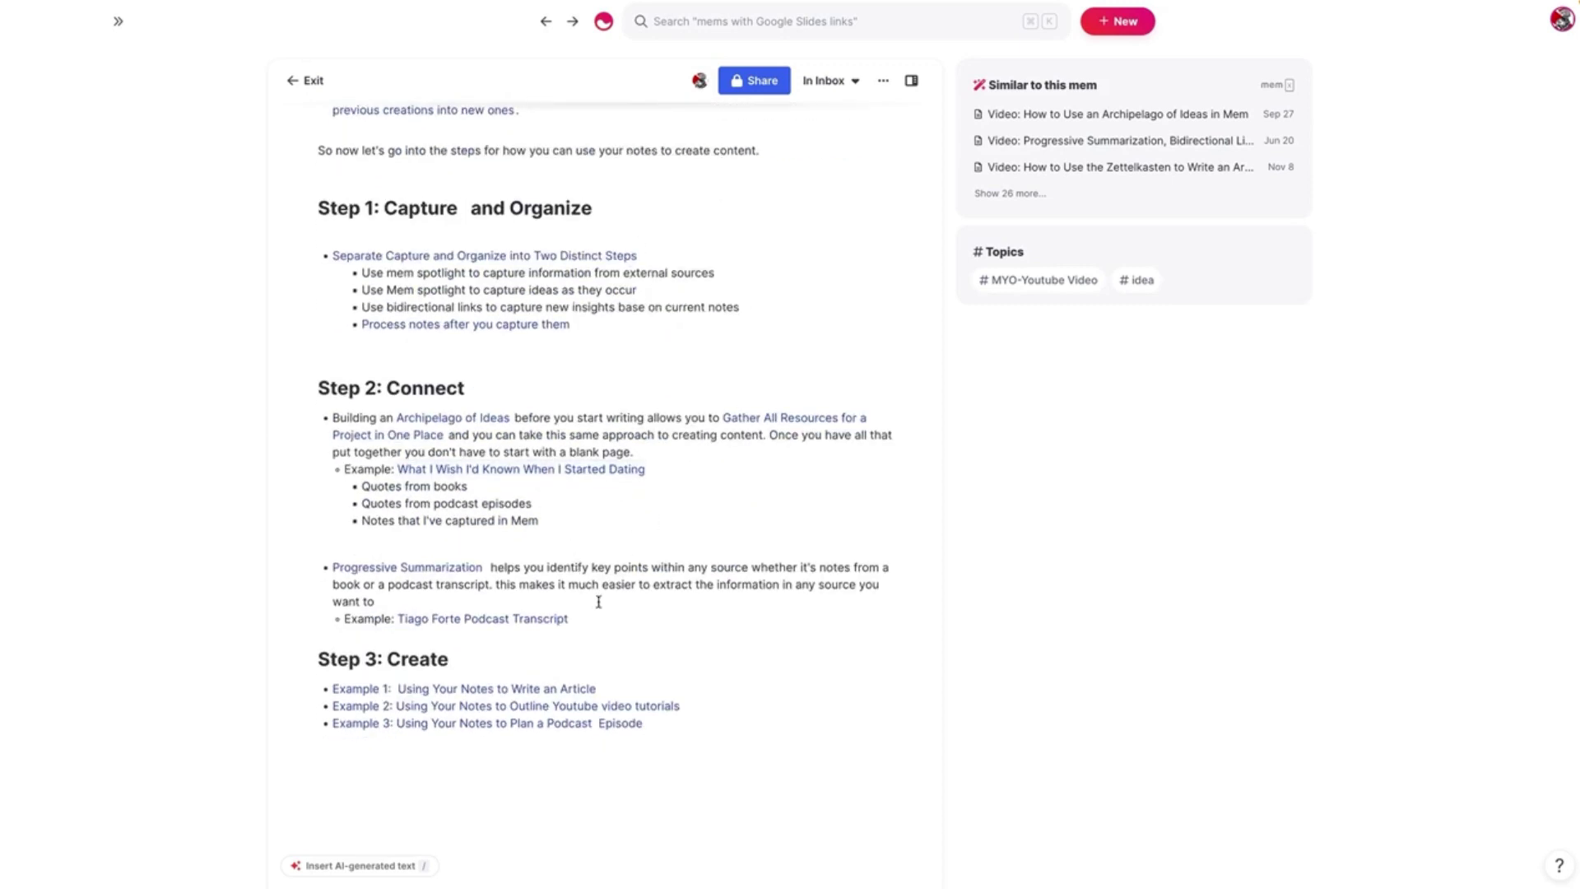
{"action": "scroll", "coordinate": [572, 541], "scroll_direction": "down", "scroll_amount": 1}
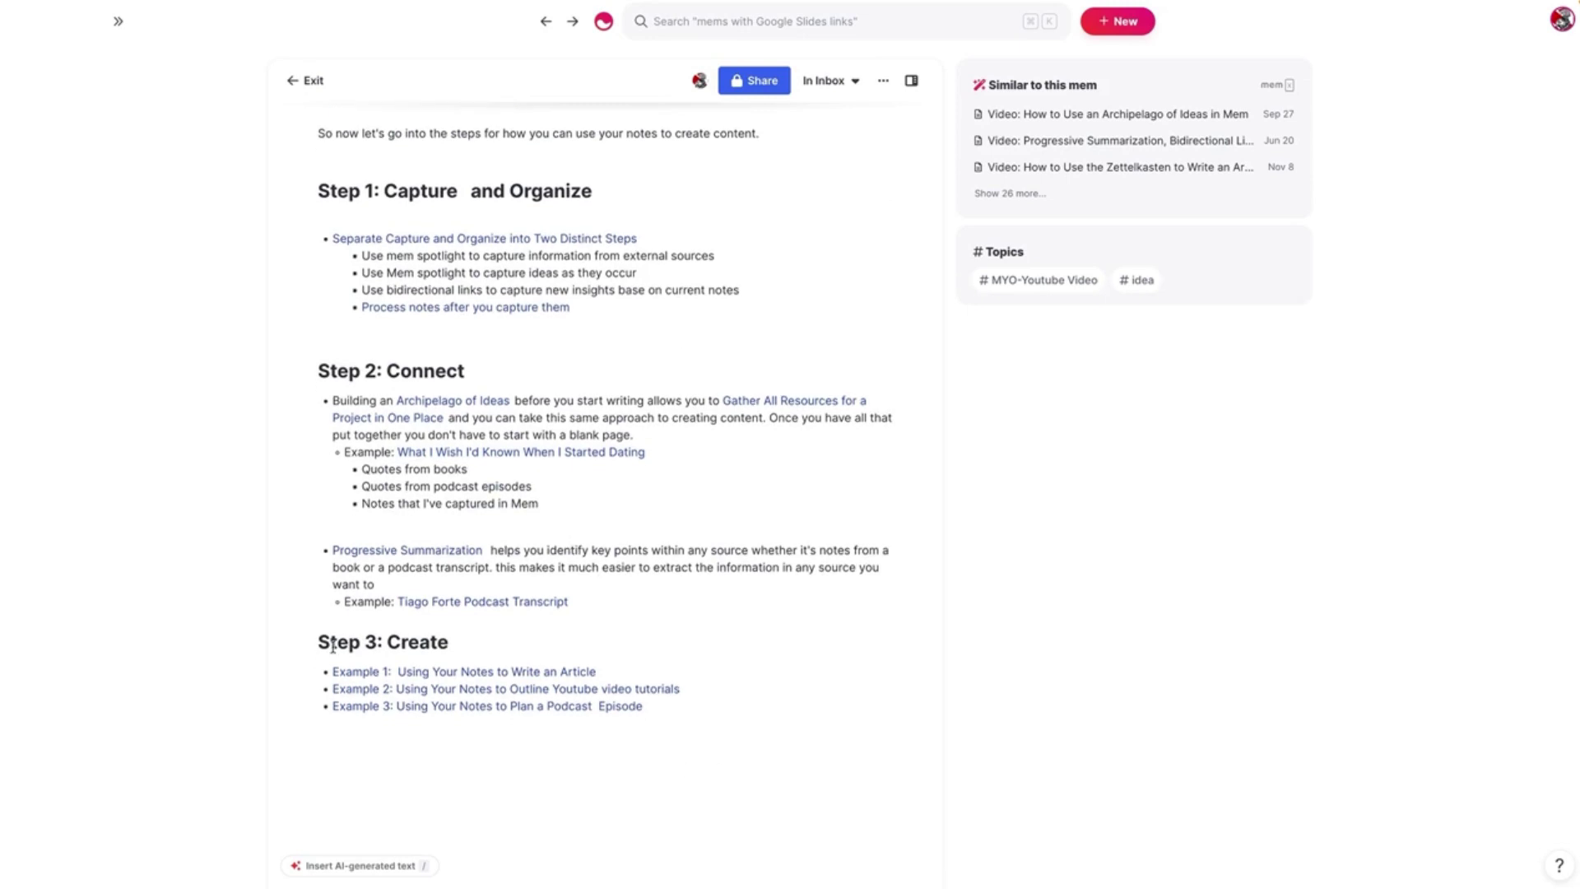